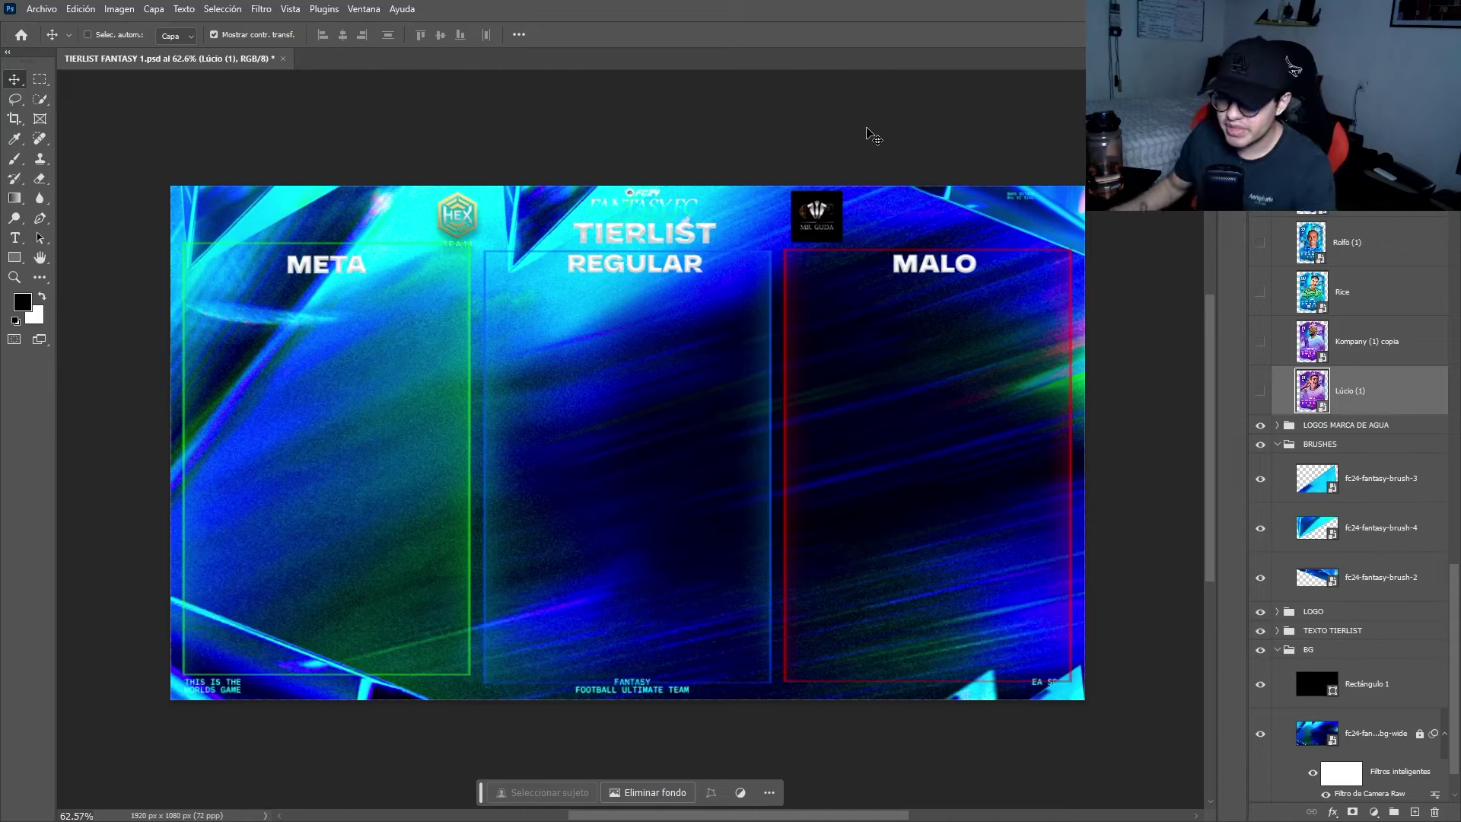
{"action": "scroll", "coordinate": [596, 277], "scroll_direction": "left", "scroll_amount": 1}
{"action": "scroll", "coordinate": [601, 282], "scroll_direction": "up", "scroll_amount": 3}
{"action": "scroll", "coordinate": [597, 277], "scroll_direction": "up", "scroll_amount": 2}
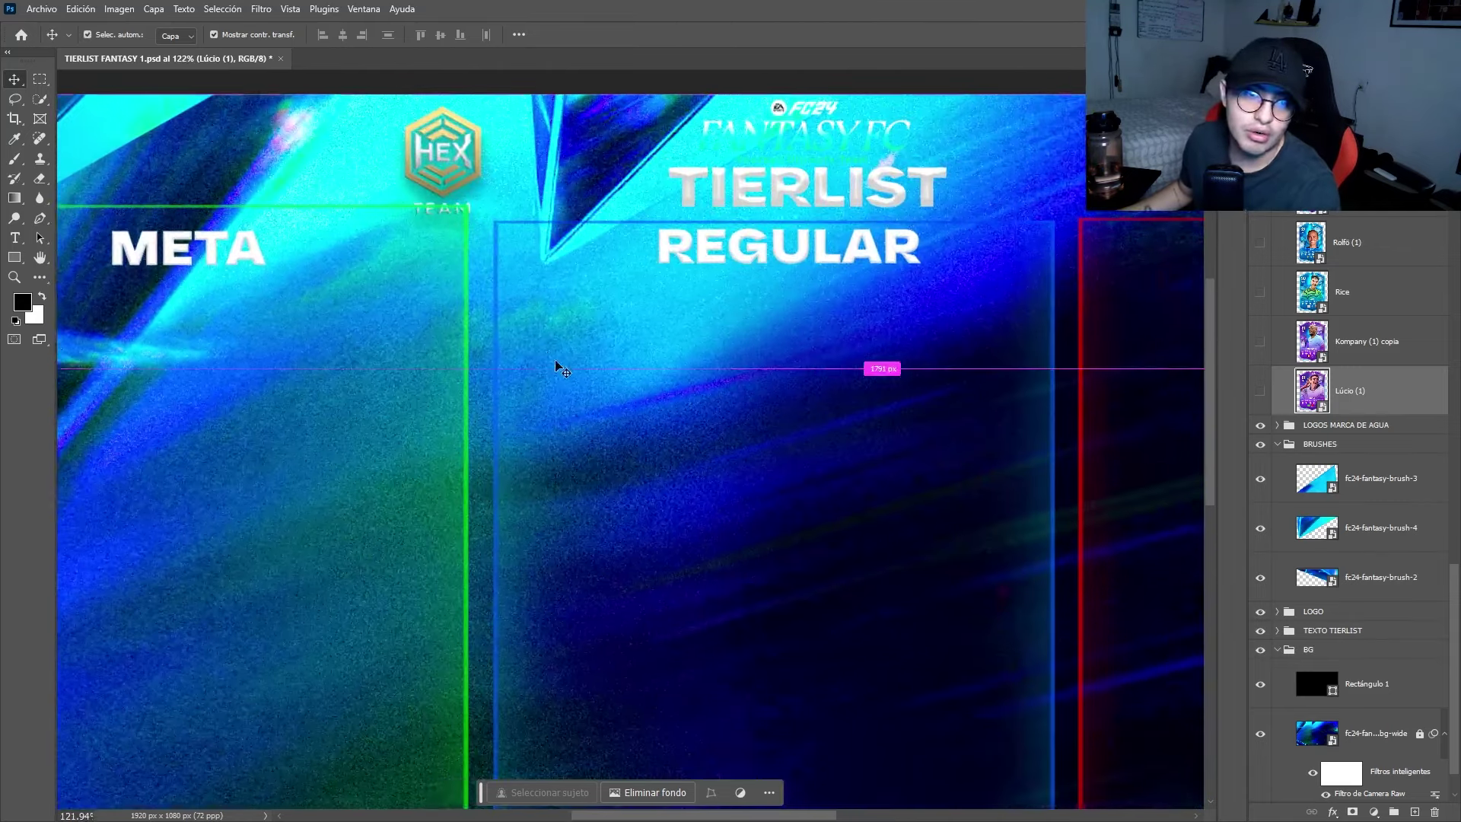
{"action": "scroll", "coordinate": [560, 350], "scroll_direction": "left", "scroll_amount": 1}
{"action": "scroll", "coordinate": [554, 367], "scroll_direction": "down", "scroll_amount": 3}
{"action": "scroll", "coordinate": [553, 368], "scroll_direction": "down", "scroll_amount": 3}
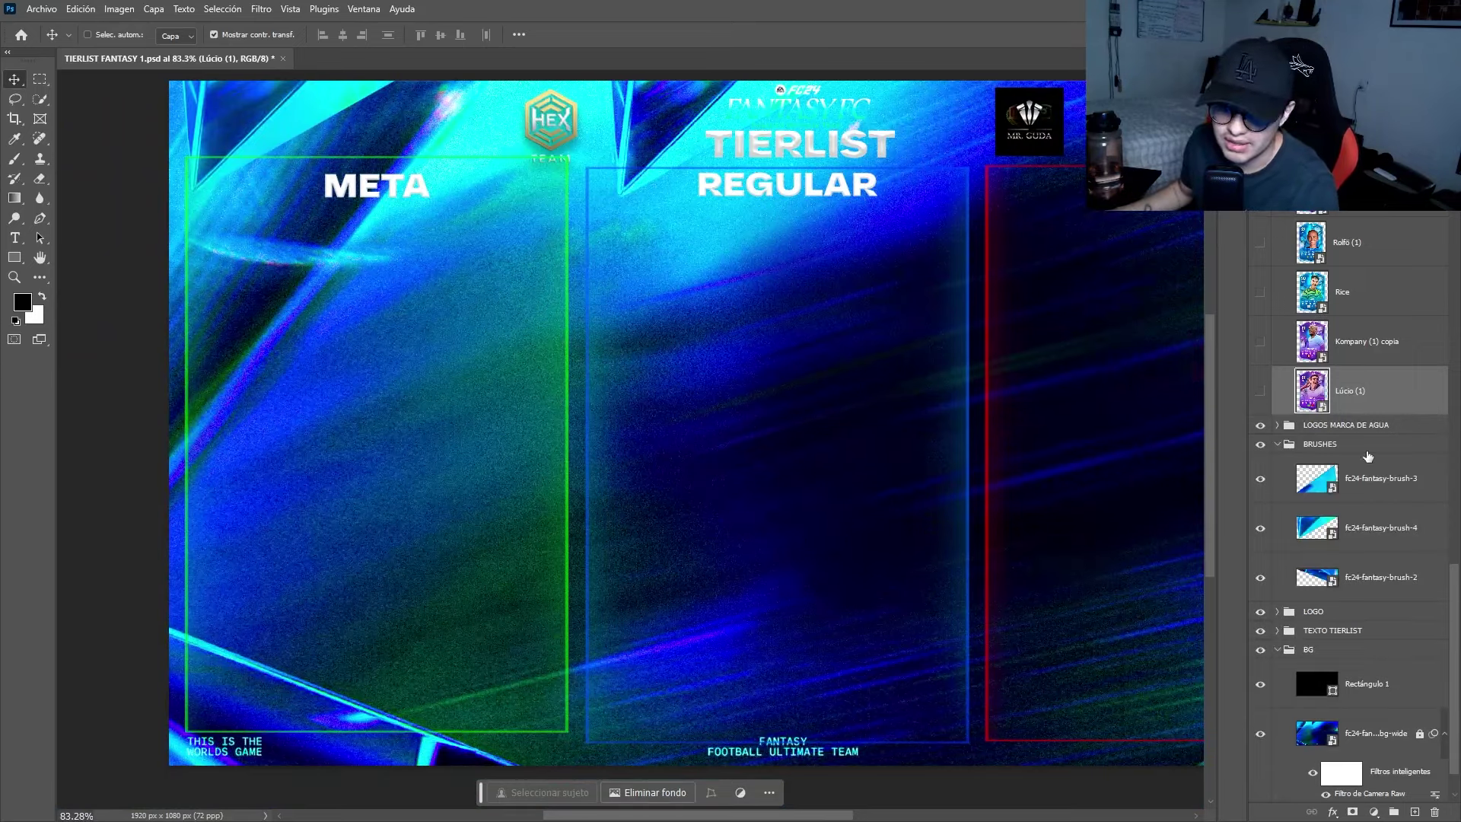
Using the Move tool's auto-select, shift the green META frame slightly down, level with the REGULAR and MALO frames, and turn auto-select back off.
{"action": "left_click", "coordinate": [1362, 427]}
{"action": "left_click", "coordinate": [88, 34]}
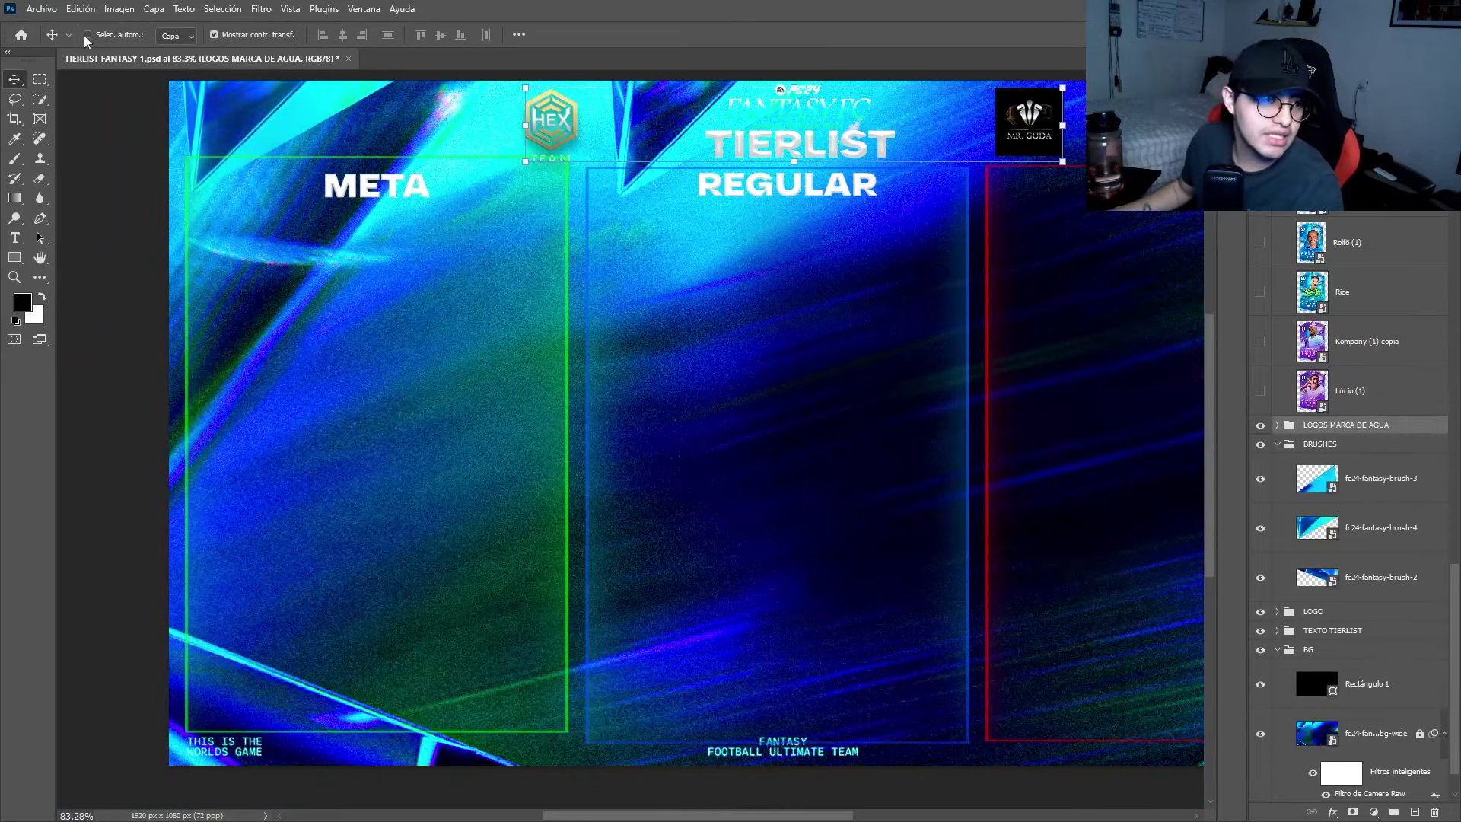
{"action": "scroll", "coordinate": [97, 49], "scroll_direction": "up", "scroll_amount": 5}
{"action": "scroll", "coordinate": [260, 281], "scroll_direction": "up", "scroll_amount": 2}
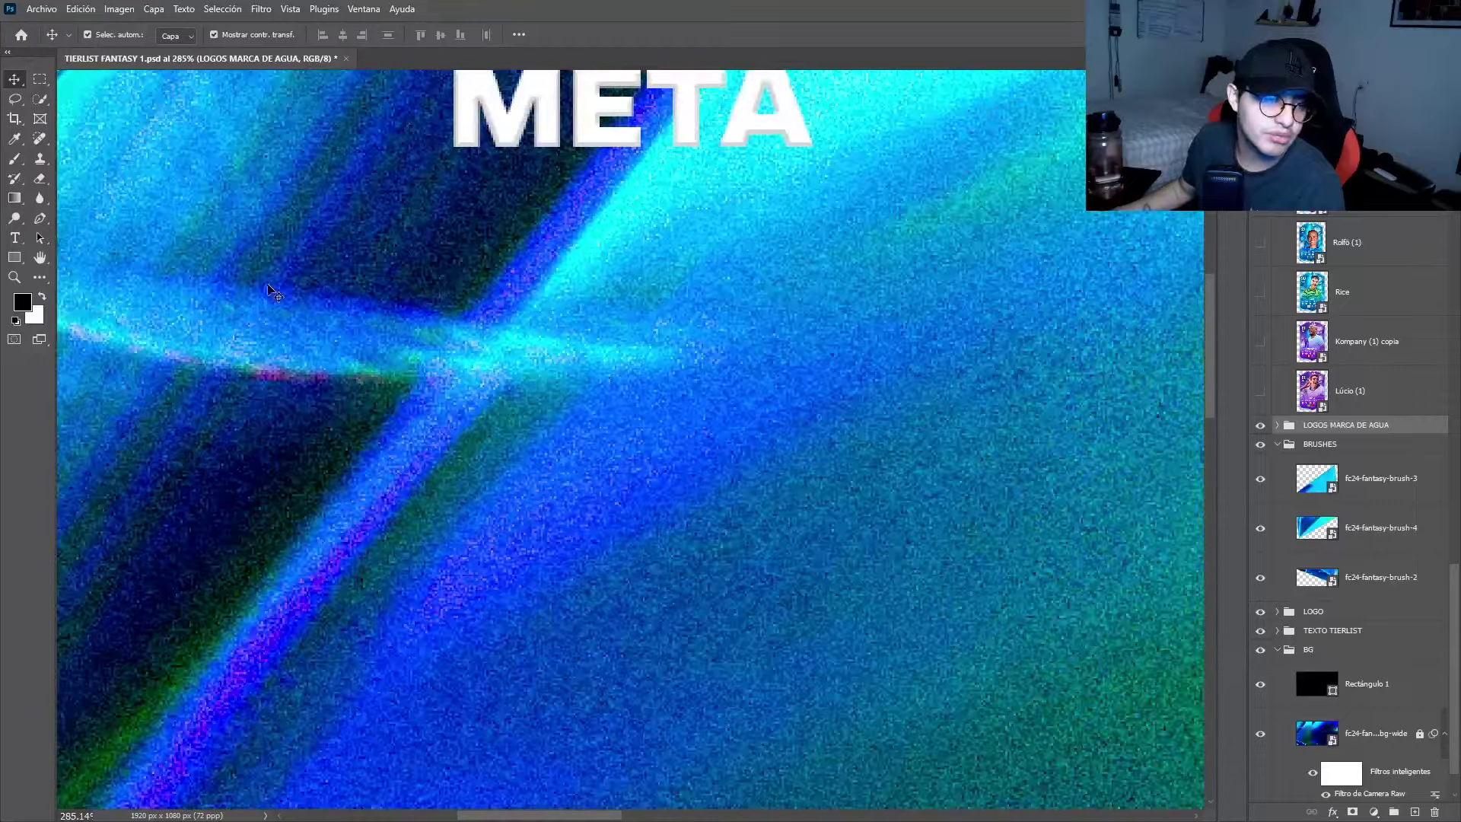
{"action": "scroll", "coordinate": [200, 365], "scroll_direction": "left", "scroll_amount": 5}
{"action": "left_click", "coordinate": [190, 361]}
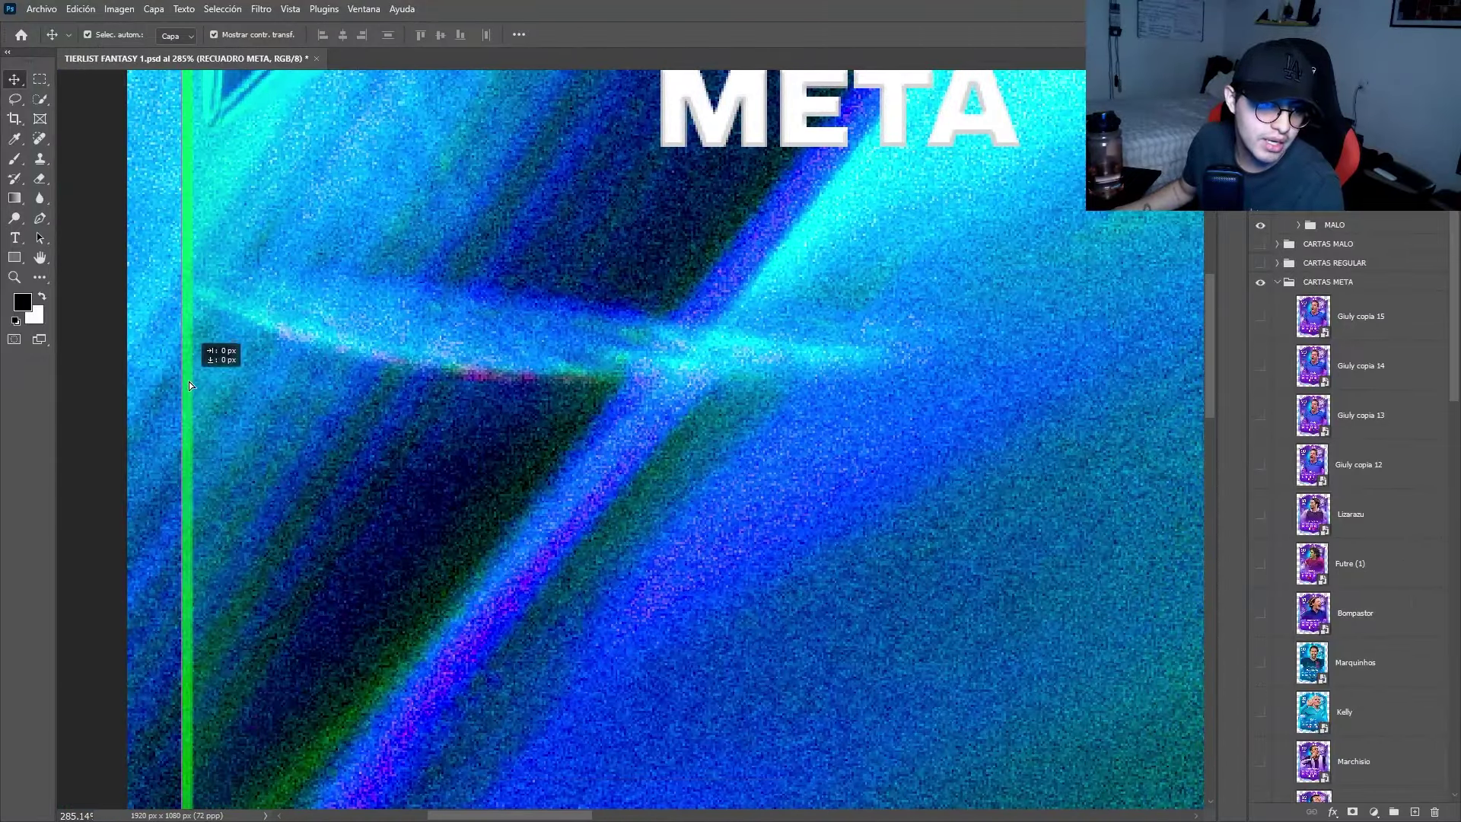
{"action": "scroll", "coordinate": [219, 349], "scroll_direction": "down", "scroll_amount": 5}
{"action": "left_click_drag", "start_coordinate": [692, 207], "coordinate": [691, 221]}
{"action": "scroll", "coordinate": [655, 294], "scroll_direction": "down", "scroll_amount": 1}
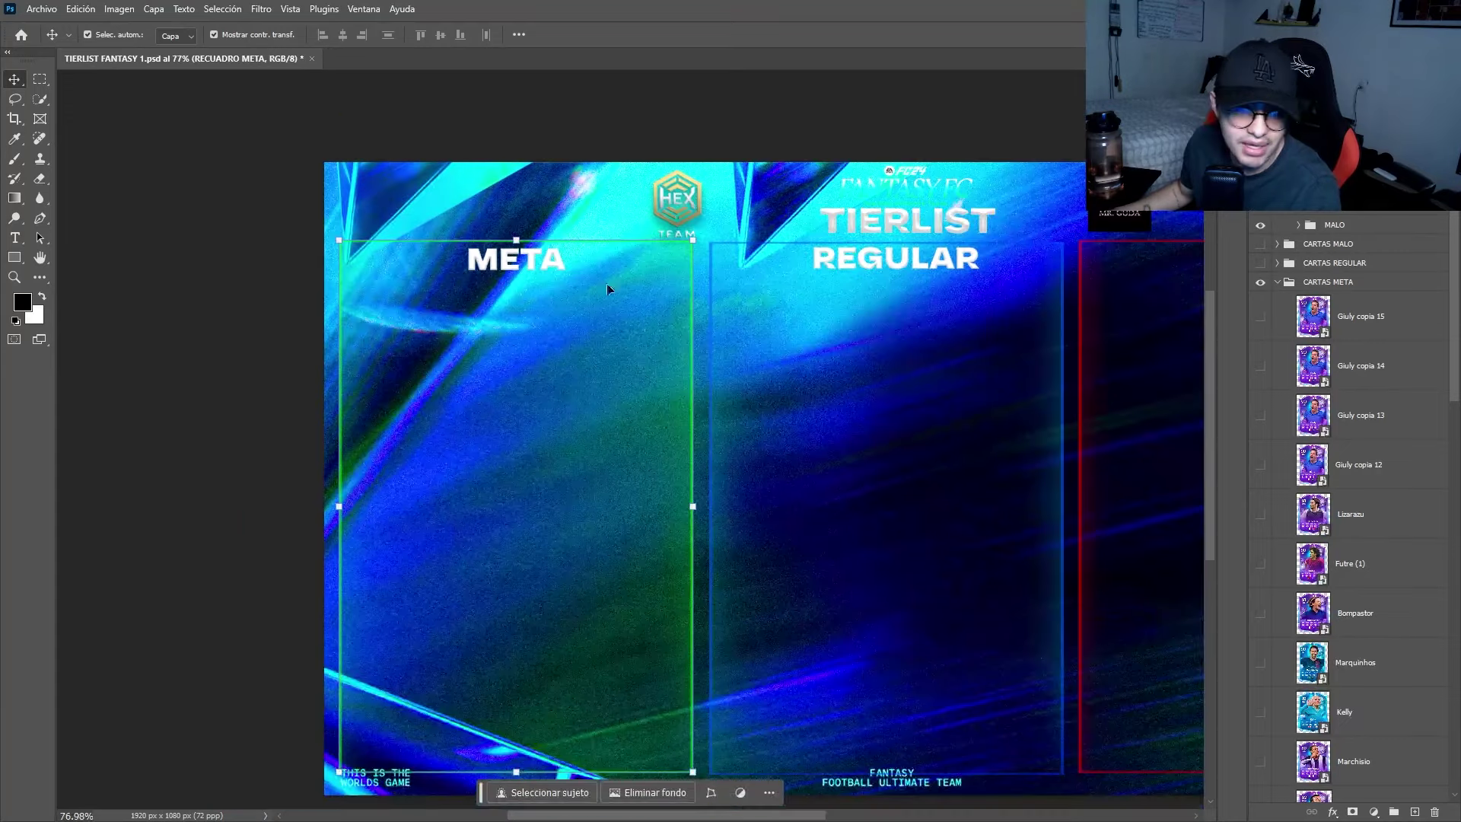
{"action": "scroll", "coordinate": [606, 283], "scroll_direction": "right", "scroll_amount": 2}
{"action": "left_click", "coordinate": [87, 35]}
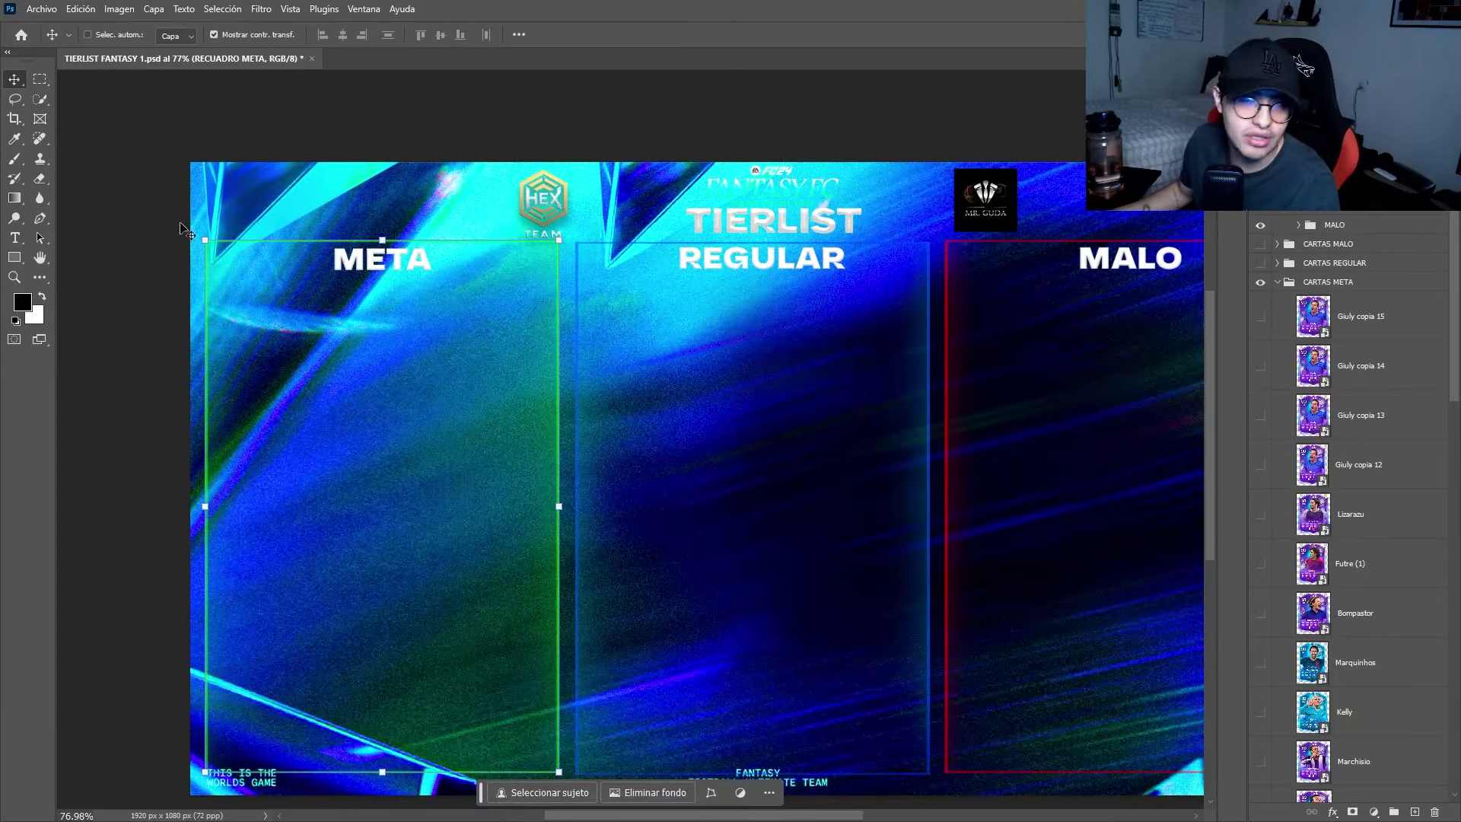
Select the Lúcio layer in the CARTAS META group and make the Lúcio and Kompany cards visible.
{"action": "scroll", "coordinate": [1335, 533], "scroll_direction": "down", "scroll_amount": 10}
{"action": "scroll", "coordinate": [1335, 582], "scroll_direction": "down", "scroll_amount": 5}
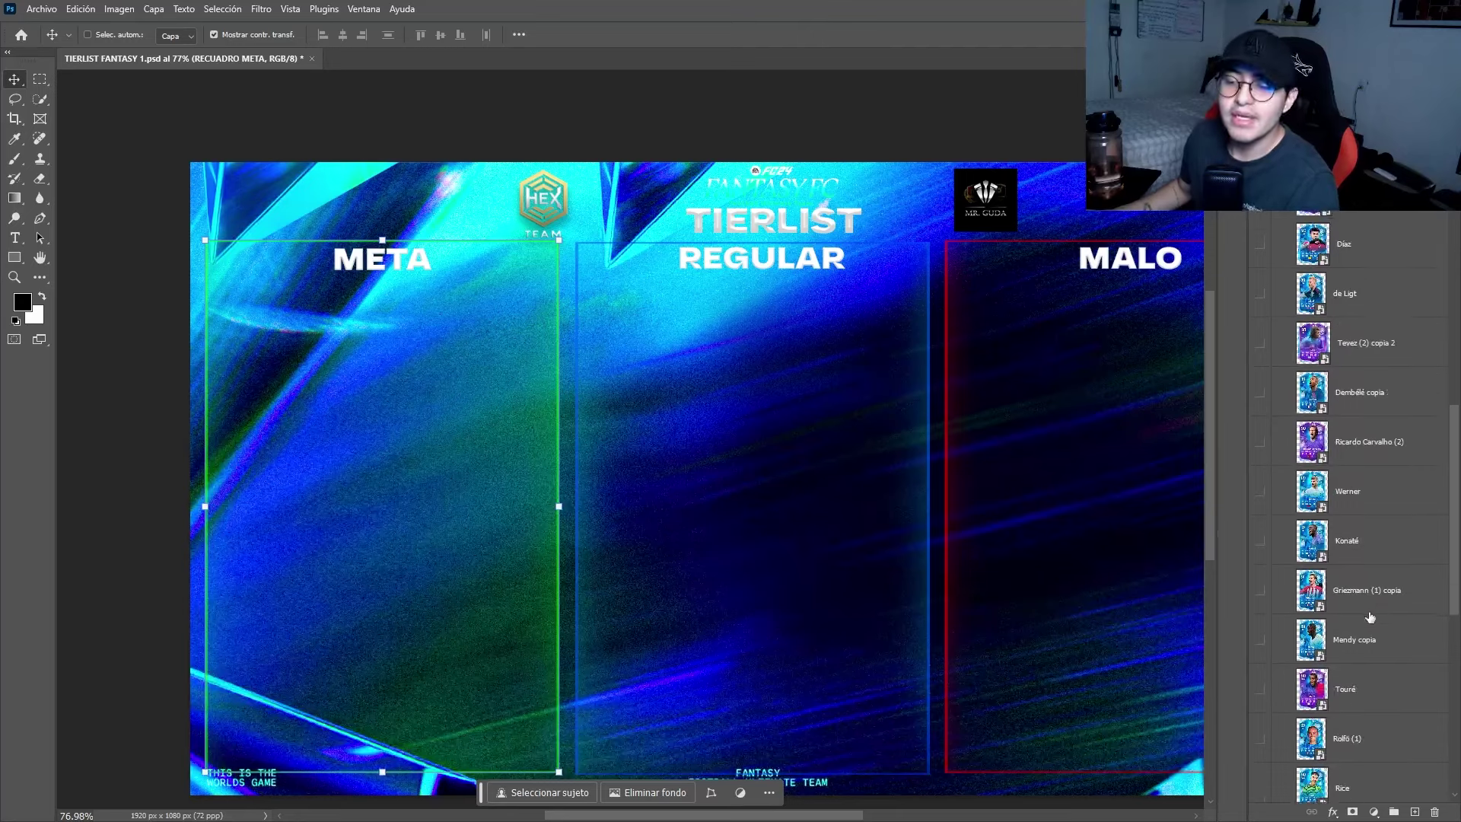
{"action": "left_click", "coordinate": [1362, 640]}
{"action": "scroll", "coordinate": [264, 303], "scroll_direction": "up", "scroll_amount": 2}
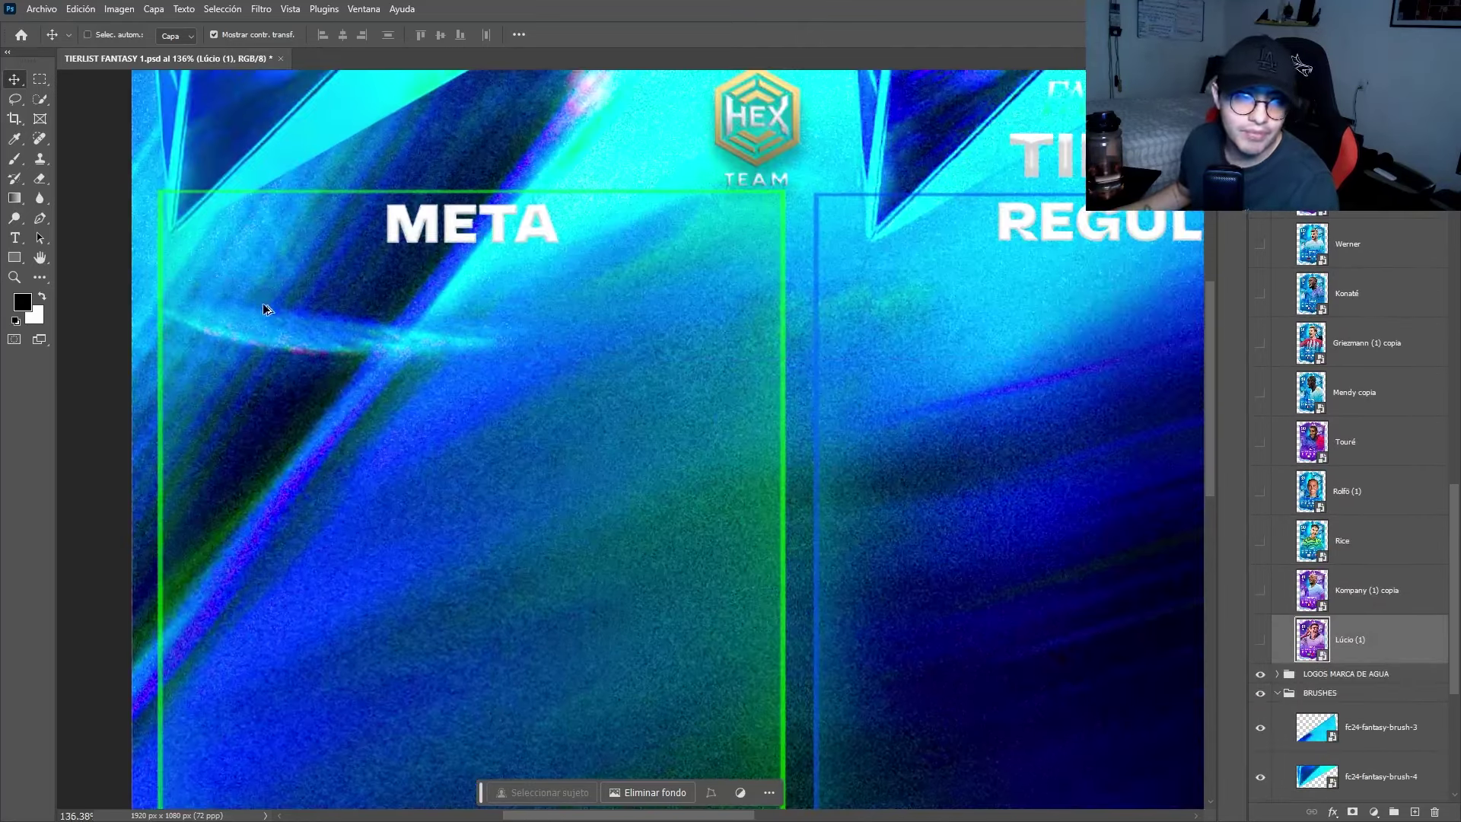
{"action": "scroll", "coordinate": [326, 365], "scroll_direction": "down", "scroll_amount": 1}
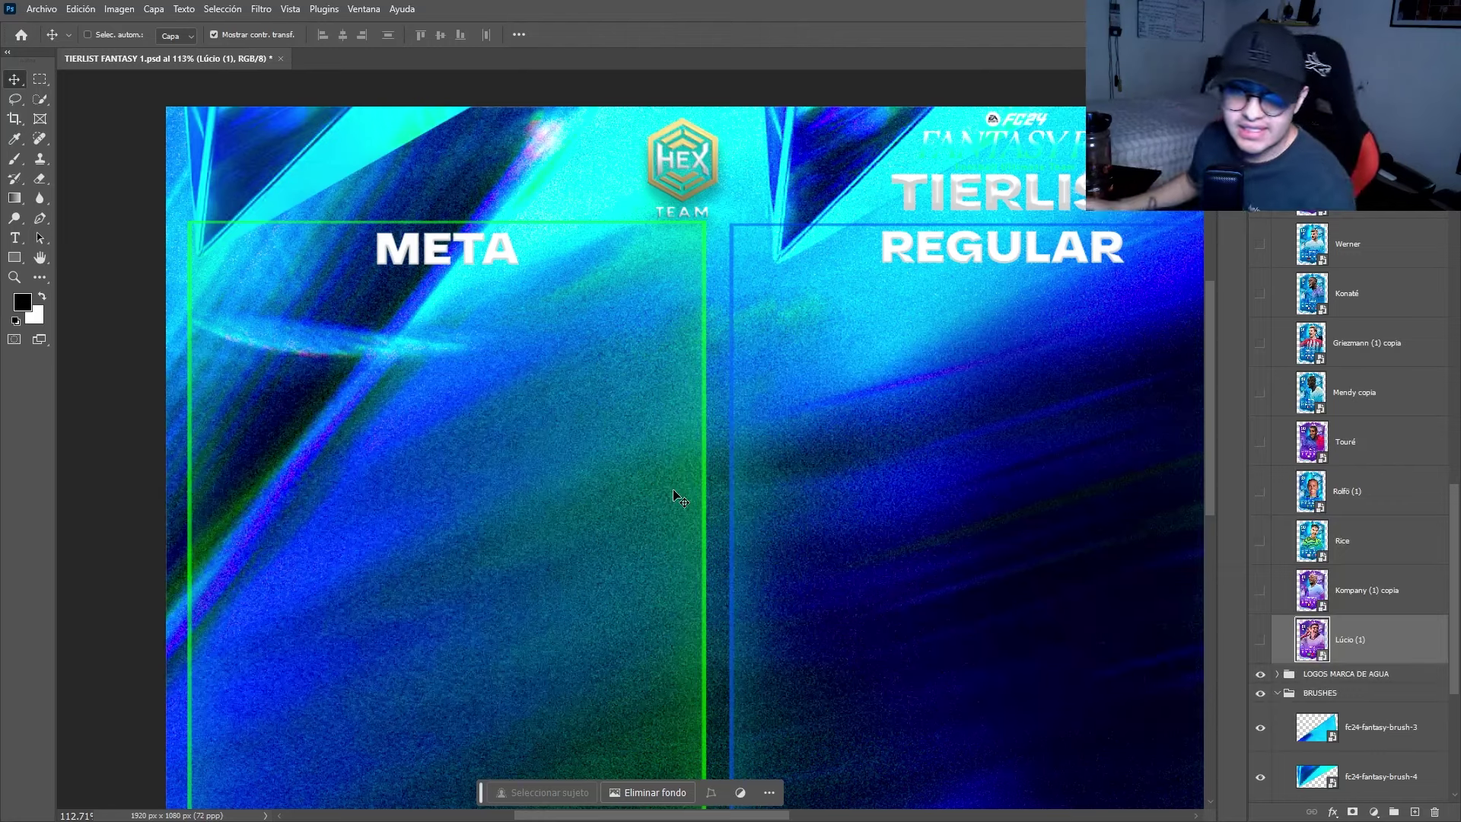
{"action": "scroll", "coordinate": [643, 483], "scroll_direction": "left", "scroll_amount": 2}
{"action": "scroll", "coordinate": [643, 494], "scroll_direction": "up", "scroll_amount": 5}
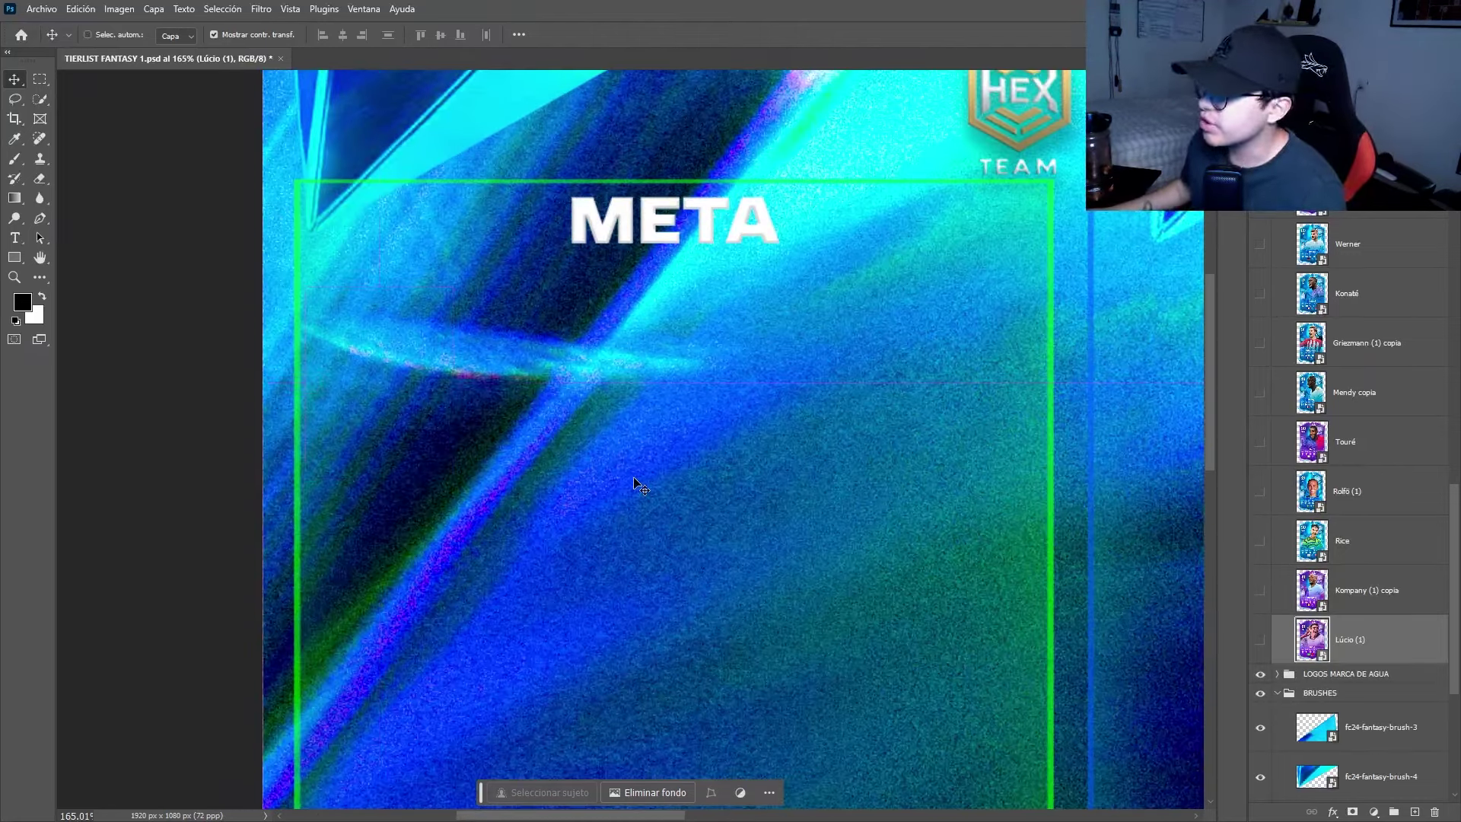
{"action": "left_click", "coordinate": [1260, 639]}
{"action": "left_click", "coordinate": [1260, 590]}
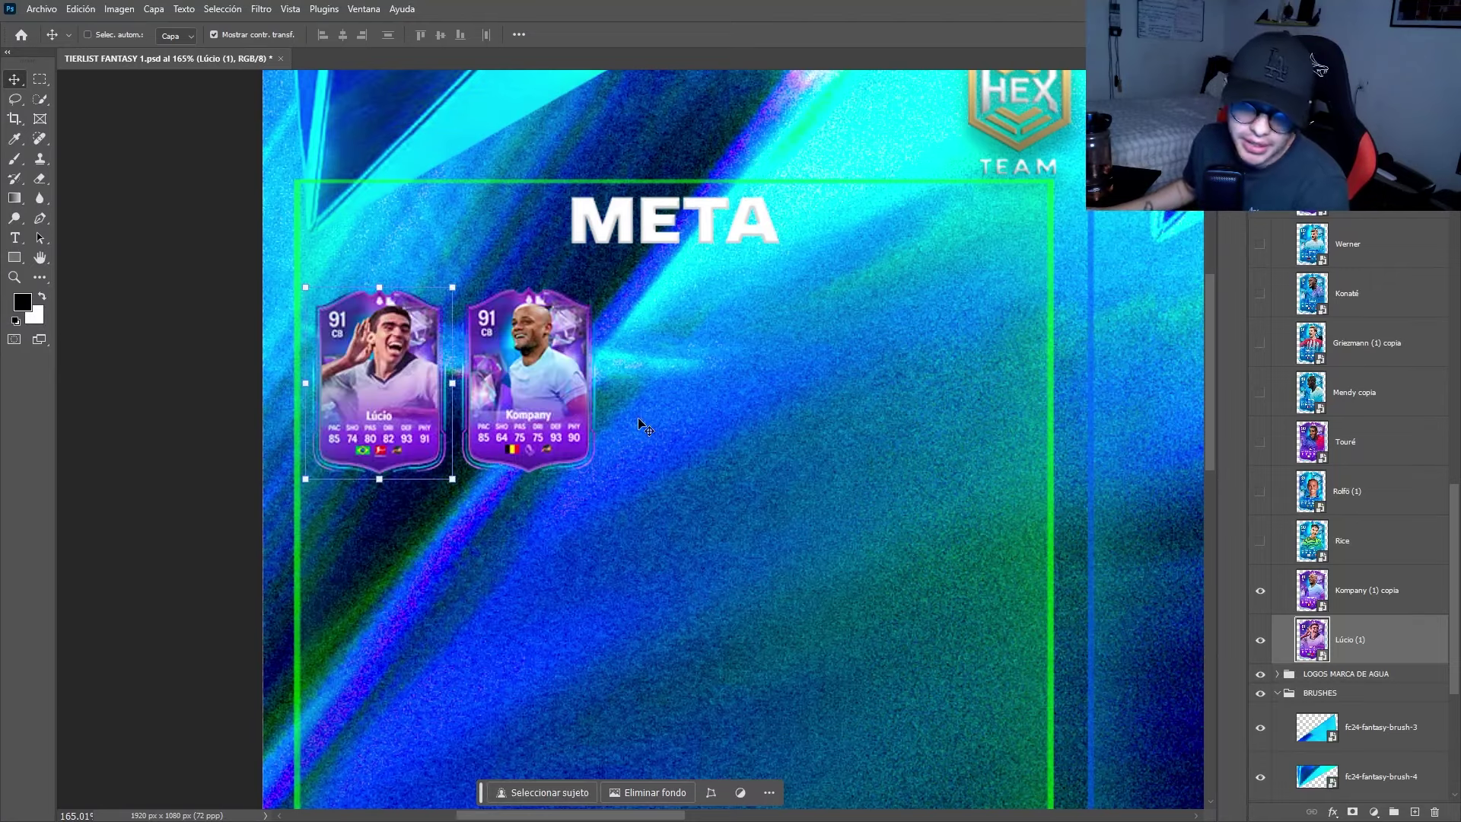
Select the Rice layer and make its card visible beside Kompany in the META column.
{"action": "scroll", "coordinate": [607, 400], "scroll_direction": "up", "scroll_amount": 3}
{"action": "scroll", "coordinate": [547, 427], "scroll_direction": "up", "scroll_amount": 2}
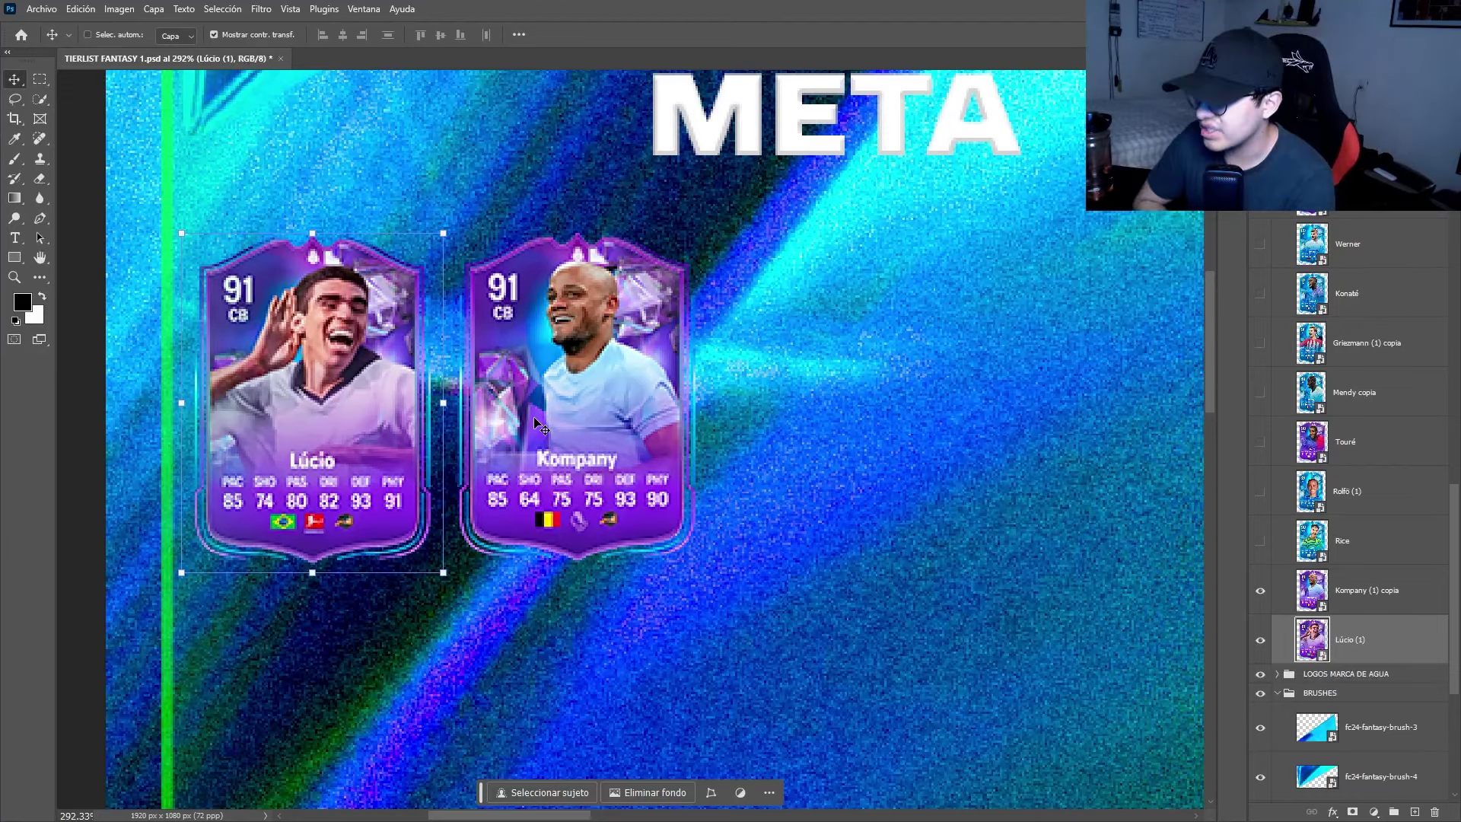
{"action": "scroll", "coordinate": [601, 450], "scroll_direction": "right", "scroll_amount": 2}
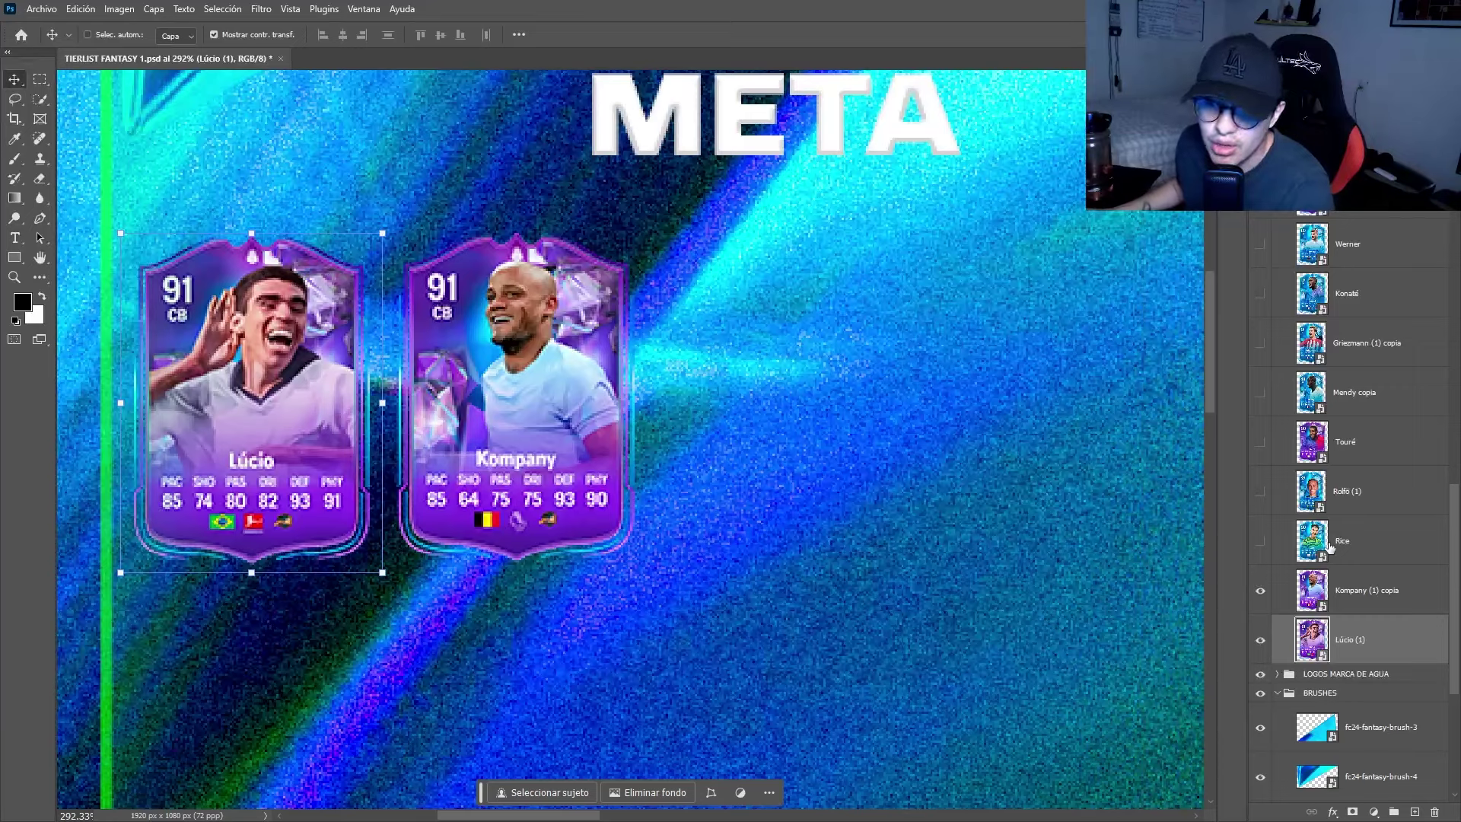
{"action": "left_click", "coordinate": [1276, 546]}
{"action": "left_click", "coordinate": [1260, 541]}
{"action": "scroll", "coordinate": [734, 411], "scroll_direction": "right", "scroll_amount": 4}
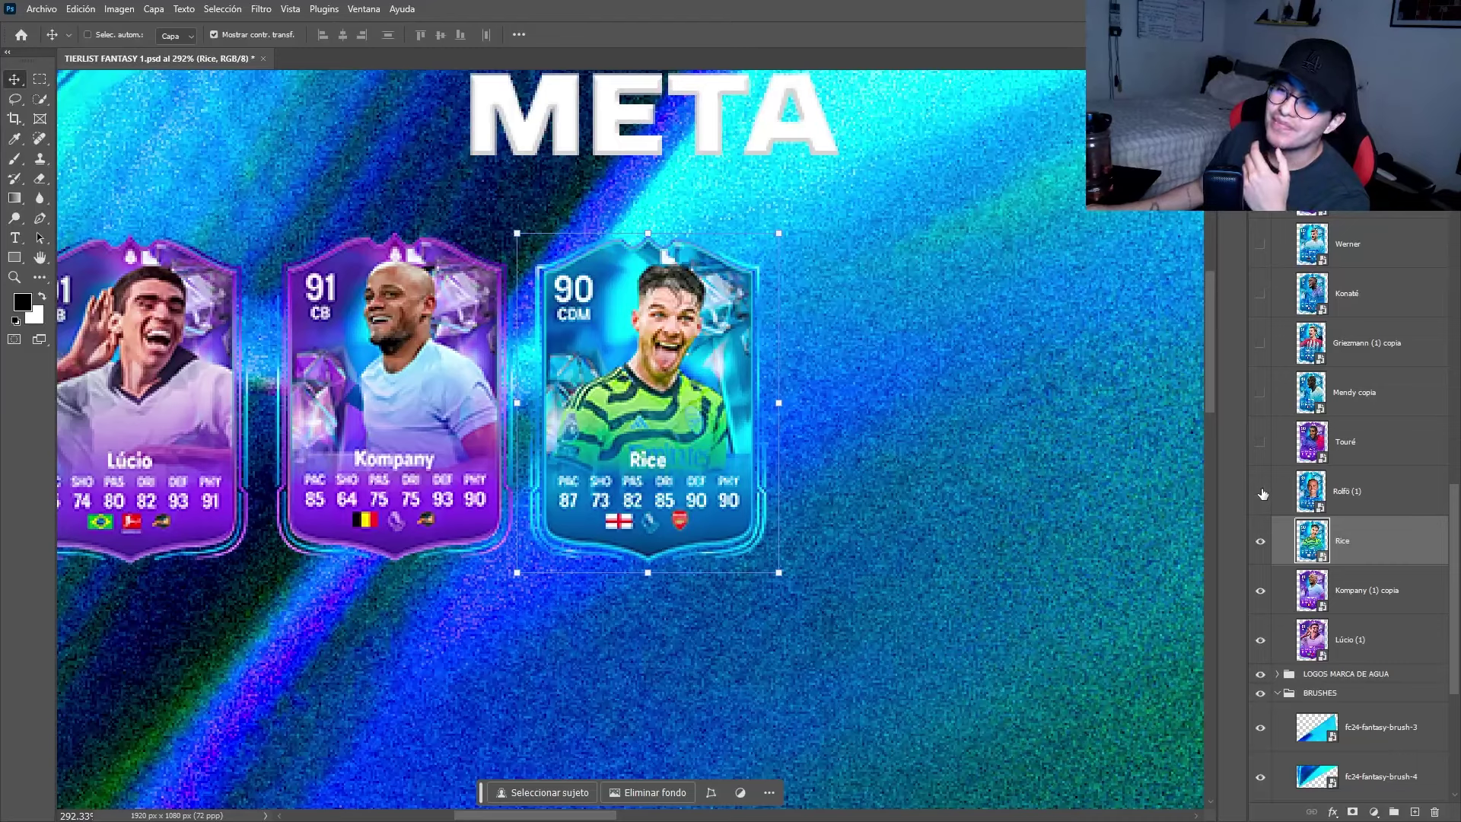
Make the Rolfö card visible beside Rice and select its layer.
{"action": "left_click", "coordinate": [1260, 491]}
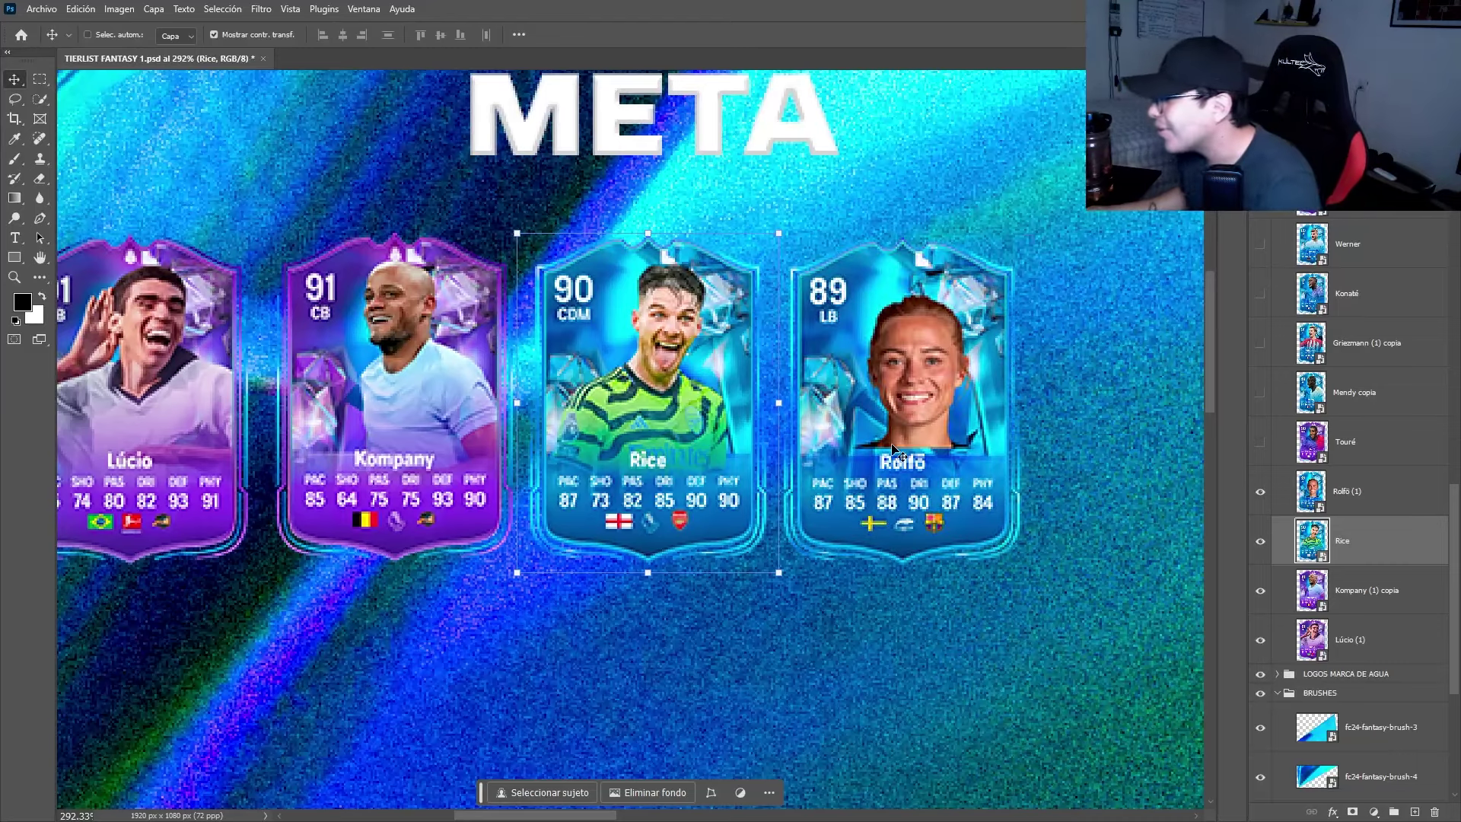
{"action": "scroll", "coordinate": [886, 442], "scroll_direction": "right", "scroll_amount": 3}
{"action": "scroll", "coordinate": [868, 441], "scroll_direction": "right", "scroll_amount": 2}
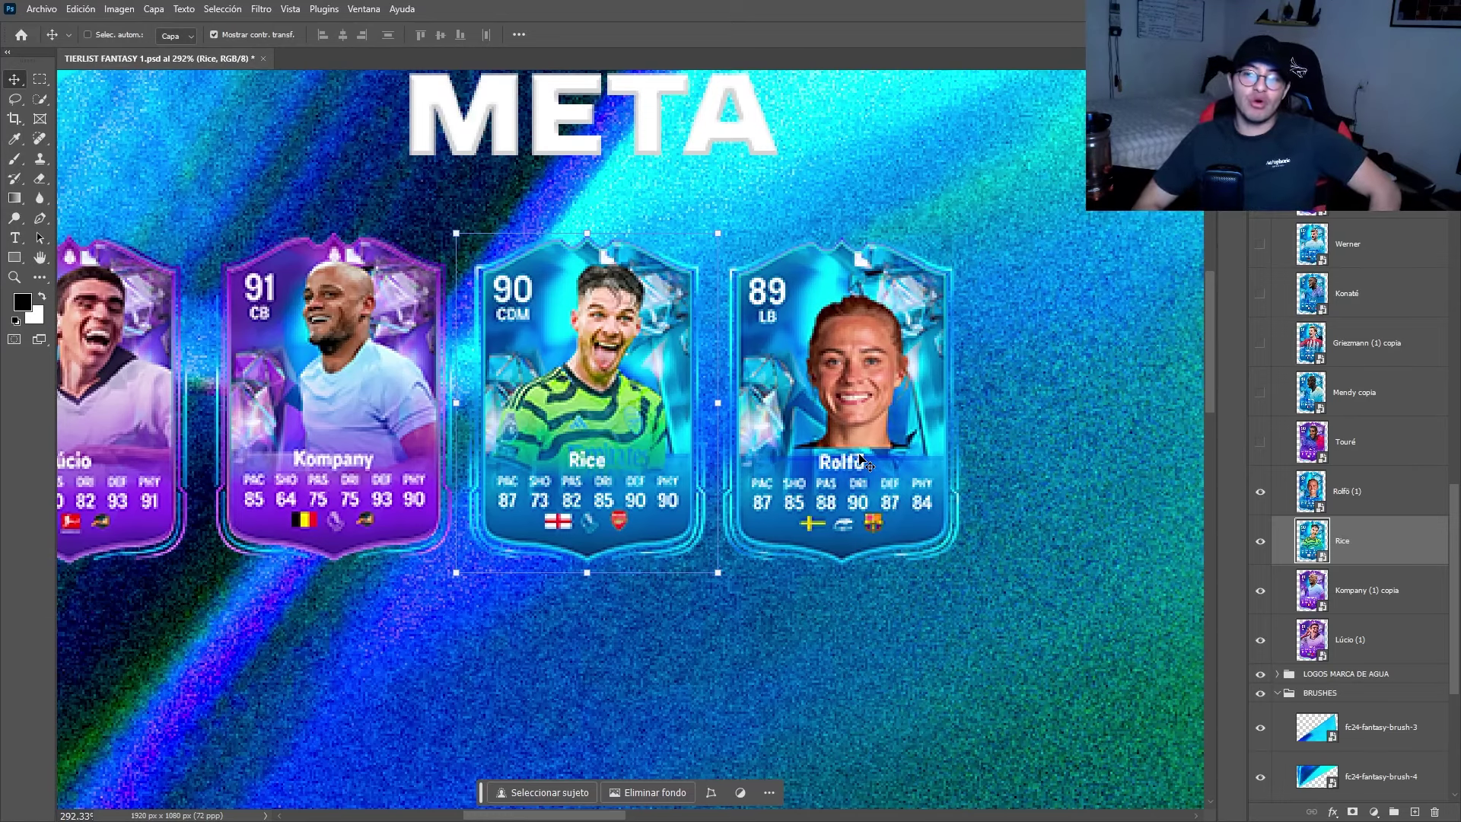
{"action": "left_click", "coordinate": [1343, 487]}
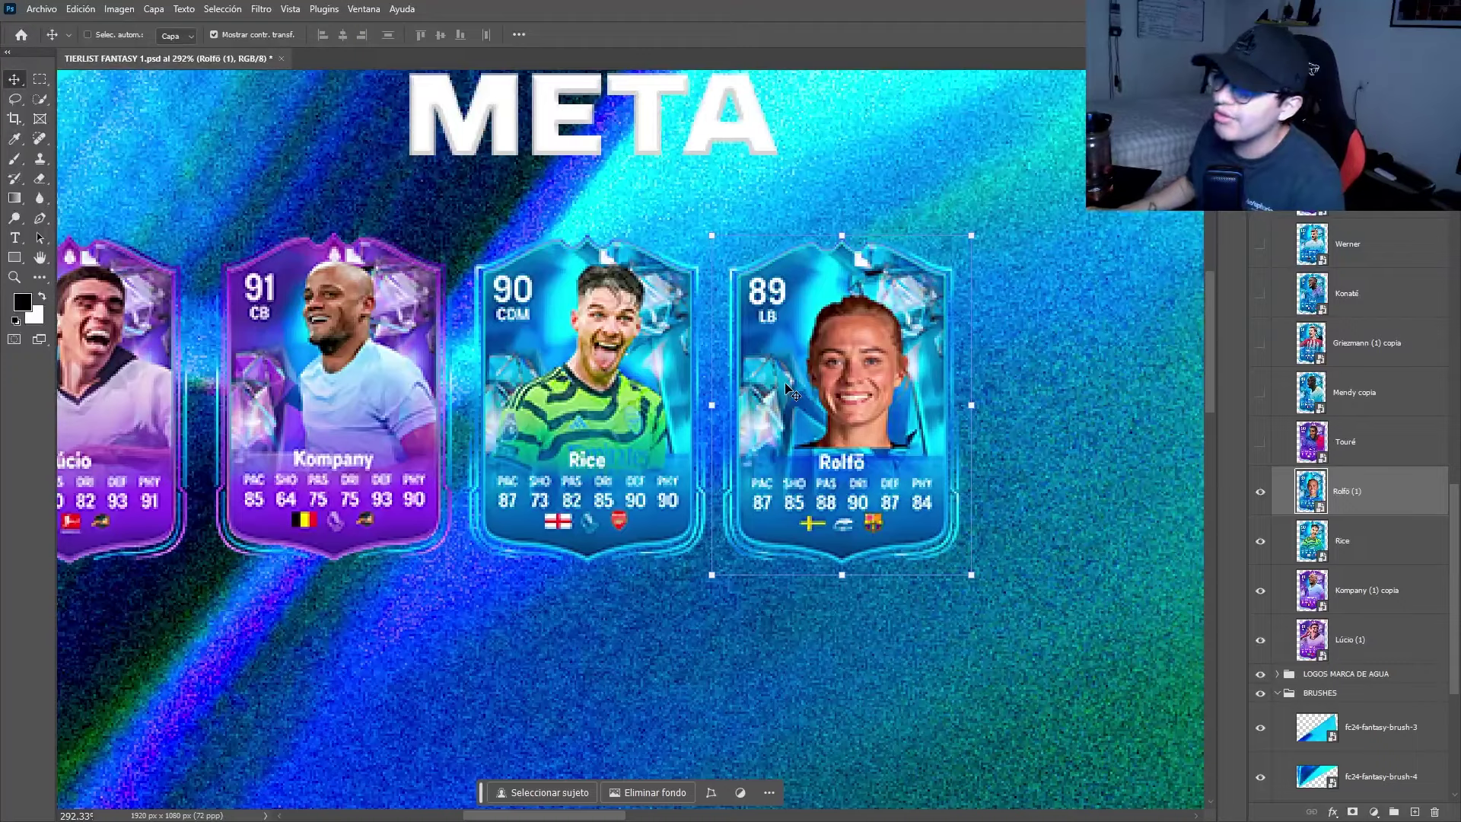
{"action": "scroll", "coordinate": [715, 486], "scroll_direction": "right", "scroll_amount": 2}
{"action": "scroll", "coordinate": [714, 487], "scroll_direction": "down", "scroll_amount": 3}
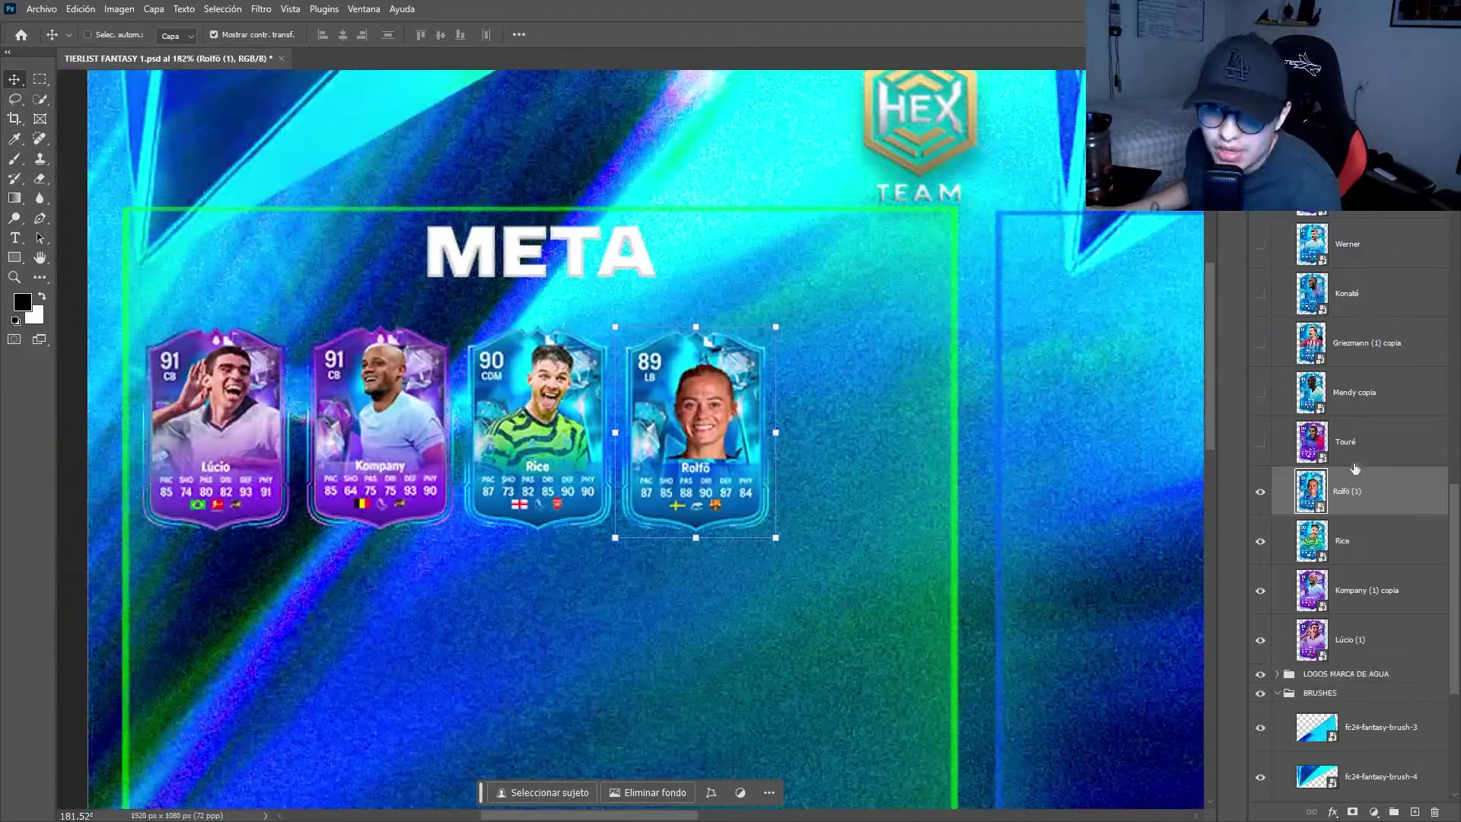
Select the Touré layer and make its card visible at the end of the first META row.
{"action": "left_click", "coordinate": [1346, 441]}
{"action": "left_click", "coordinate": [1260, 442]}
{"action": "scroll", "coordinate": [947, 404], "scroll_direction": "up", "scroll_amount": 4}
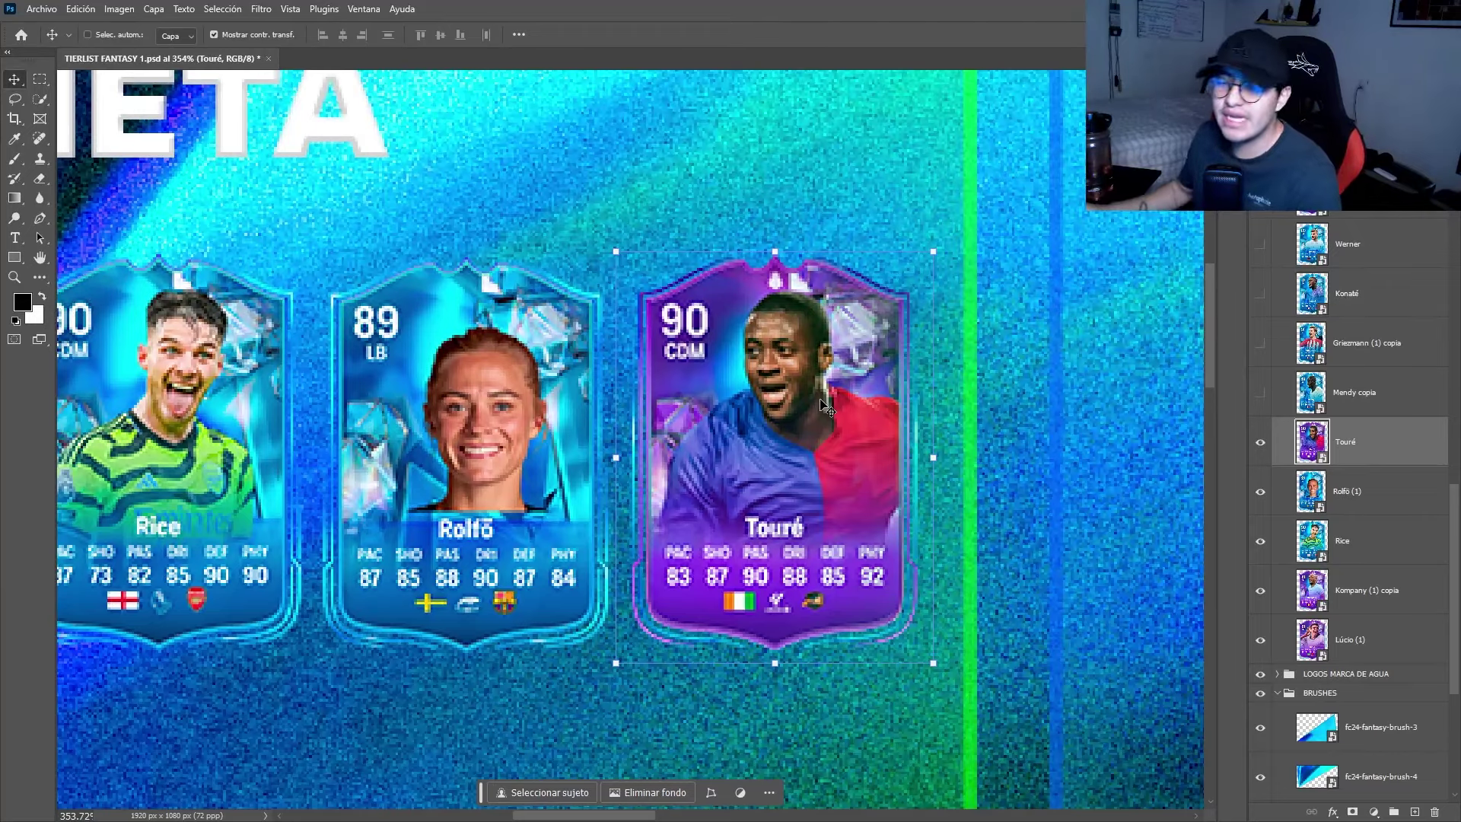
{"action": "scroll", "coordinate": [826, 408], "scroll_direction": "down", "scroll_amount": 4}
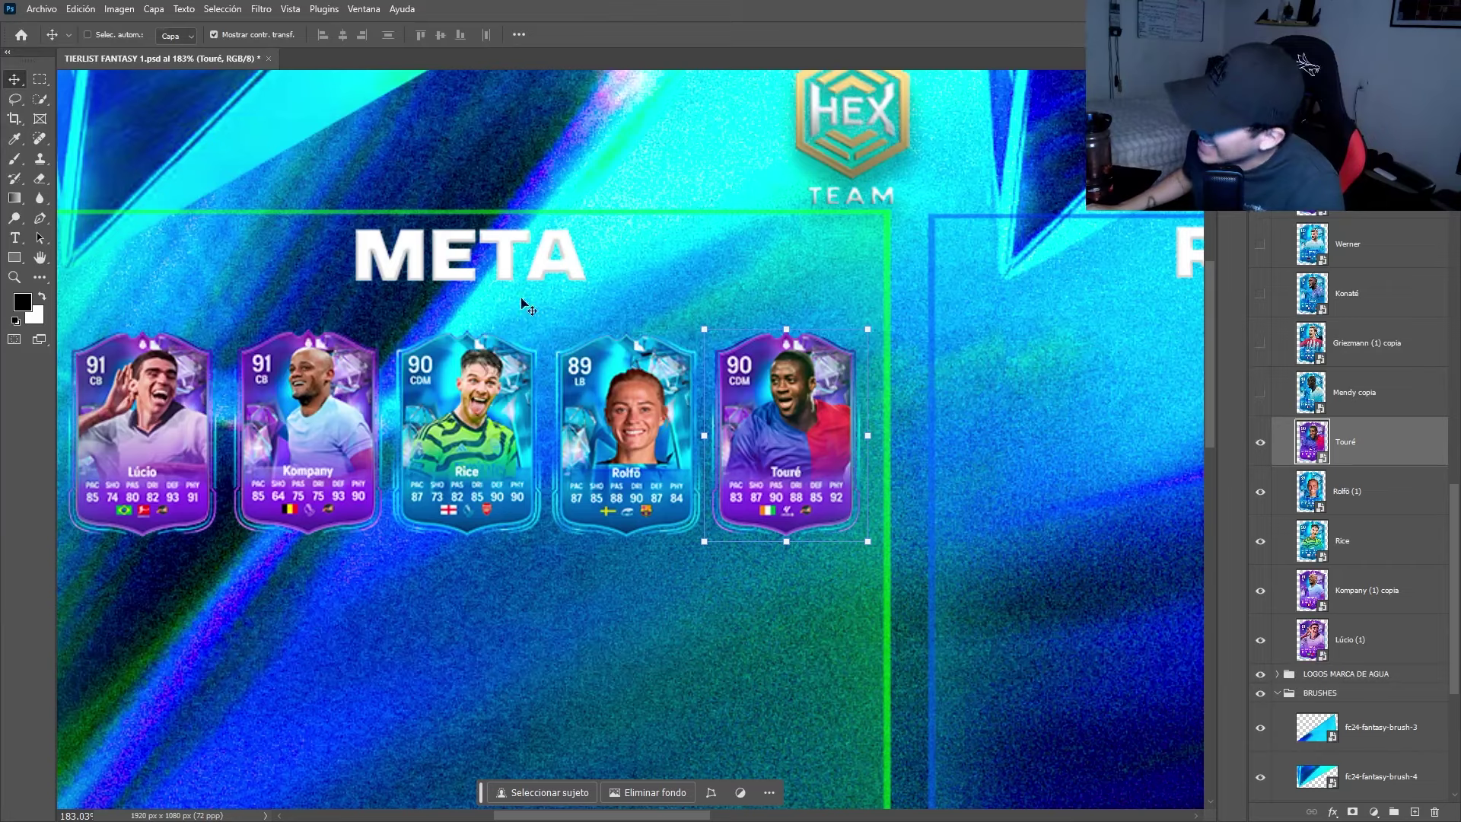
Make the Mendy card visible as the first card of the second META row and look at it up close.
{"action": "scroll", "coordinate": [531, 531], "scroll_direction": "left", "scroll_amount": 1}
{"action": "scroll", "coordinate": [531, 537], "scroll_direction": "down", "scroll_amount": 2}
{"action": "scroll", "coordinate": [533, 547], "scroll_direction": "left", "scroll_amount": 5}
{"action": "scroll", "coordinate": [536, 563], "scroll_direction": "down", "scroll_amount": 3}
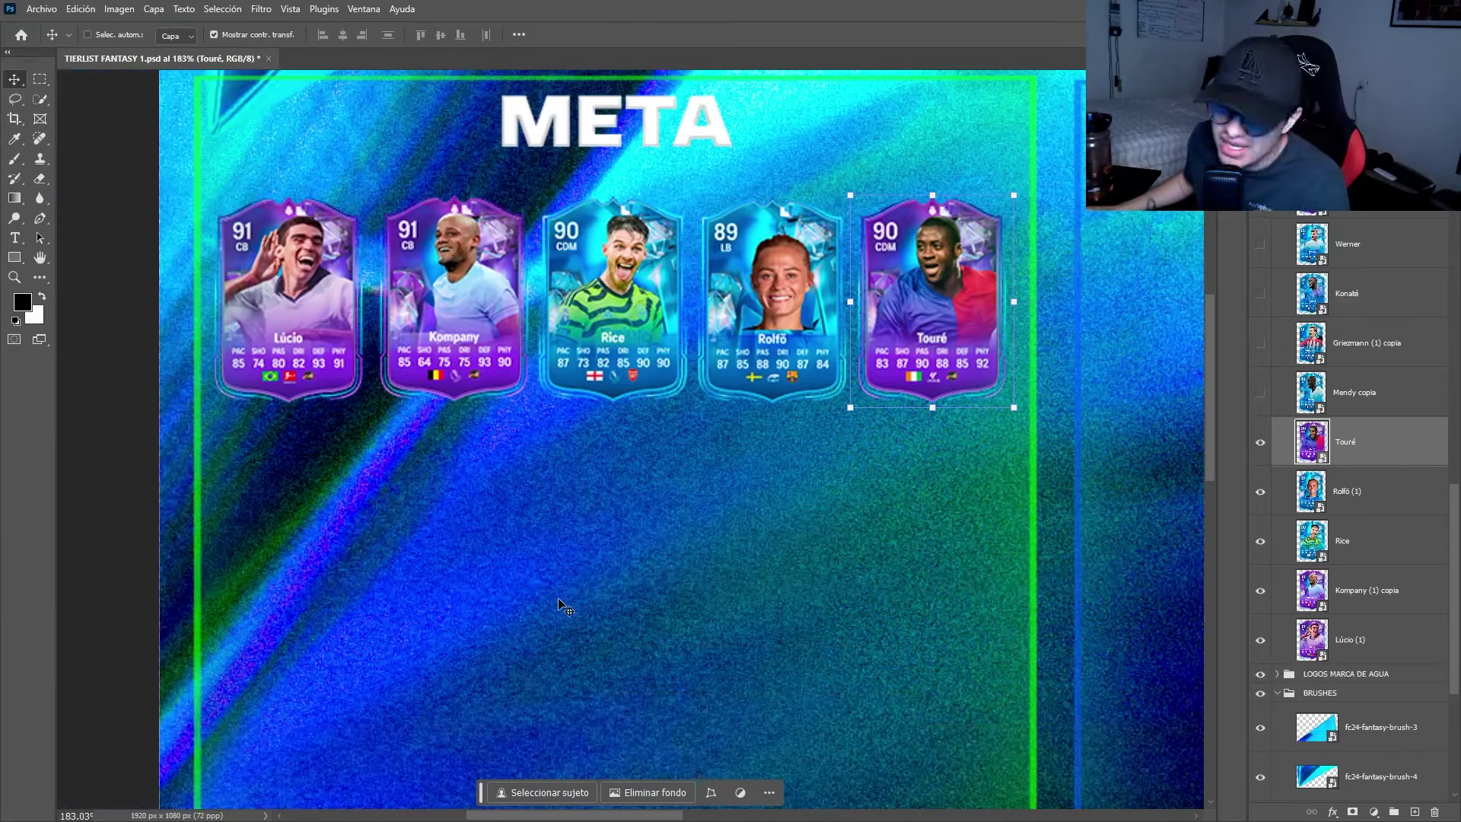
{"action": "scroll", "coordinate": [547, 587], "scroll_direction": "left", "scroll_amount": 2}
{"action": "scroll", "coordinate": [989, 289], "scroll_direction": "up", "scroll_amount": 2}
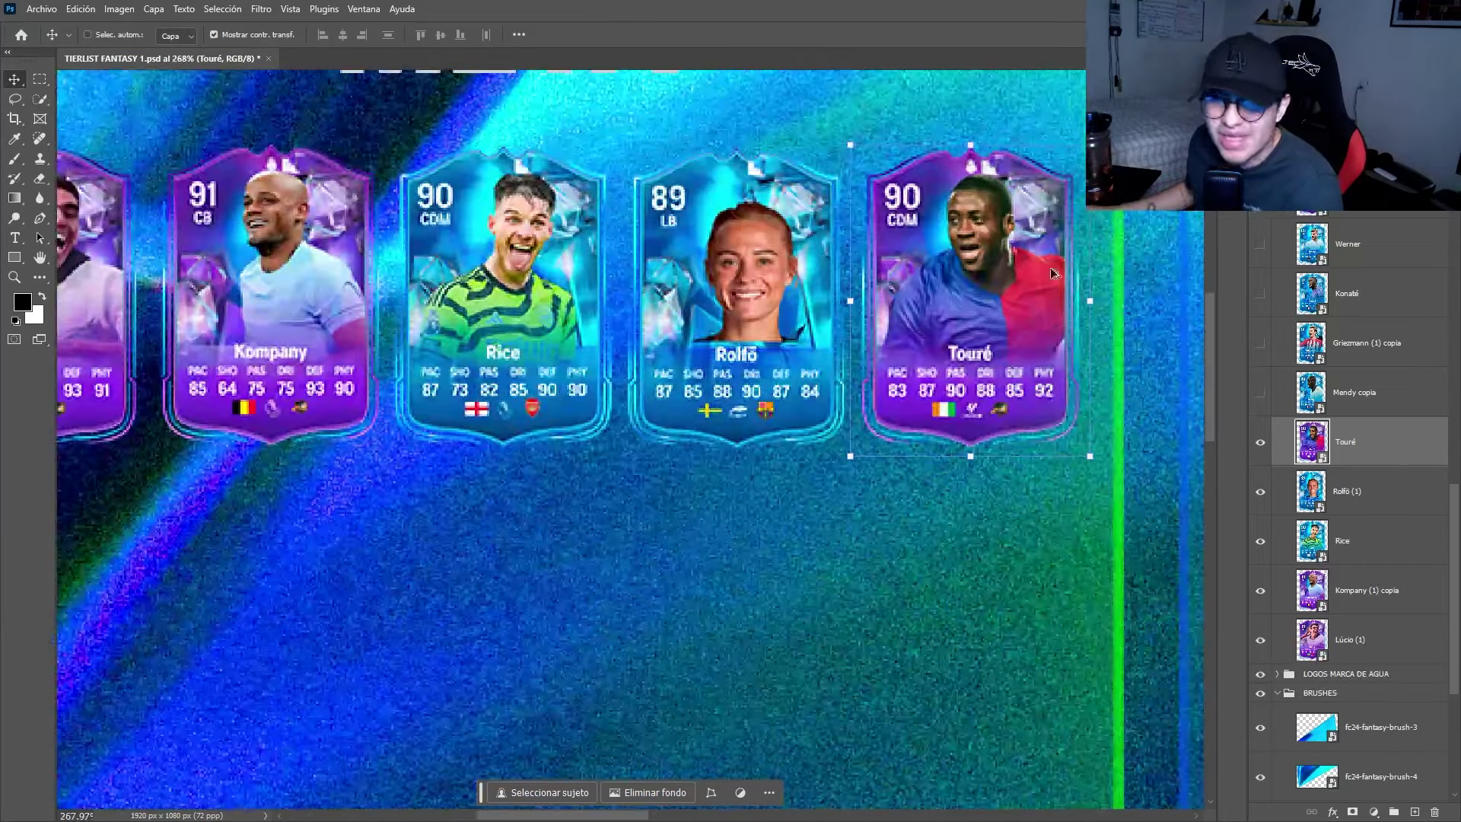
{"action": "scroll", "coordinate": [776, 563], "scroll_direction": "left", "scroll_amount": 5}
{"action": "scroll", "coordinate": [693, 662], "scroll_direction": "down", "scroll_amount": 1}
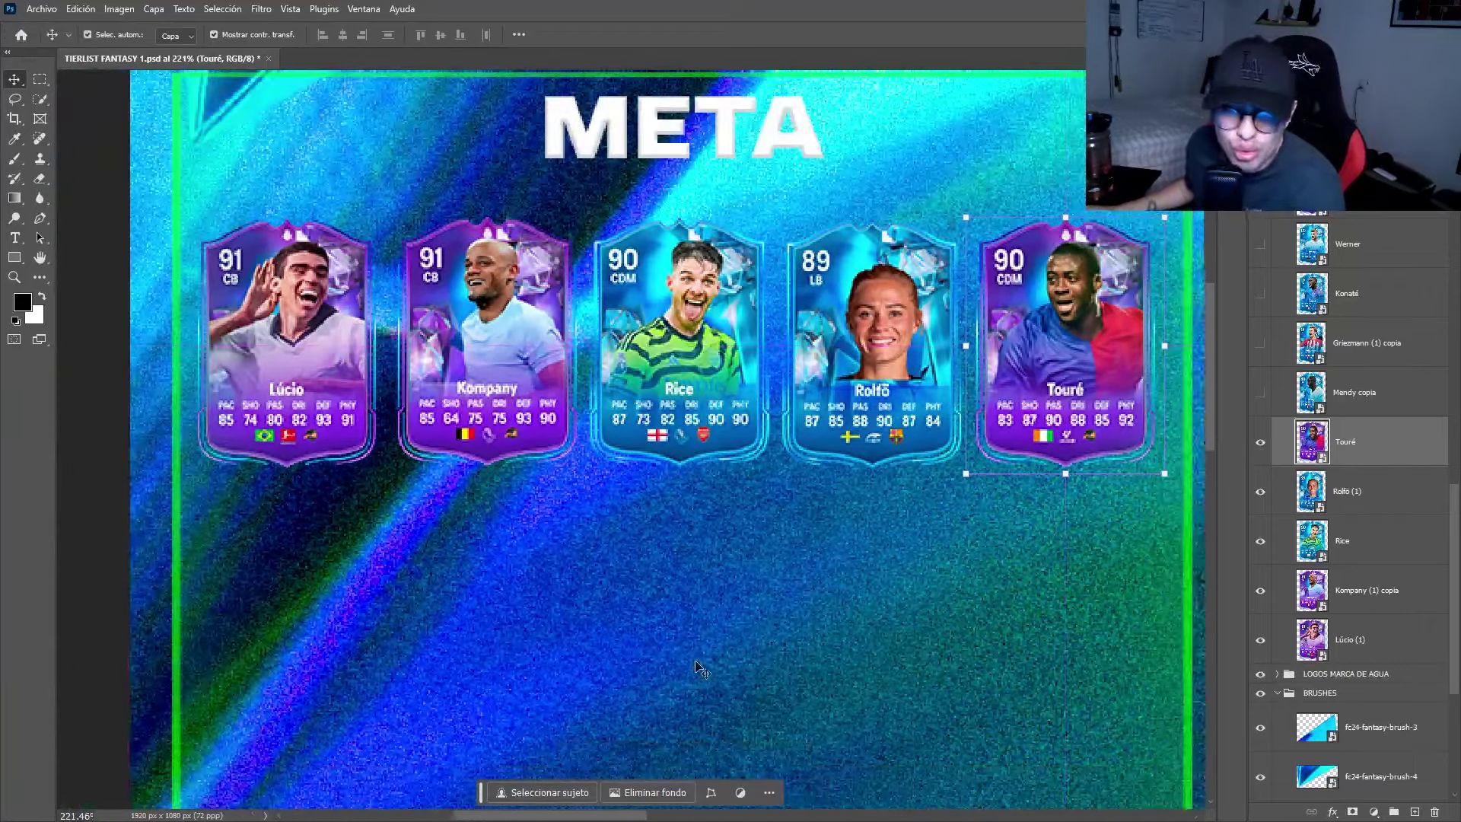
{"action": "left_click", "coordinate": [1260, 392]}
{"action": "scroll", "coordinate": [609, 459], "scroll_direction": "down", "scroll_amount": 1}
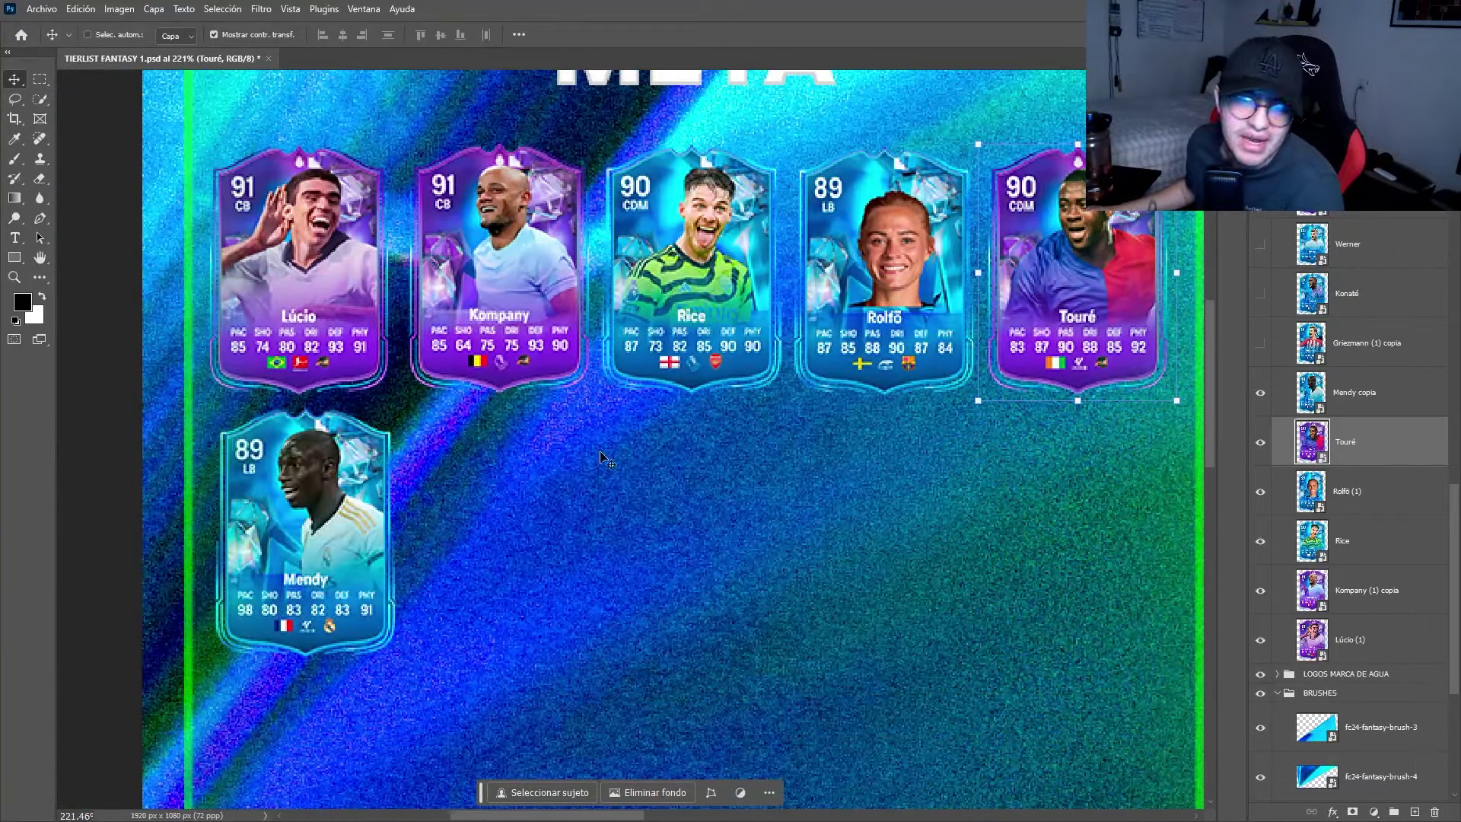
{"action": "scroll", "coordinate": [488, 535], "scroll_direction": "left", "scroll_amount": 2}
{"action": "scroll", "coordinate": [394, 563], "scroll_direction": "up", "scroll_amount": 2}
{"action": "scroll", "coordinate": [407, 552], "scroll_direction": "up", "scroll_amount": 1}
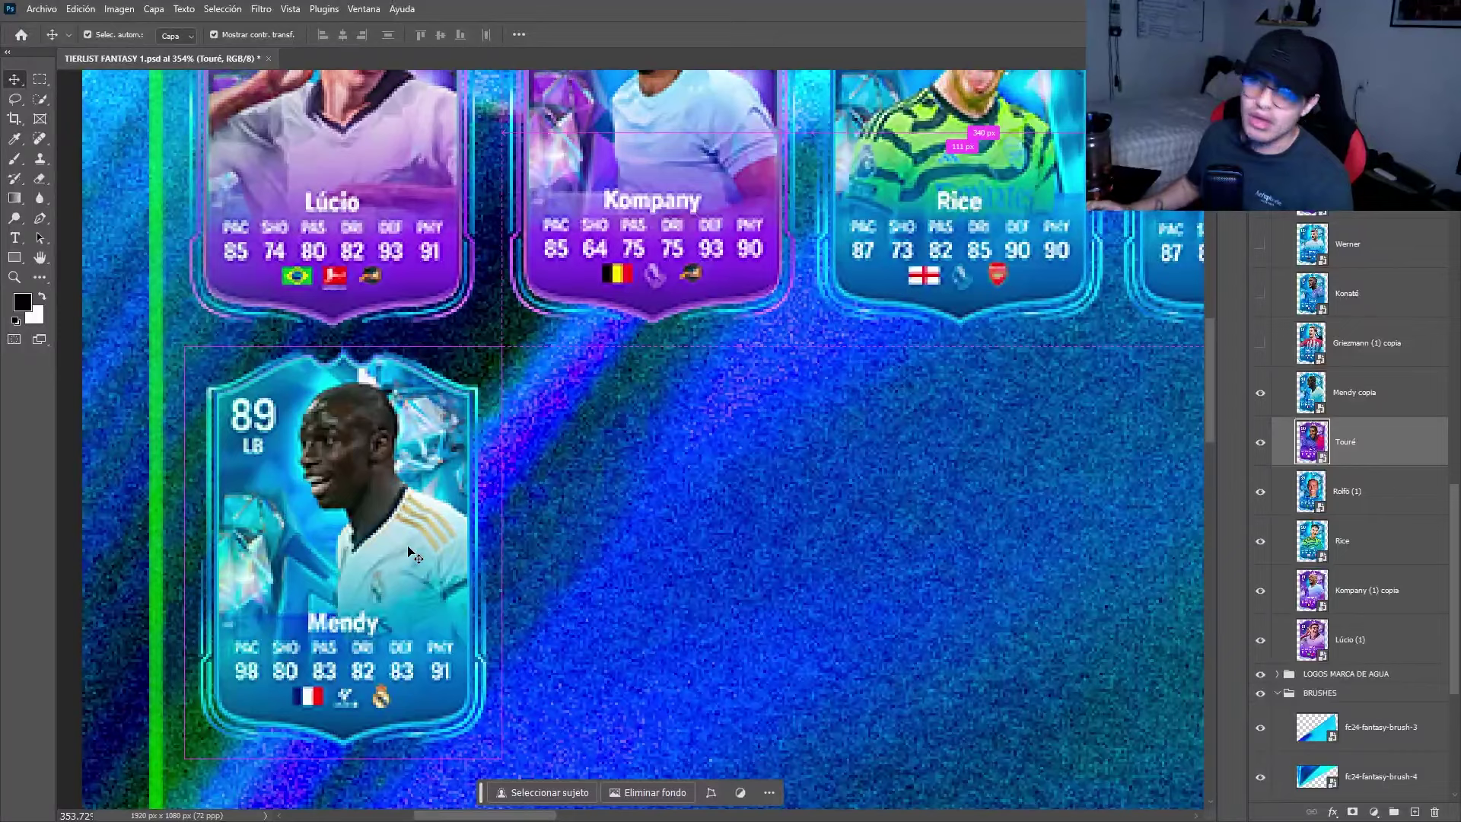
{"action": "scroll", "coordinate": [411, 553], "scroll_direction": "down", "scroll_amount": 1}
{"action": "scroll", "coordinate": [423, 563], "scroll_direction": "left", "scroll_amount": 1}
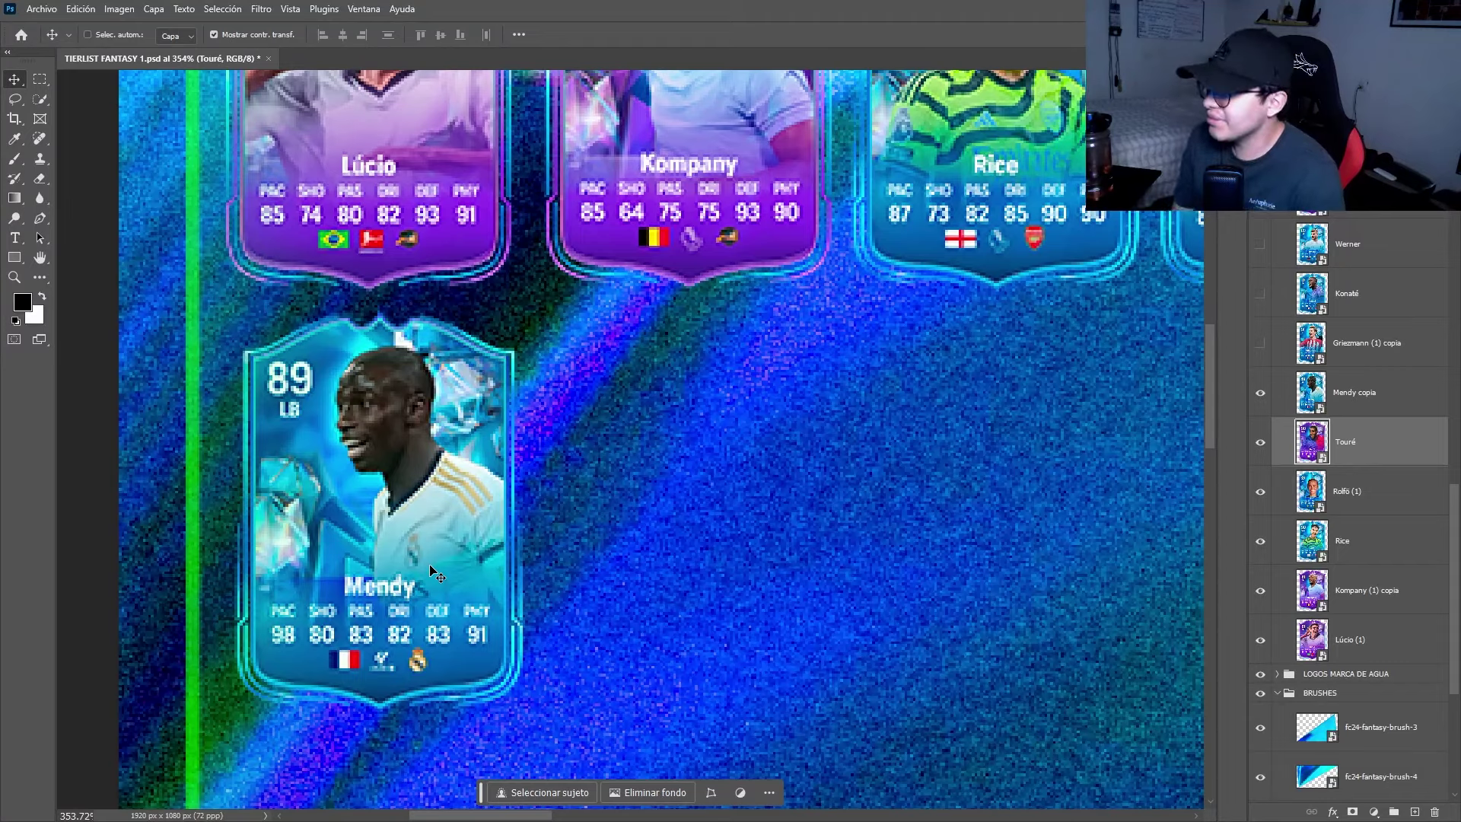
{"action": "scroll", "coordinate": [430, 565], "scroll_direction": "down", "scroll_amount": 2}
{"action": "scroll", "coordinate": [430, 544], "scroll_direction": "down", "scroll_amount": 2}
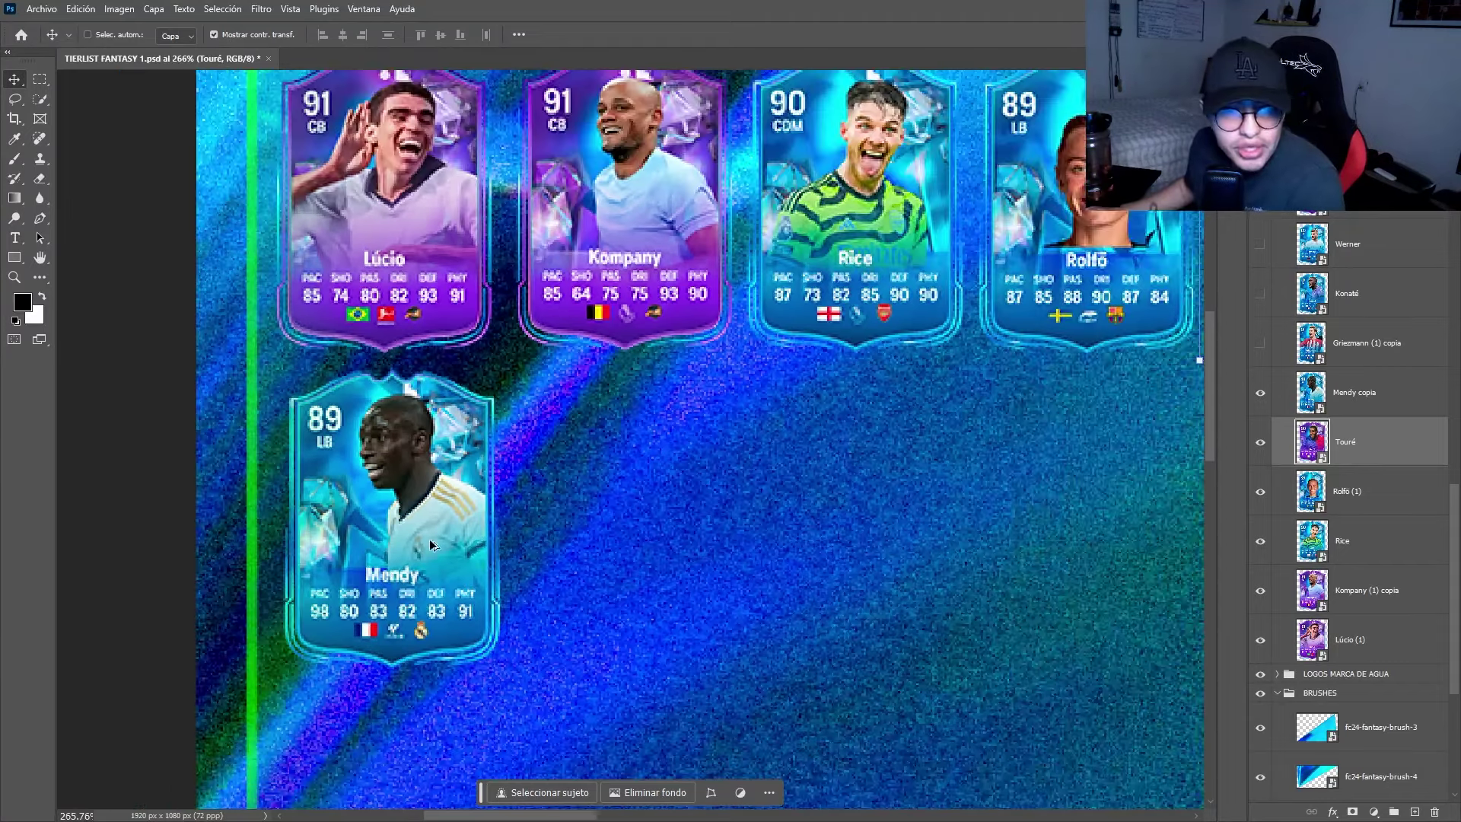
{"action": "scroll", "coordinate": [456, 546], "scroll_direction": "up", "scroll_amount": 1}
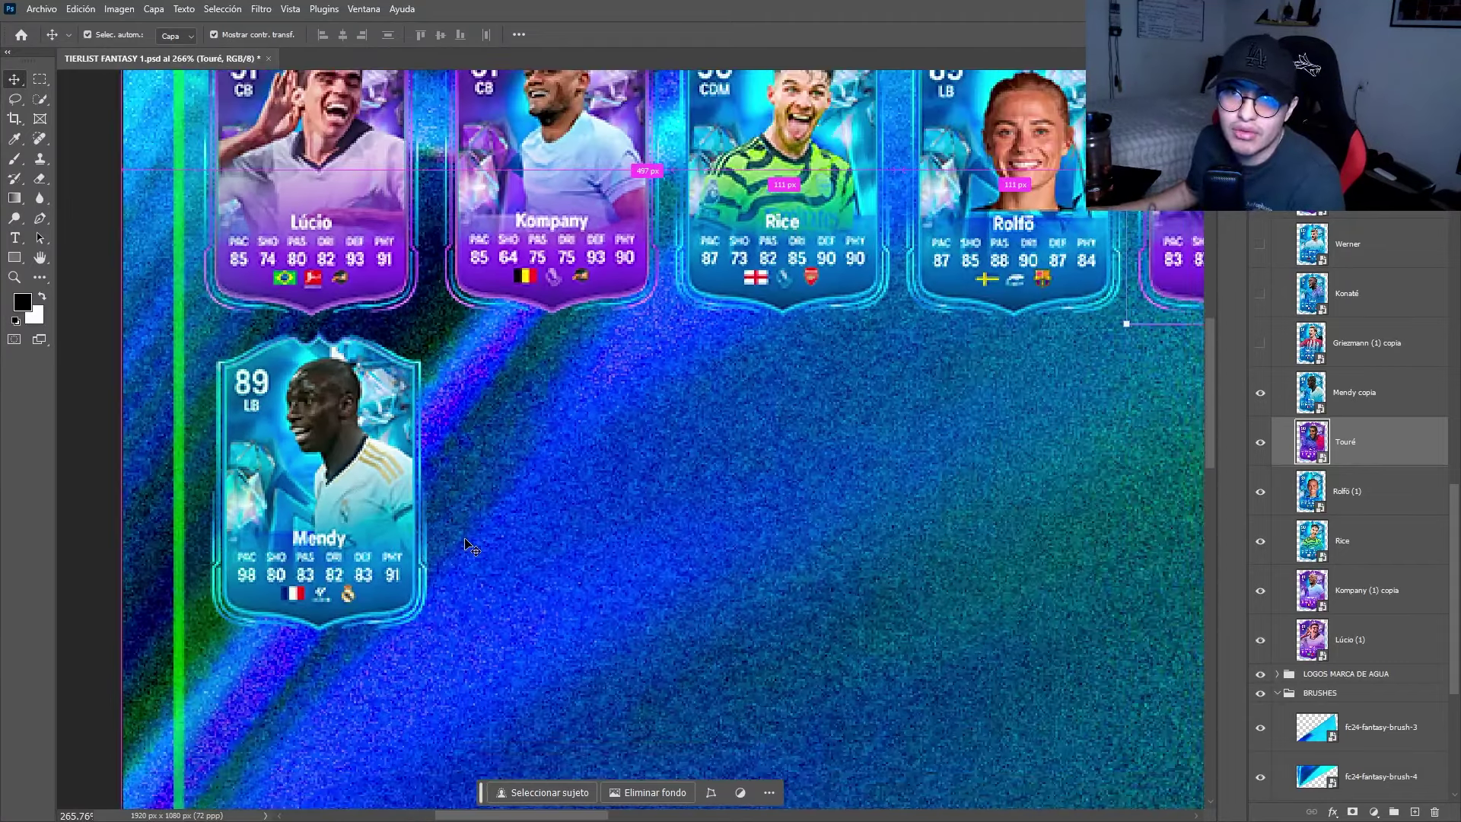
{"action": "scroll", "coordinate": [468, 545], "scroll_direction": "up", "scroll_amount": 2}
{"action": "scroll", "coordinate": [504, 544], "scroll_direction": "right", "scroll_amount": 2}
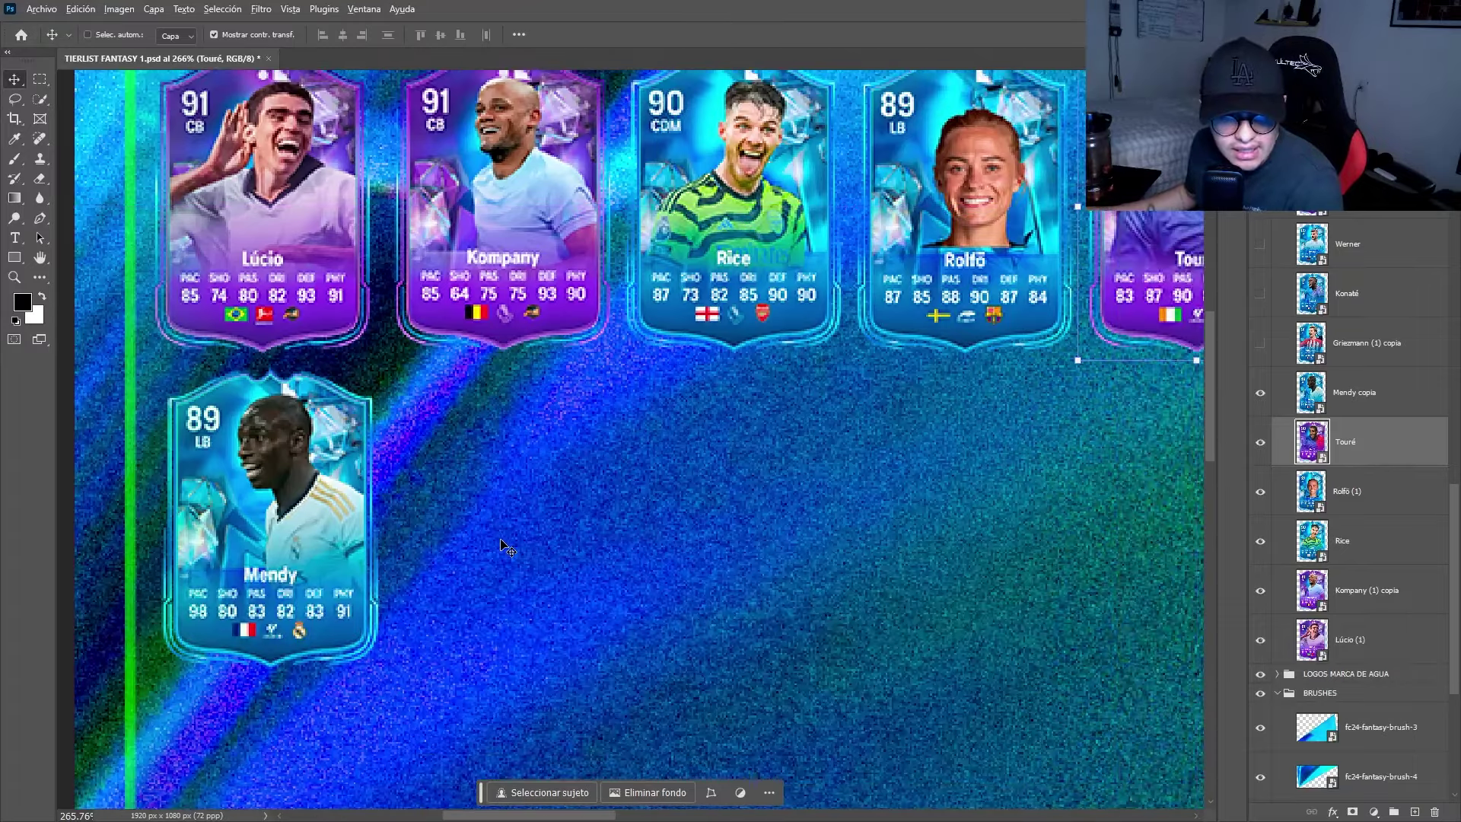
{"action": "scroll", "coordinate": [502, 545], "scroll_direction": "down", "scroll_amount": 3}
{"action": "scroll", "coordinate": [491, 556], "scroll_direction": "up", "scroll_amount": 2}
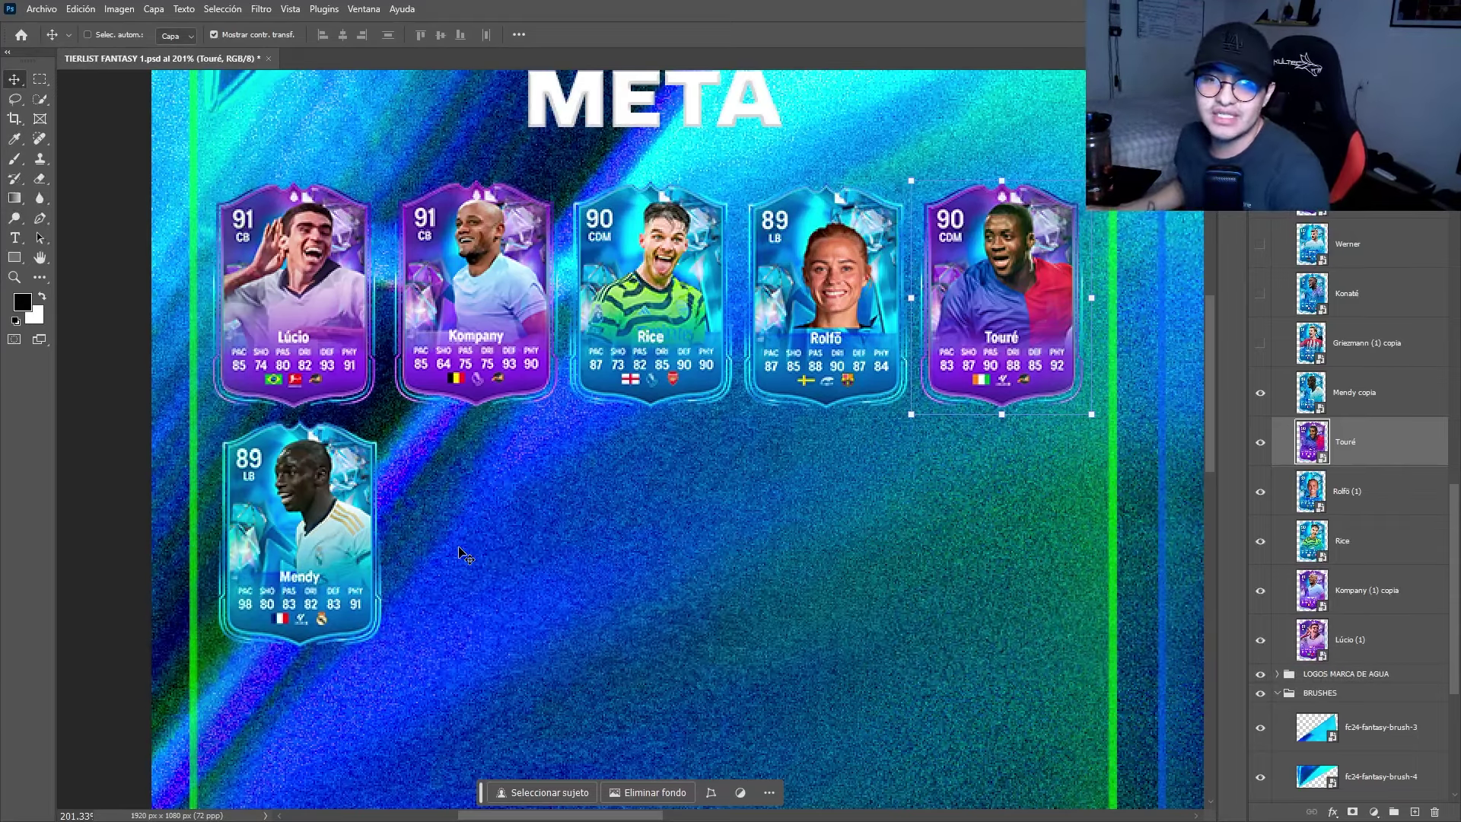
{"action": "key", "text": "ctrl"}
{"action": "scroll", "coordinate": [650, 522], "scroll_direction": "right", "scroll_amount": 1}
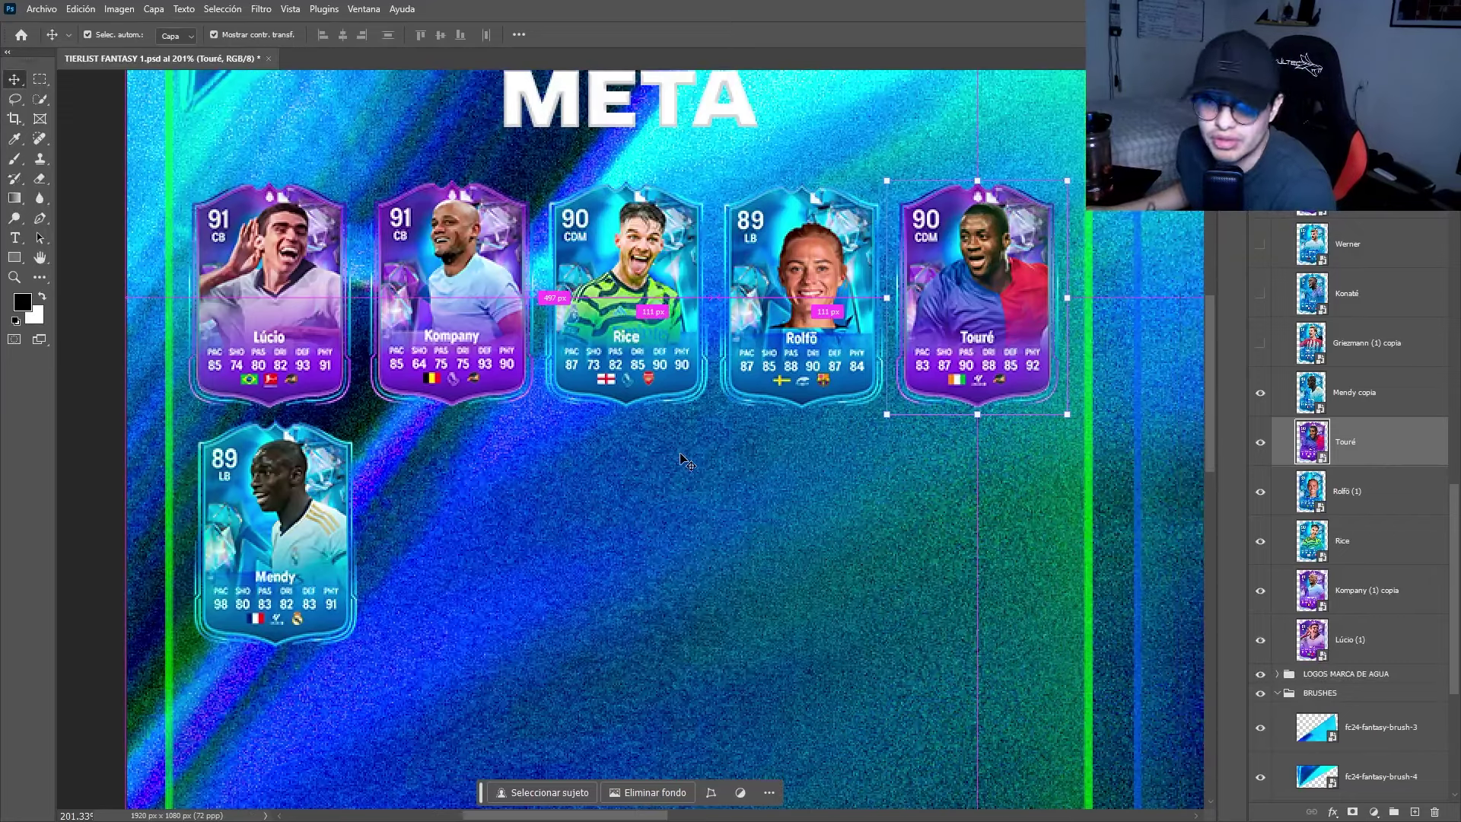
Select the Griezmann layer and make its card visible beside Mendy in the second META row.
{"action": "left_click", "coordinate": [1354, 356]}
{"action": "left_click", "coordinate": [1260, 342]}
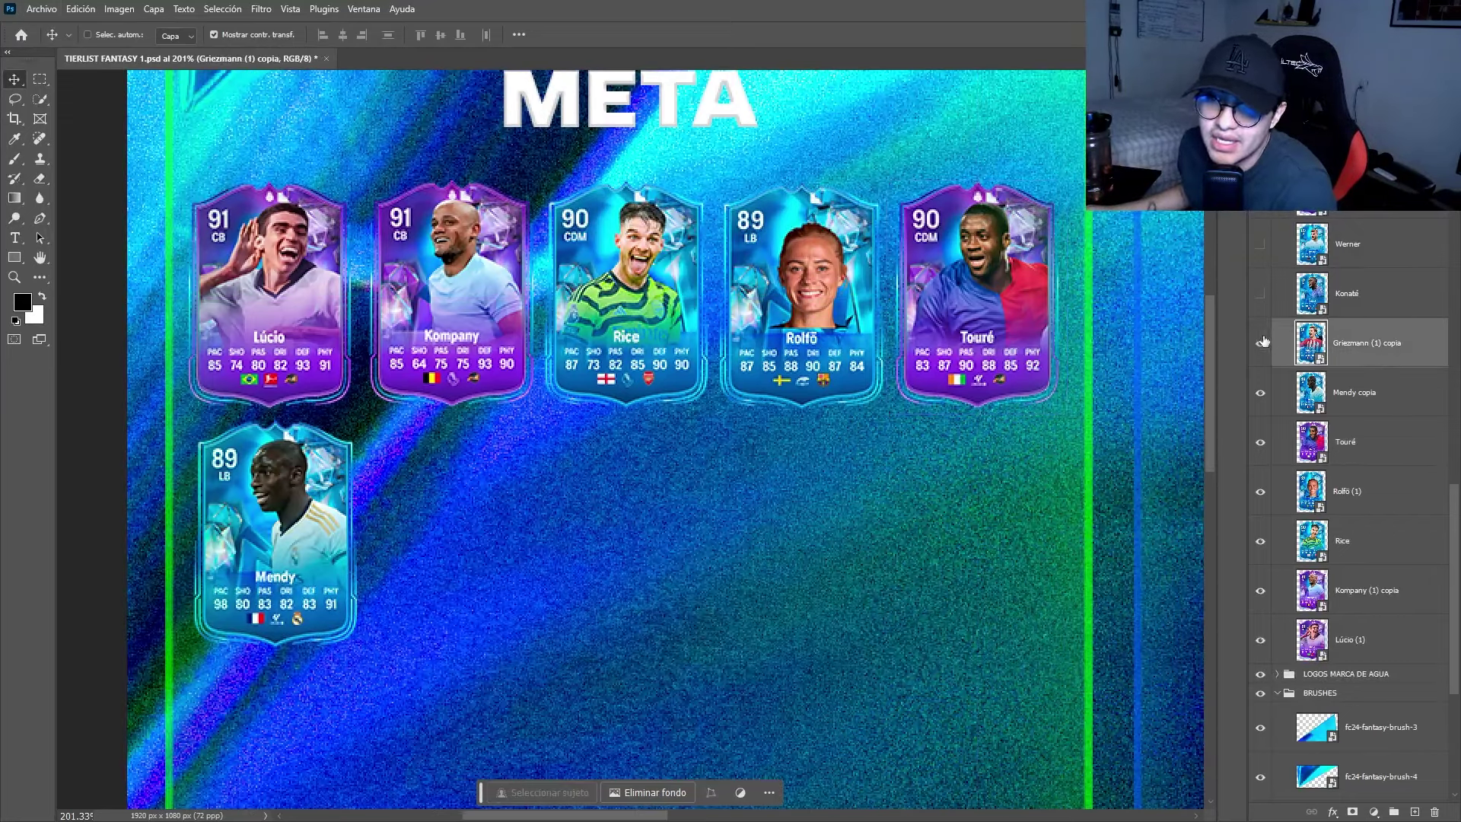
{"action": "scroll", "coordinate": [468, 530], "scroll_direction": "up", "scroll_amount": 3}
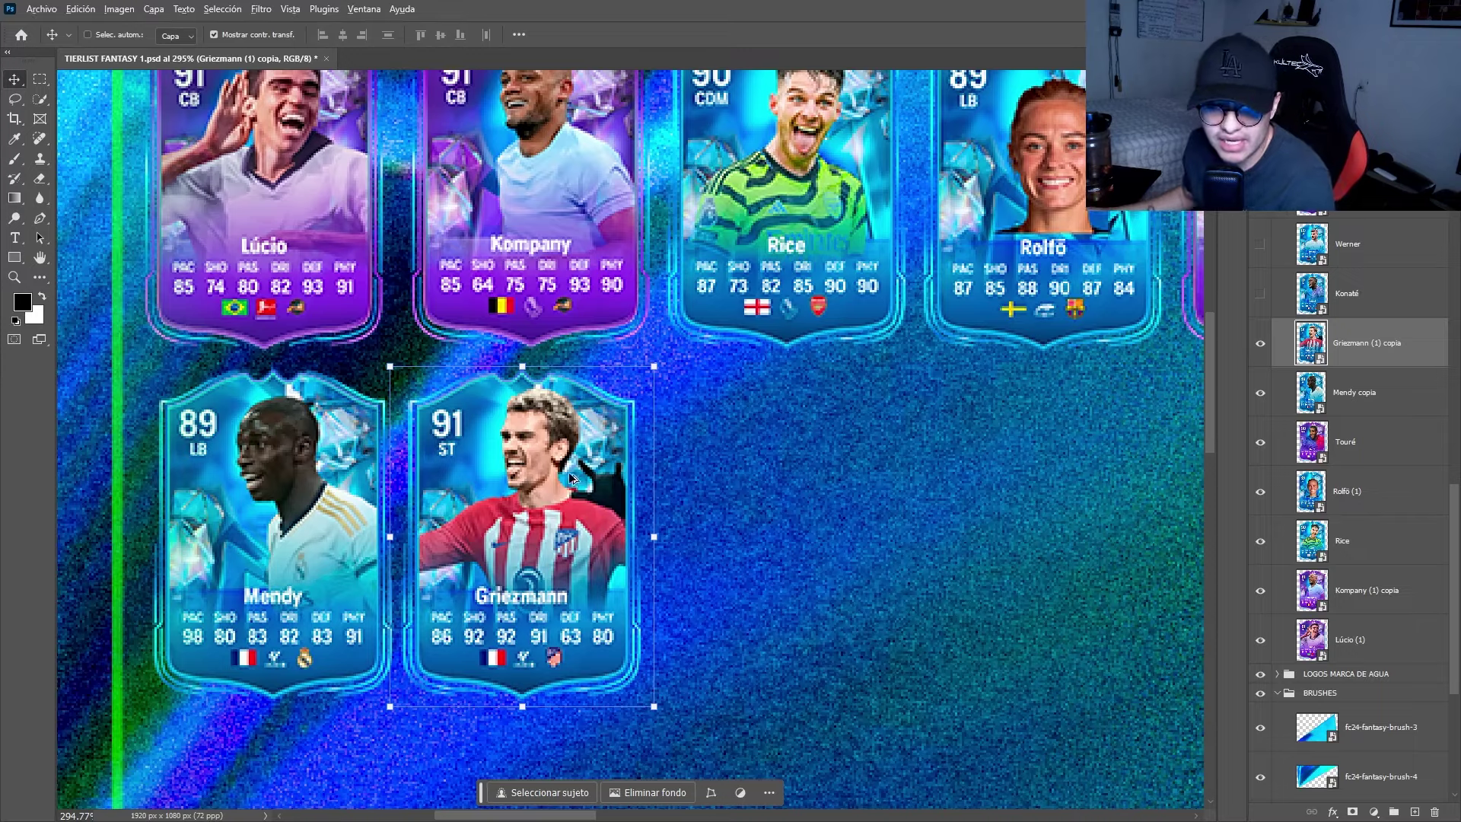
{"action": "scroll", "coordinate": [547, 502], "scroll_direction": "down", "scroll_amount": 3}
{"action": "scroll", "coordinate": [572, 487], "scroll_direction": "right", "scroll_amount": 2}
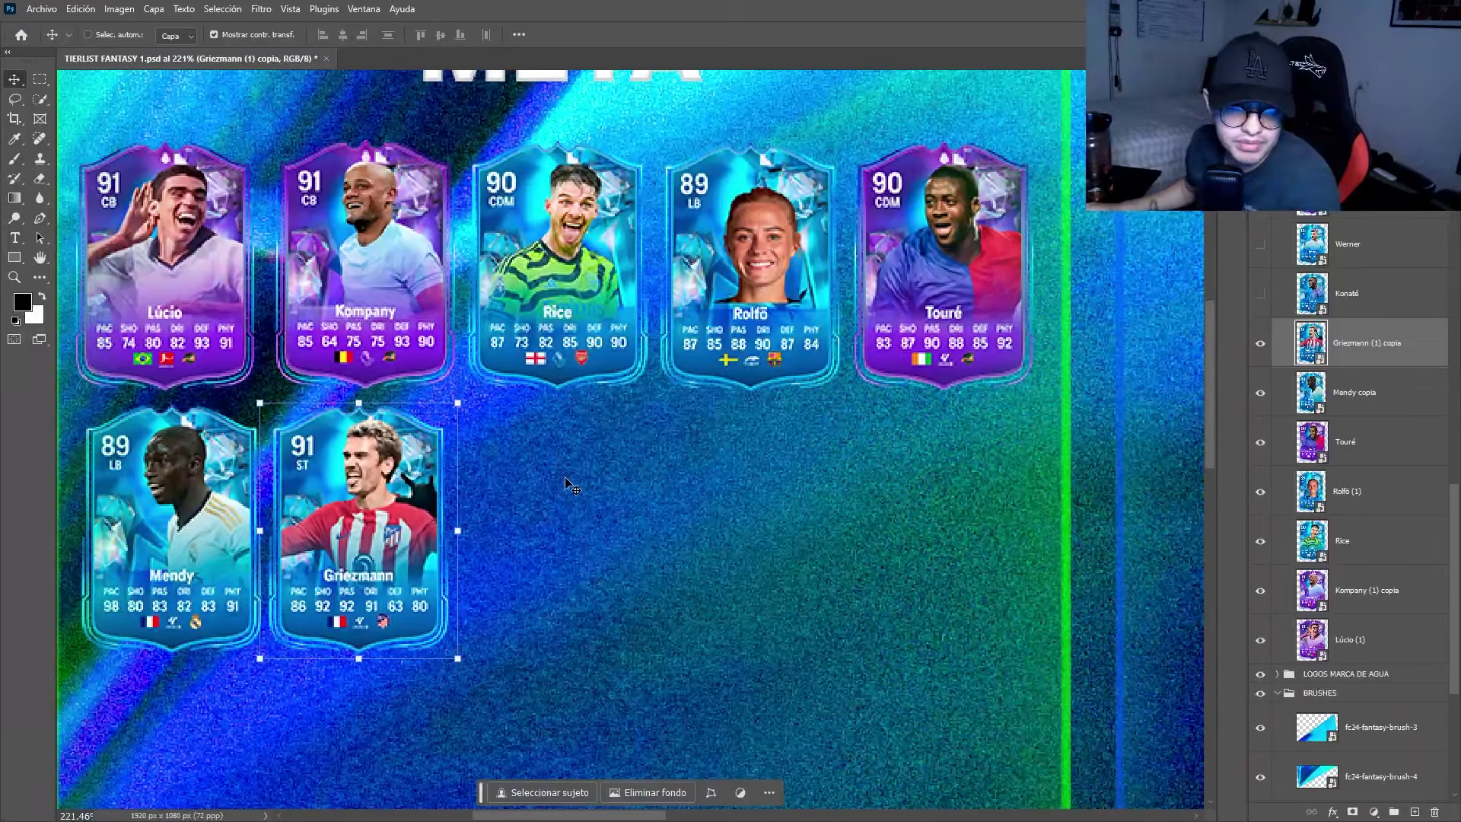
Make the Konaté card visible beside Griezmann in the second META row and select its layer.
{"action": "scroll", "coordinate": [669, 571], "scroll_direction": "right", "scroll_amount": 3}
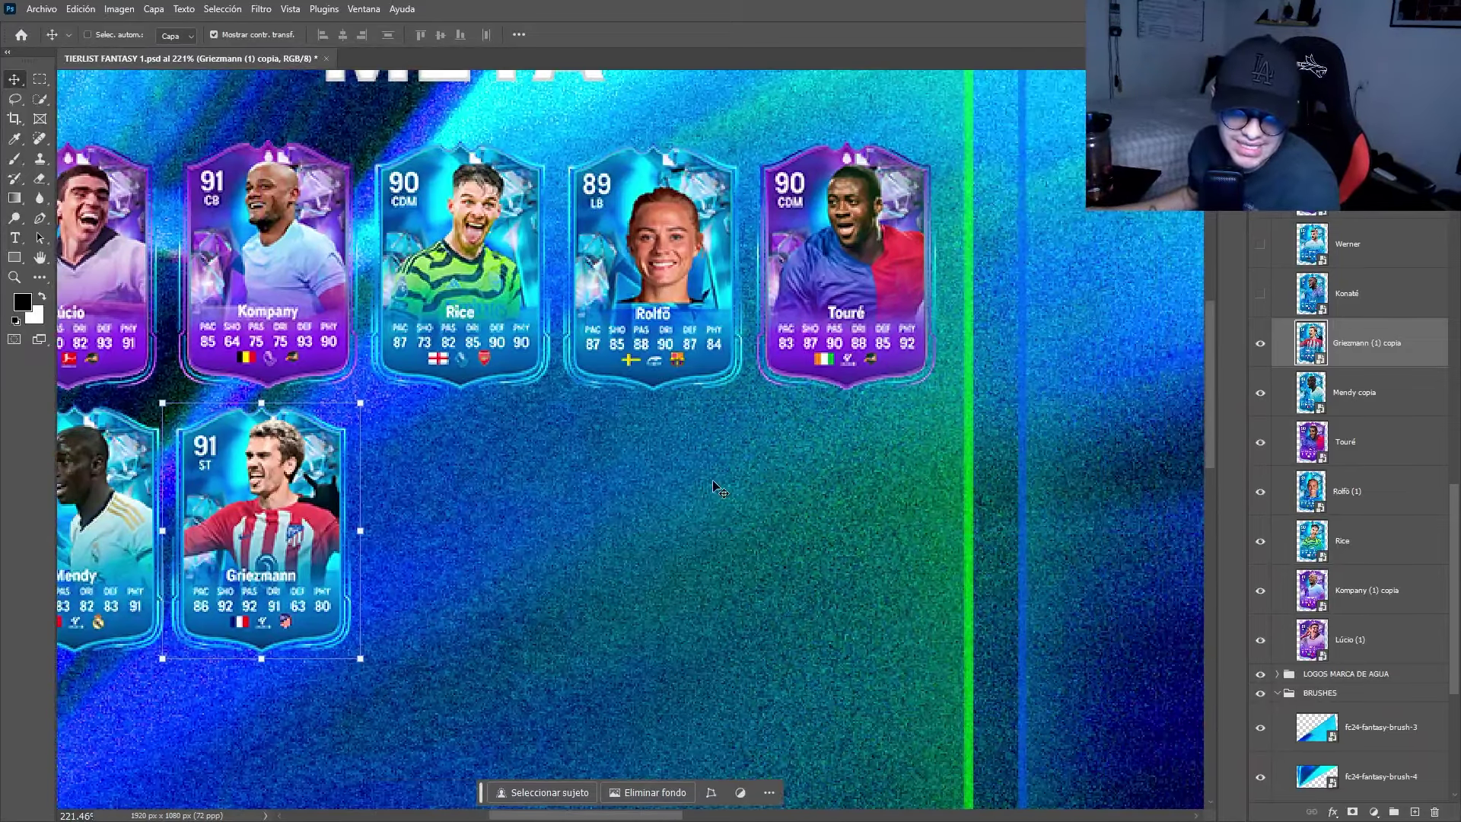
{"action": "scroll", "coordinate": [715, 487], "scroll_direction": "down", "scroll_amount": 3}
{"action": "scroll", "coordinate": [681, 361], "scroll_direction": "up", "scroll_amount": 5}
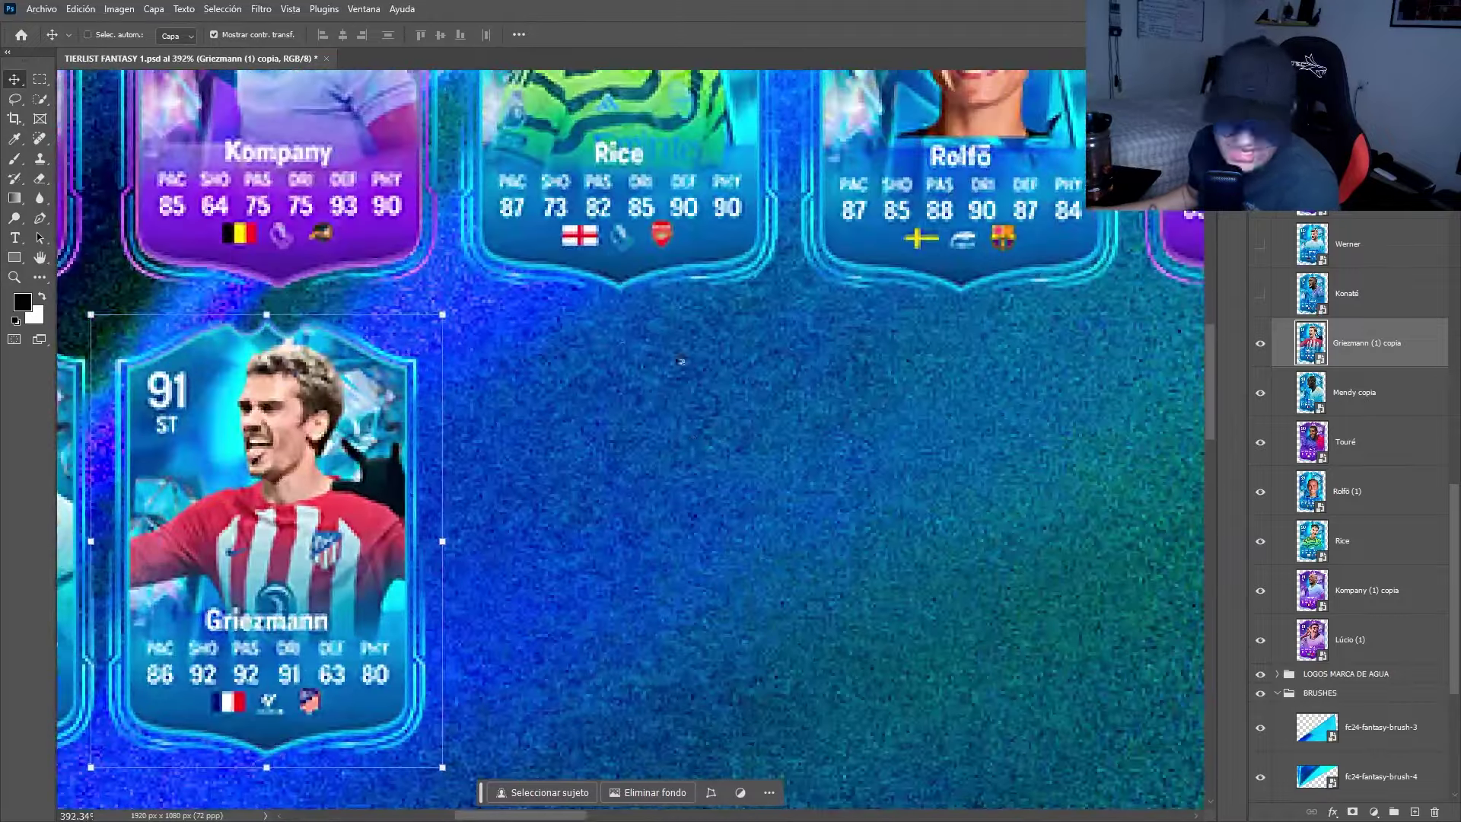
{"action": "scroll", "coordinate": [688, 457], "scroll_direction": "down", "scroll_amount": 2}
{"action": "left_click", "coordinate": [1260, 294]}
{"action": "scroll", "coordinate": [805, 530], "scroll_direction": "right", "scroll_amount": 1}
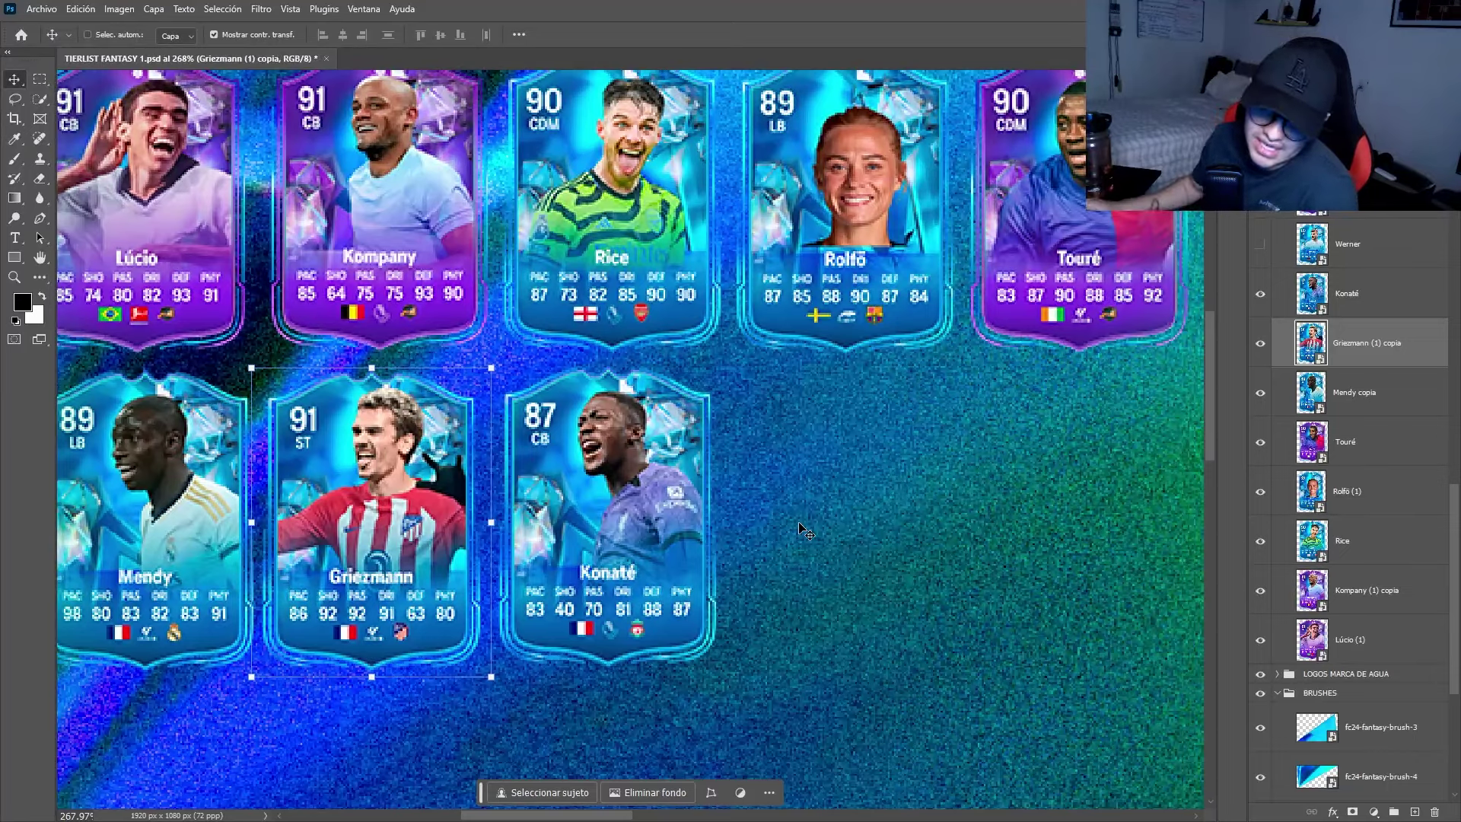
{"action": "left_click", "coordinate": [1377, 298]}
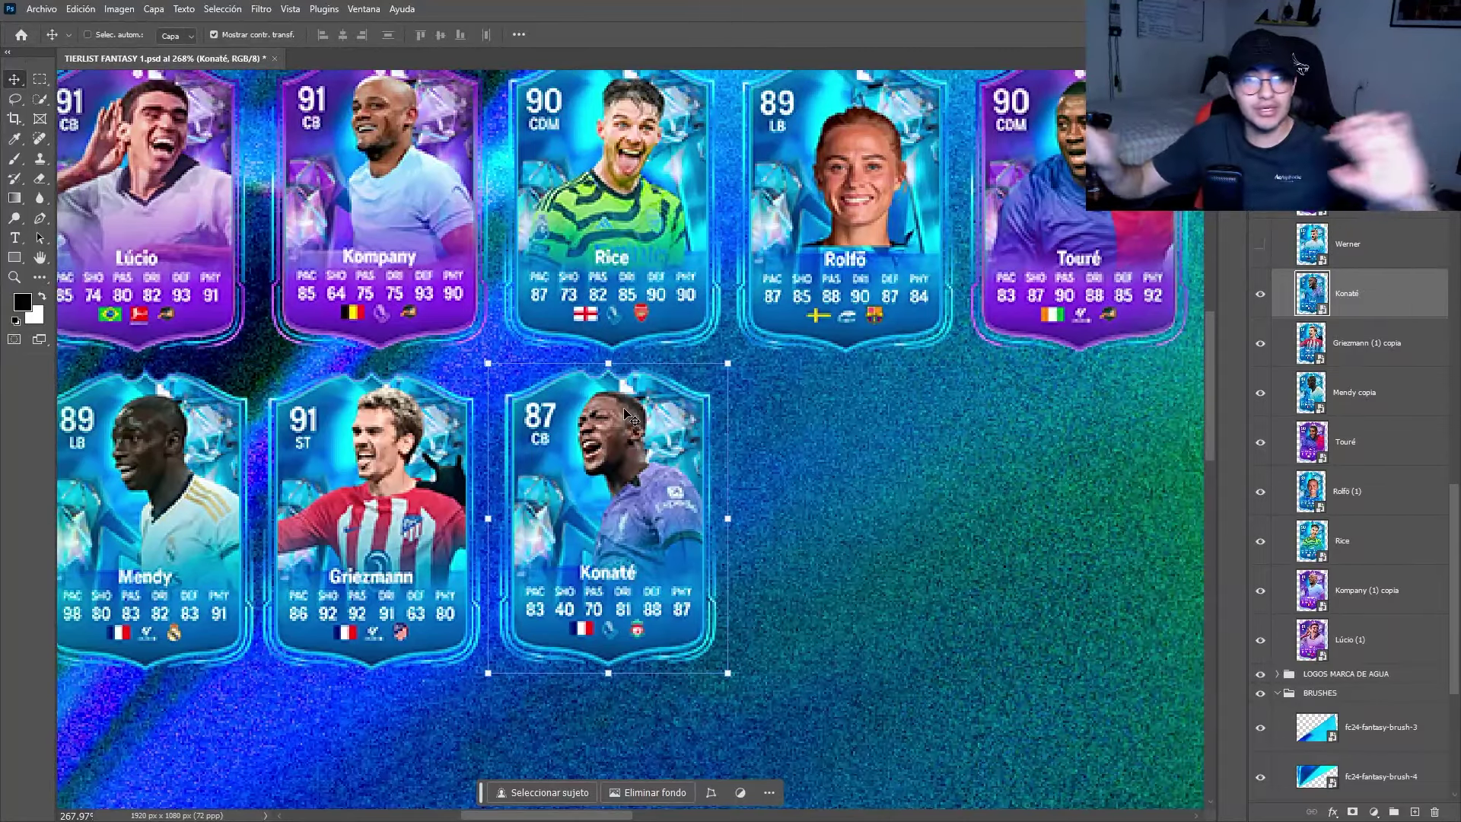
Select the Werner layer and make the Werner and Ricardo Carvalho cards visible at the end of the second META row.
{"action": "left_click", "coordinate": [1389, 252]}
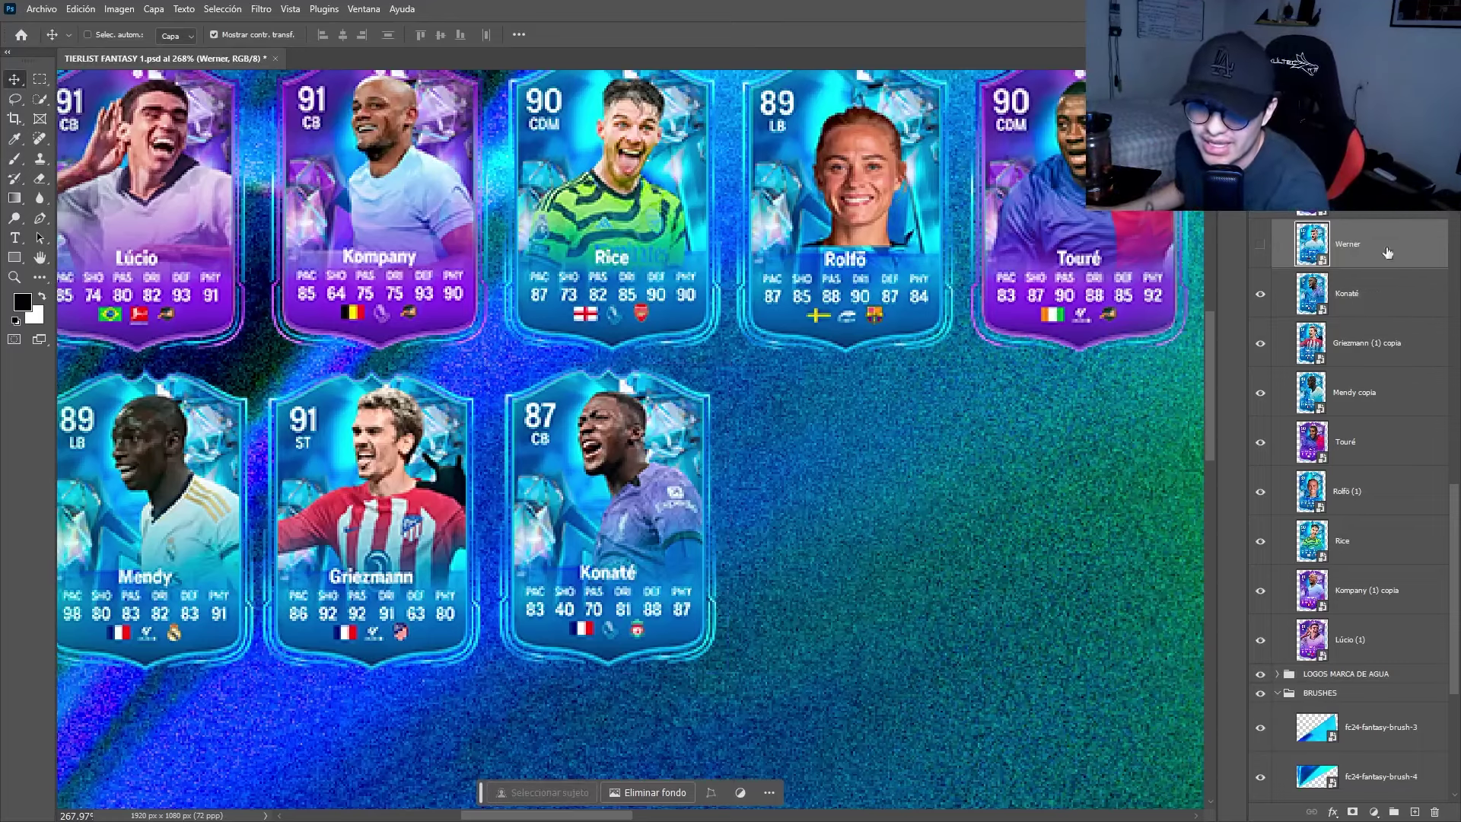
{"action": "left_click", "coordinate": [1257, 258]}
{"action": "scroll", "coordinate": [846, 440], "scroll_direction": "right", "scroll_amount": 2}
{"action": "scroll", "coordinate": [847, 440], "scroll_direction": "right", "scroll_amount": 1}
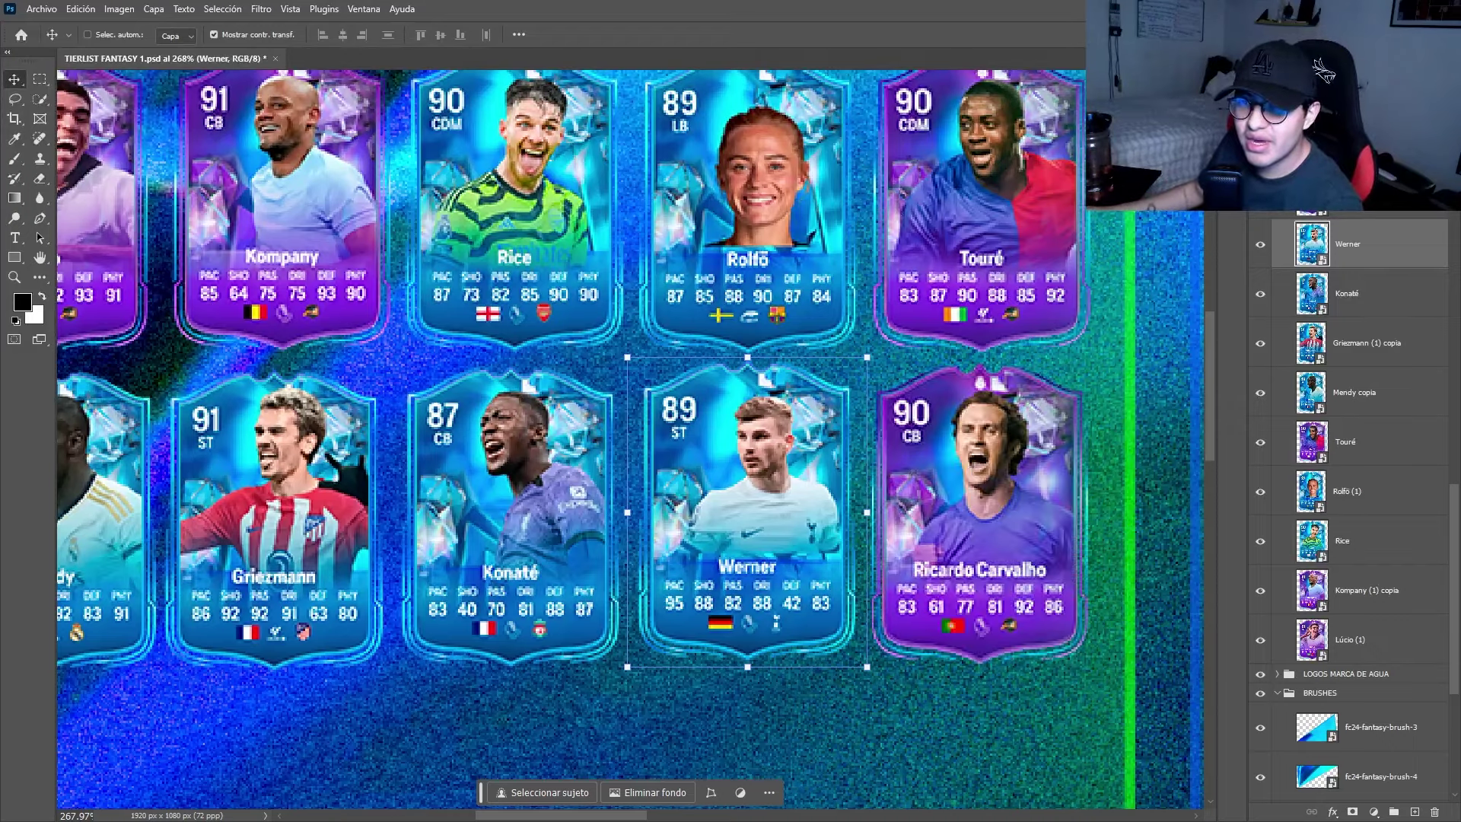
Select the Ricardo Carvalho layer and look at its card up close.
{"action": "key", "text": "ctrl+v"}
{"action": "scroll", "coordinate": [963, 523], "scroll_direction": "right", "scroll_amount": 2}
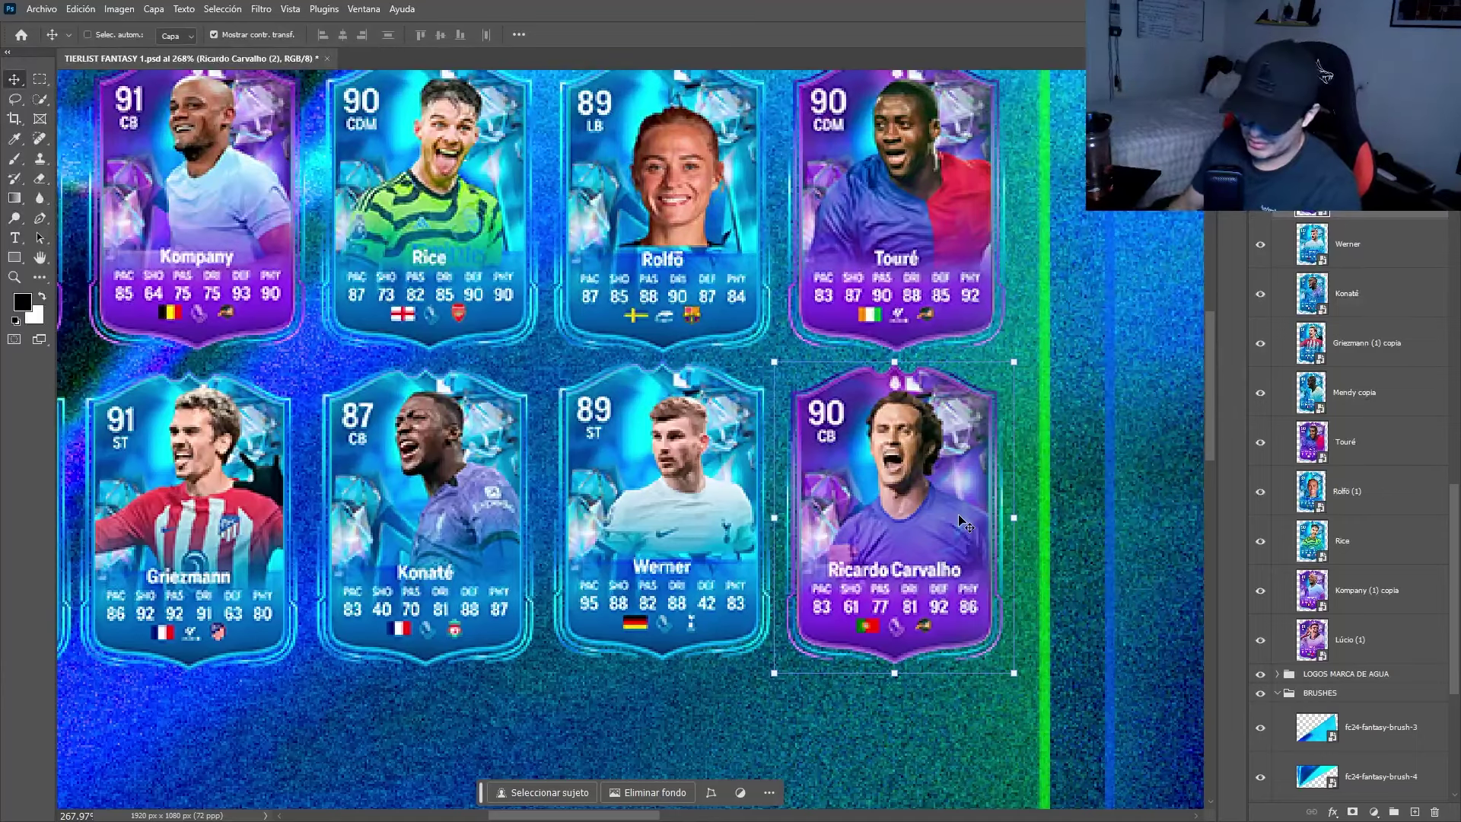
{"action": "scroll", "coordinate": [767, 508], "scroll_direction": "down", "scroll_amount": 1}
{"action": "scroll", "coordinate": [767, 507], "scroll_direction": "down", "scroll_amount": 2}
{"action": "scroll", "coordinate": [858, 538], "scroll_direction": "up", "scroll_amount": 8}
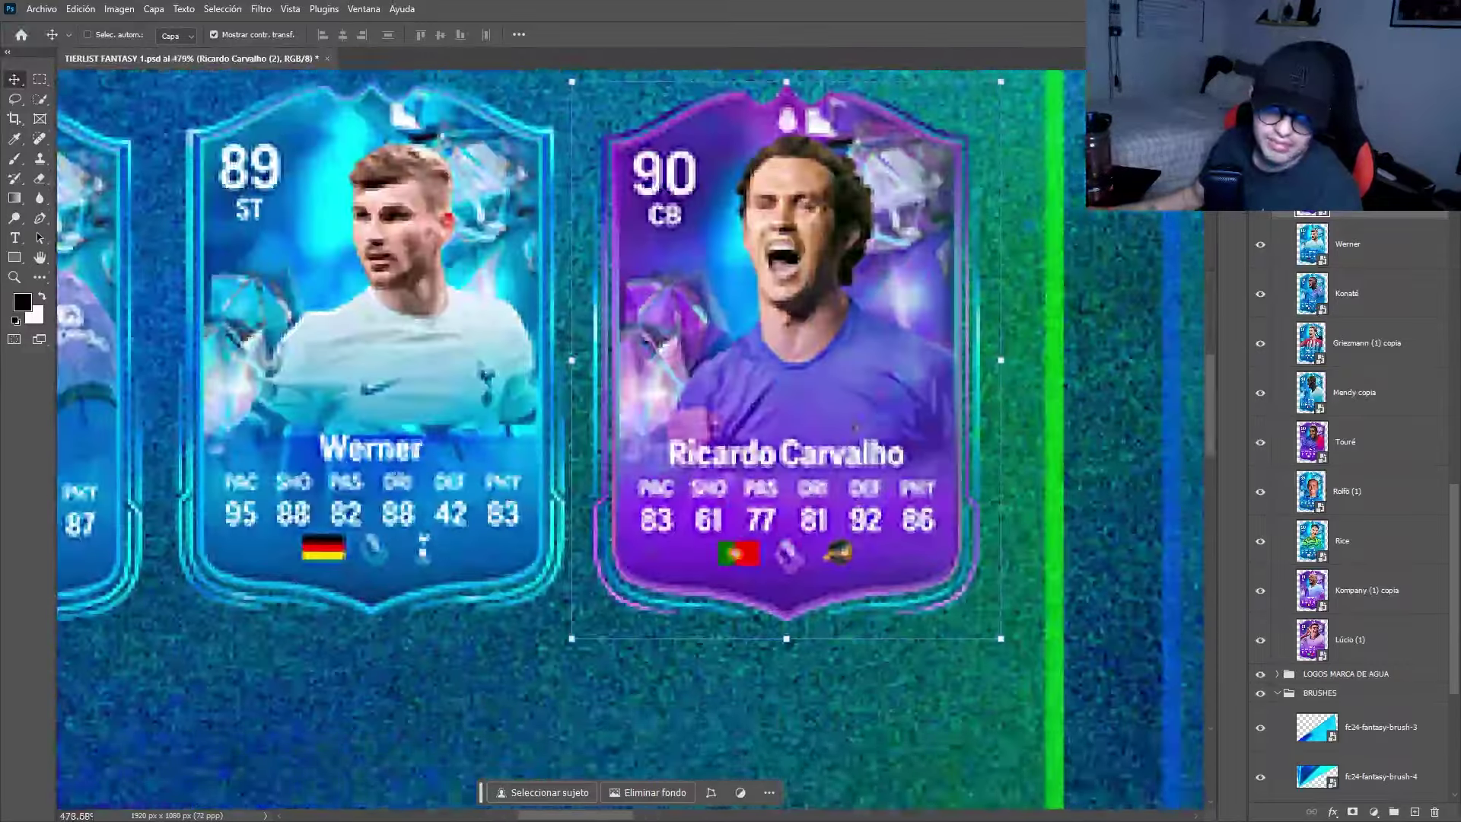
{"action": "scroll", "coordinate": [778, 513], "scroll_direction": "down", "scroll_amount": 6}
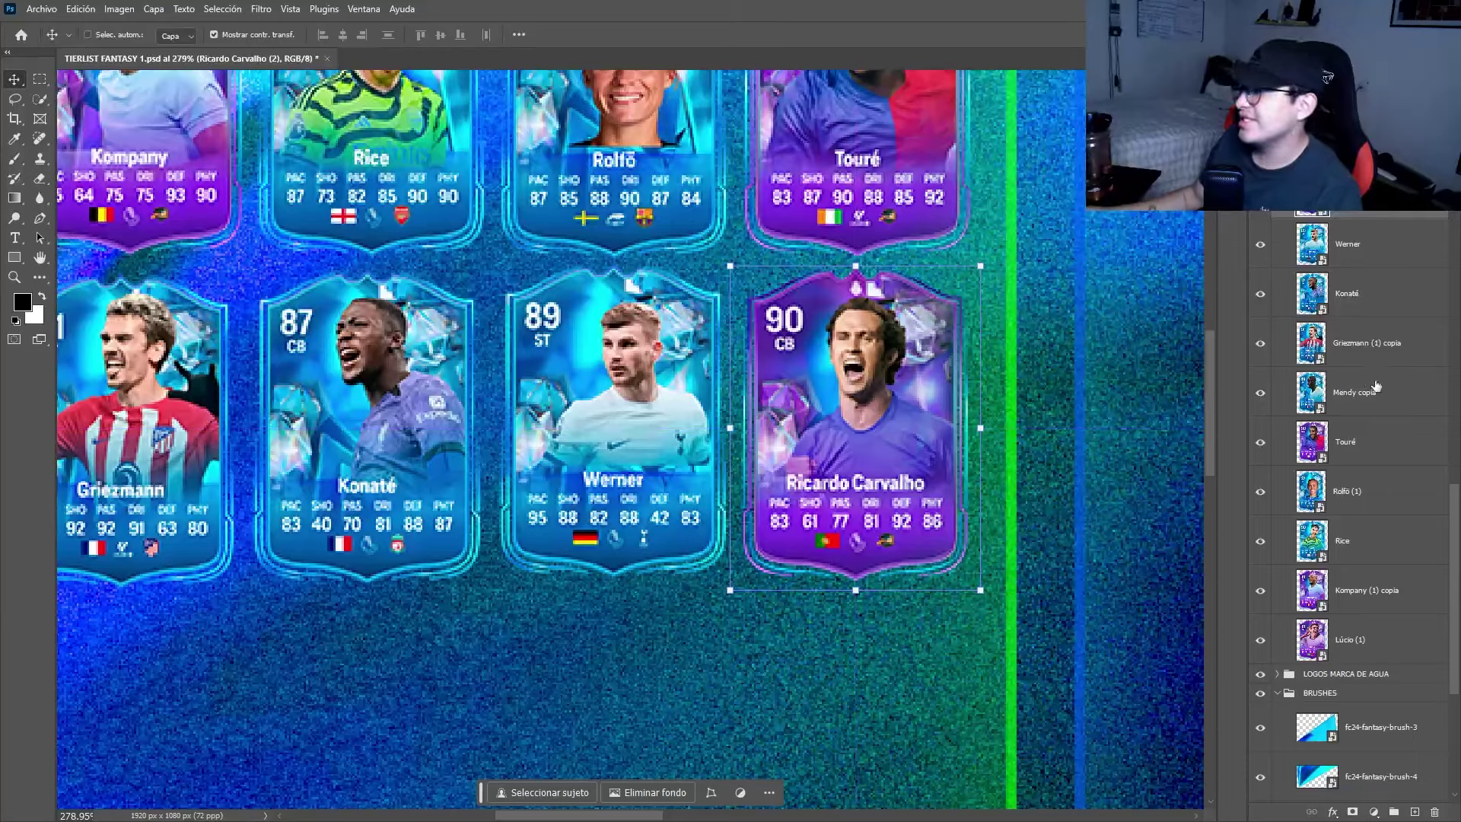
Make the Dembélé card visible as the first card of the third META row and select its layer.
{"action": "scroll", "coordinate": [614, 559], "scroll_direction": "left", "scroll_amount": 1}
{"action": "scroll", "coordinate": [617, 561], "scroll_direction": "down", "scroll_amount": 3}
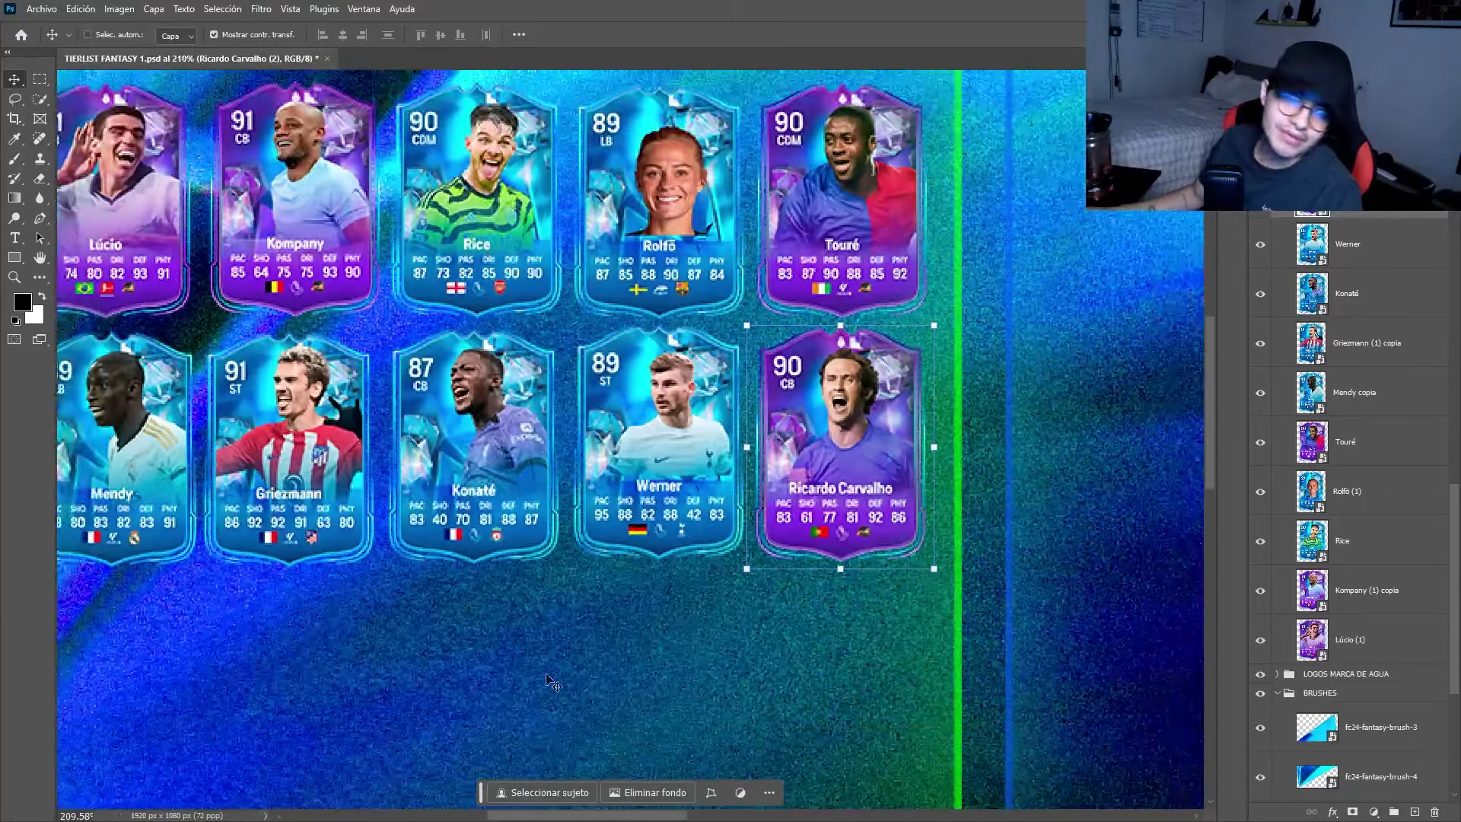
{"action": "scroll", "coordinate": [495, 694], "scroll_direction": "up", "scroll_amount": 2}
{"action": "scroll", "coordinate": [484, 666], "scroll_direction": "down", "scroll_amount": 3}
{"action": "scroll", "coordinate": [484, 666], "scroll_direction": "left", "scroll_amount": 3}
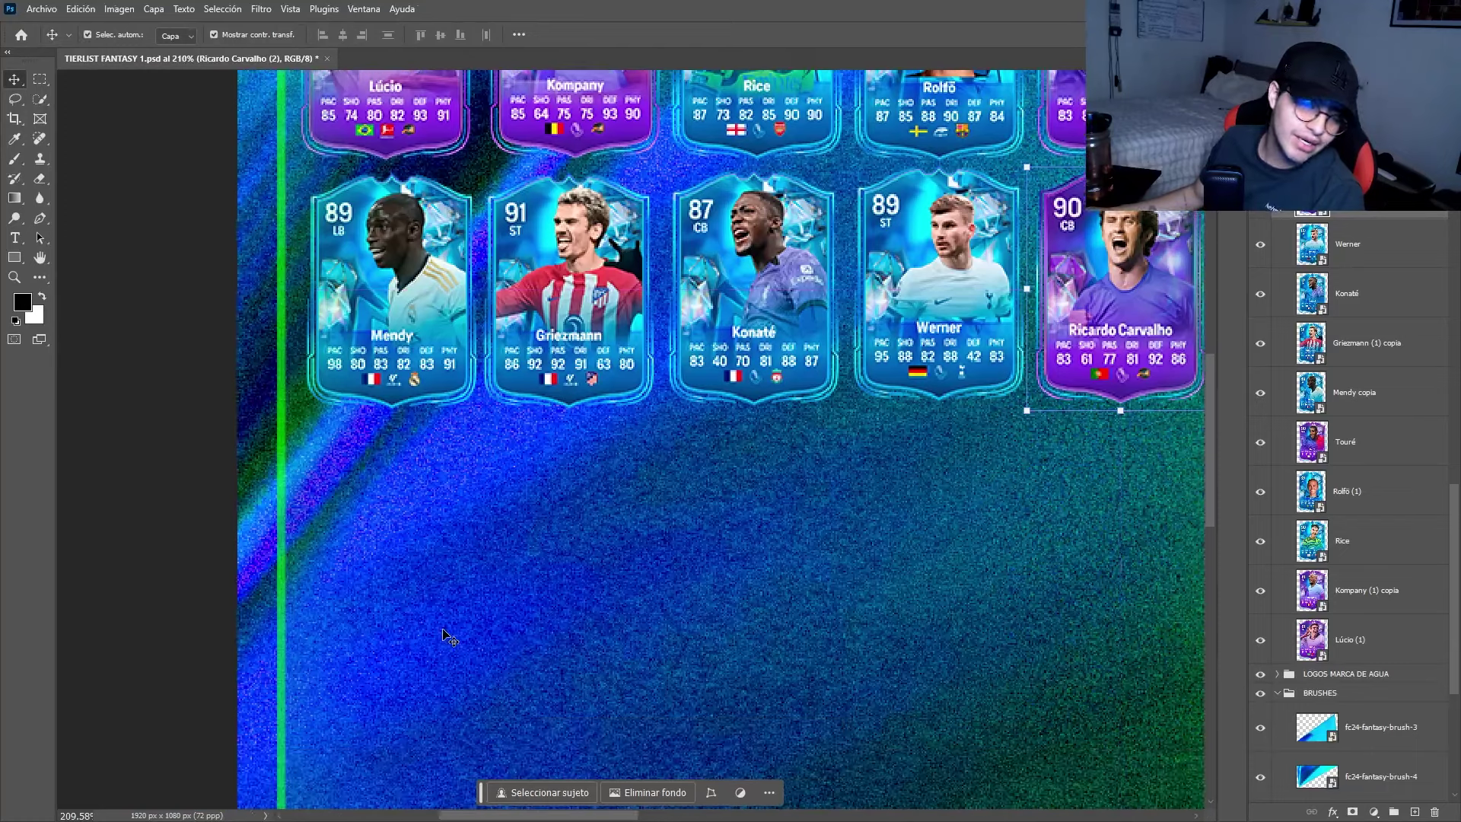
{"action": "scroll", "coordinate": [449, 637], "scroll_direction": "left", "scroll_amount": 1}
{"action": "scroll", "coordinate": [1355, 456], "scroll_direction": "up", "scroll_amount": 2}
{"action": "left_click", "coordinate": [1260, 278]}
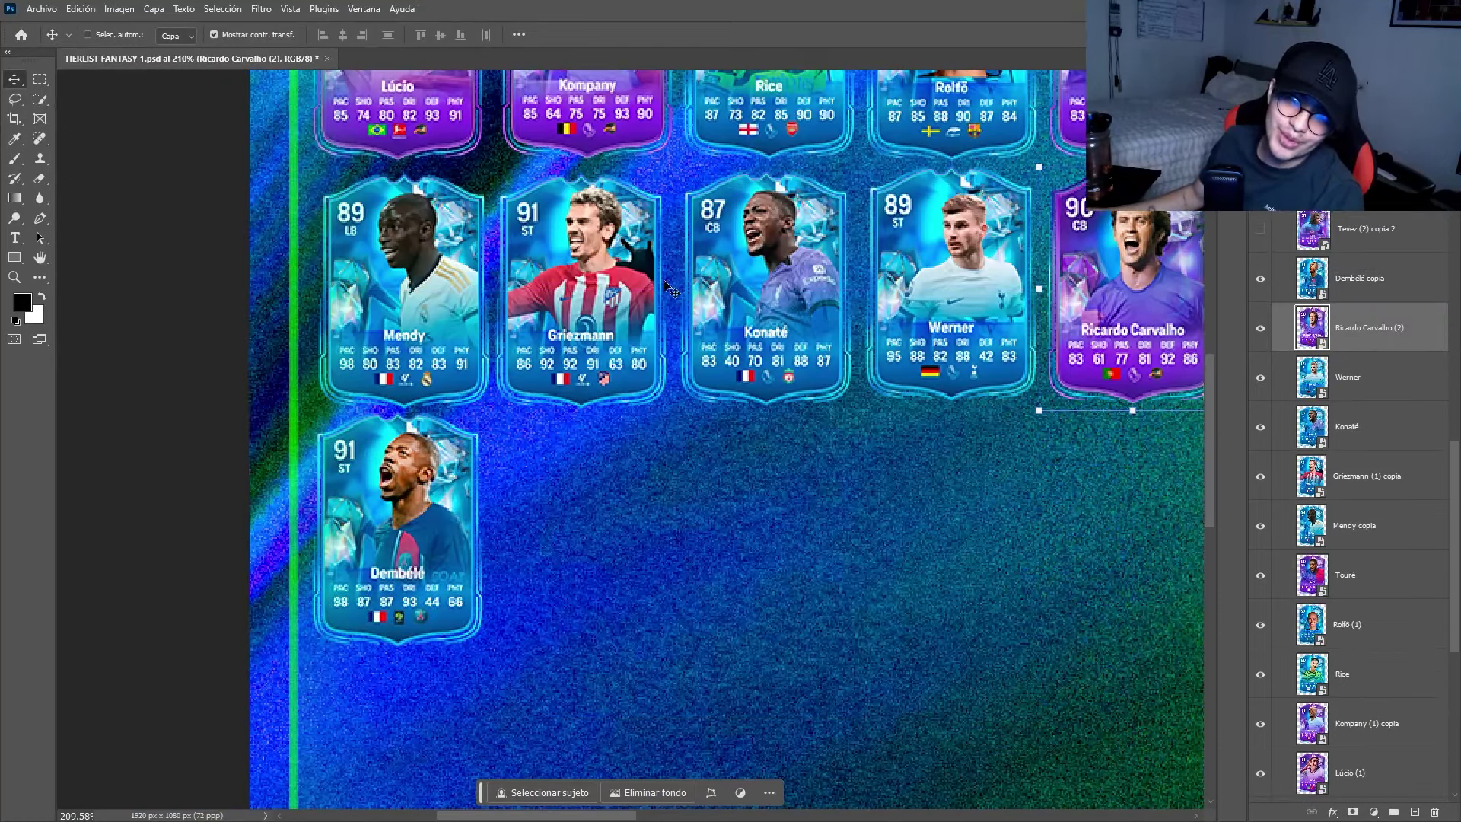
{"action": "scroll", "coordinate": [678, 482], "scroll_direction": "up", "scroll_amount": 1}
{"action": "scroll", "coordinate": [488, 601], "scroll_direction": "up", "scroll_amount": 3}
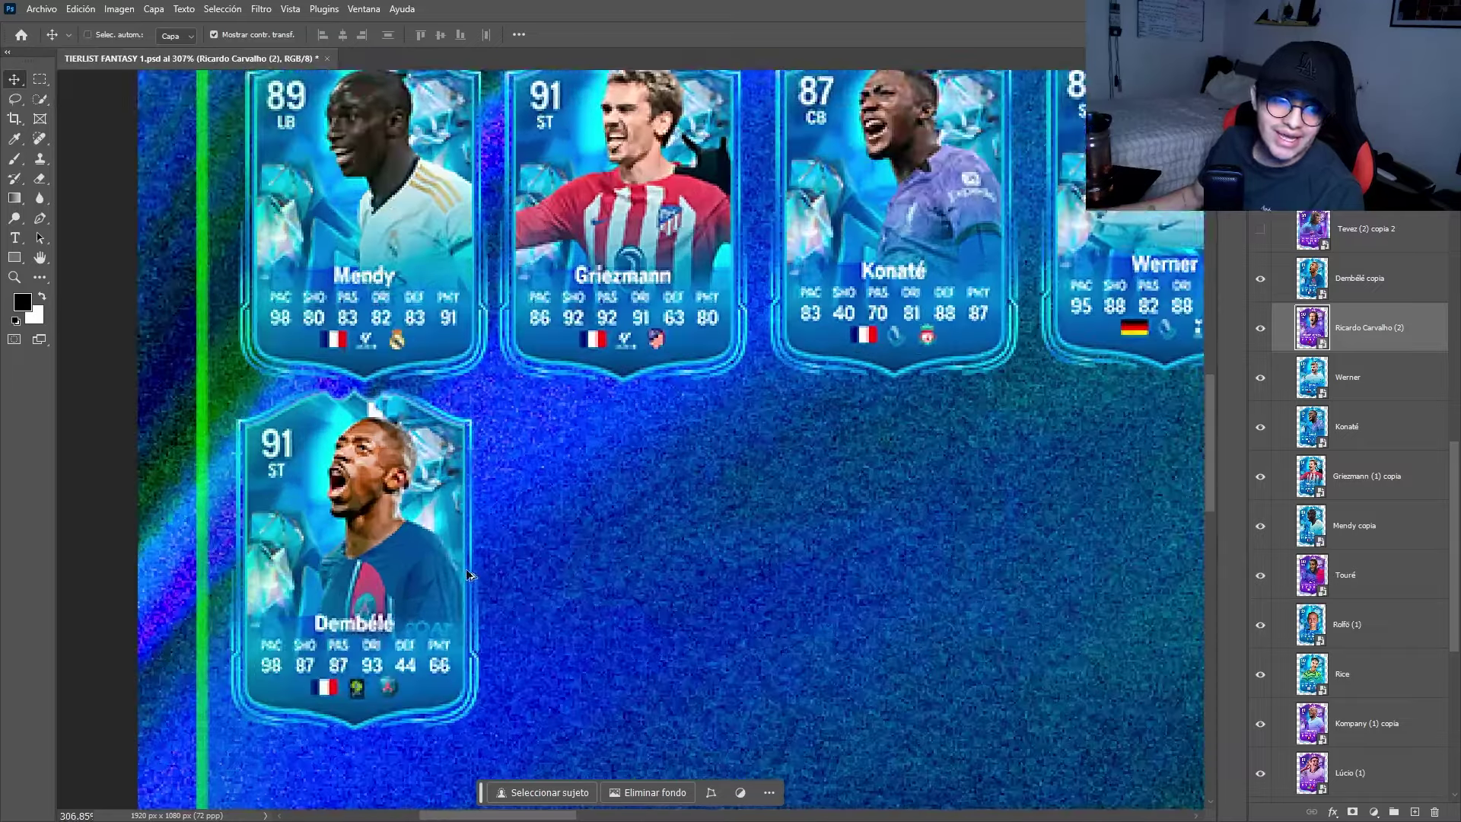
{"action": "left_click", "coordinate": [452, 521]}
{"action": "scroll", "coordinate": [485, 495], "scroll_direction": "down", "scroll_amount": 2}
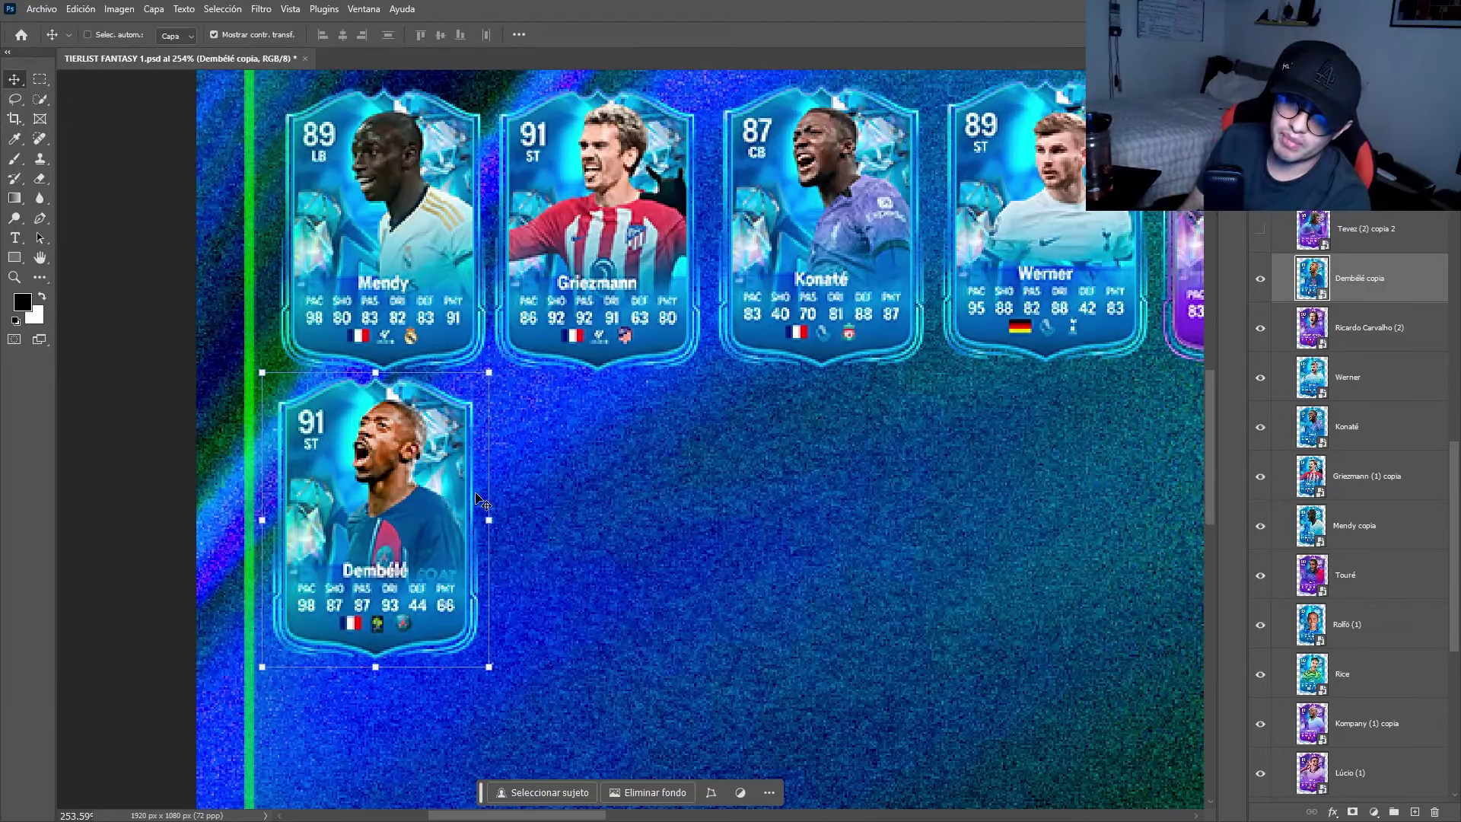
Make the Tevez card visible beside Dembélé in the third META row and select its layer.
{"action": "scroll", "coordinate": [479, 502], "scroll_direction": "down", "scroll_amount": 3}
{"action": "scroll", "coordinate": [490, 524], "scroll_direction": "right", "scroll_amount": 1}
{"action": "scroll", "coordinate": [1274, 319], "scroll_direction": "up", "scroll_amount": 1}
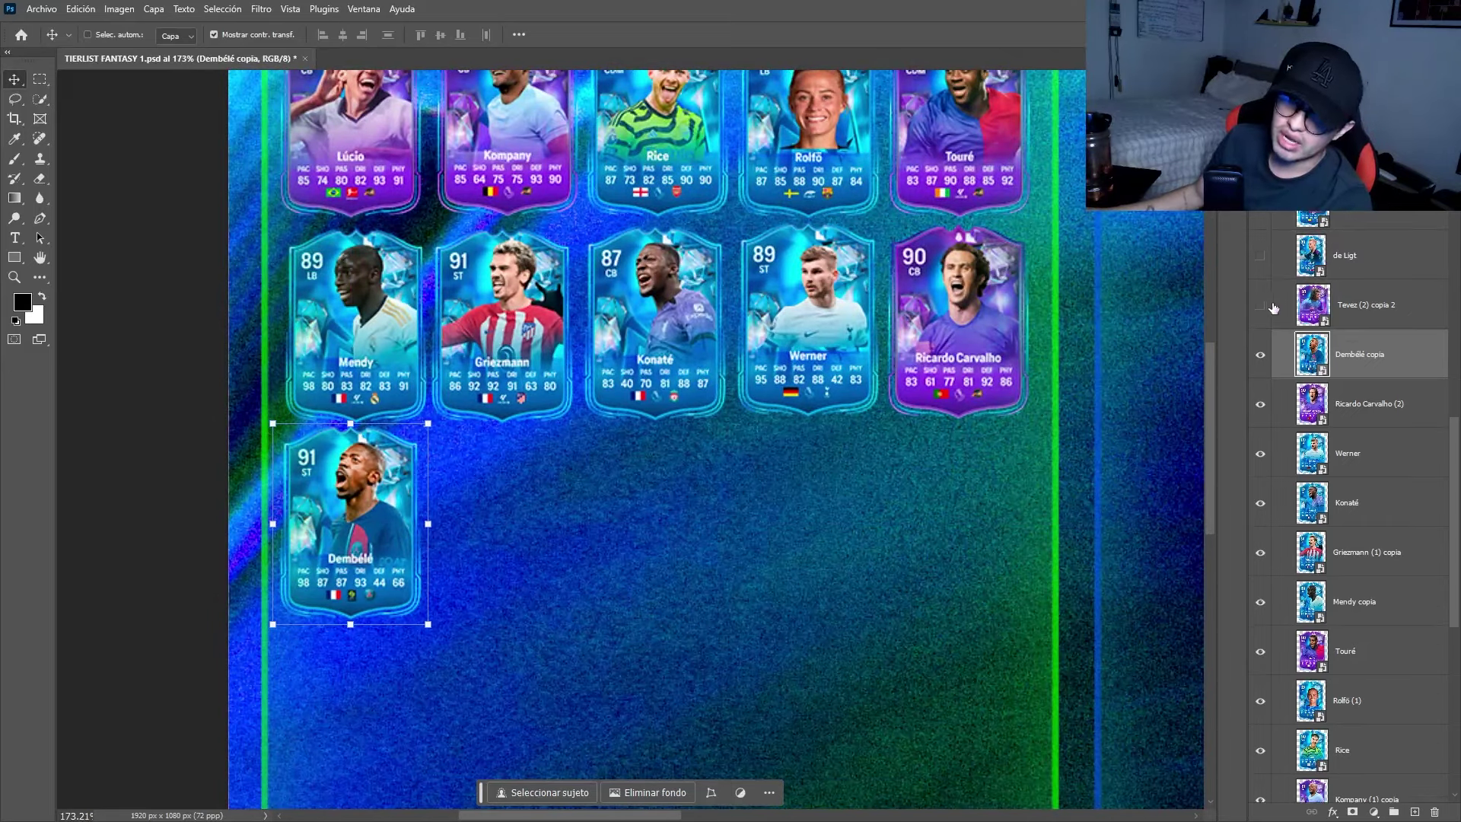
{"action": "left_click", "coordinate": [1270, 305]}
{"action": "left_click", "coordinate": [1324, 313]}
{"action": "scroll", "coordinate": [575, 465], "scroll_direction": "up", "scroll_amount": 3}
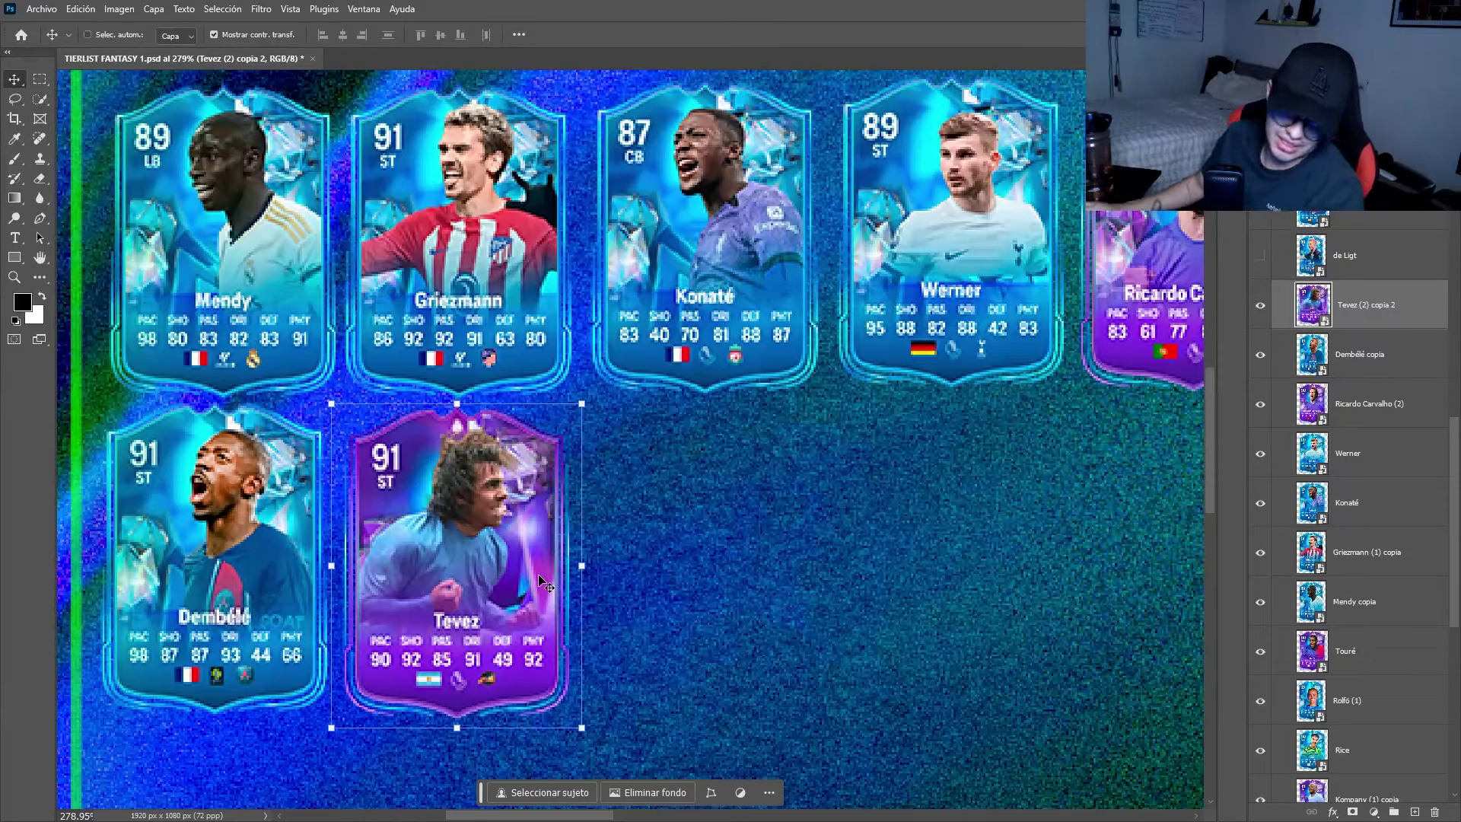
{"action": "scroll", "coordinate": [635, 345], "scroll_direction": "down", "scroll_amount": 2}
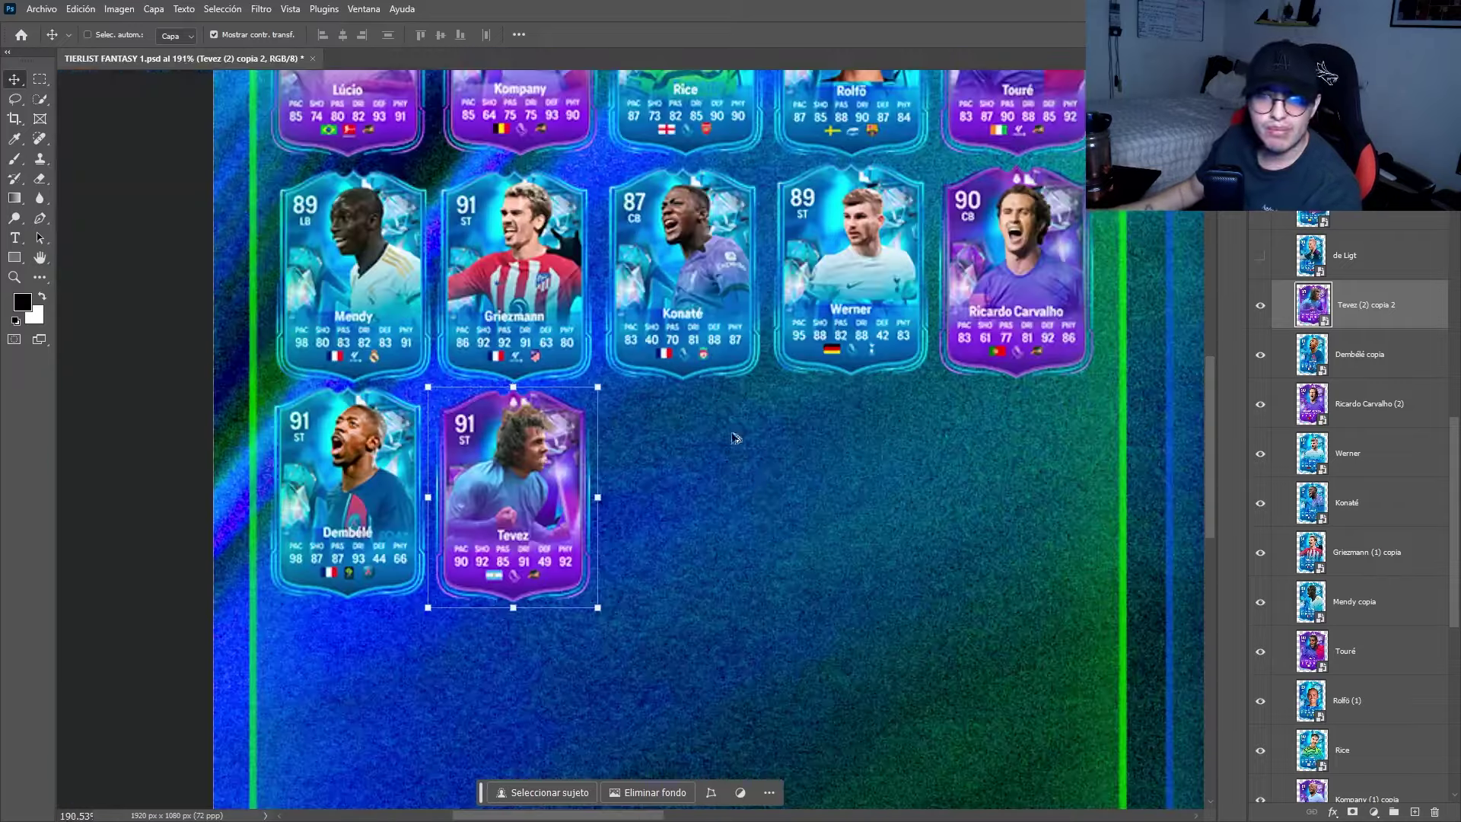
Select the de Ligt layer, make its card visible beside Tevez and look at it up close.
{"action": "left_click", "coordinate": [1282, 260]}
{"action": "left_click", "coordinate": [1260, 256]}
{"action": "scroll", "coordinate": [705, 535], "scroll_direction": "up", "scroll_amount": 4}
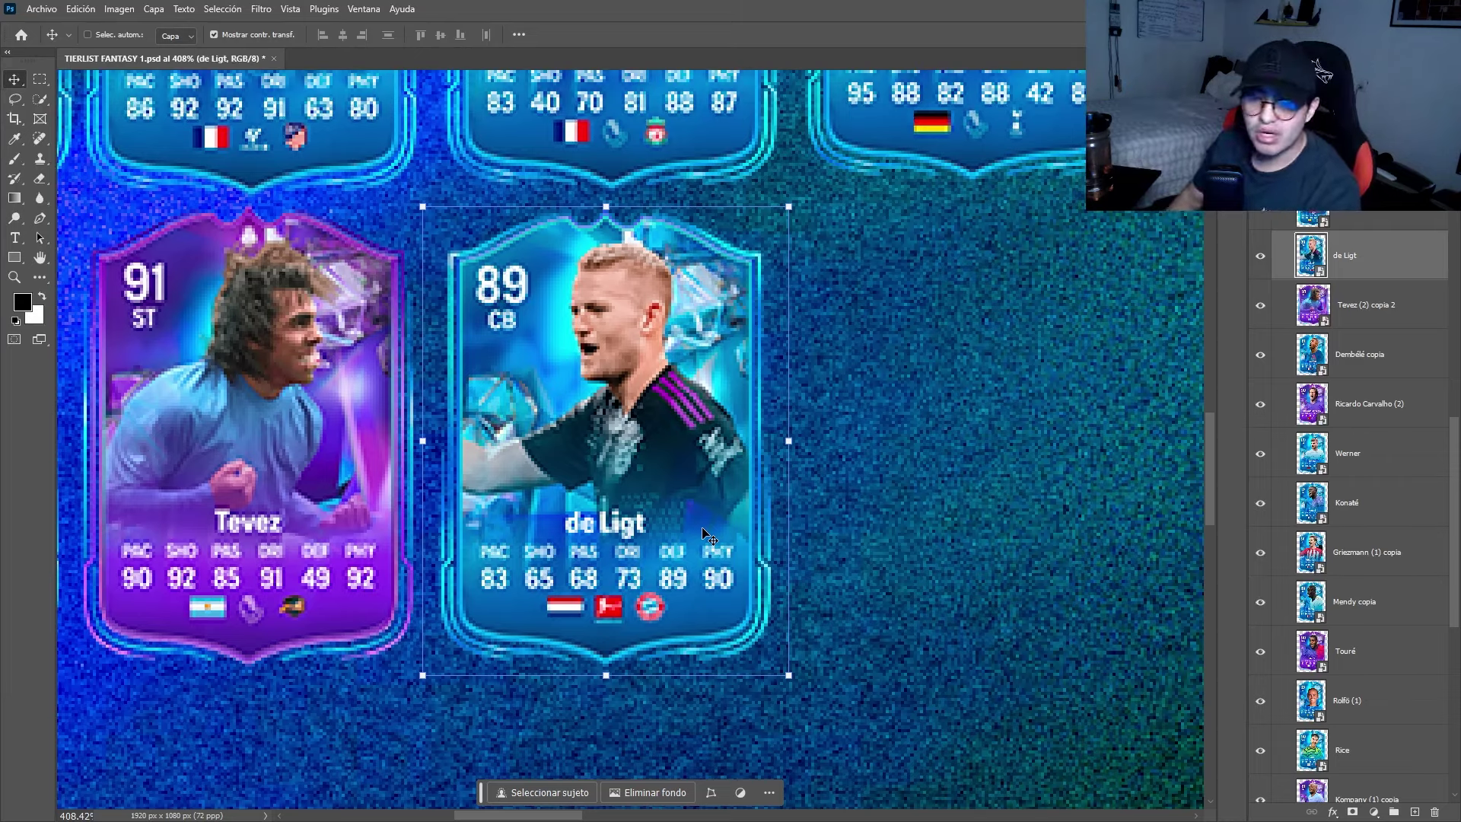
{"action": "scroll", "coordinate": [704, 532], "scroll_direction": "down", "scroll_amount": 4}
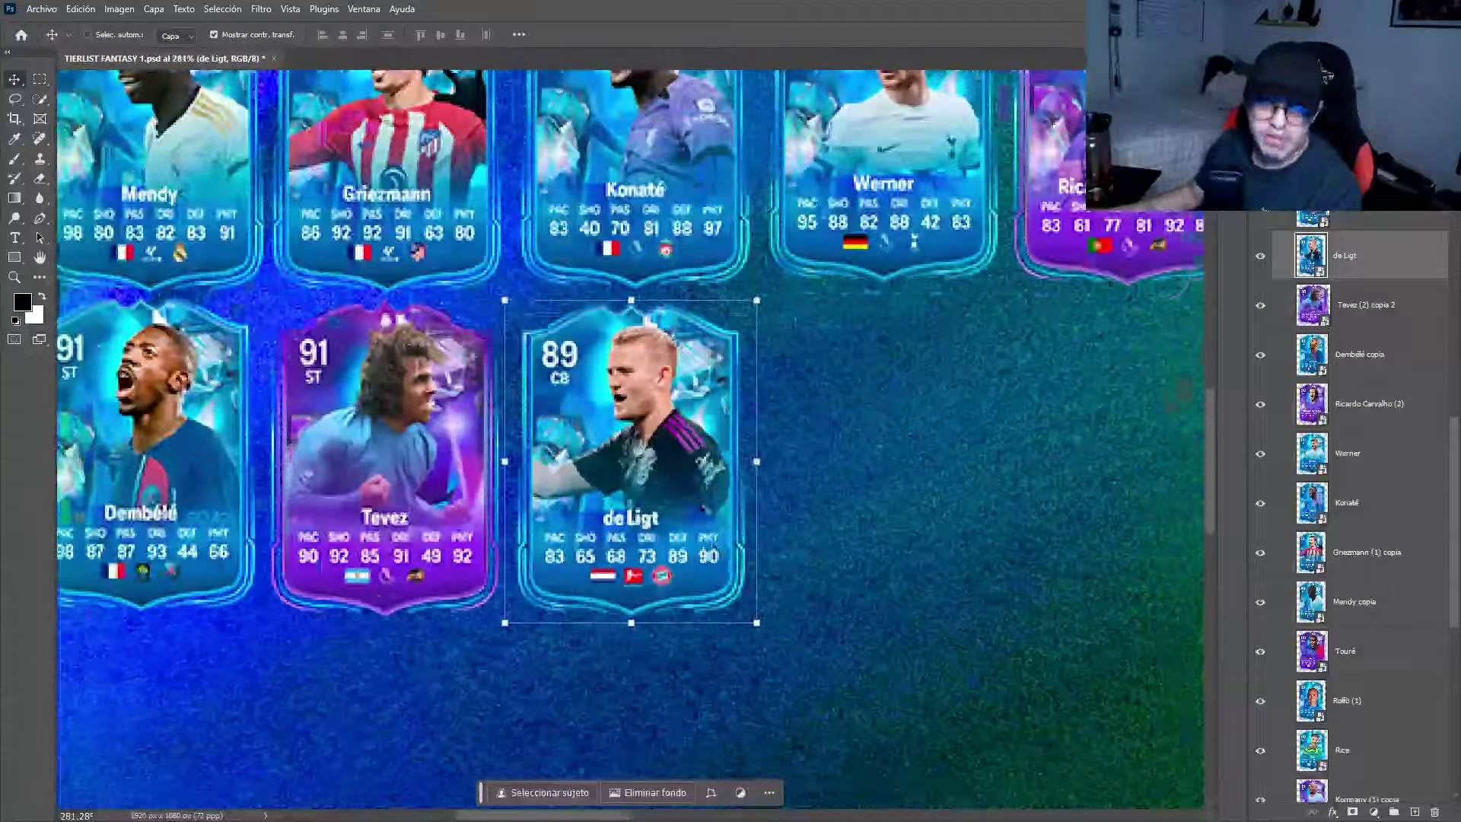
Make the Díaz card visible beside de Ligt in the third META row, select its layer and look at it up close.
{"action": "scroll", "coordinate": [942, 537], "scroll_direction": "down", "scroll_amount": 3}
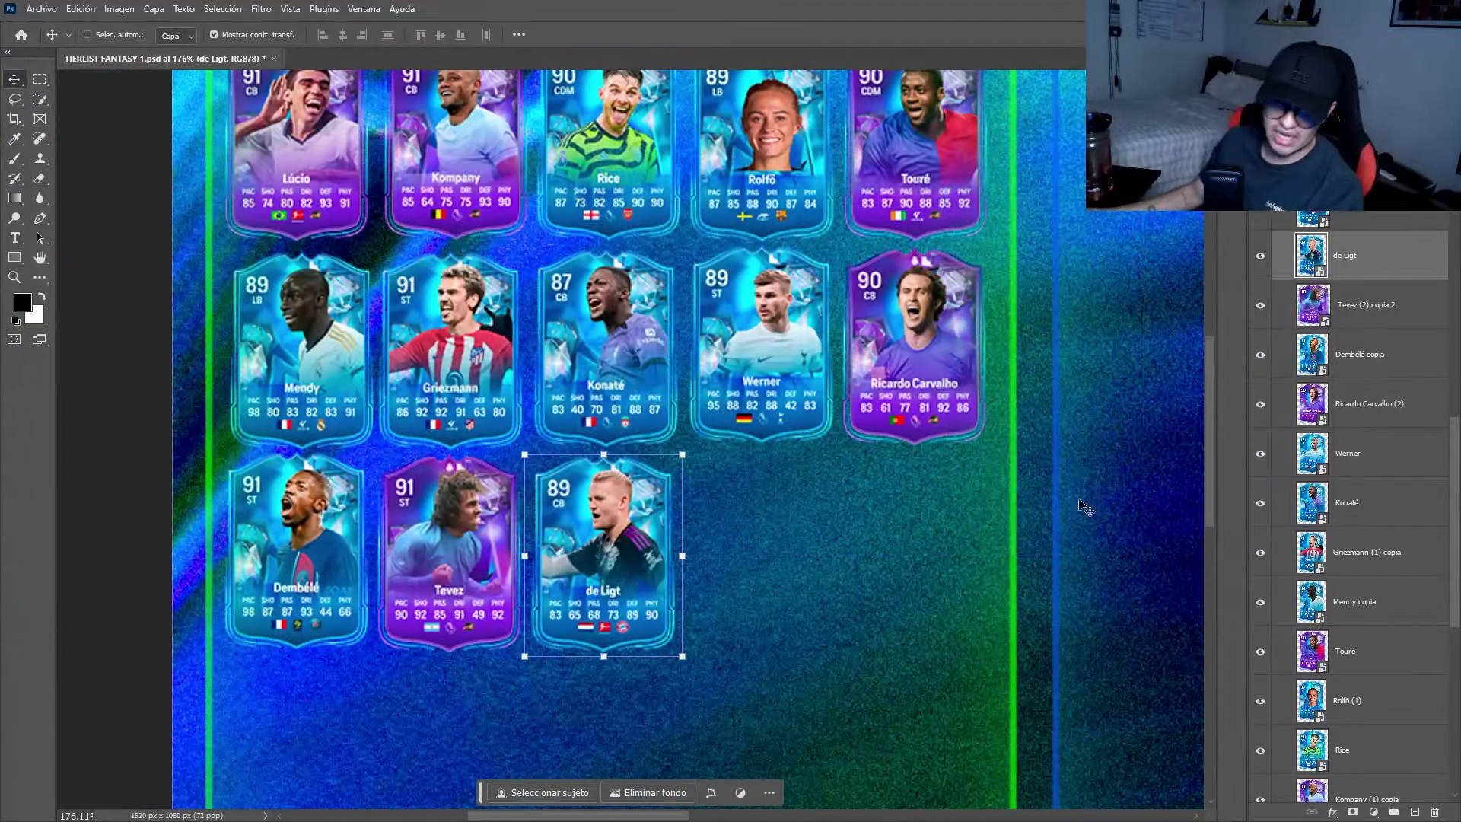
{"action": "key", "text": "ctrl+v"}
{"action": "scroll", "coordinate": [817, 576], "scroll_direction": "left", "scroll_amount": 2}
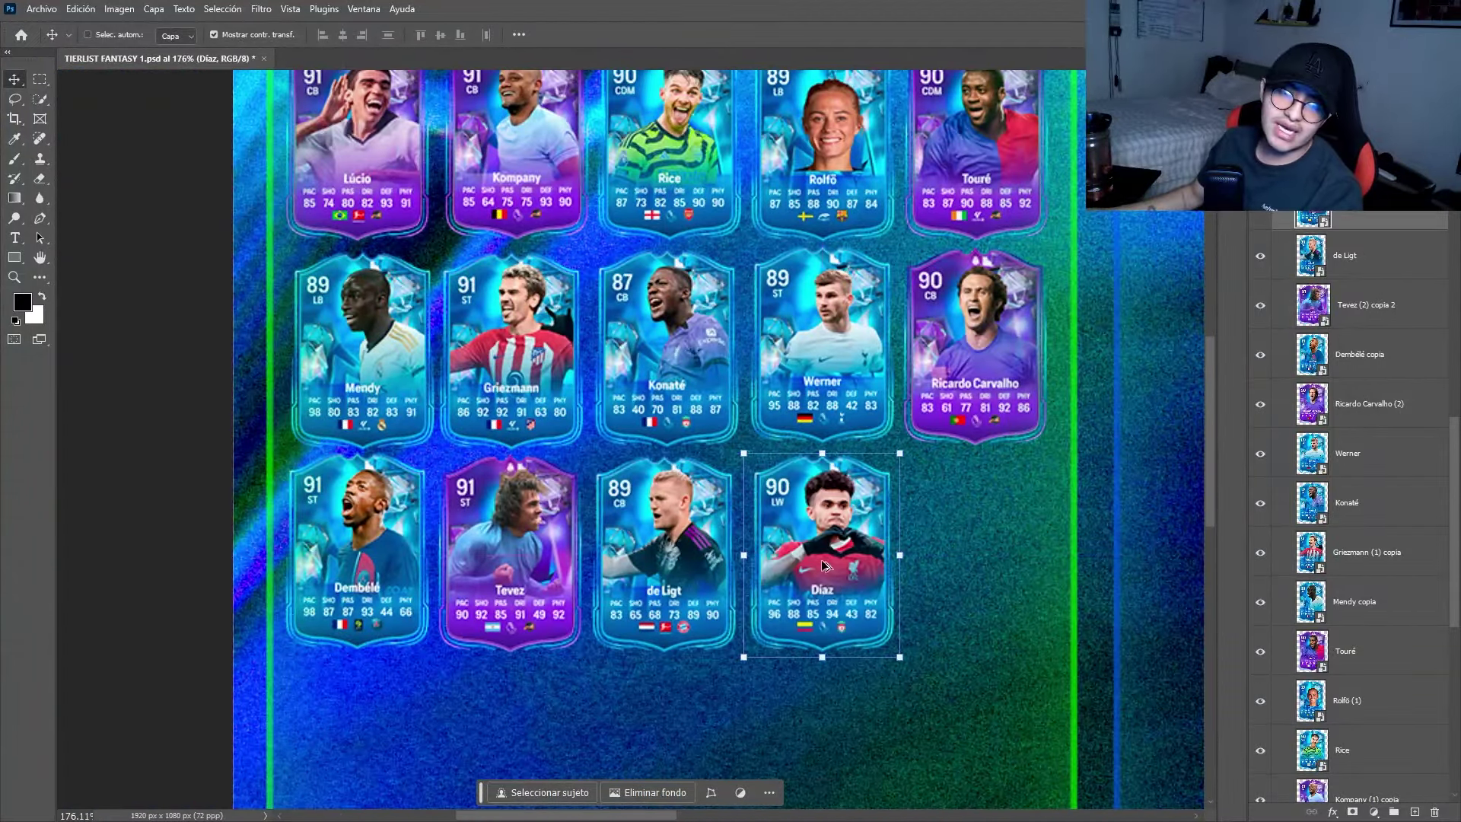
{"action": "scroll", "coordinate": [816, 576], "scroll_direction": "up", "scroll_amount": 2}
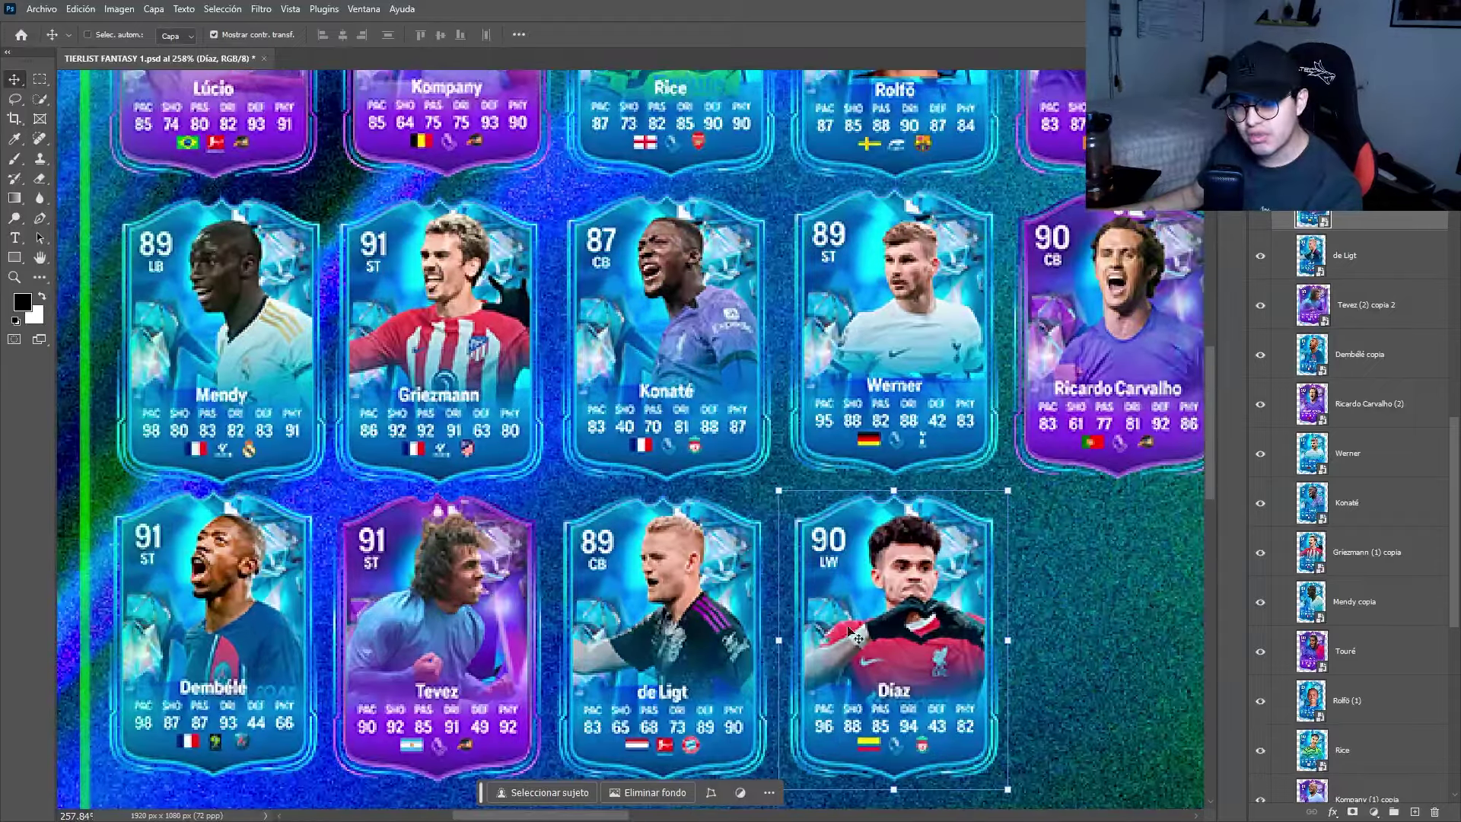
{"action": "scroll", "coordinate": [856, 638], "scroll_direction": "right", "scroll_amount": 2}
{"action": "scroll", "coordinate": [867, 594], "scroll_direction": "down", "scroll_amount": 2}
{"action": "scroll", "coordinate": [867, 590], "scroll_direction": "up", "scroll_amount": 2}
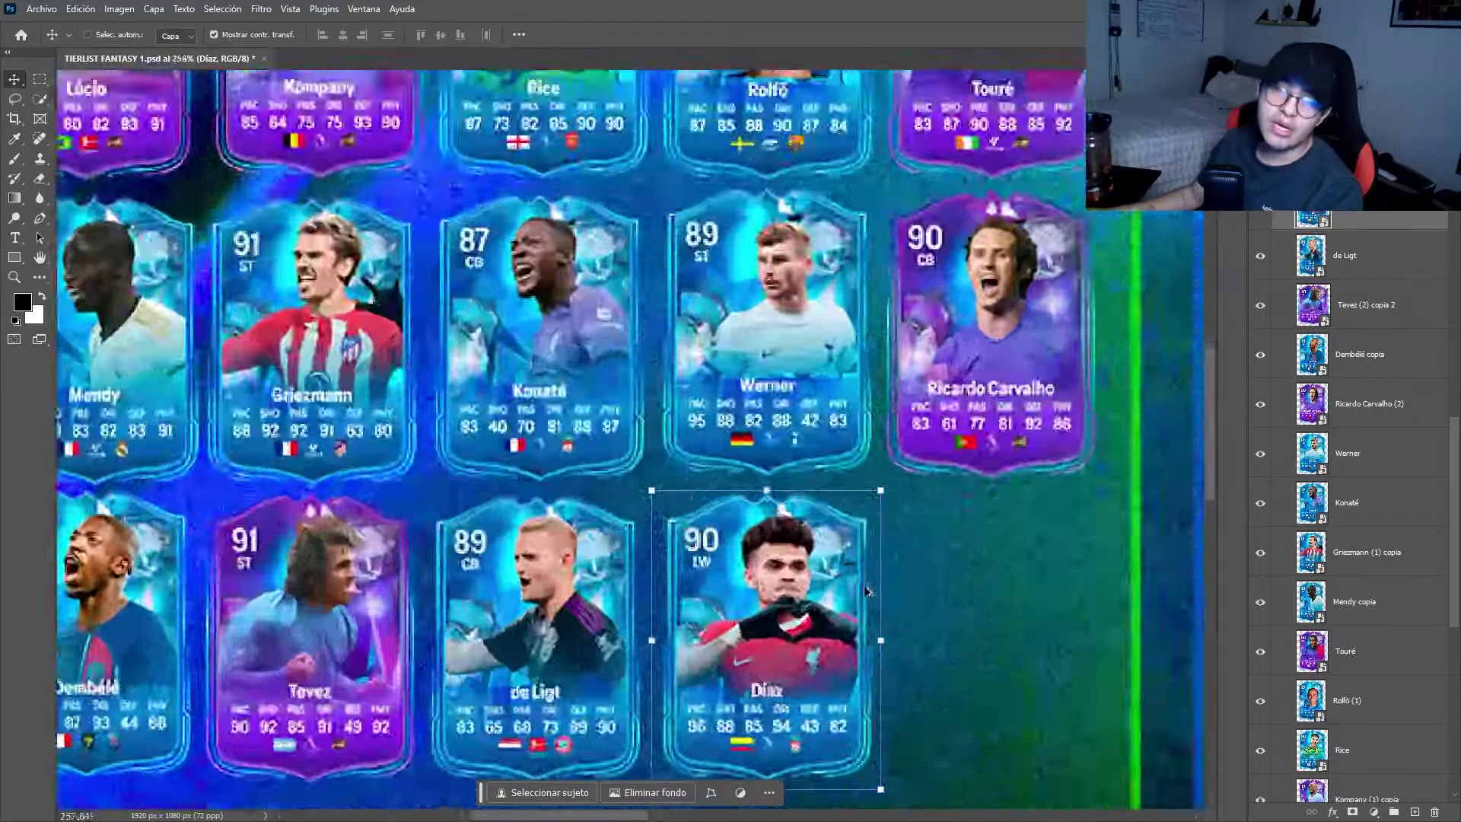
{"action": "scroll", "coordinate": [867, 590], "scroll_direction": "down", "scroll_amount": 2}
{"action": "scroll", "coordinate": [867, 591], "scroll_direction": "down", "scroll_amount": 2}
{"action": "scroll", "coordinate": [852, 585], "scroll_direction": "up", "scroll_amount": 5}
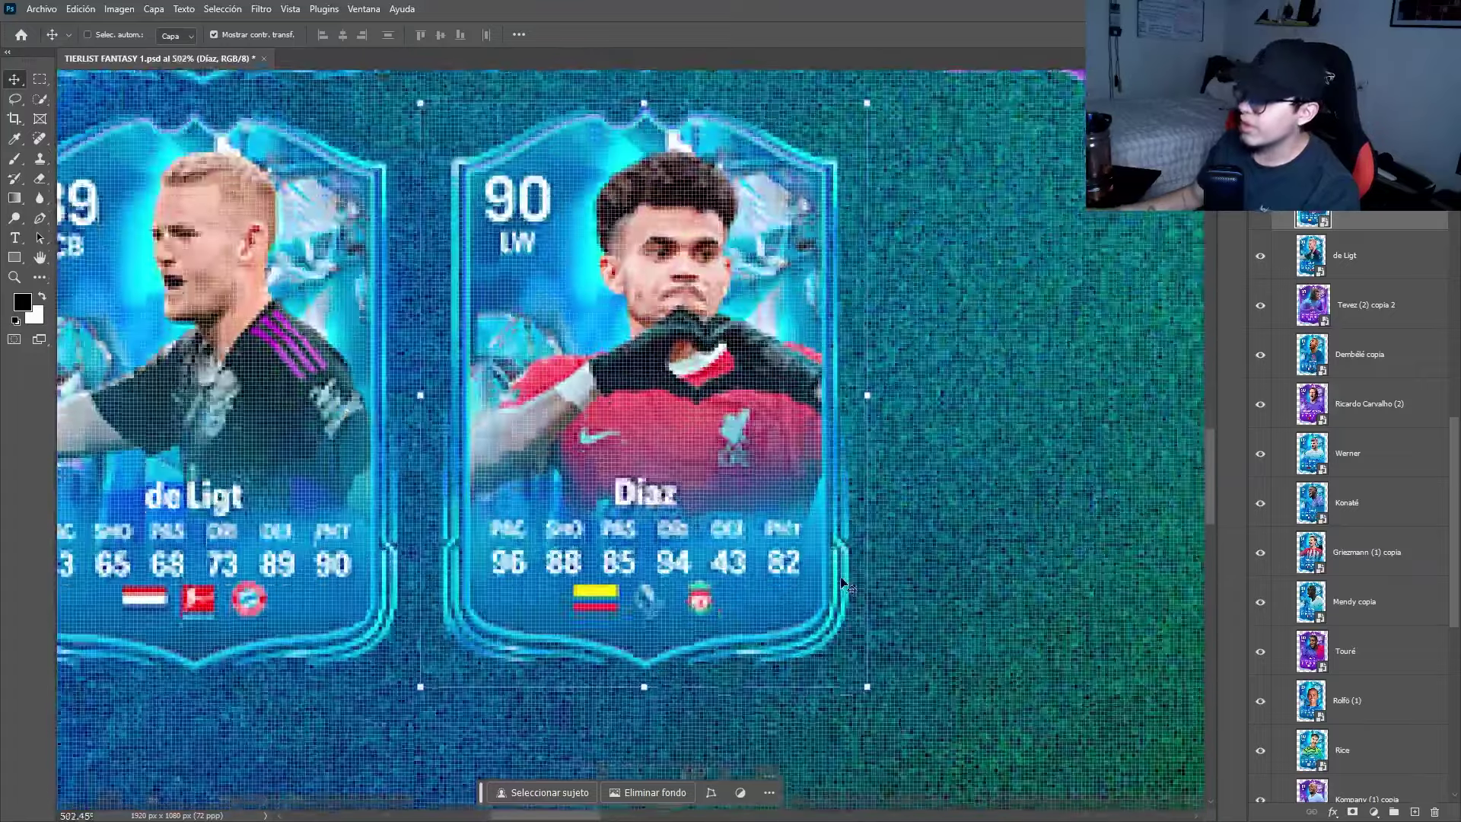
{"action": "scroll", "coordinate": [843, 583], "scroll_direction": "up", "scroll_amount": 1}
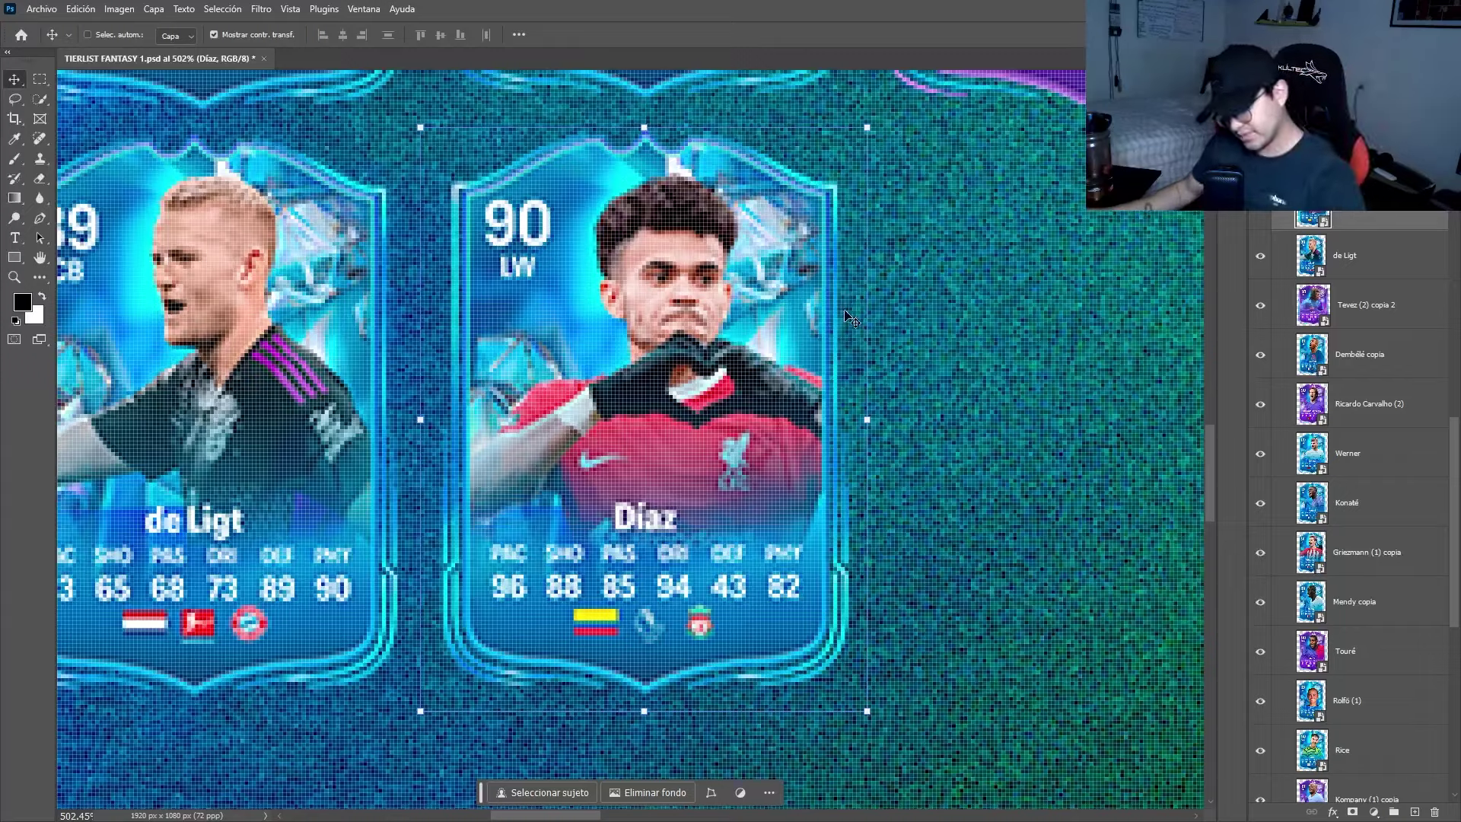
Make the Ramires card visible at the end of the third META row and select its layer.
{"action": "scroll", "coordinate": [812, 326], "scroll_direction": "down", "scroll_amount": 5}
{"action": "scroll", "coordinate": [812, 326], "scroll_direction": "right", "scroll_amount": 3}
{"action": "scroll", "coordinate": [812, 326], "scroll_direction": "up", "scroll_amount": 2}
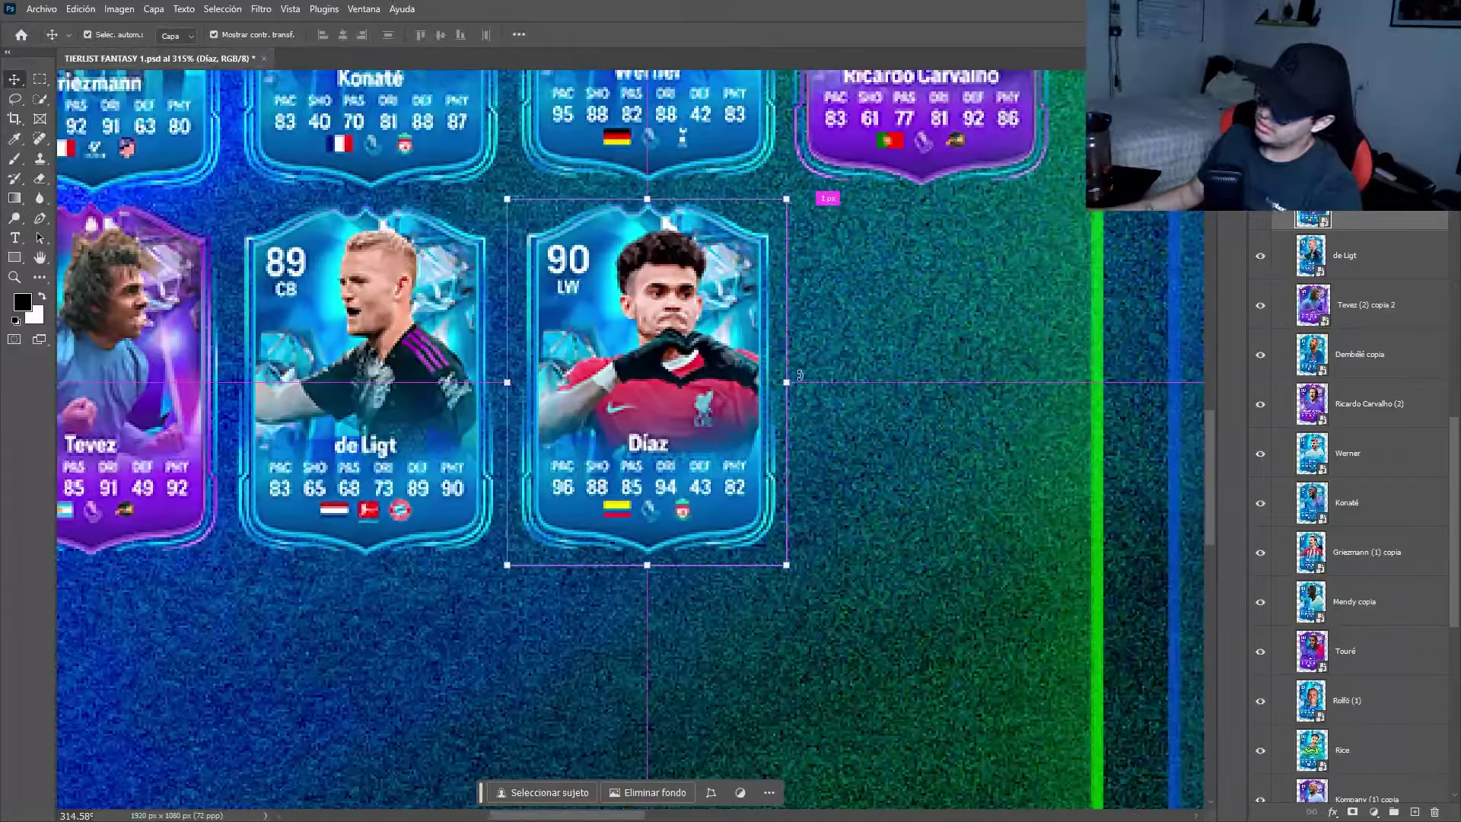
{"action": "scroll", "coordinate": [1261, 446], "scroll_direction": "up", "scroll_amount": 2}
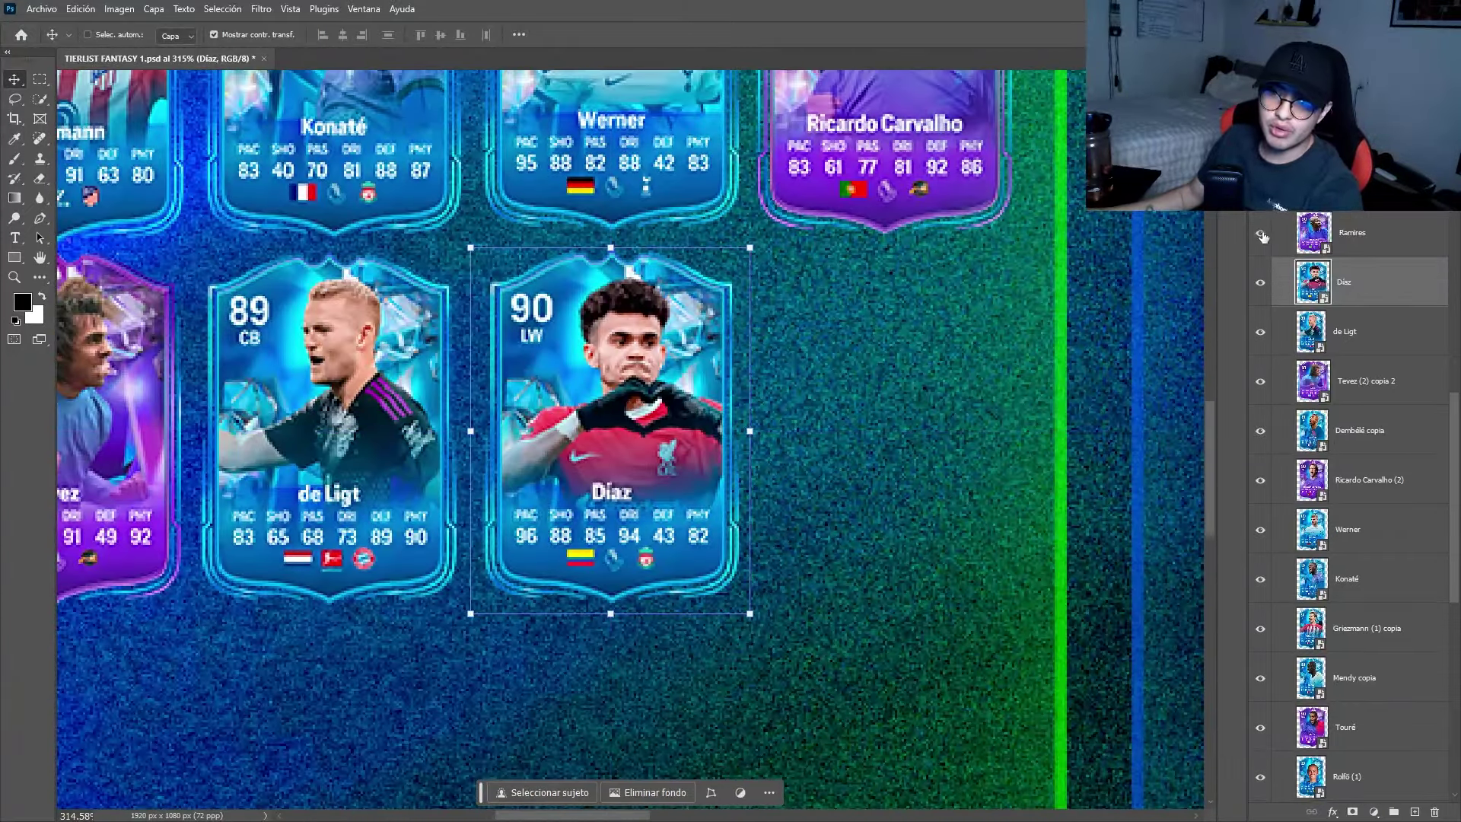
{"action": "left_click", "coordinate": [1260, 233]}
{"action": "scroll", "coordinate": [1364, 249], "scroll_direction": "right", "scroll_amount": 2}
{"action": "left_click", "coordinate": [1364, 250]}
{"action": "scroll", "coordinate": [862, 401], "scroll_direction": "up", "scroll_amount": 3}
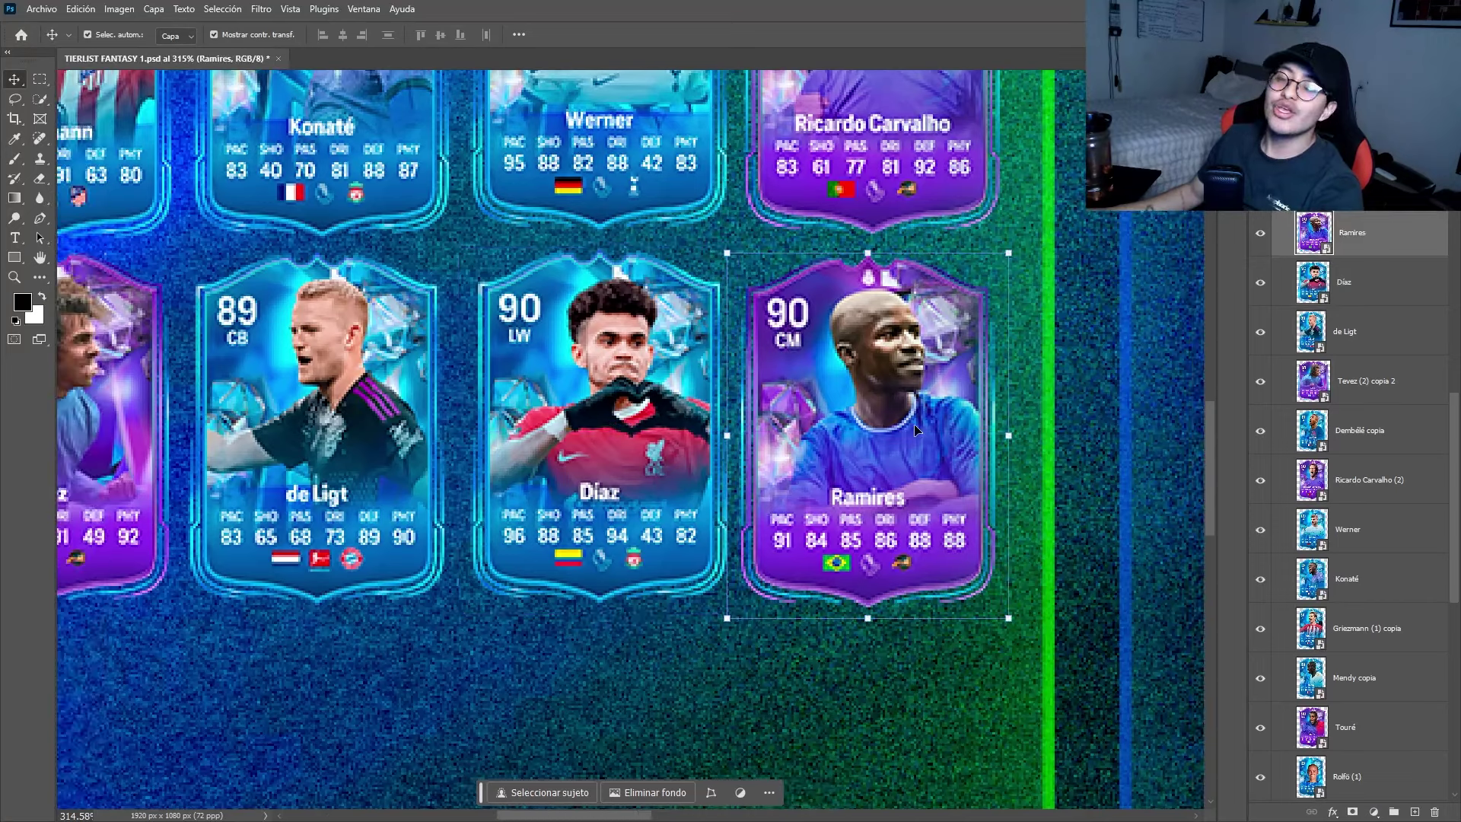
Examine the Ramires card up close and the three rows of META cards as a whole.
{"action": "scroll", "coordinate": [875, 404], "scroll_direction": "right", "scroll_amount": 1}
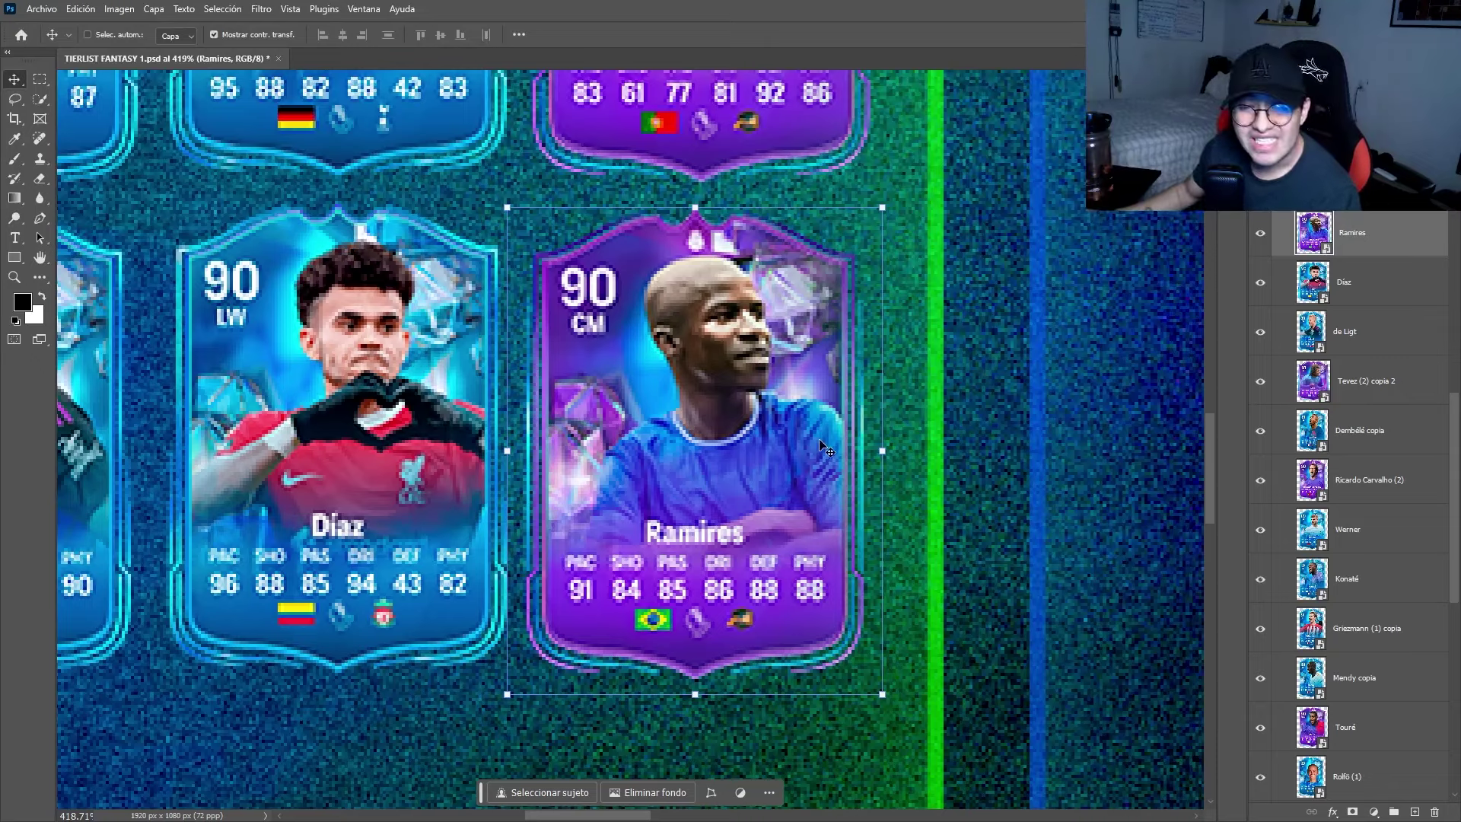
{"action": "scroll", "coordinate": [774, 502], "scroll_direction": "up", "scroll_amount": 3}
{"action": "scroll", "coordinate": [774, 502], "scroll_direction": "up", "scroll_amount": 2}
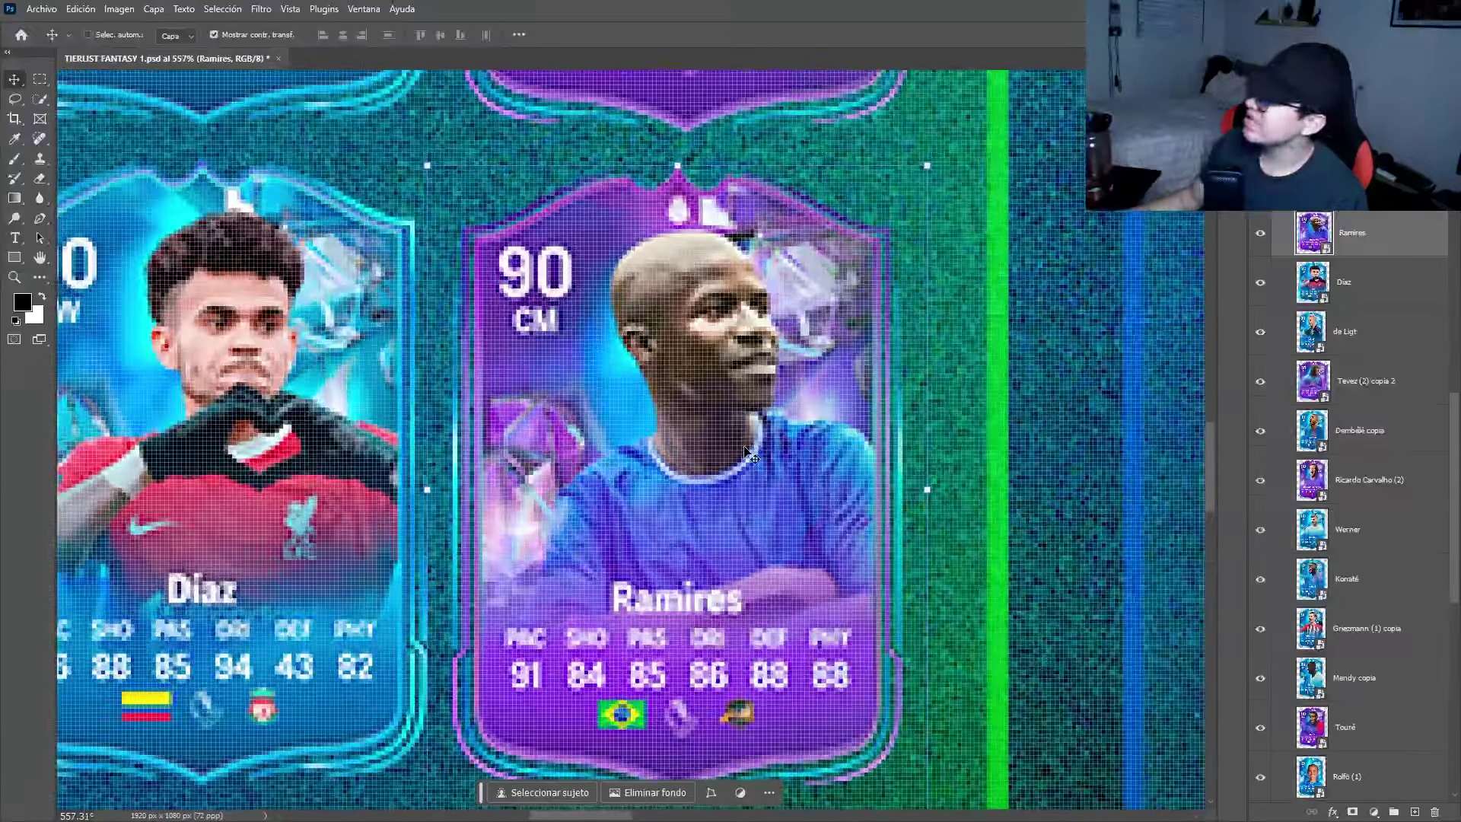
{"action": "scroll", "coordinate": [749, 454], "scroll_direction": "down", "scroll_amount": 3}
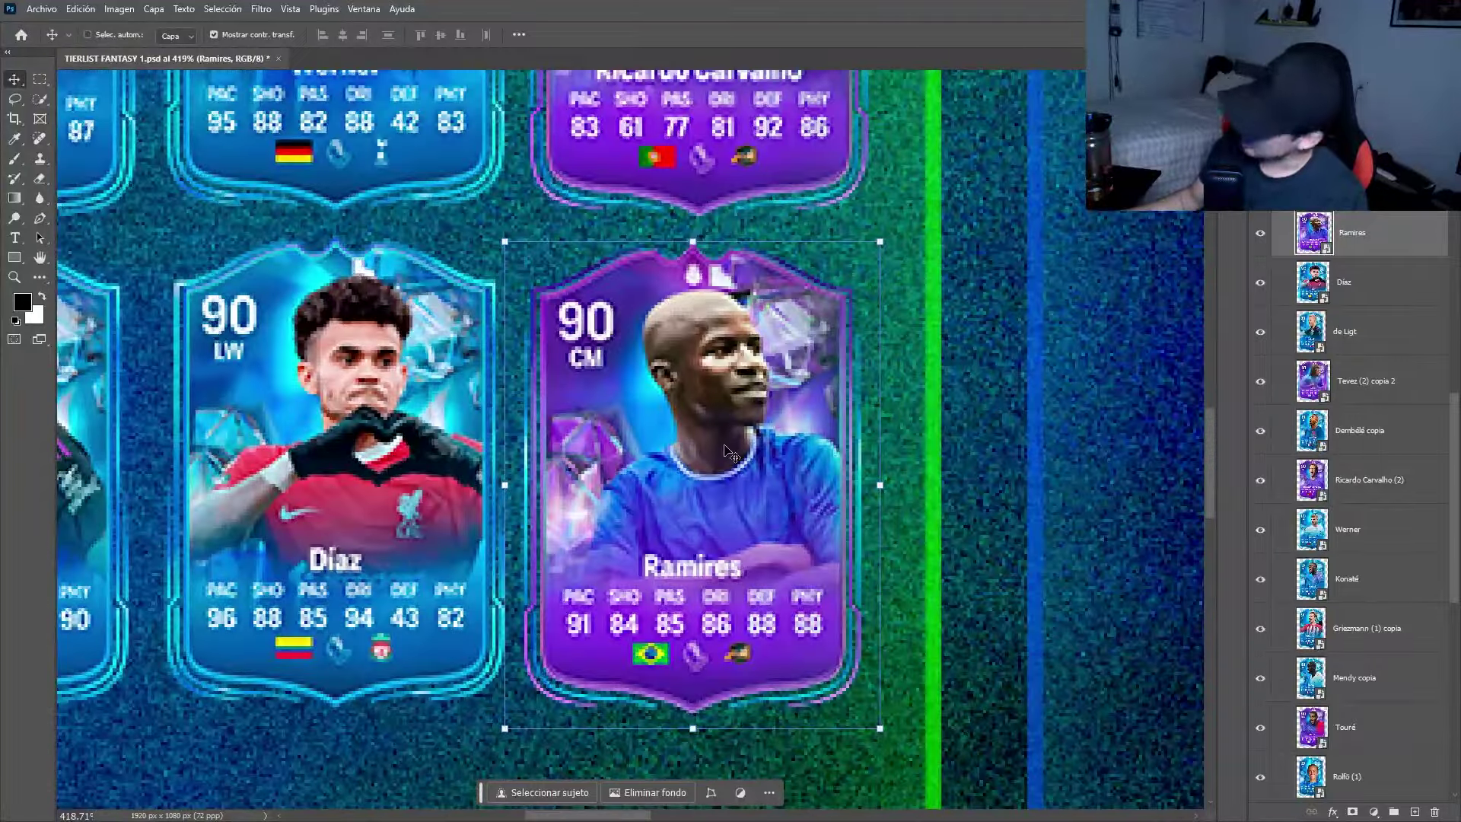
{"action": "scroll", "coordinate": [726, 451], "scroll_direction": "down", "scroll_amount": 2}
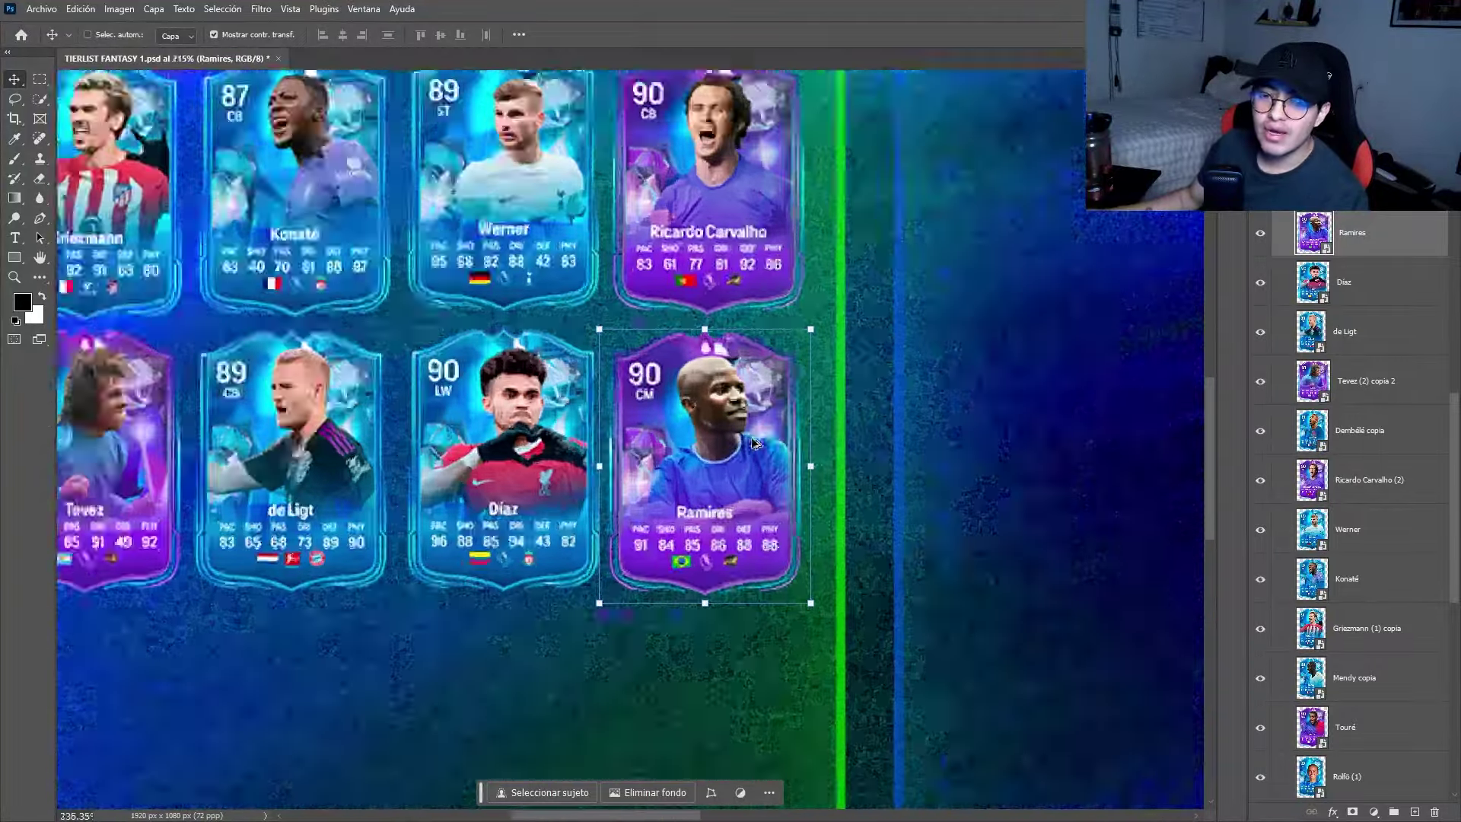
{"action": "scroll", "coordinate": [749, 523], "scroll_direction": "up", "scroll_amount": 4}
{"action": "scroll", "coordinate": [751, 525], "scroll_direction": "down", "scroll_amount": 2}
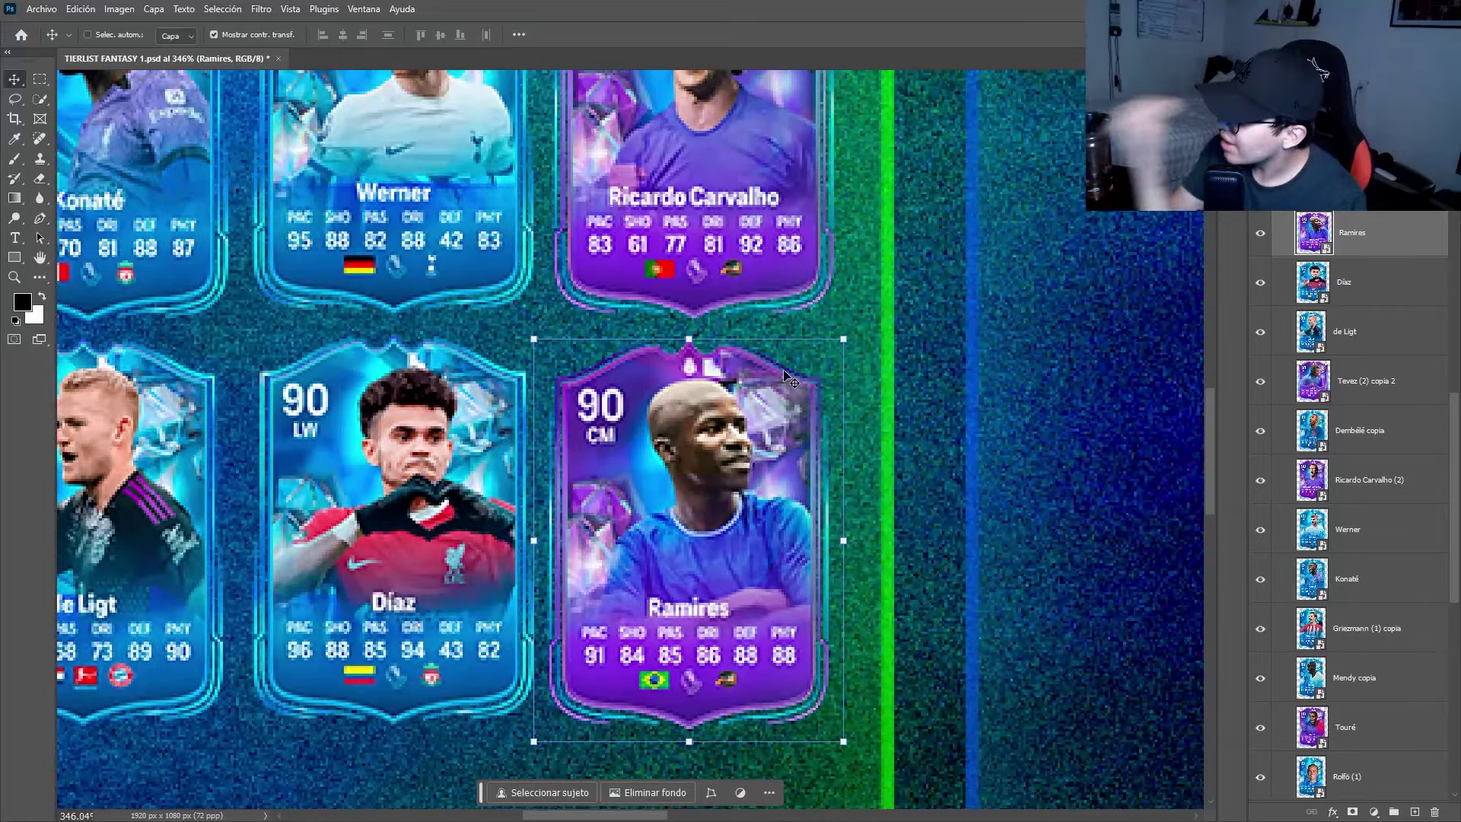
{"action": "scroll", "coordinate": [789, 378], "scroll_direction": "down", "scroll_amount": 3}
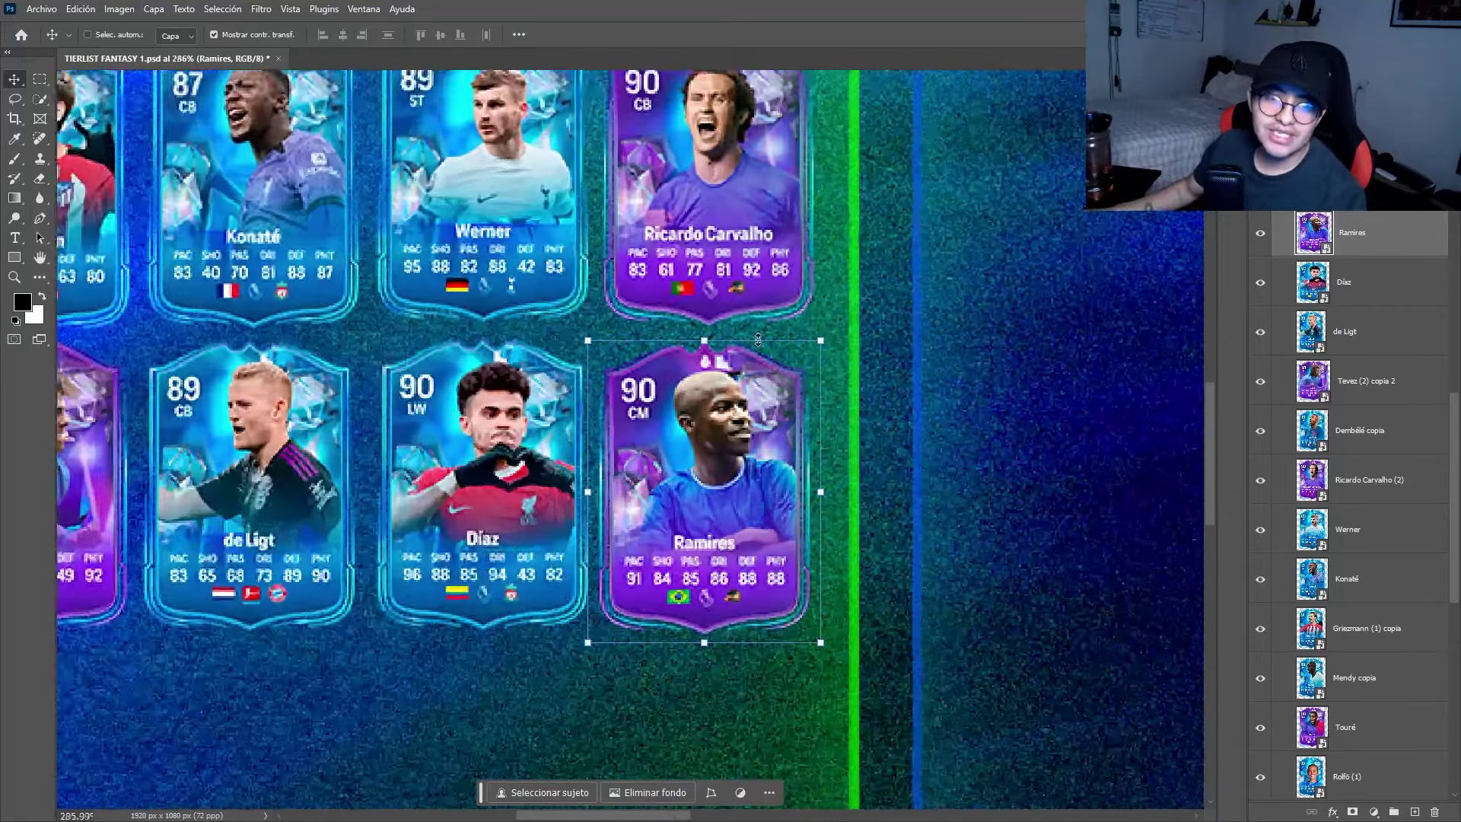
{"action": "scroll", "coordinate": [706, 553], "scroll_direction": "left", "scroll_amount": 2}
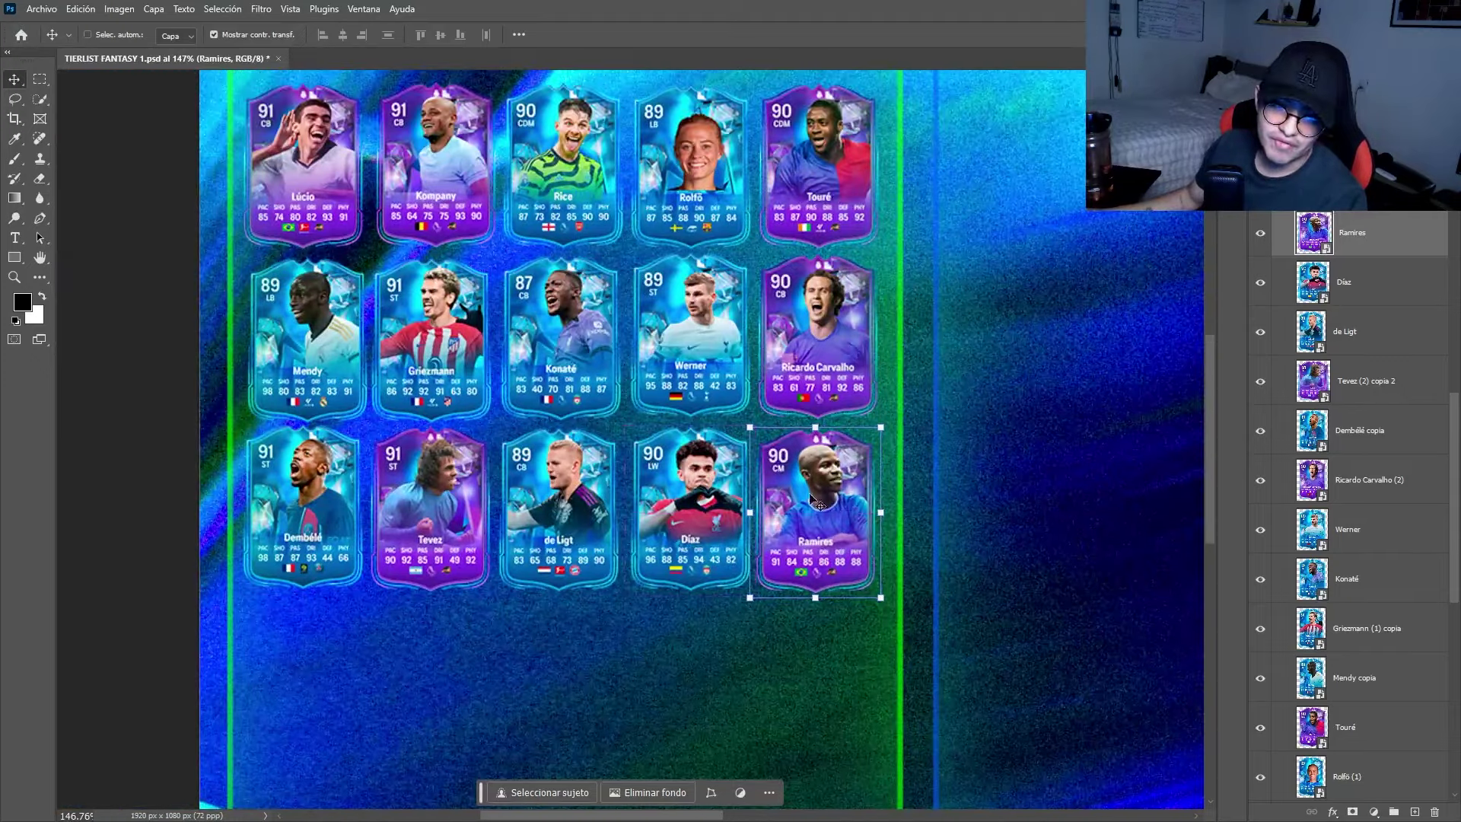
Make the Sneijder card visible at the start of the fourth row, select its layer and look at it up close.
{"action": "scroll", "coordinate": [724, 438], "scroll_direction": "up", "scroll_amount": 2}
{"action": "scroll", "coordinate": [724, 437], "scroll_direction": "down", "scroll_amount": 3}
{"action": "scroll", "coordinate": [538, 597], "scroll_direction": "up", "scroll_amount": 1}
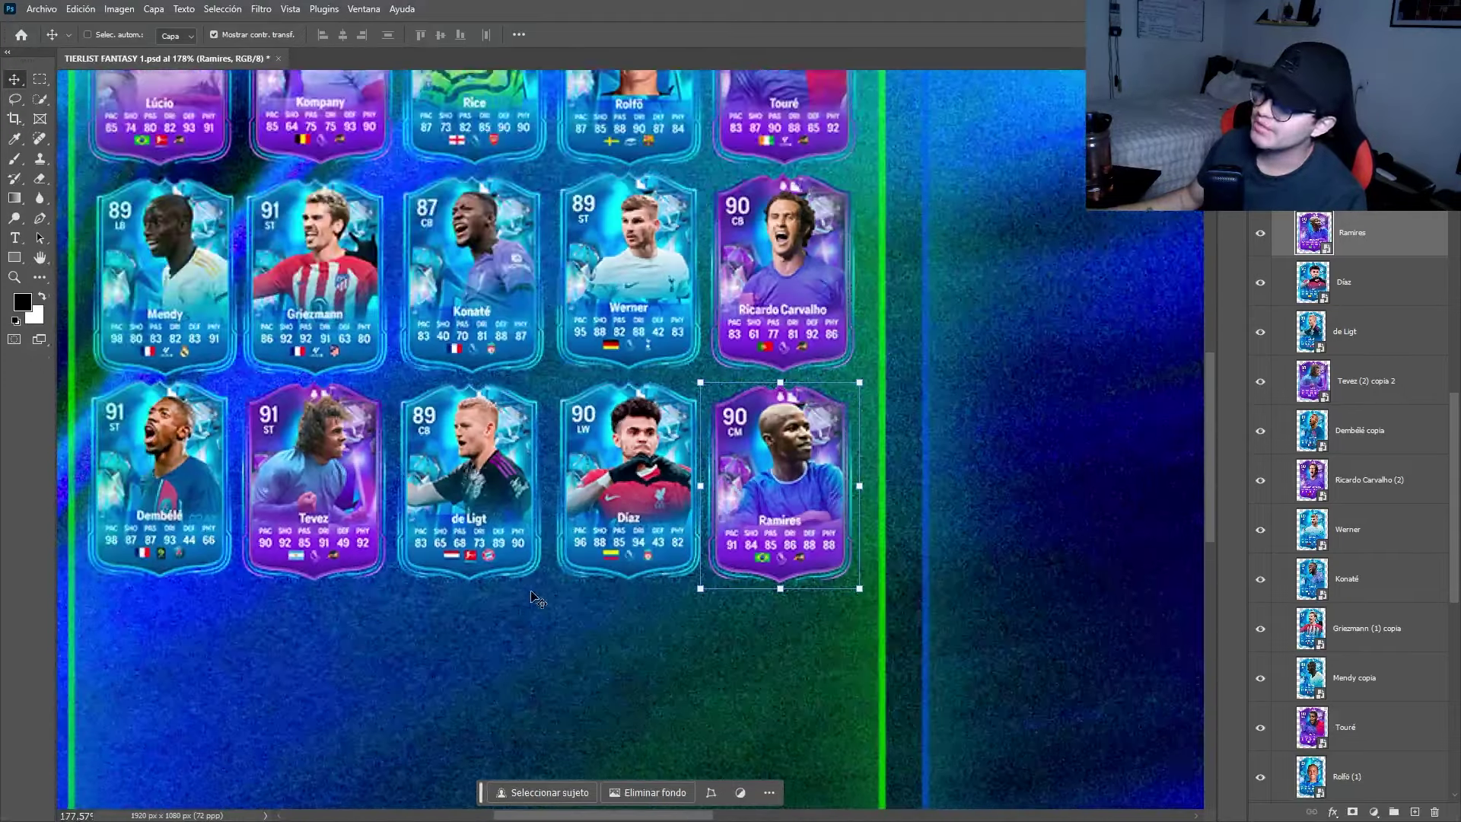
{"action": "scroll", "coordinate": [466, 596], "scroll_direction": "up", "scroll_amount": 2}
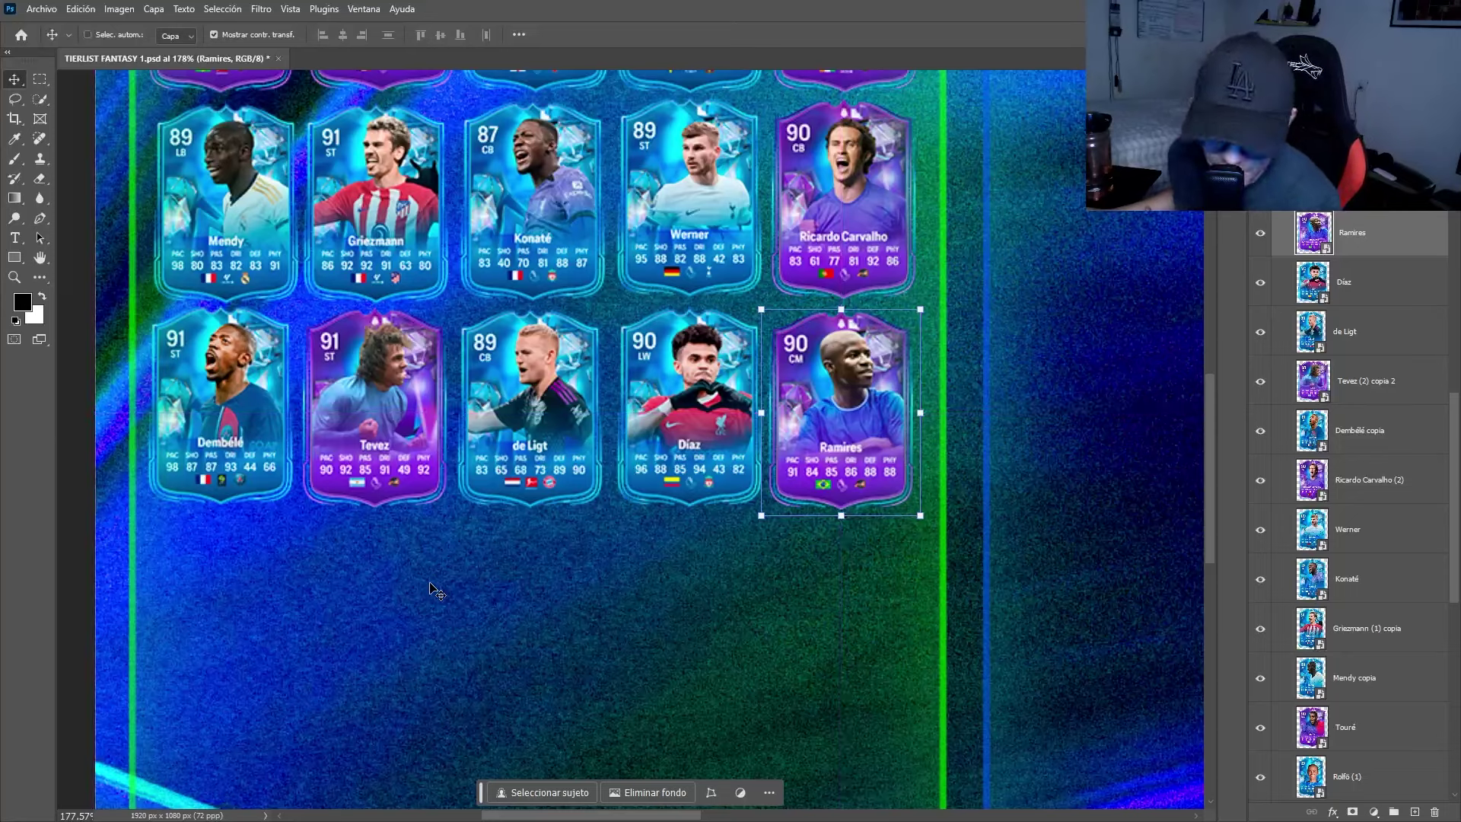
{"action": "scroll", "coordinate": [515, 555], "scroll_direction": "down", "scroll_amount": 1}
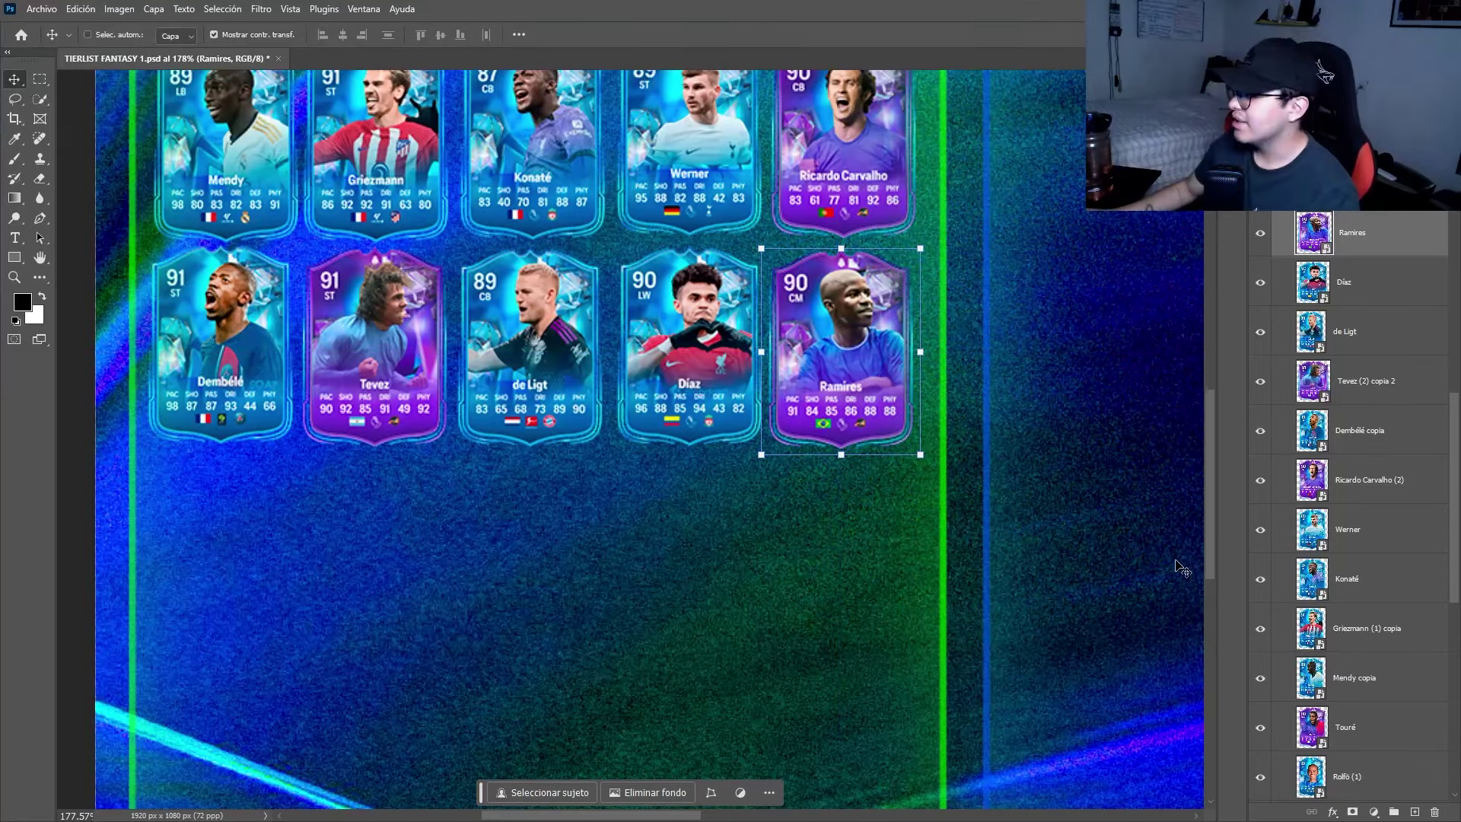
{"action": "scroll", "coordinate": [1301, 349], "scroll_direction": "up", "scroll_amount": 1}
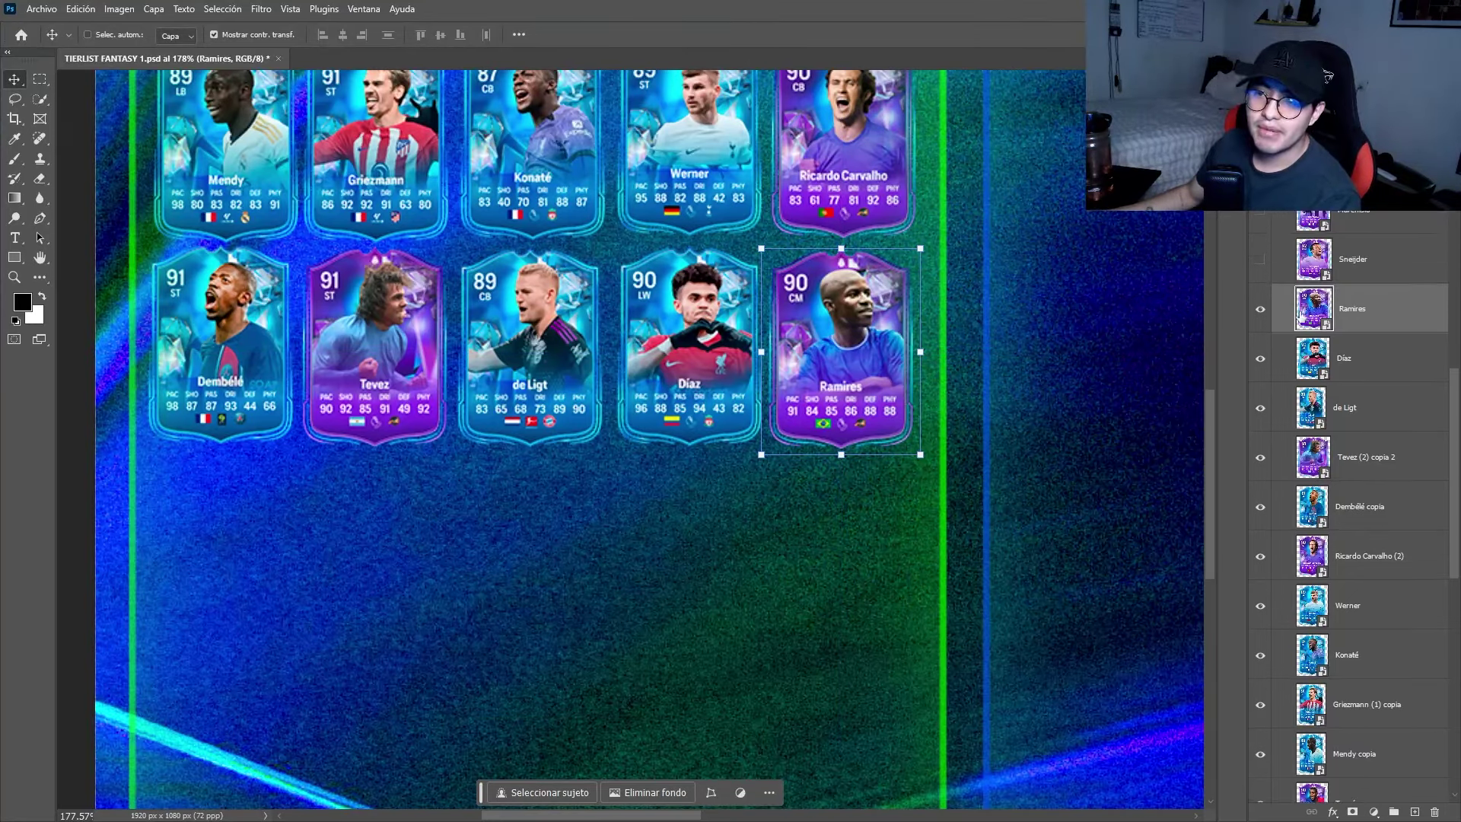
{"action": "left_click", "coordinate": [1260, 259]}
{"action": "left_click", "coordinate": [1354, 260]}
{"action": "scroll", "coordinate": [228, 601], "scroll_direction": "up", "scroll_amount": 3}
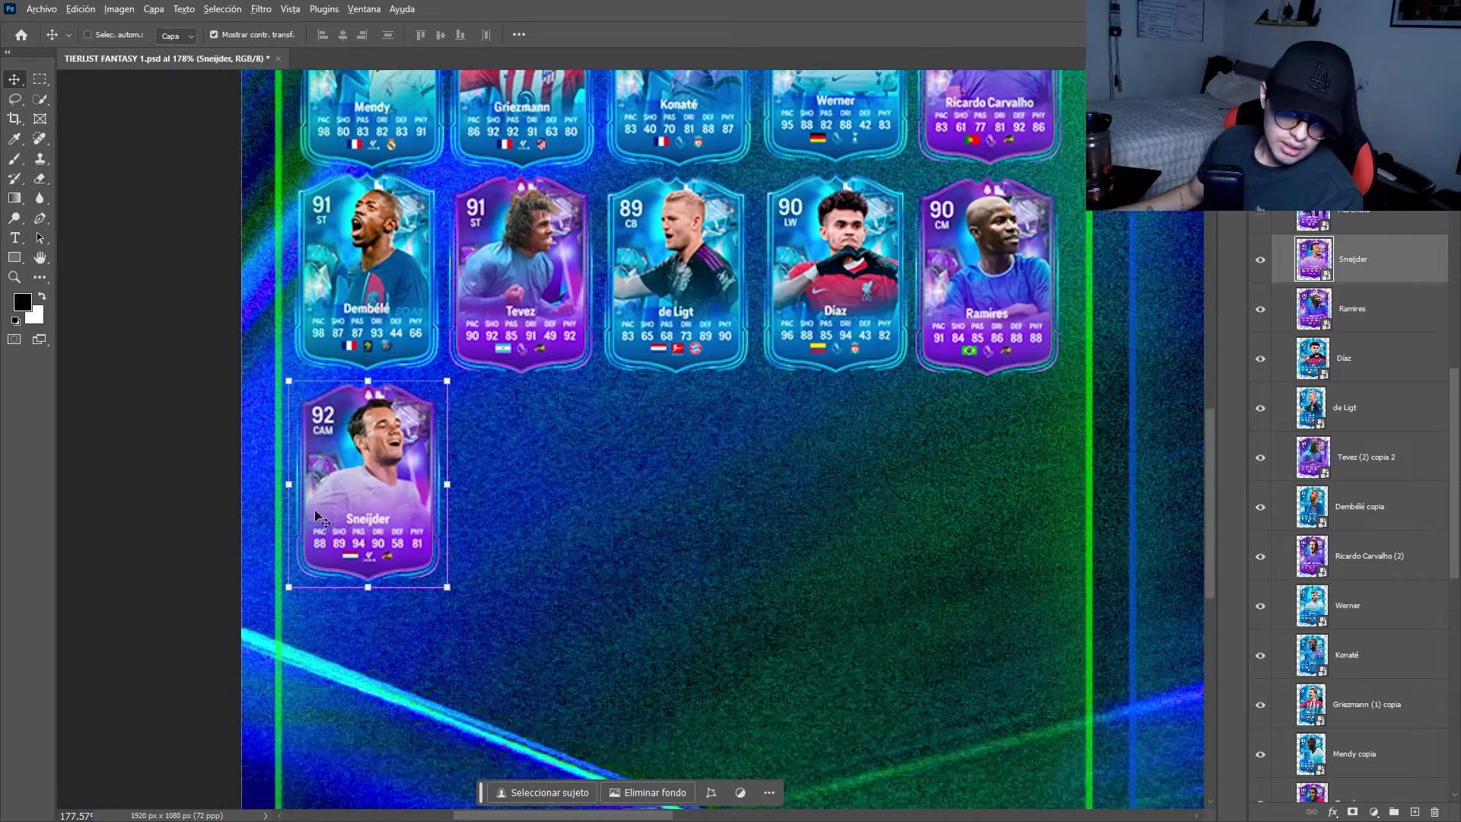
{"action": "scroll", "coordinate": [358, 510], "scroll_direction": "up", "scroll_amount": 2}
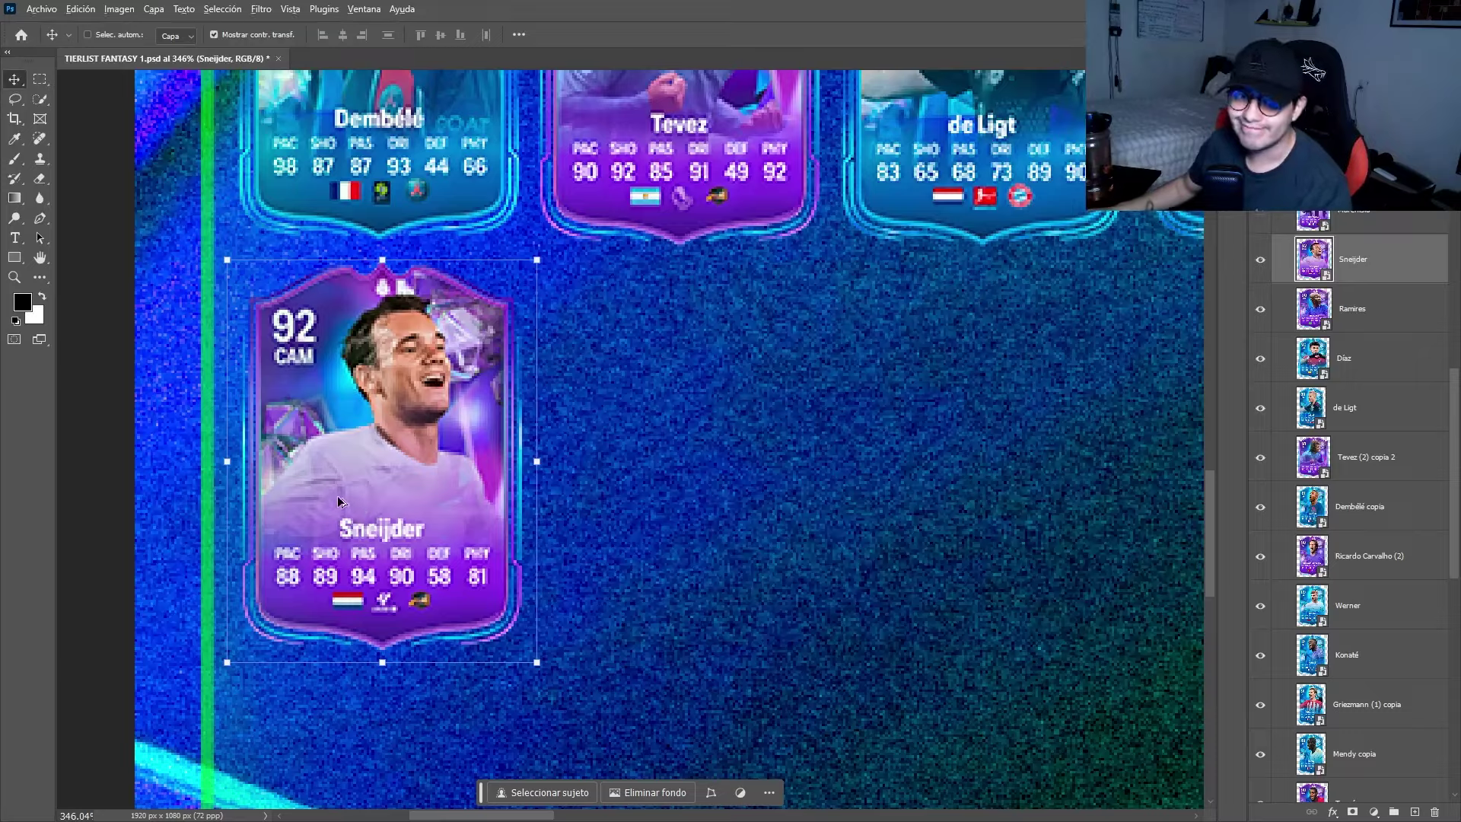
Make the Marchisio card visible beside Sneijder in the fourth row, select its layer and look at it up close.
{"action": "scroll", "coordinate": [359, 507], "scroll_direction": "down", "scroll_amount": 5}
{"action": "scroll", "coordinate": [530, 562], "scroll_direction": "up", "scroll_amount": 3}
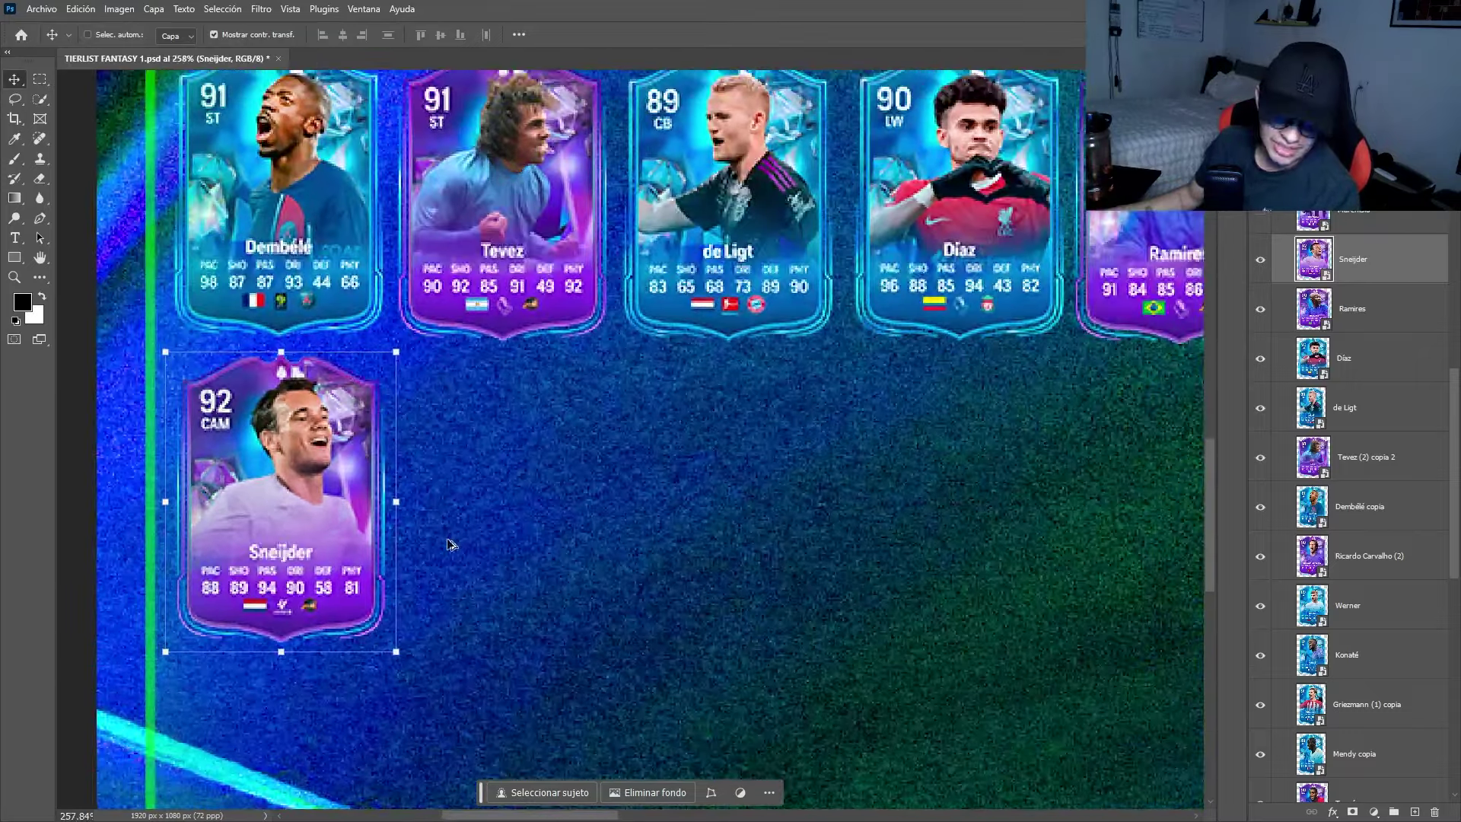
{"action": "scroll", "coordinate": [435, 571], "scroll_direction": "up", "scroll_amount": 1}
{"action": "scroll", "coordinate": [430, 570], "scroll_direction": "down", "scroll_amount": 2}
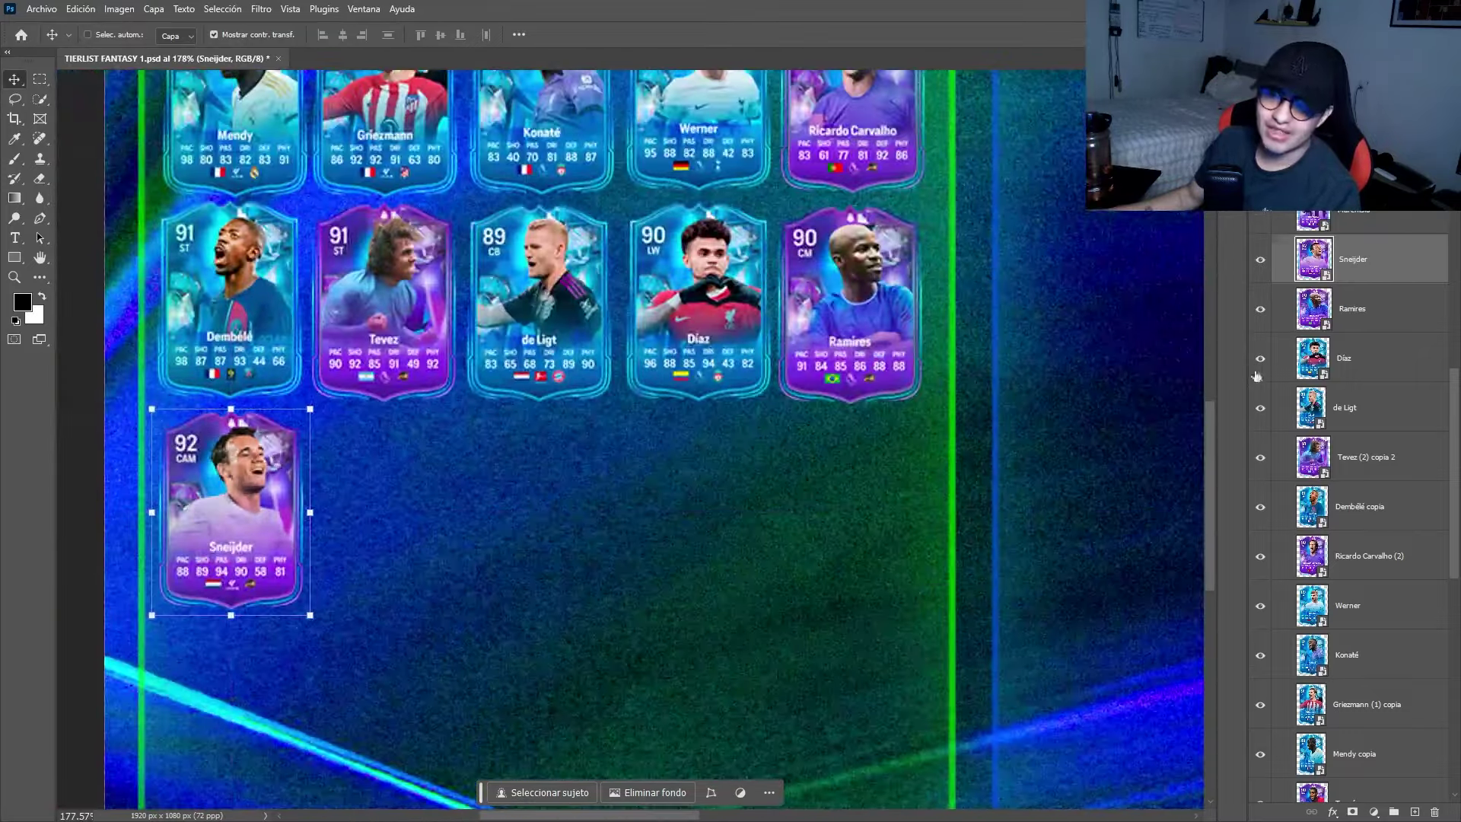
{"action": "scroll", "coordinate": [1331, 251], "scroll_direction": "up", "scroll_amount": 1}
{"action": "left_click", "coordinate": [456, 529], "text": "ctrl"}
{"action": "scroll", "coordinate": [456, 536], "scroll_direction": "up", "scroll_amount": 5}
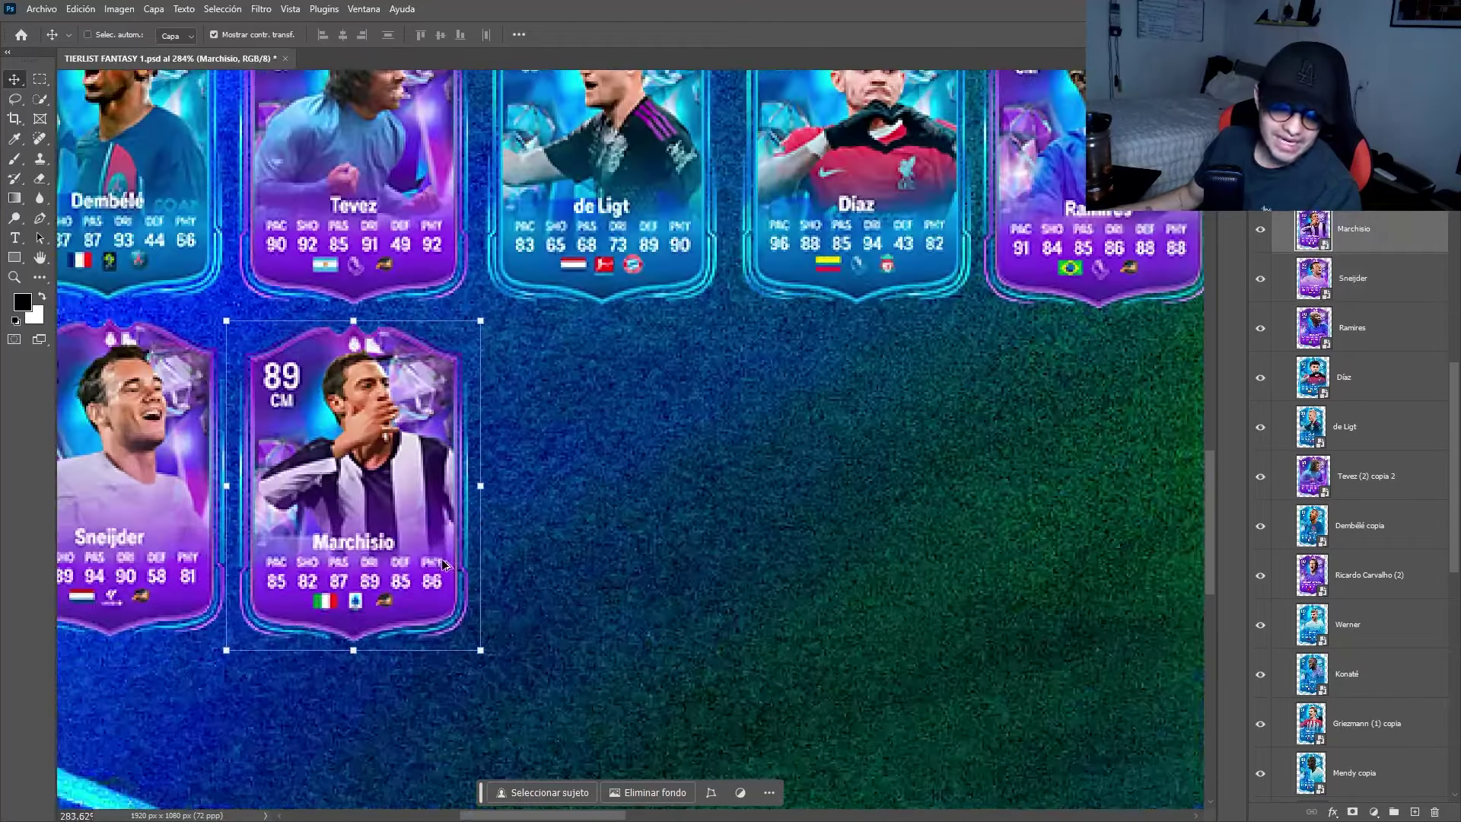
{"action": "scroll", "coordinate": [480, 548], "scroll_direction": "left", "scroll_amount": 2}
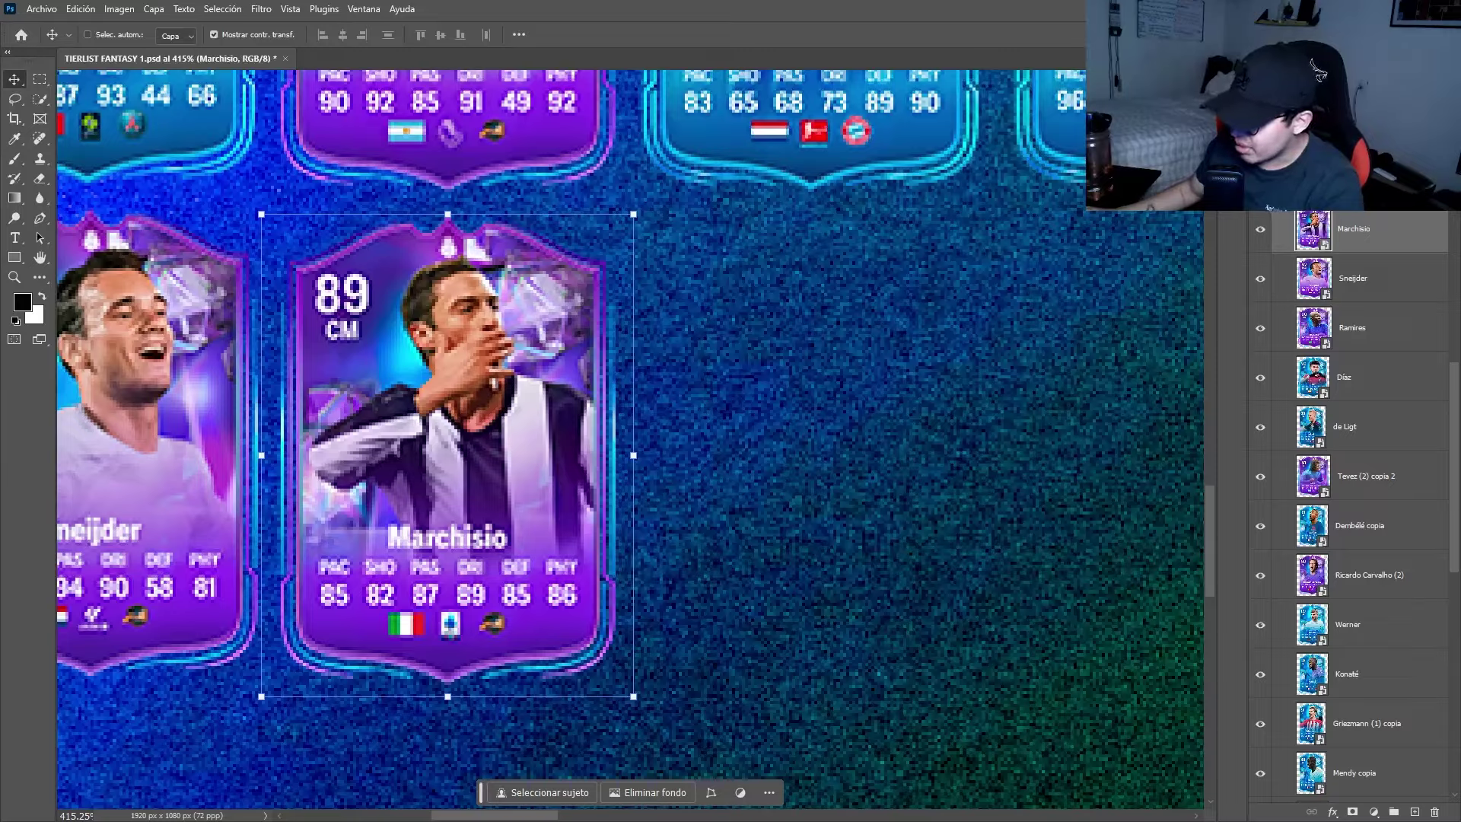
{"action": "key", "text": "super+d"}
{"action": "key", "text": "super+d"}
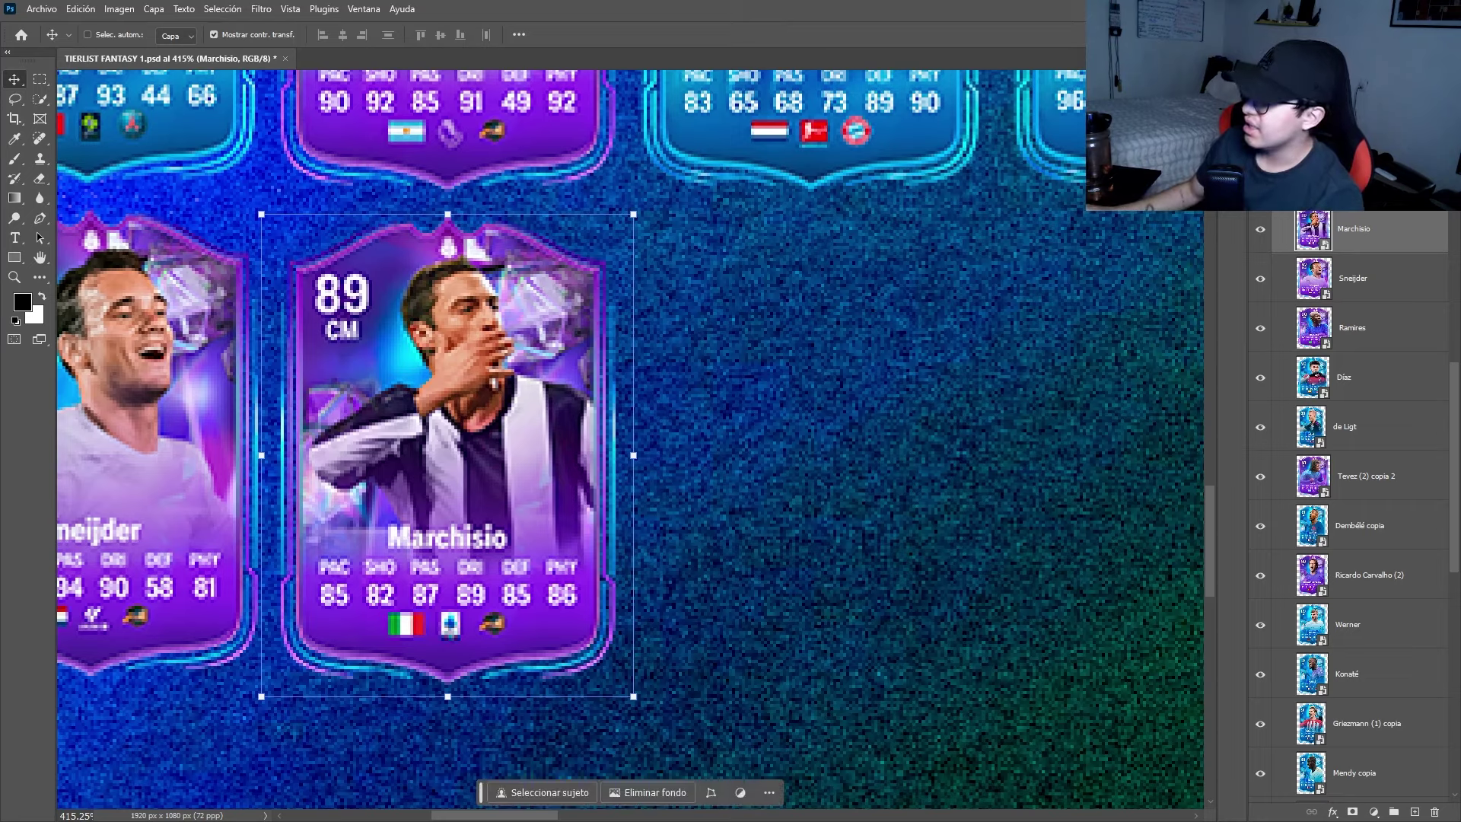
{"action": "scroll", "coordinate": [727, 468], "scroll_direction": "down", "scroll_amount": 1}
{"action": "scroll", "coordinate": [575, 487], "scroll_direction": "left", "scroll_amount": 1}
{"action": "scroll", "coordinate": [601, 426], "scroll_direction": "up", "scroll_amount": 1}
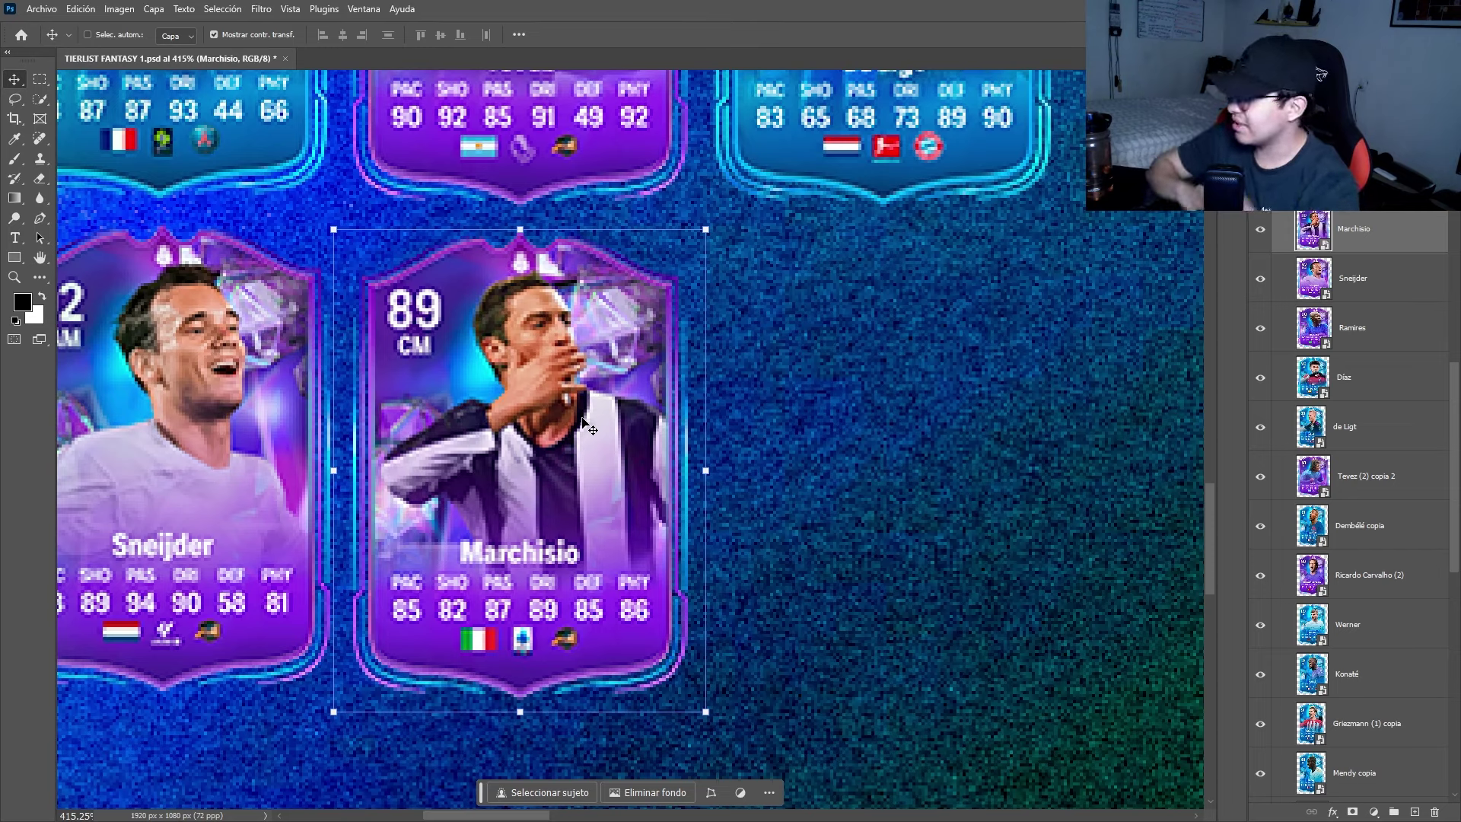
Make the Kelly card visible beside Marchisio, select its layer and look at it up close.
{"action": "scroll", "coordinate": [1283, 263], "scroll_direction": "up", "scroll_amount": 1}
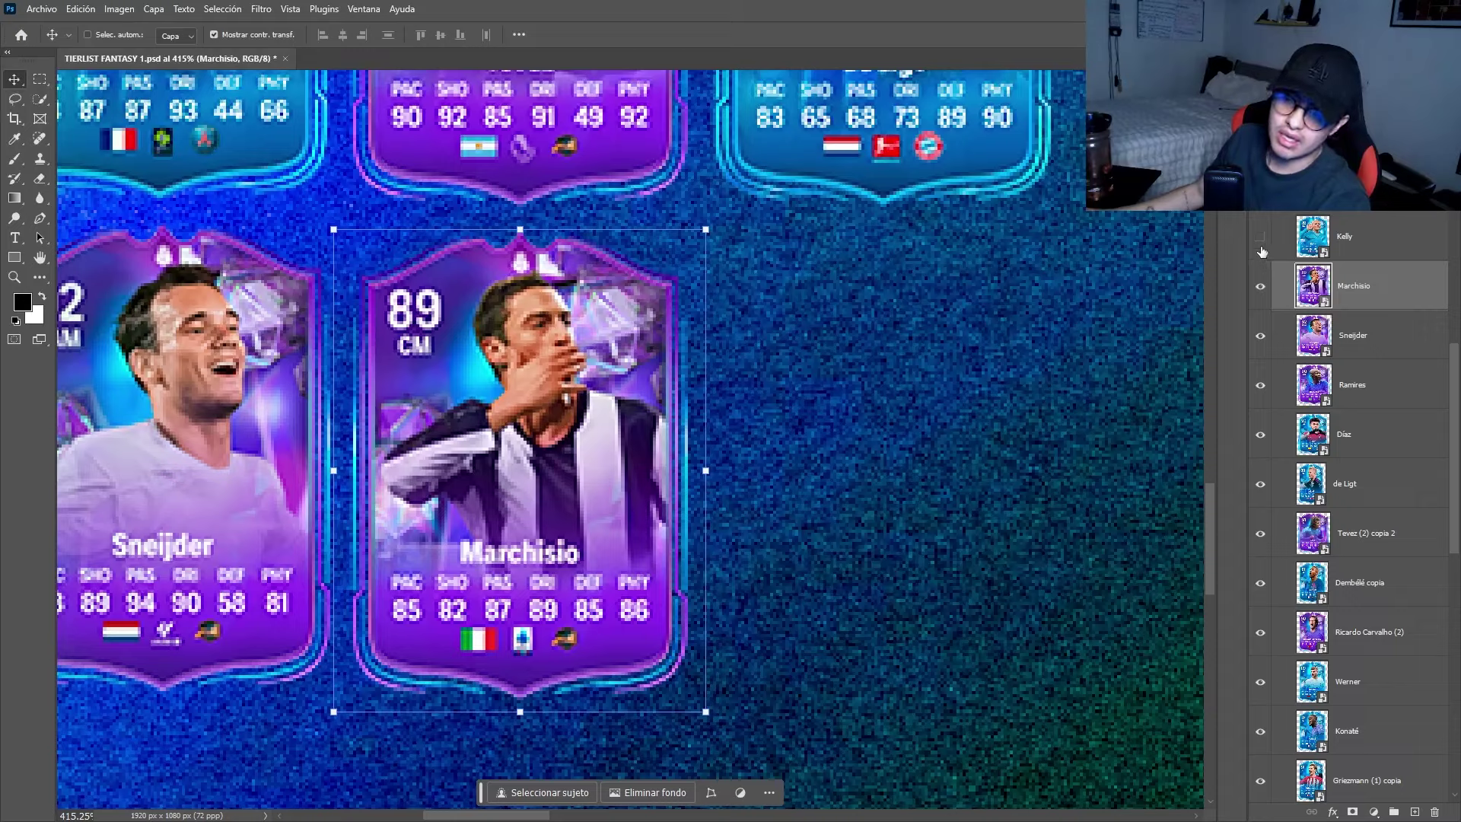
{"action": "left_click", "coordinate": [1260, 237]}
{"action": "scroll", "coordinate": [607, 434], "scroll_direction": "down", "scroll_amount": 3}
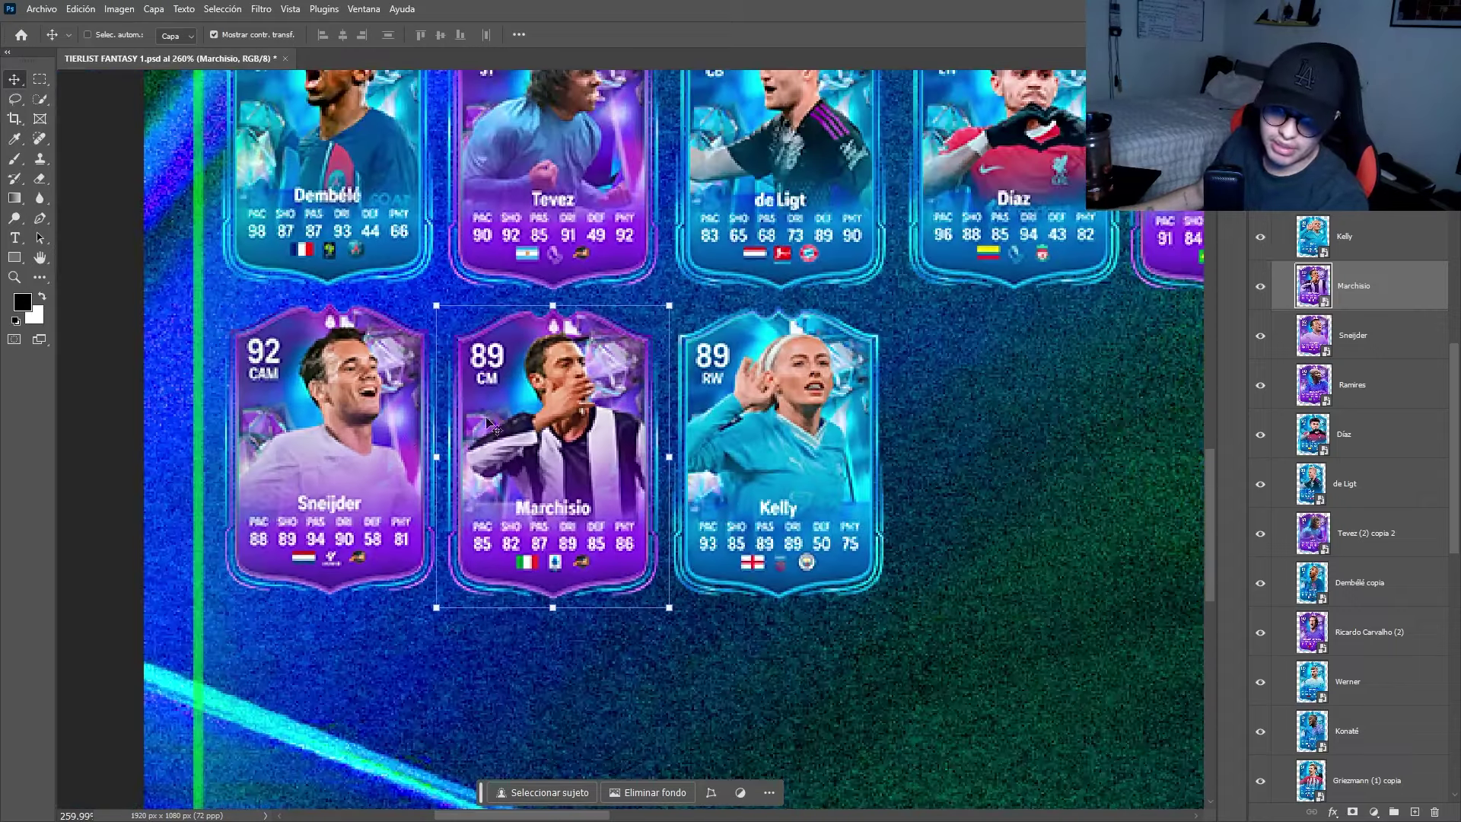
{"action": "scroll", "coordinate": [685, 418], "scroll_direction": "up", "scroll_amount": 3}
{"action": "left_click", "coordinate": [806, 504], "text": "ctrl"}
{"action": "scroll", "coordinate": [806, 503], "scroll_direction": "right", "scroll_amount": 1}
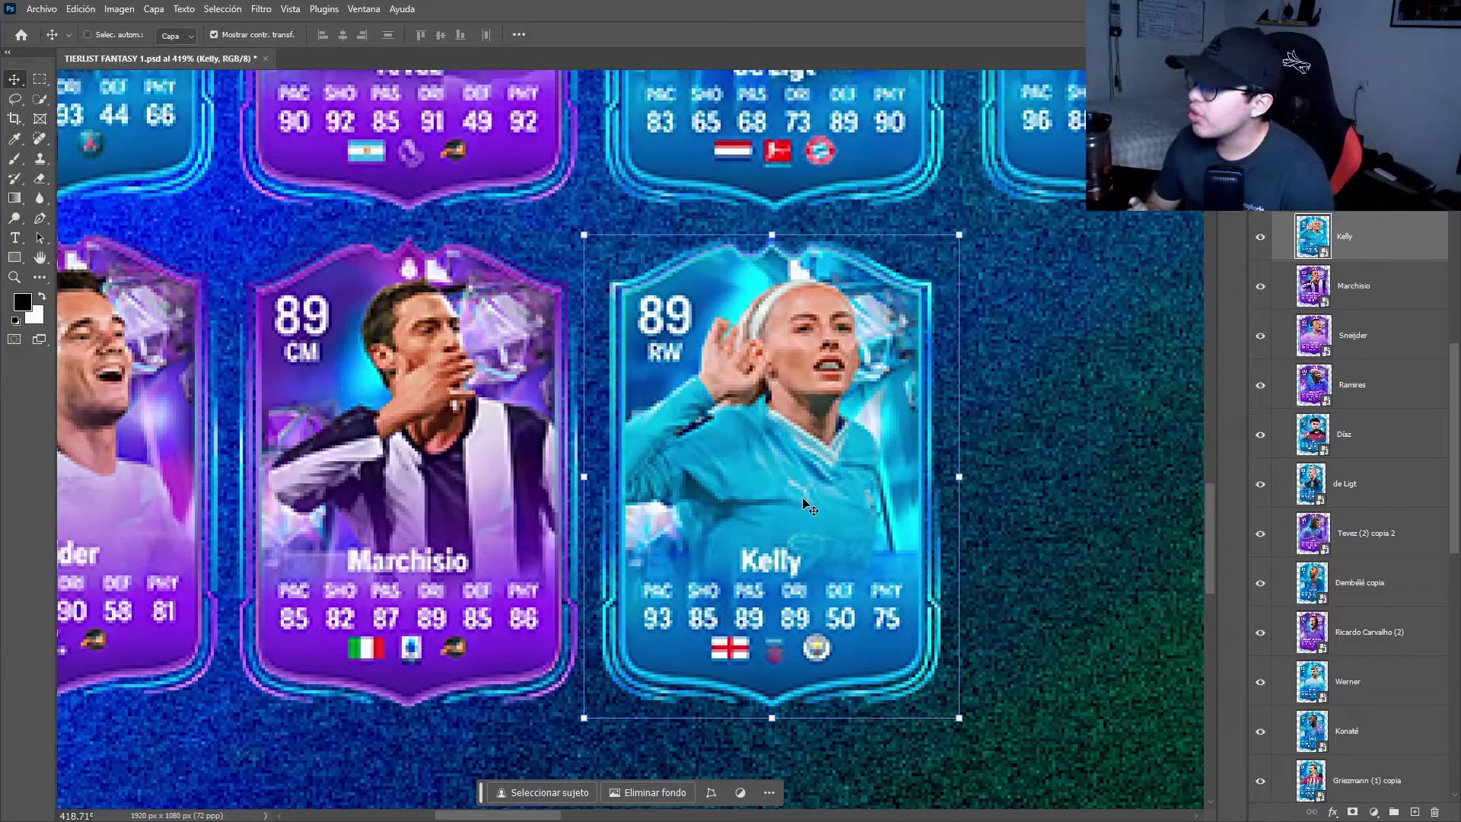
{"action": "mouse_move", "coordinate": [624, 818]}
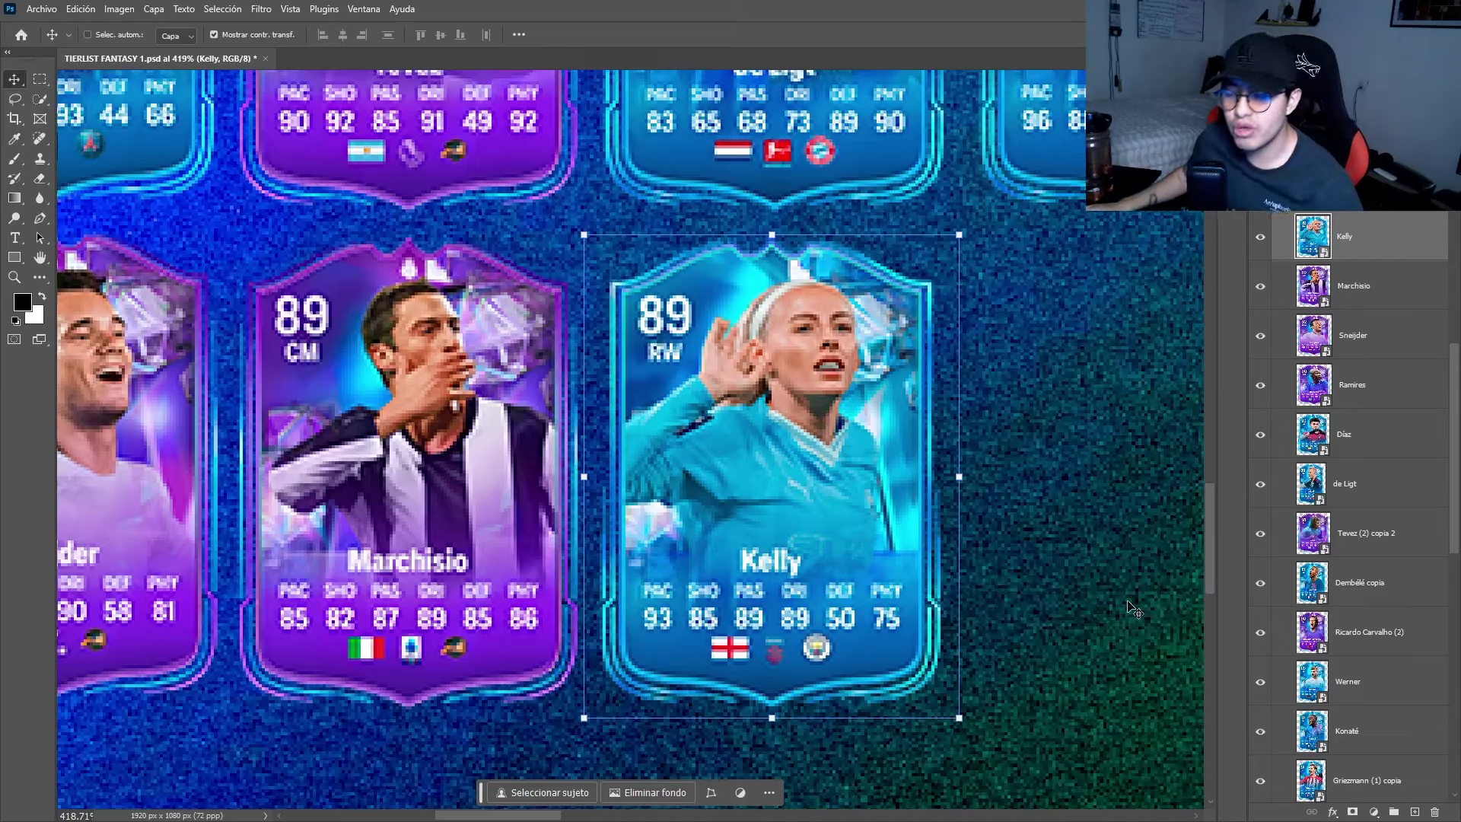
Make the Marquinhos card visible beside Kelly, select its layer and look at it up close.
{"action": "scroll", "coordinate": [813, 506], "scroll_direction": "down", "scroll_amount": 2}
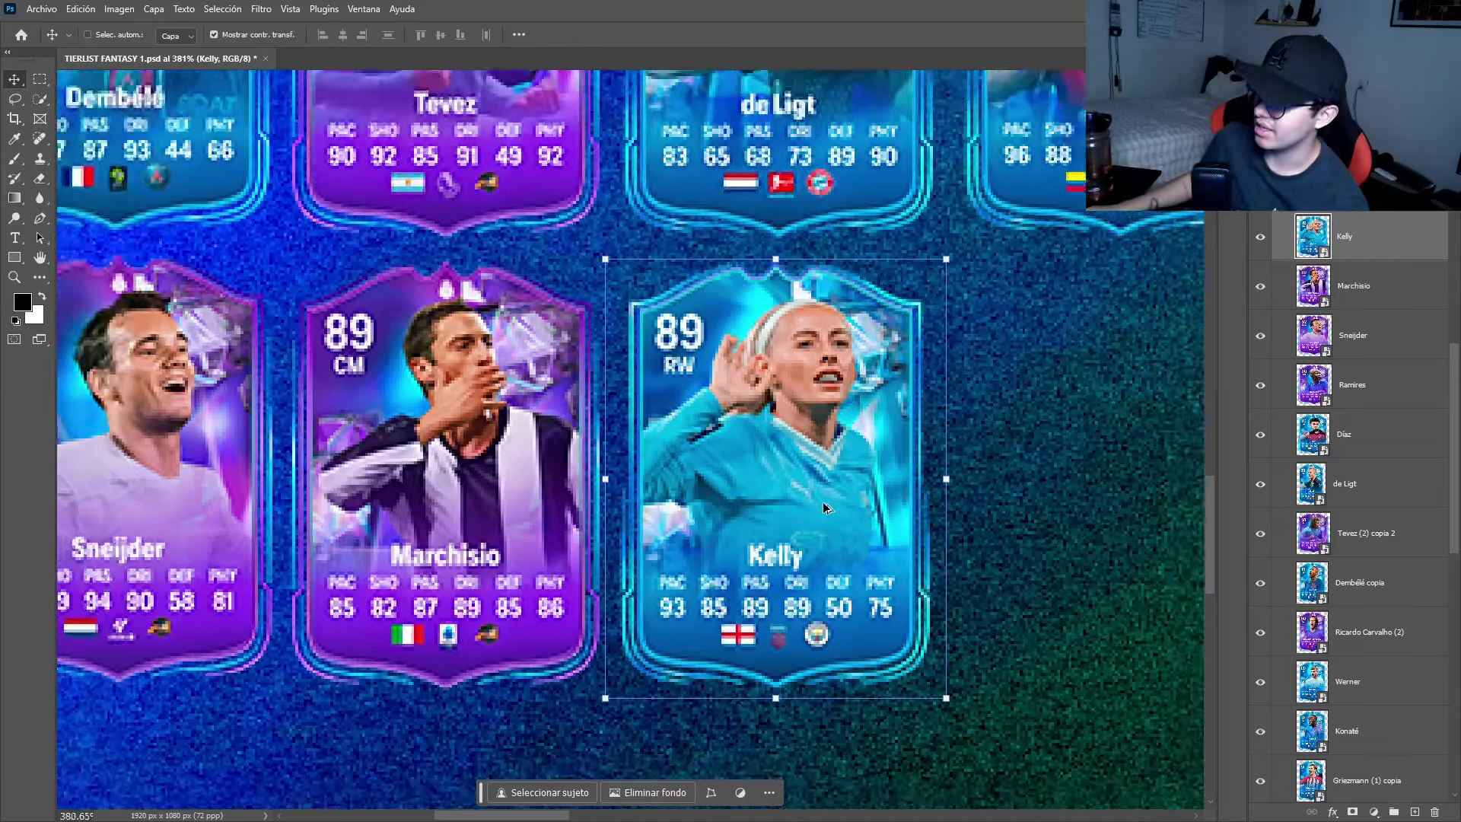
{"action": "scroll", "coordinate": [841, 475], "scroll_direction": "right", "scroll_amount": 2}
{"action": "scroll", "coordinate": [1260, 304], "scroll_direction": "up", "scroll_amount": 2}
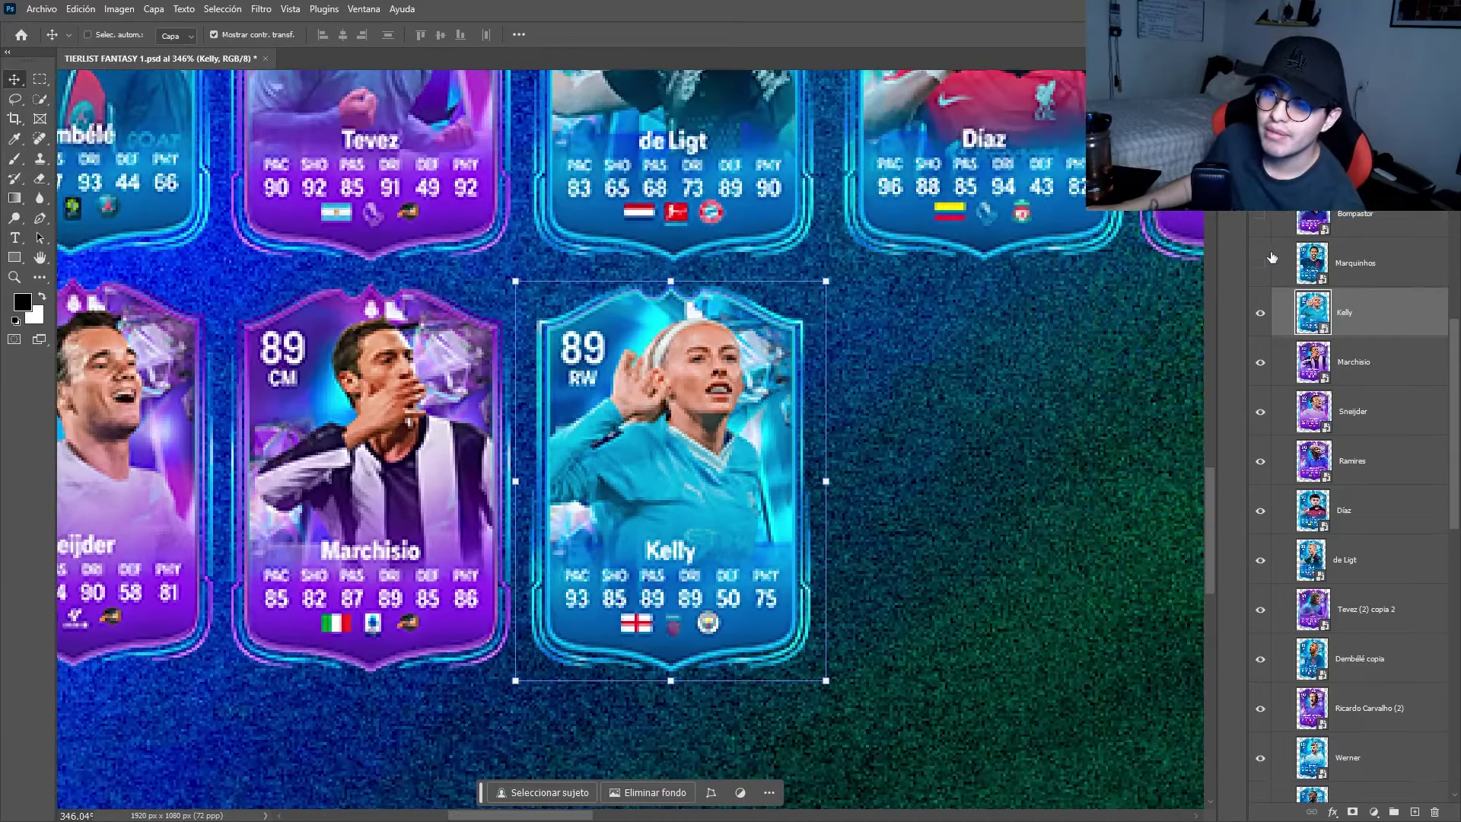
{"action": "left_click", "coordinate": [1260, 264]}
{"action": "left_click", "coordinate": [947, 516], "text": "ctrl"}
{"action": "scroll", "coordinate": [948, 515], "scroll_direction": "right", "scroll_amount": 3}
{"action": "scroll", "coordinate": [948, 516], "scroll_direction": "up", "scroll_amount": 2}
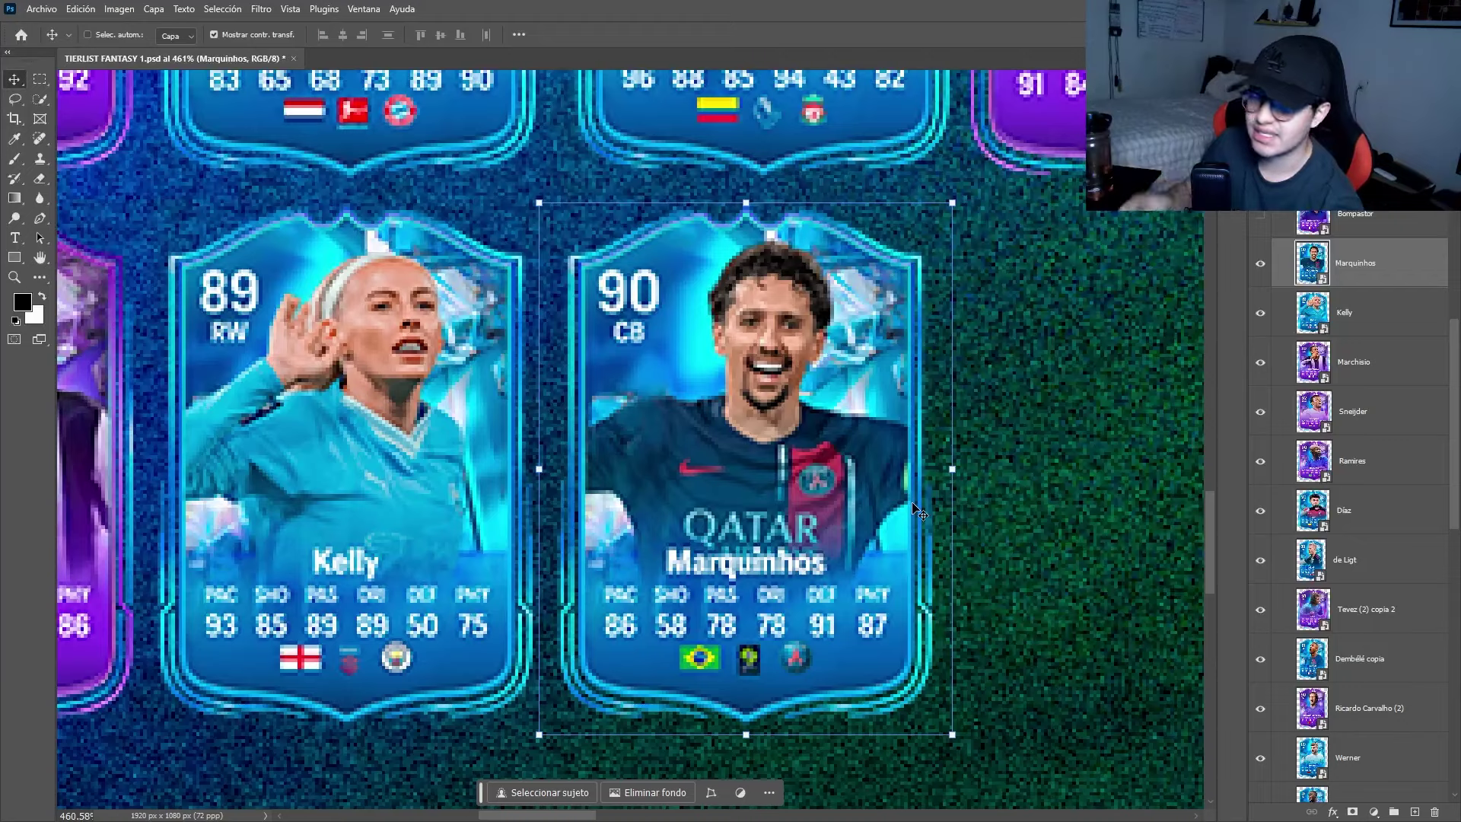
Make the Bompastor card visible beside Marquinhos at the end of the fourth row.
{"action": "scroll", "coordinate": [918, 511], "scroll_direction": "down", "scroll_amount": 6}
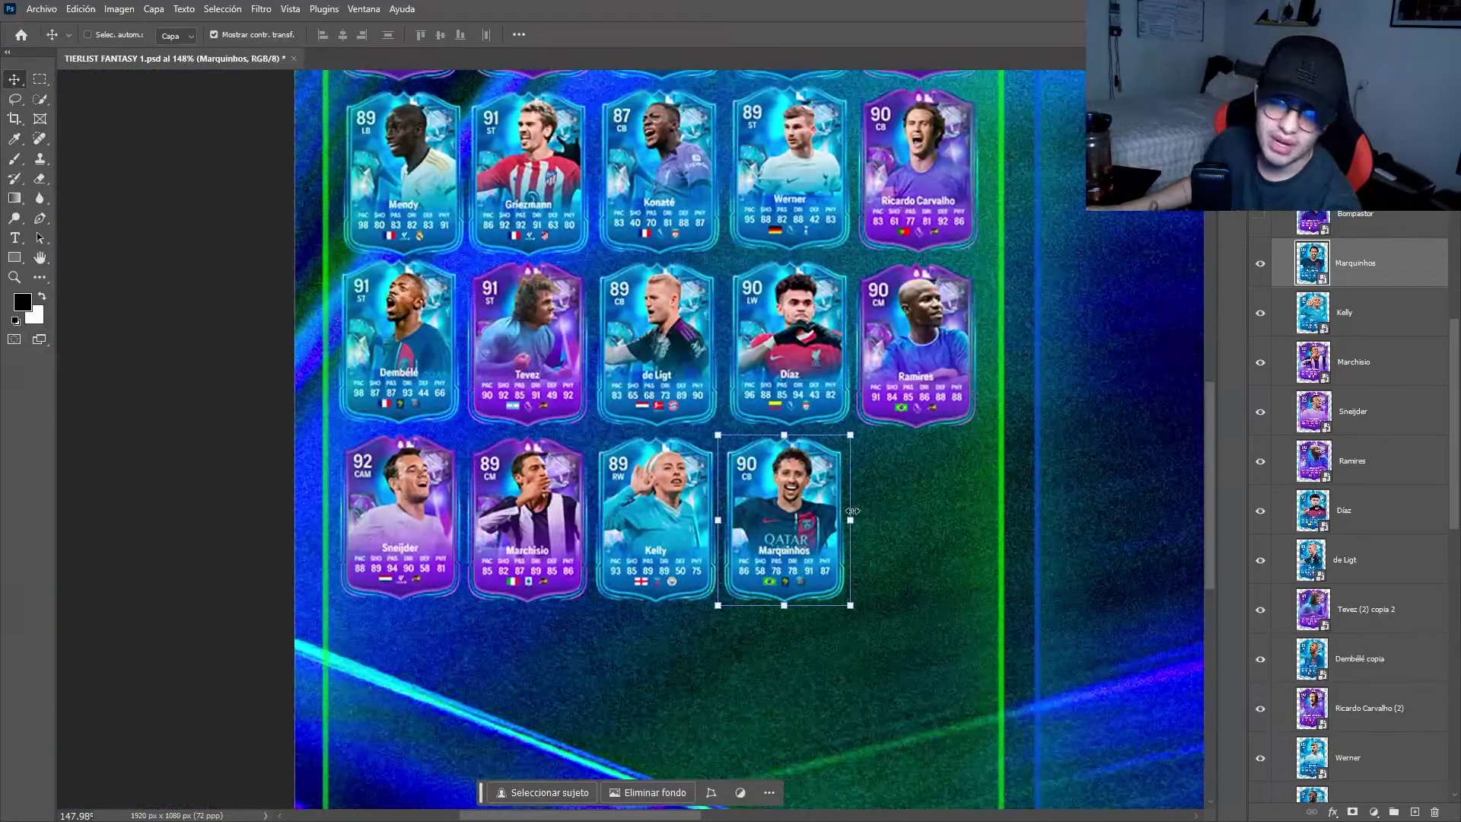
{"action": "scroll", "coordinate": [1019, 522], "scroll_direction": "up", "scroll_amount": 3}
{"action": "scroll", "coordinate": [741, 563], "scroll_direction": "up", "scroll_amount": 2}
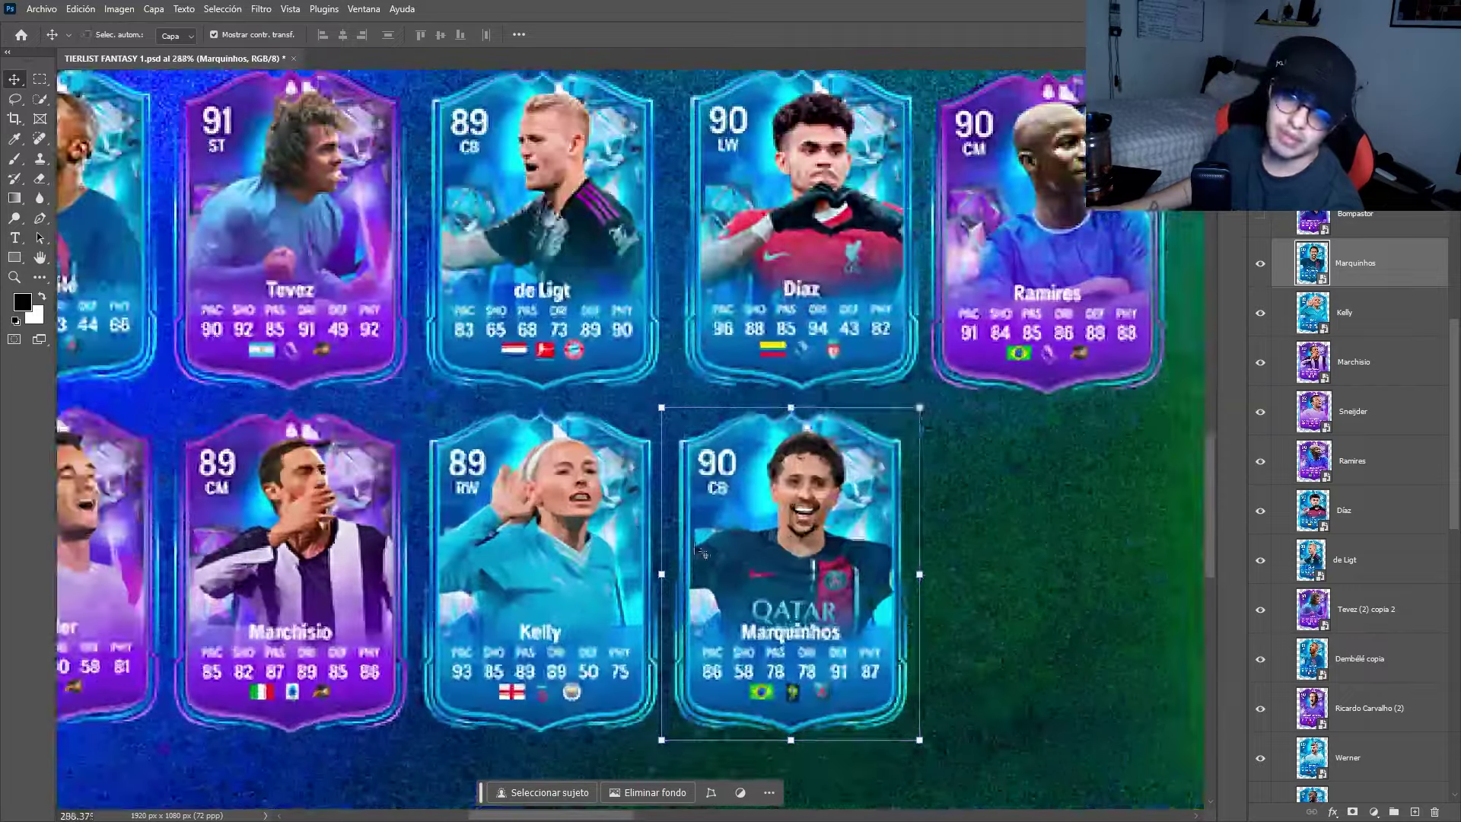
{"action": "scroll", "coordinate": [742, 563], "scroll_direction": "right", "scroll_amount": 4}
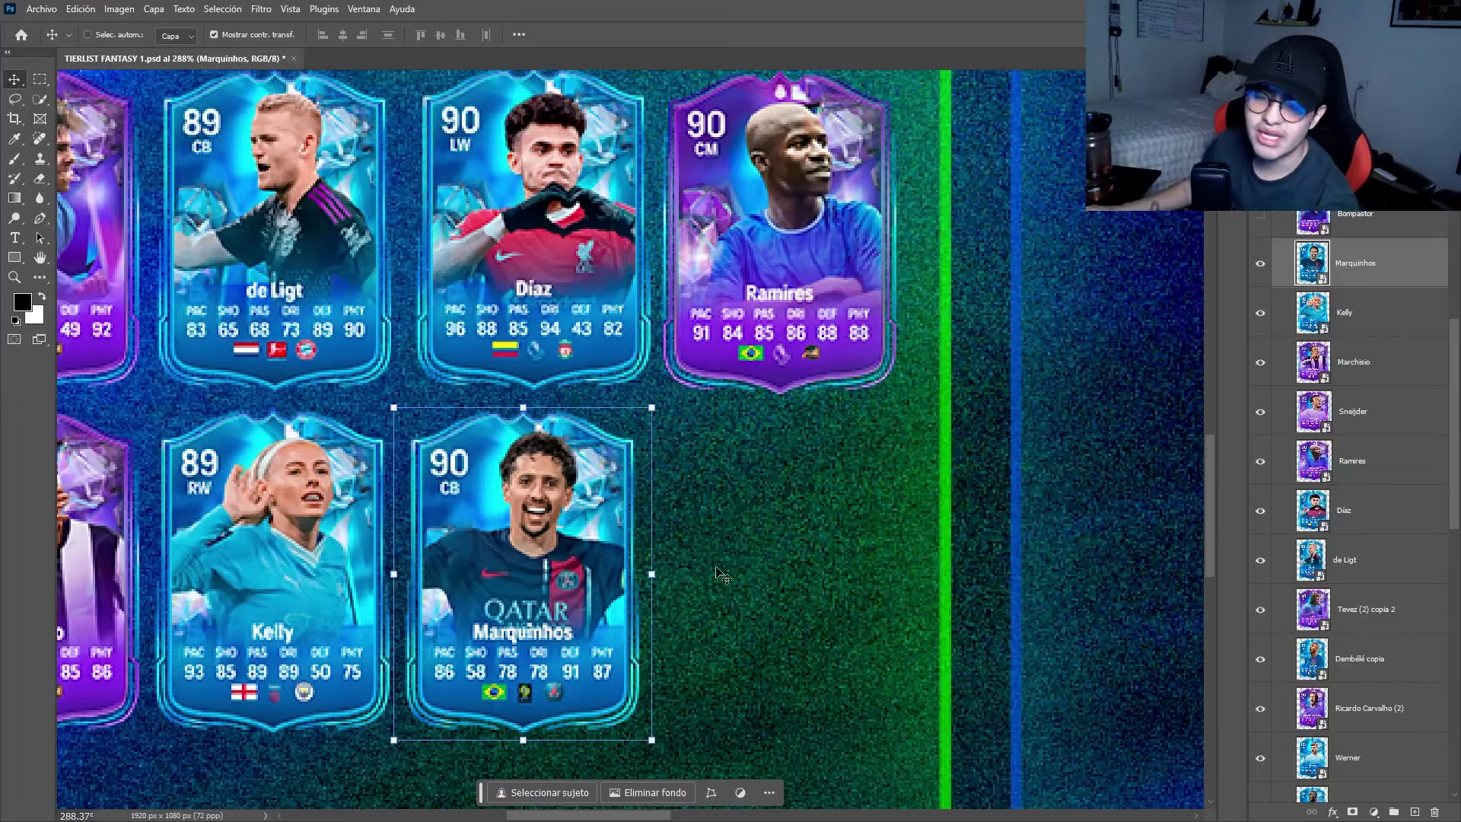
{"action": "scroll", "coordinate": [745, 551], "scroll_direction": "up", "scroll_amount": 1}
{"action": "scroll", "coordinate": [1263, 381], "scroll_direction": "up", "scroll_amount": 1}
{"action": "left_click", "coordinate": [1259, 271]}
{"action": "scroll", "coordinate": [650, 520], "scroll_direction": "down", "scroll_amount": 2}
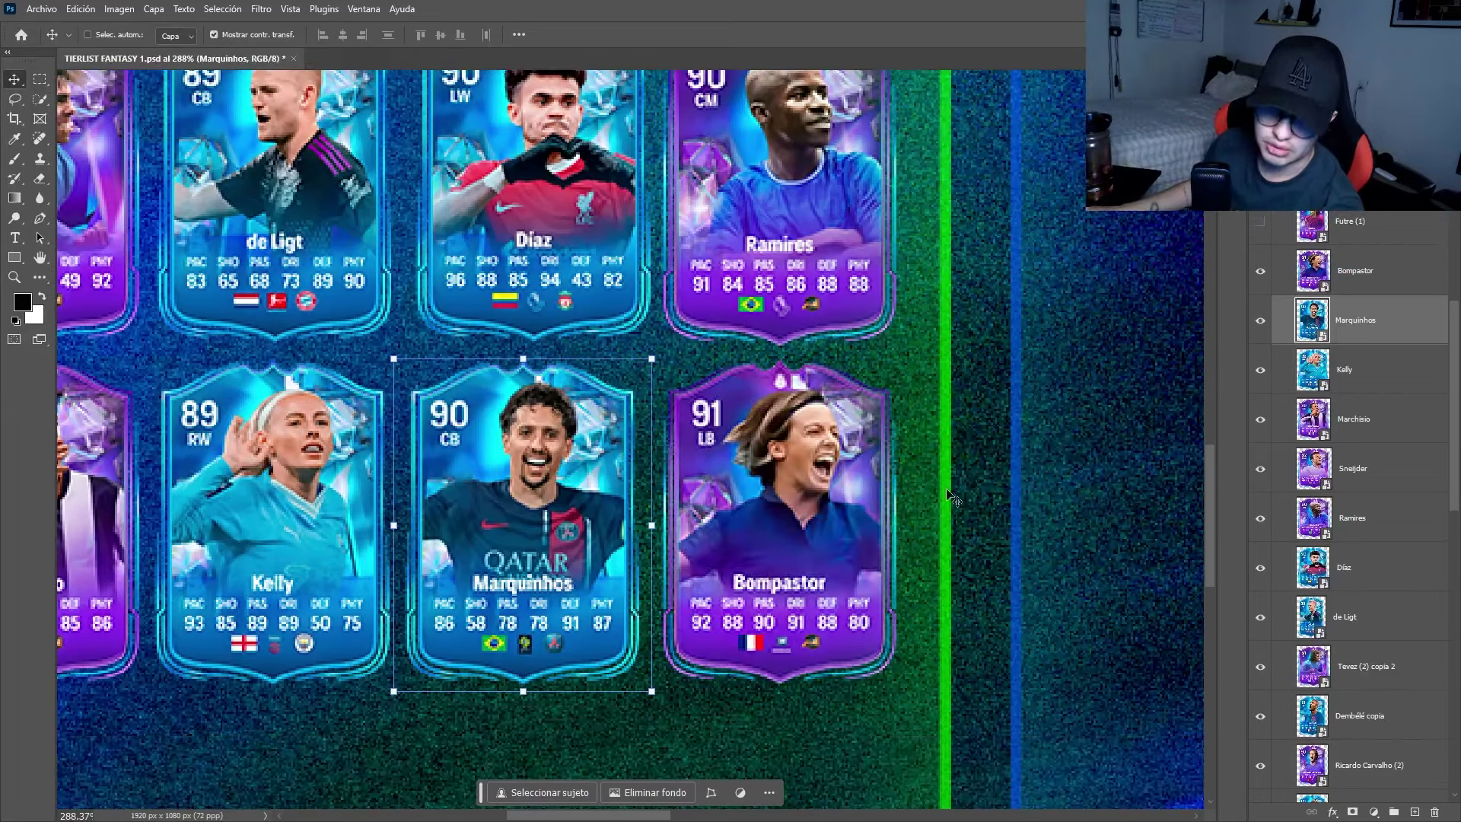
Select the Bompastor layer and look at its card up close.
{"action": "scroll", "coordinate": [651, 525], "scroll_direction": "up", "scroll_amount": 5}
{"action": "scroll", "coordinate": [650, 586], "scroll_direction": "down", "scroll_amount": 1}
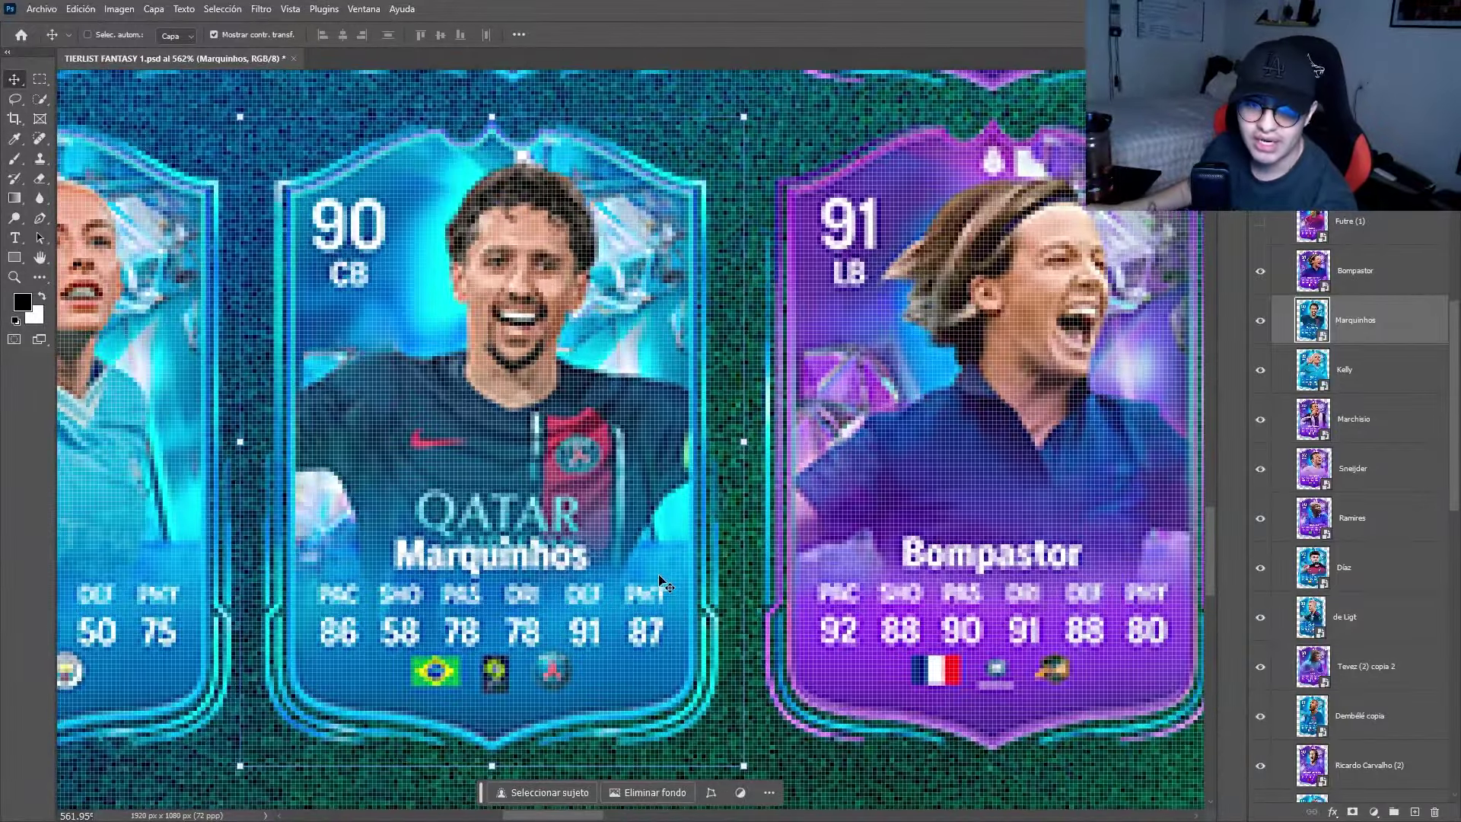
{"action": "scroll", "coordinate": [654, 381], "scroll_direction": "down", "scroll_amount": 2}
{"action": "left_click", "coordinate": [1350, 280]}
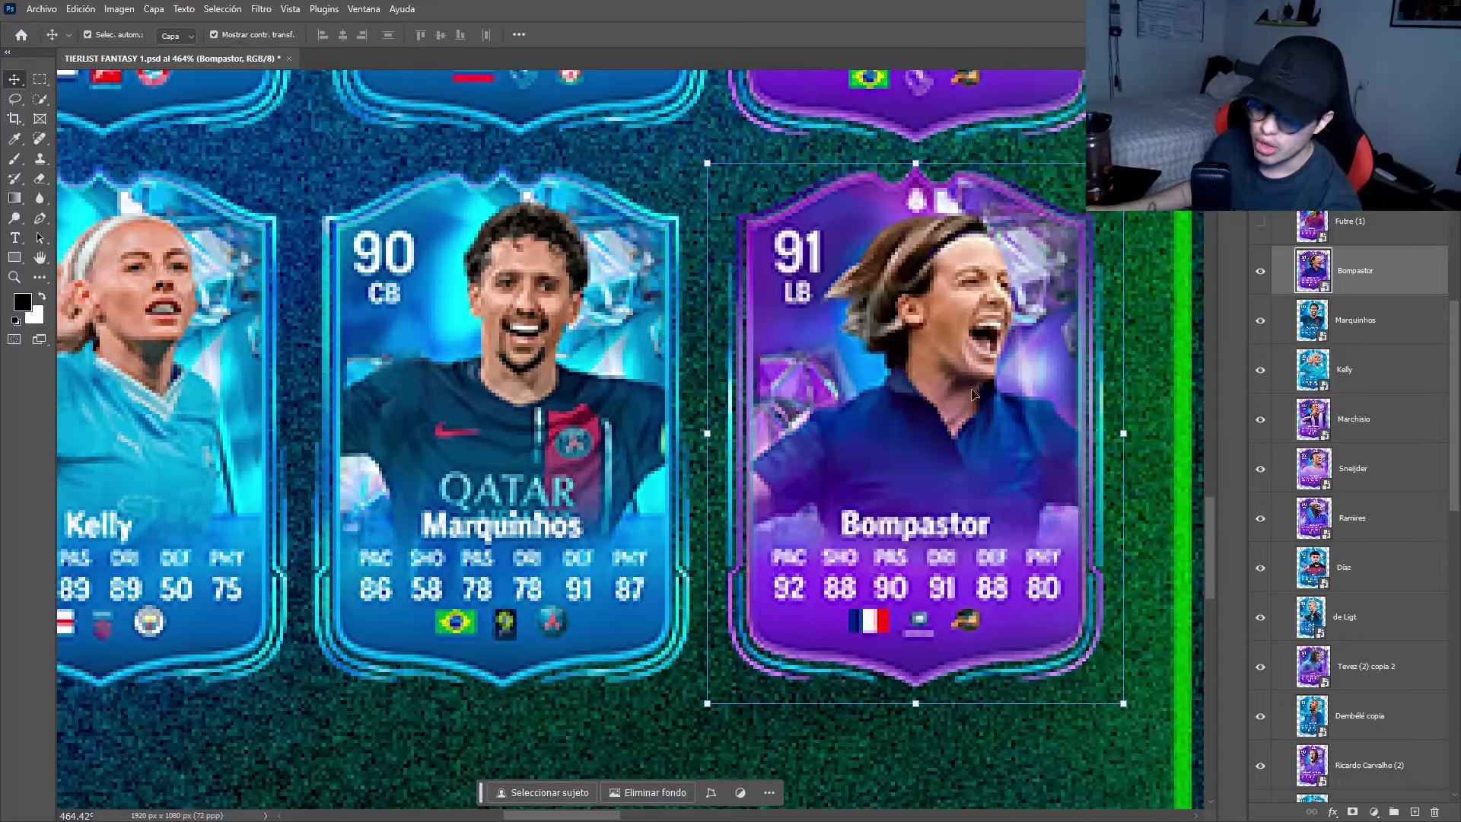
{"action": "scroll", "coordinate": [966, 390], "scroll_direction": "right", "scroll_amount": 1}
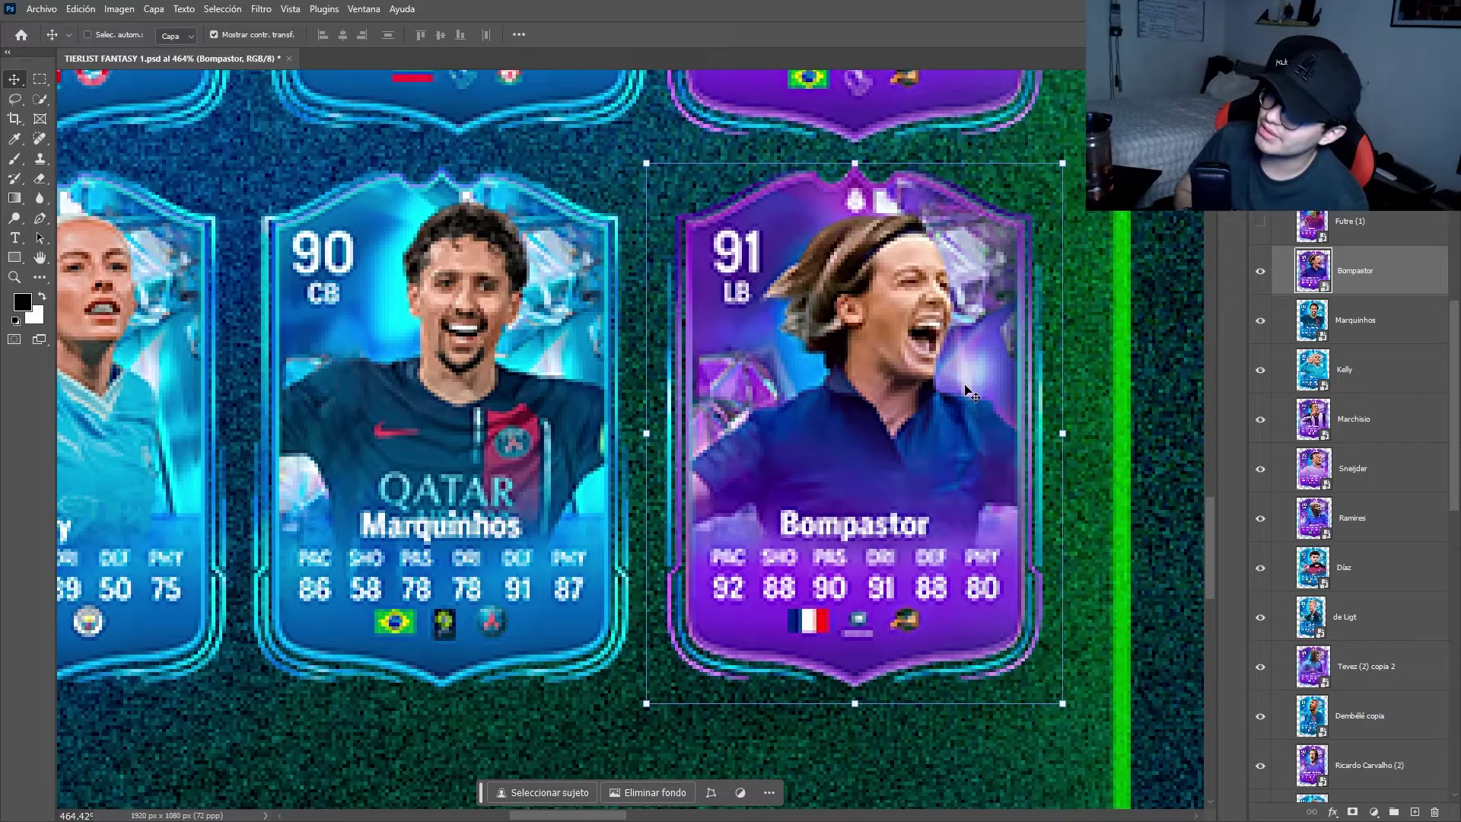
Make the Futre card visible at the start of the fifth row, select its layer and look at it up close.
{"action": "scroll", "coordinate": [970, 392], "scroll_direction": "down", "scroll_amount": 6}
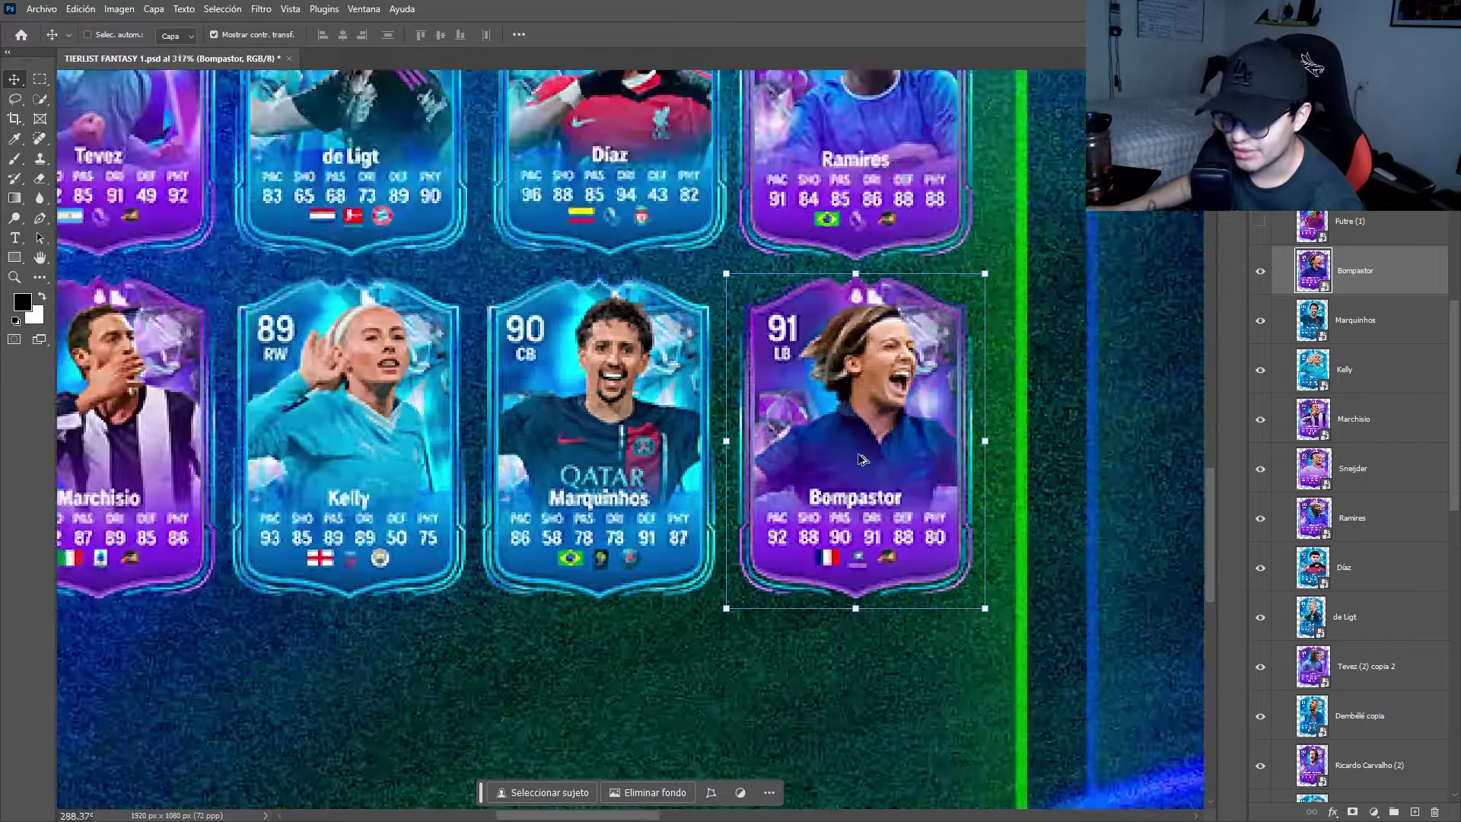
{"action": "left_click", "coordinate": [1336, 242]}
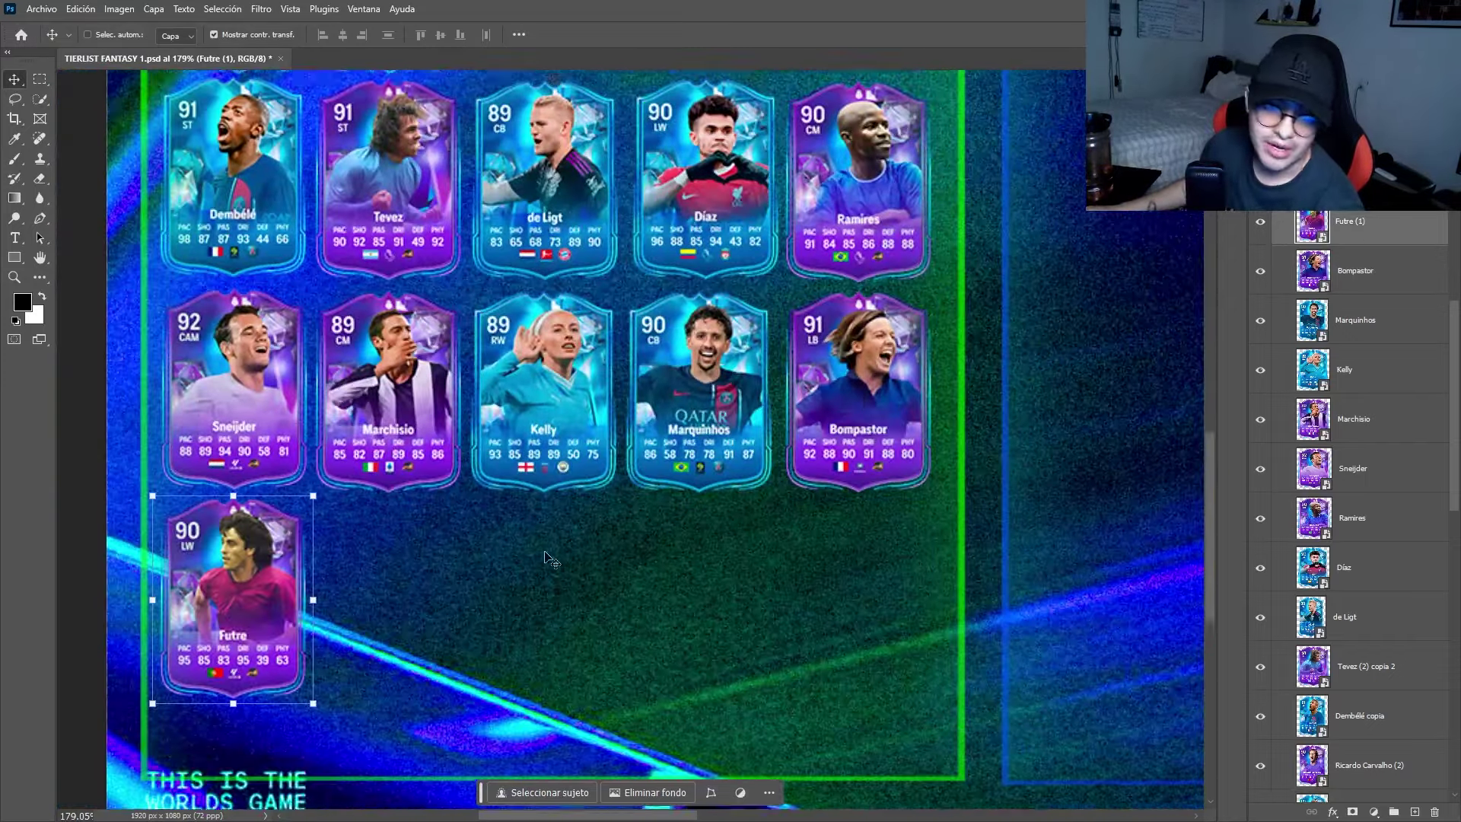
{"action": "scroll", "coordinate": [319, 620], "scroll_direction": "up", "scroll_amount": 3}
{"action": "scroll", "coordinate": [319, 620], "scroll_direction": "down", "scroll_amount": 3}
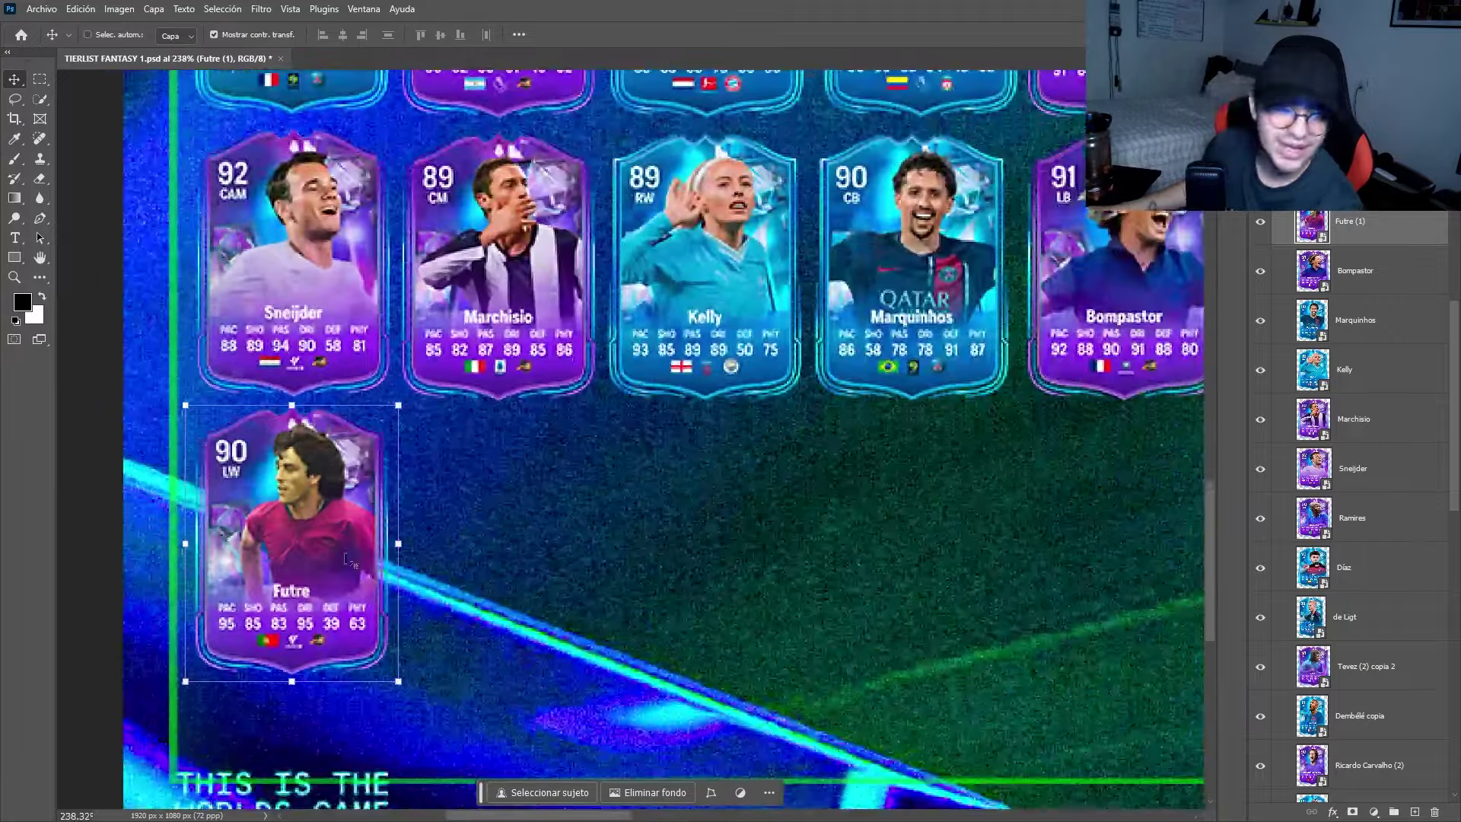
{"action": "scroll", "coordinate": [408, 490], "scroll_direction": "up", "scroll_amount": 5}
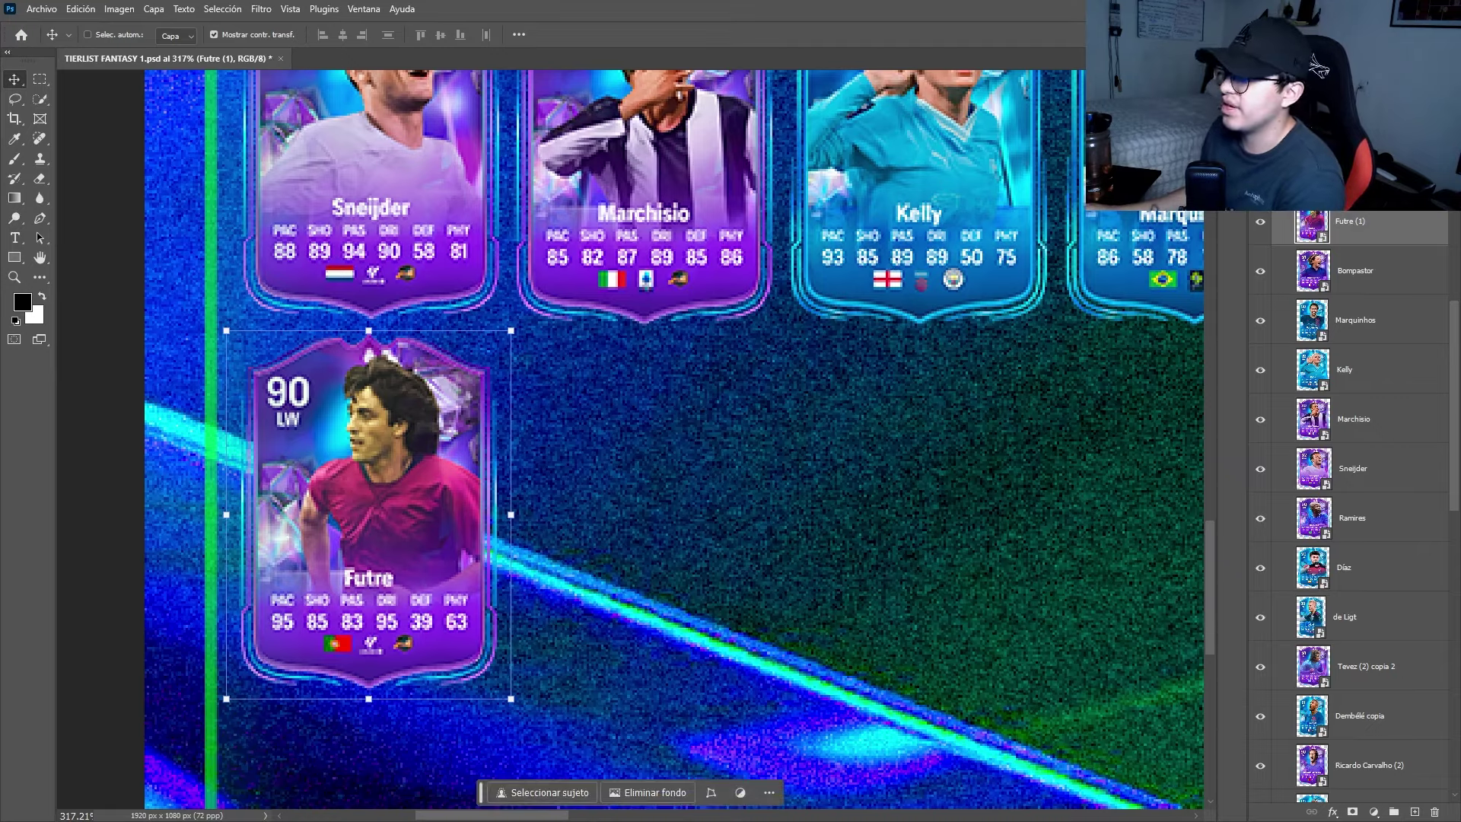
Make the Lizarazu card visible beside Futre in the fifth row and select its layer.
{"action": "scroll", "coordinate": [548, 542], "scroll_direction": "down", "scroll_amount": 3}
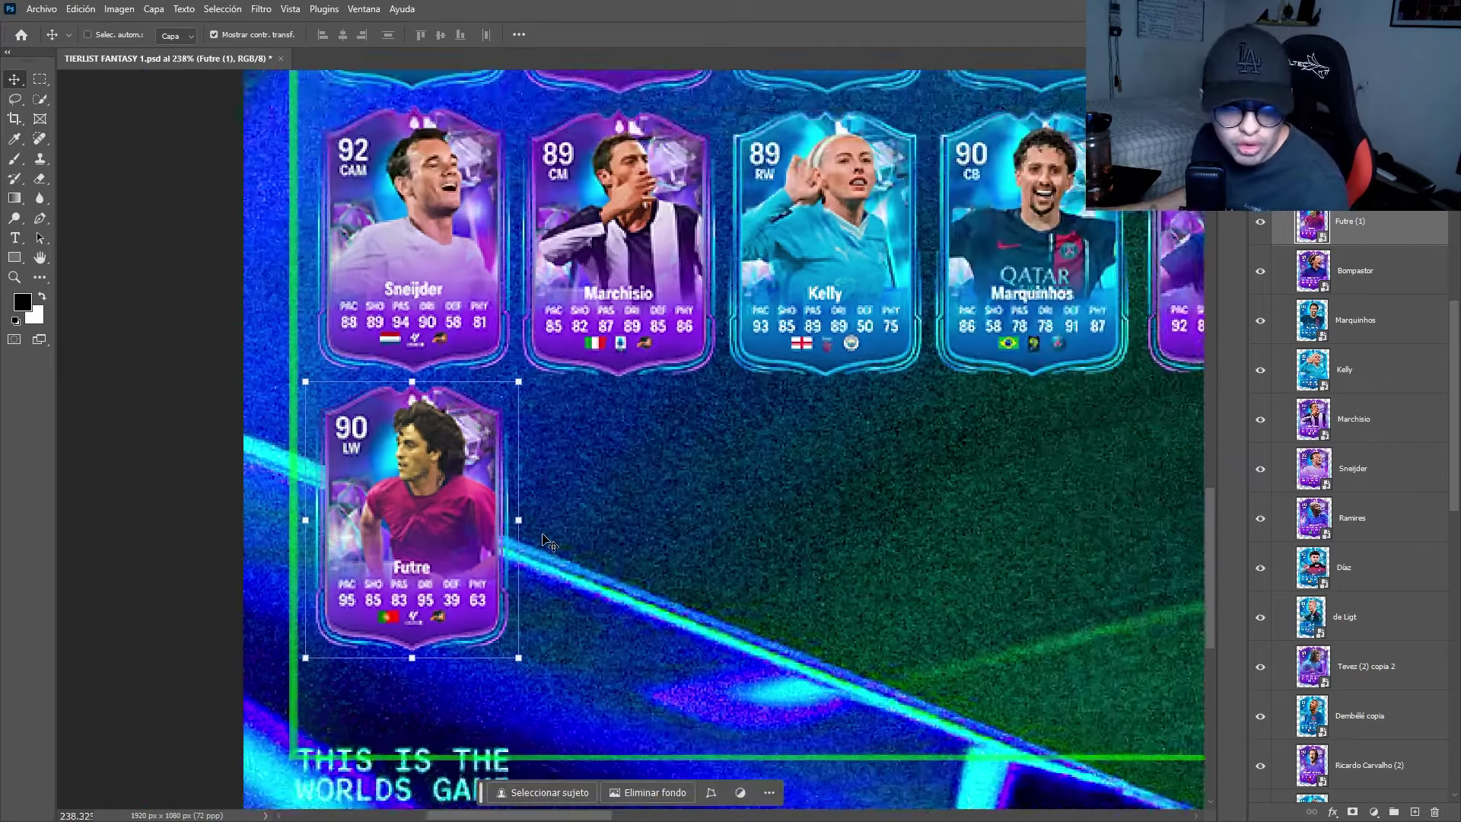
{"action": "scroll", "coordinate": [548, 542], "scroll_direction": "right", "scroll_amount": 2}
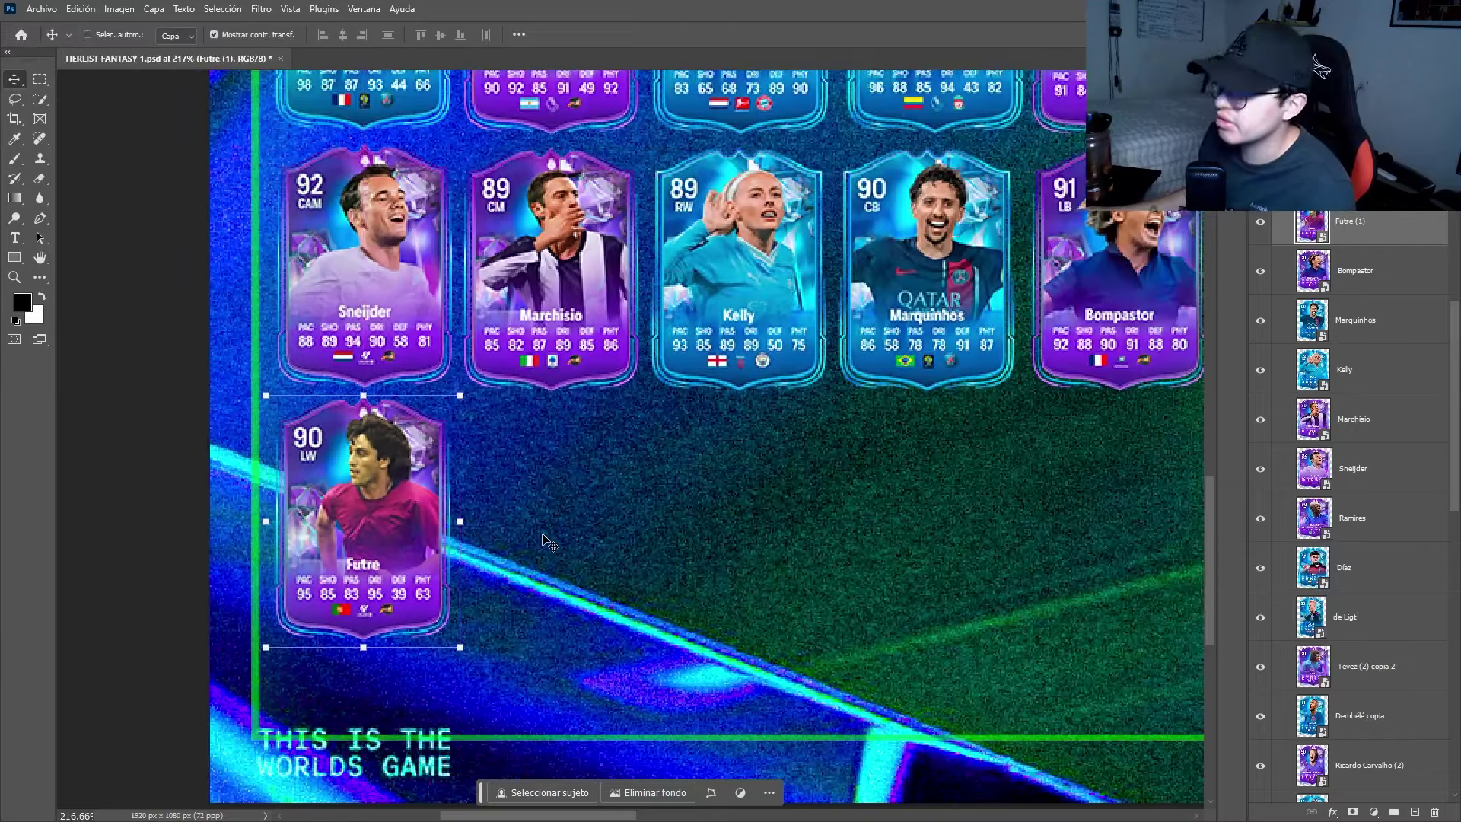
{"action": "scroll", "coordinate": [372, 582], "scroll_direction": "up", "scroll_amount": 3}
{"action": "scroll", "coordinate": [378, 597], "scroll_direction": "down", "scroll_amount": 2}
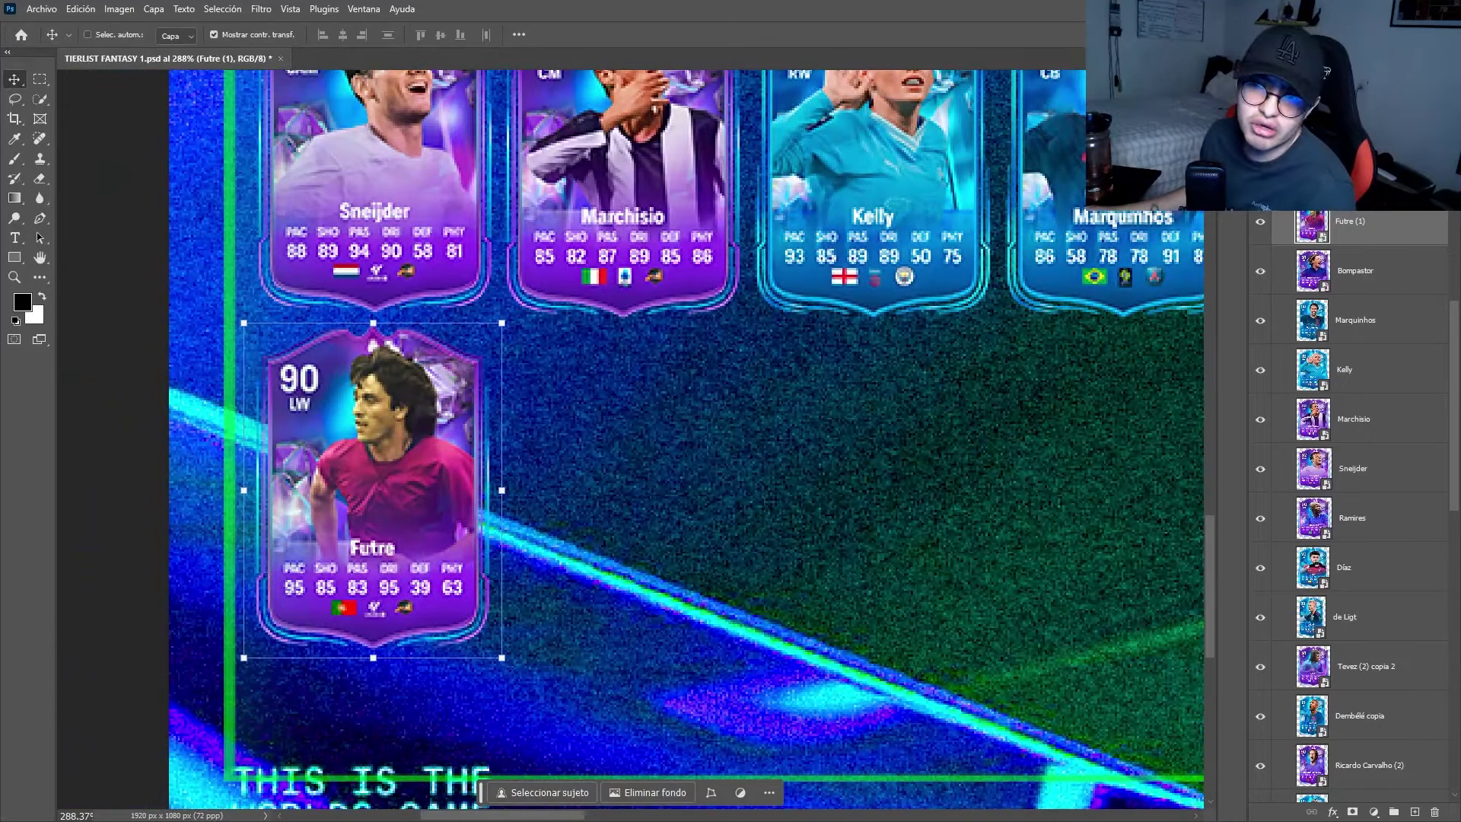
{"action": "left_click", "coordinate": [1292, 228]}
{"action": "left_click", "coordinate": [1263, 230]}
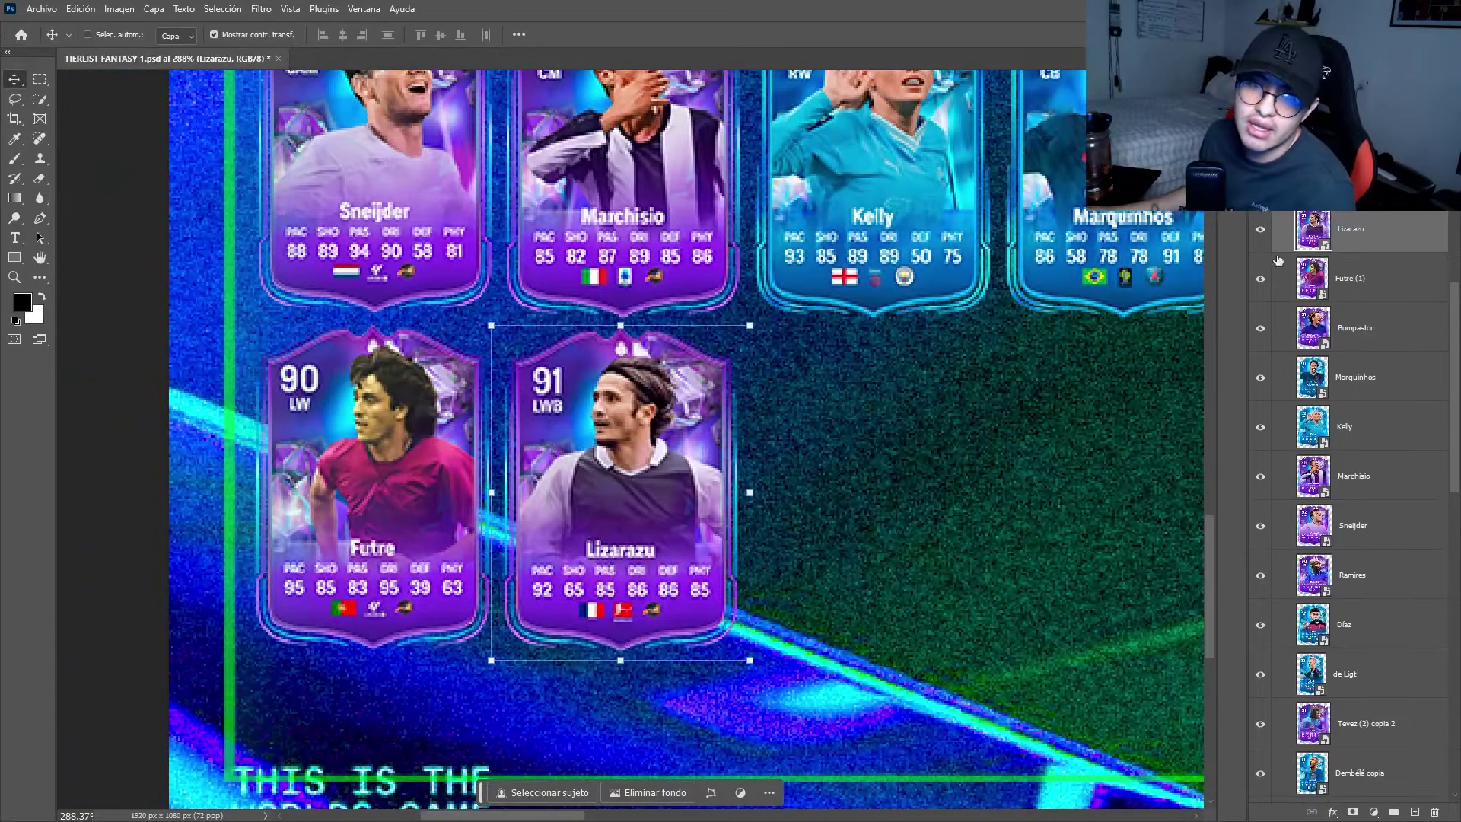
{"action": "scroll", "coordinate": [688, 479], "scroll_direction": "right", "scroll_amount": 3}
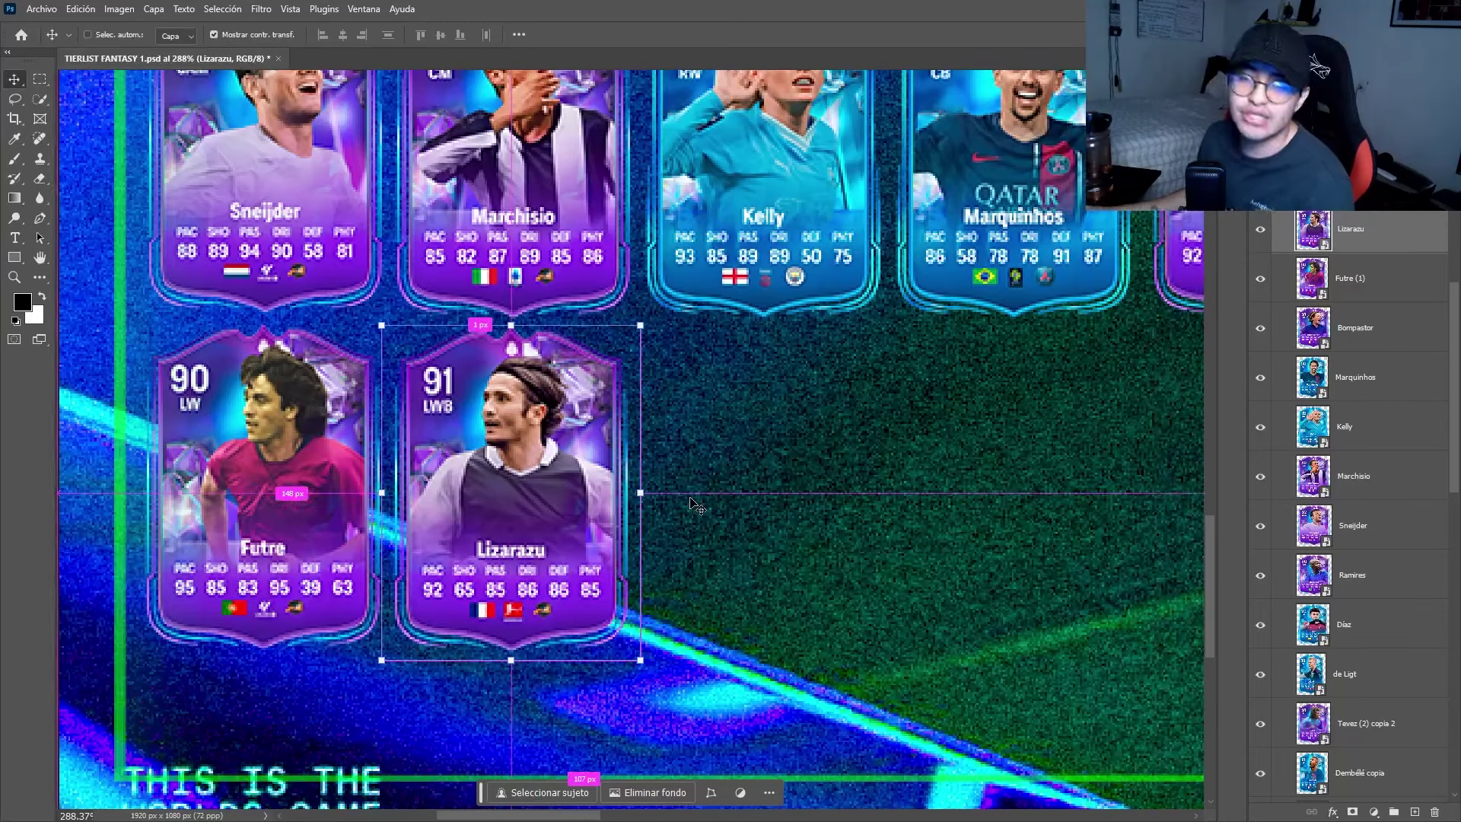
Review the META column, from the Futre and Lizarazu cards in the fifth row to the full set of revealed cards.
{"action": "left_click_drag", "start_coordinate": [694, 504], "coordinate": [694, 504]}
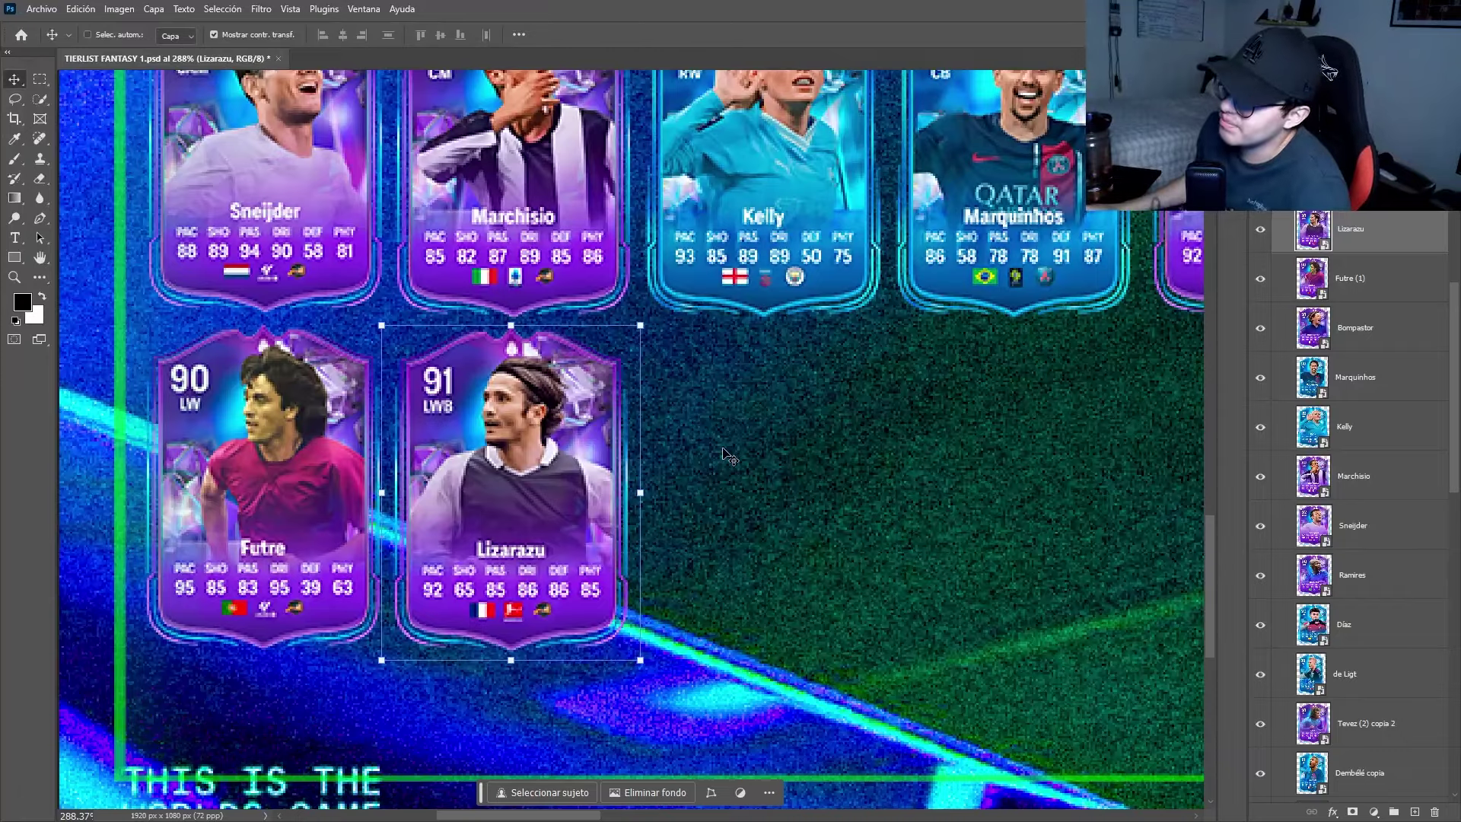
{"action": "scroll", "coordinate": [729, 455], "scroll_direction": "down", "scroll_amount": 3}
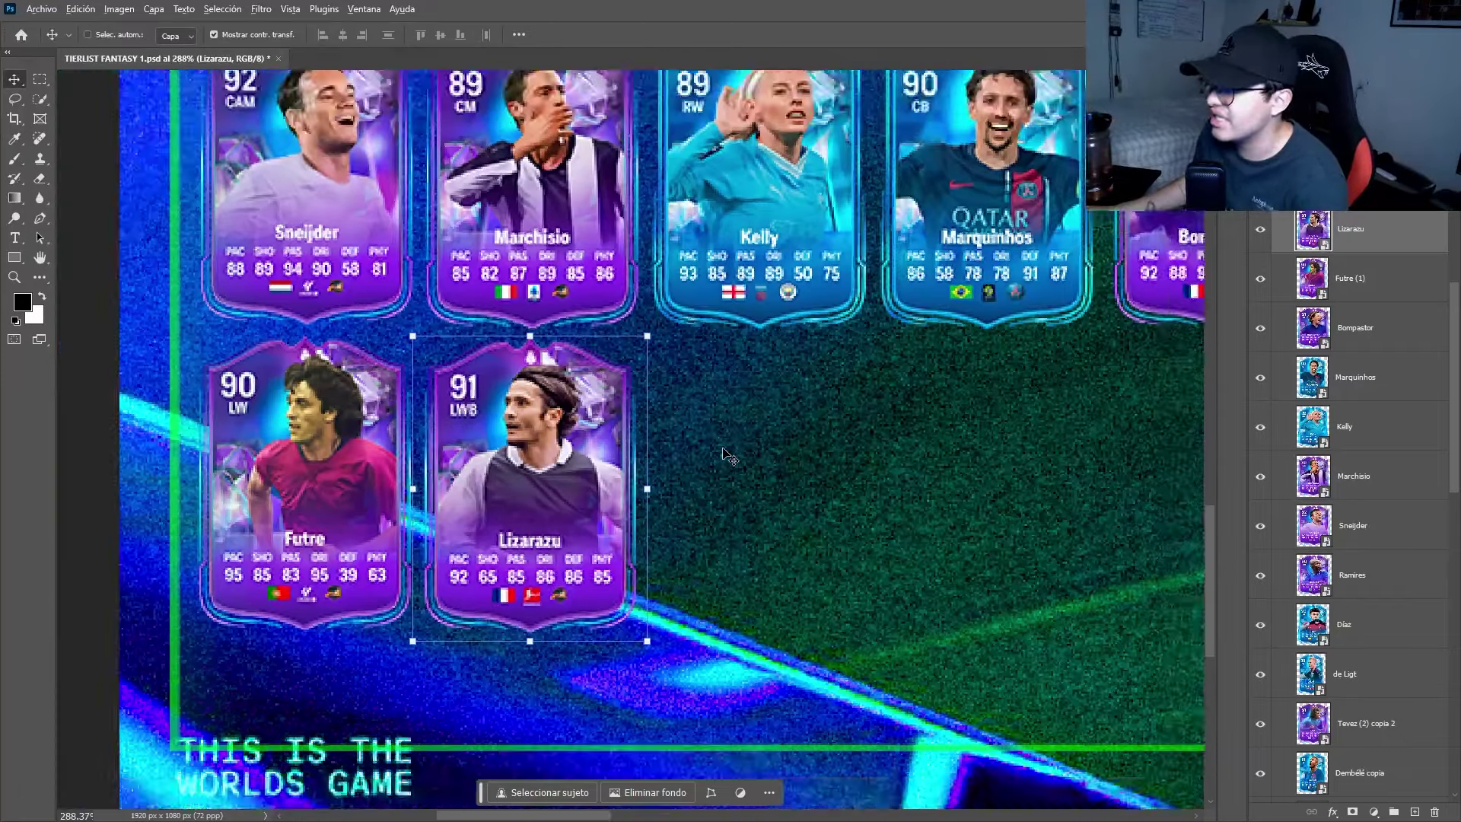
{"action": "scroll", "coordinate": [729, 455], "scroll_direction": "up", "scroll_amount": 5}
{"action": "scroll", "coordinate": [618, 572], "scroll_direction": "down", "scroll_amount": 5}
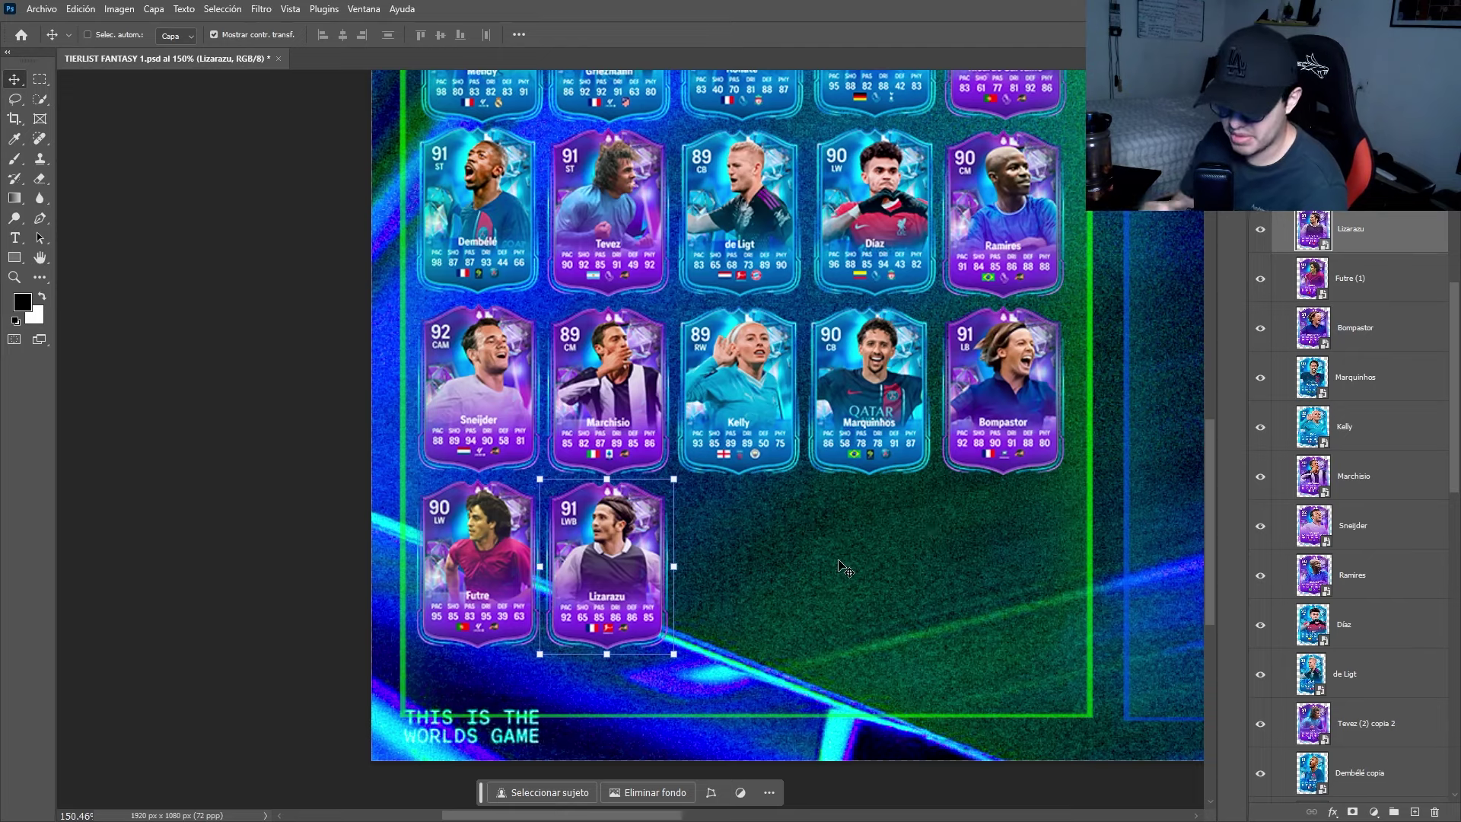
{"action": "scroll", "coordinate": [1308, 329], "scroll_direction": "up", "scroll_amount": 2}
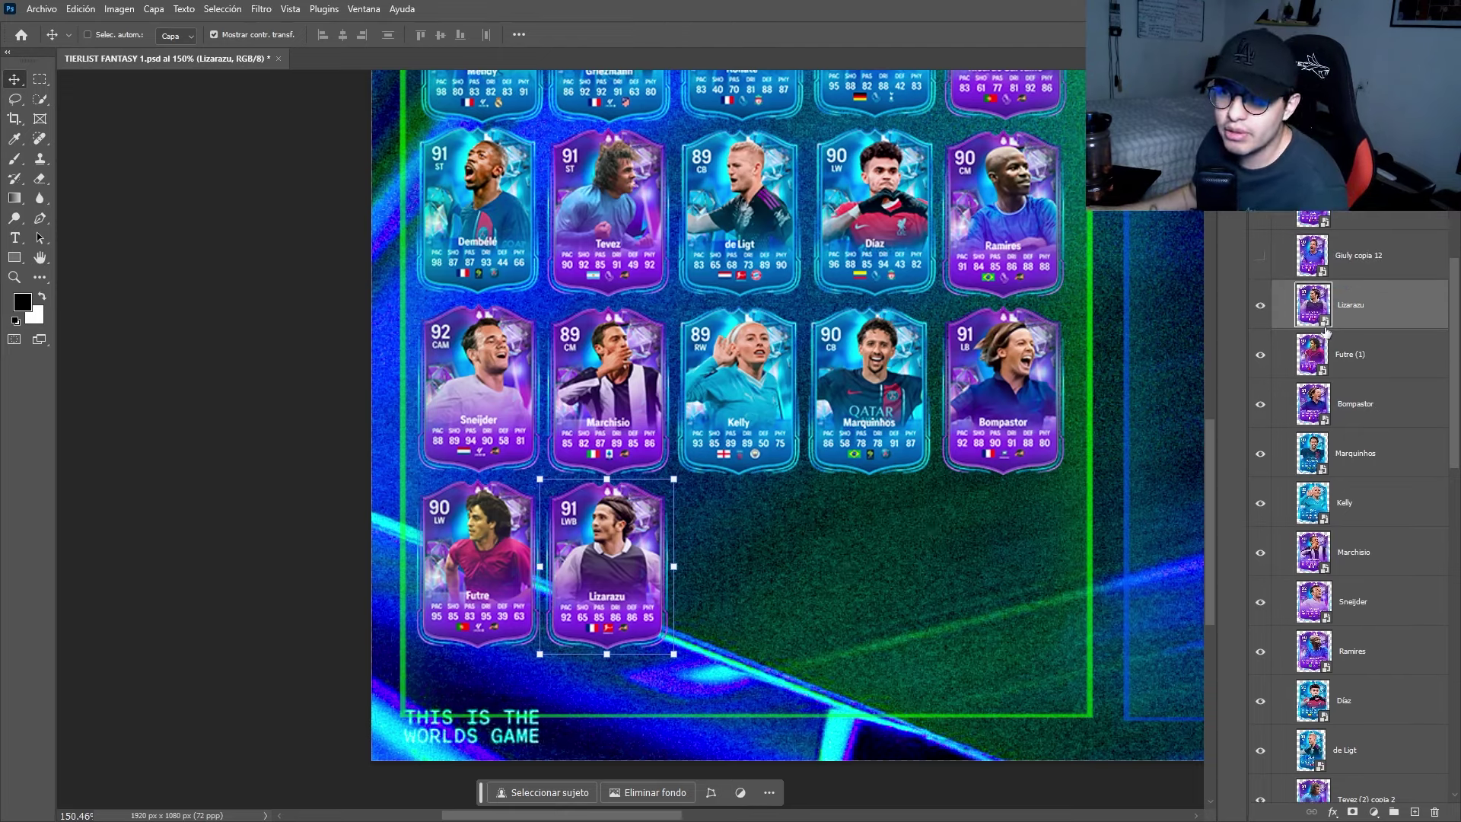
{"action": "scroll", "coordinate": [803, 404], "scroll_direction": "down", "scroll_amount": 3}
{"action": "scroll", "coordinate": [772, 463], "scroll_direction": "up", "scroll_amount": 1}
{"action": "scroll", "coordinate": [772, 463], "scroll_direction": "right", "scroll_amount": 2}
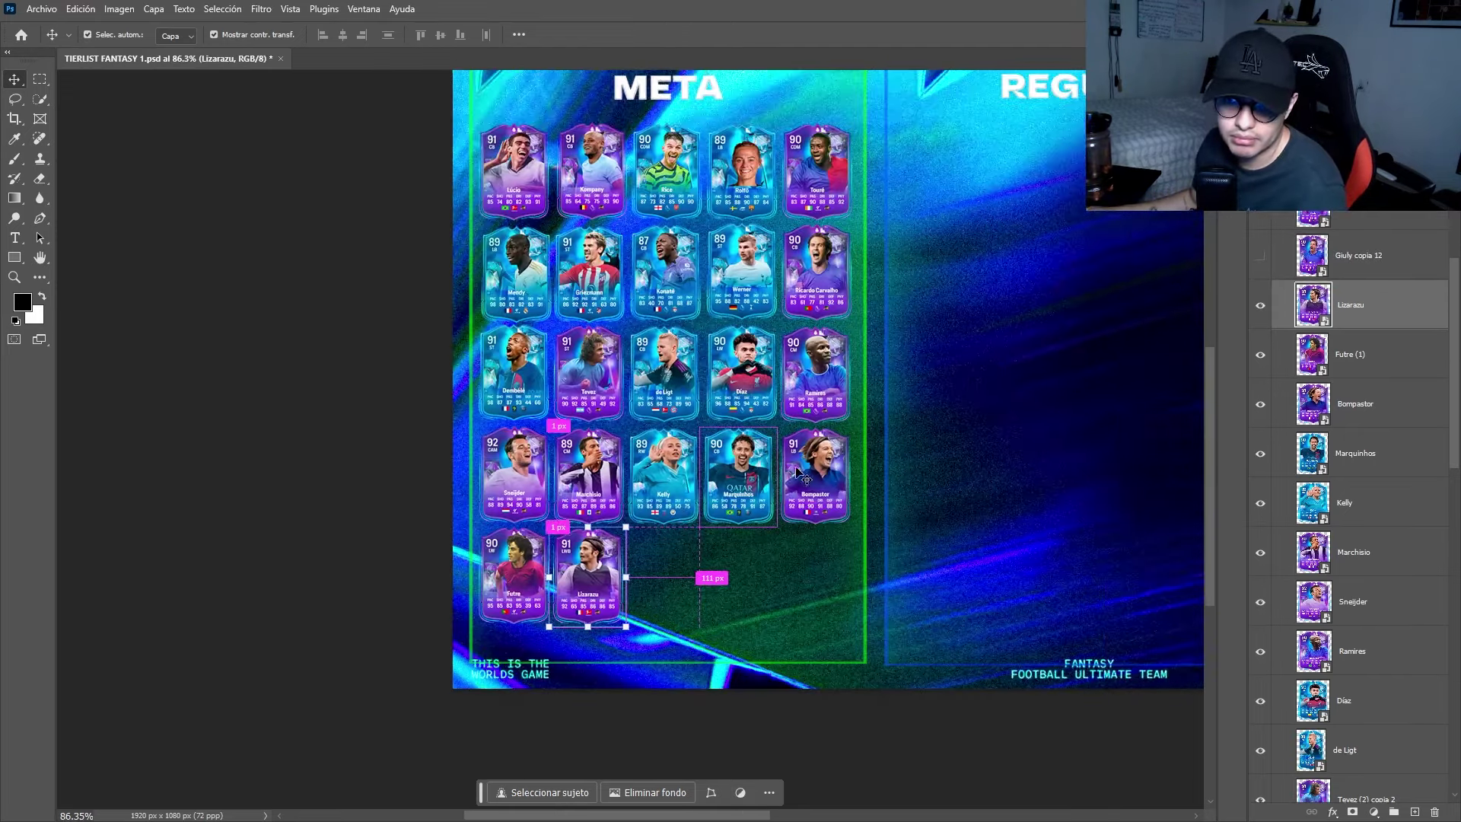
{"action": "scroll", "coordinate": [1355, 472], "scroll_direction": "up", "scroll_amount": 5}
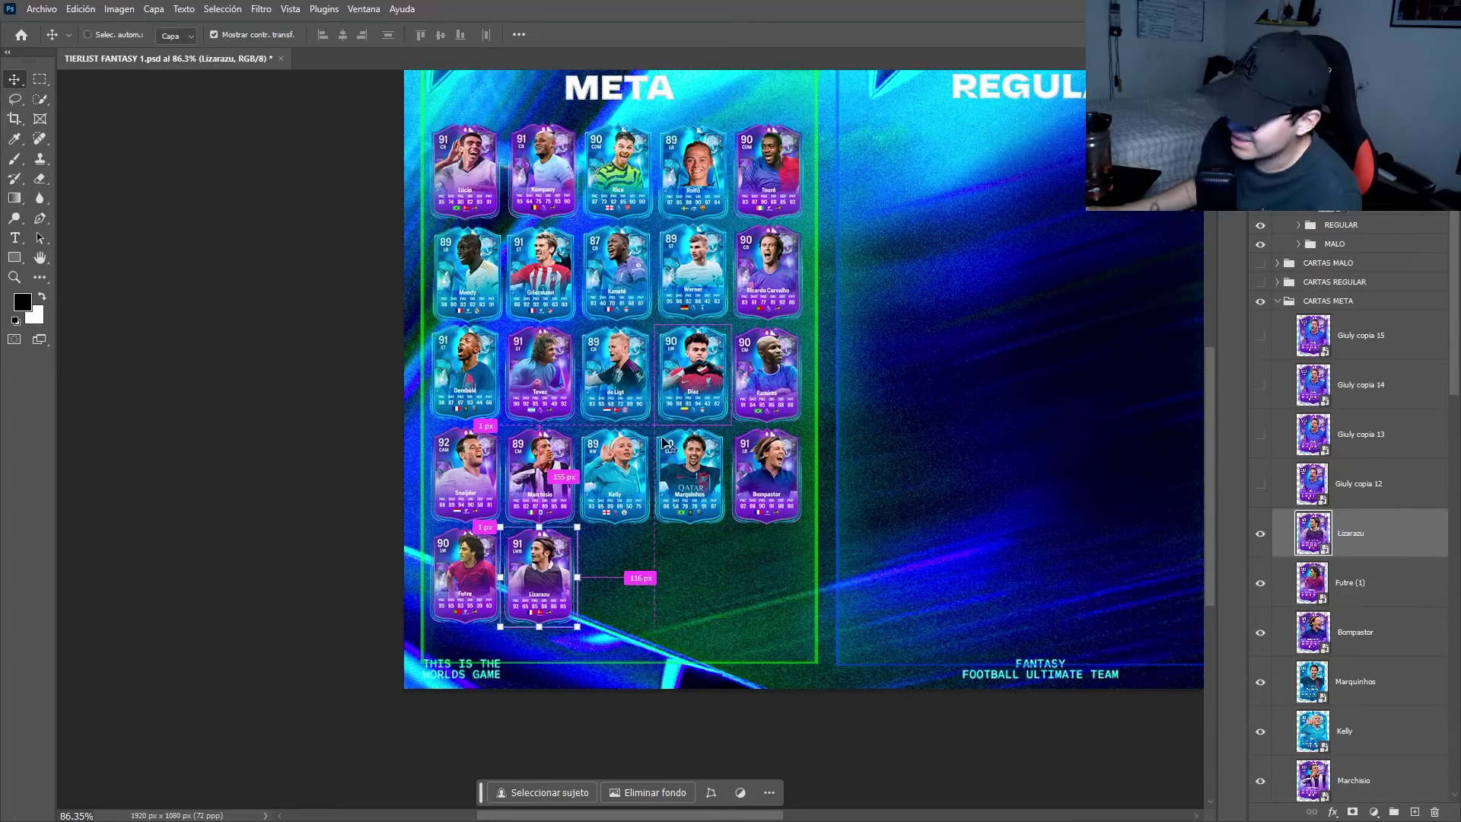
{"action": "scroll", "coordinate": [668, 500], "scroll_direction": "up", "scroll_amount": 3}
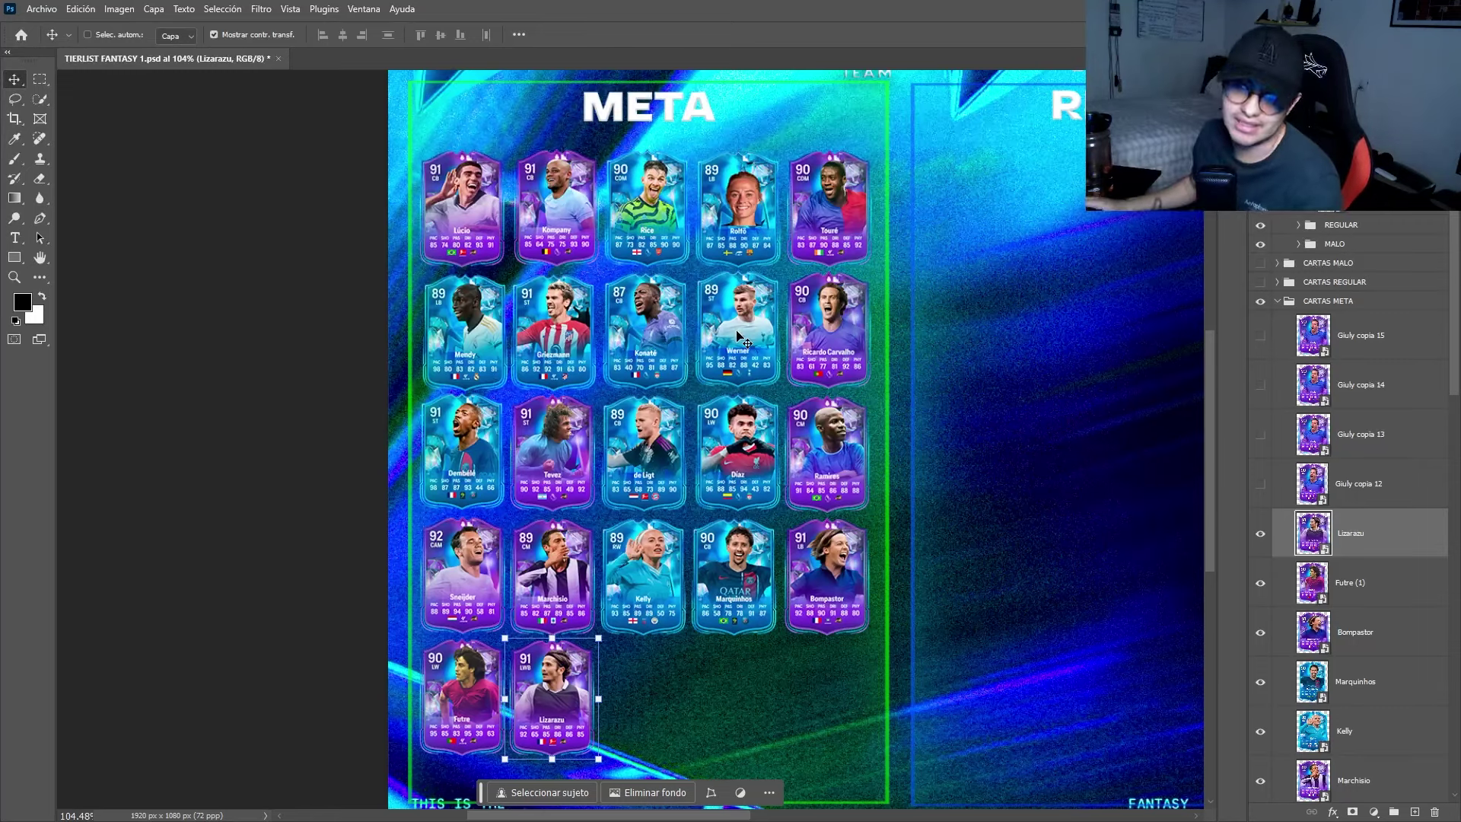
{"action": "scroll", "coordinate": [736, 338], "scroll_direction": "right", "scroll_amount": 2}
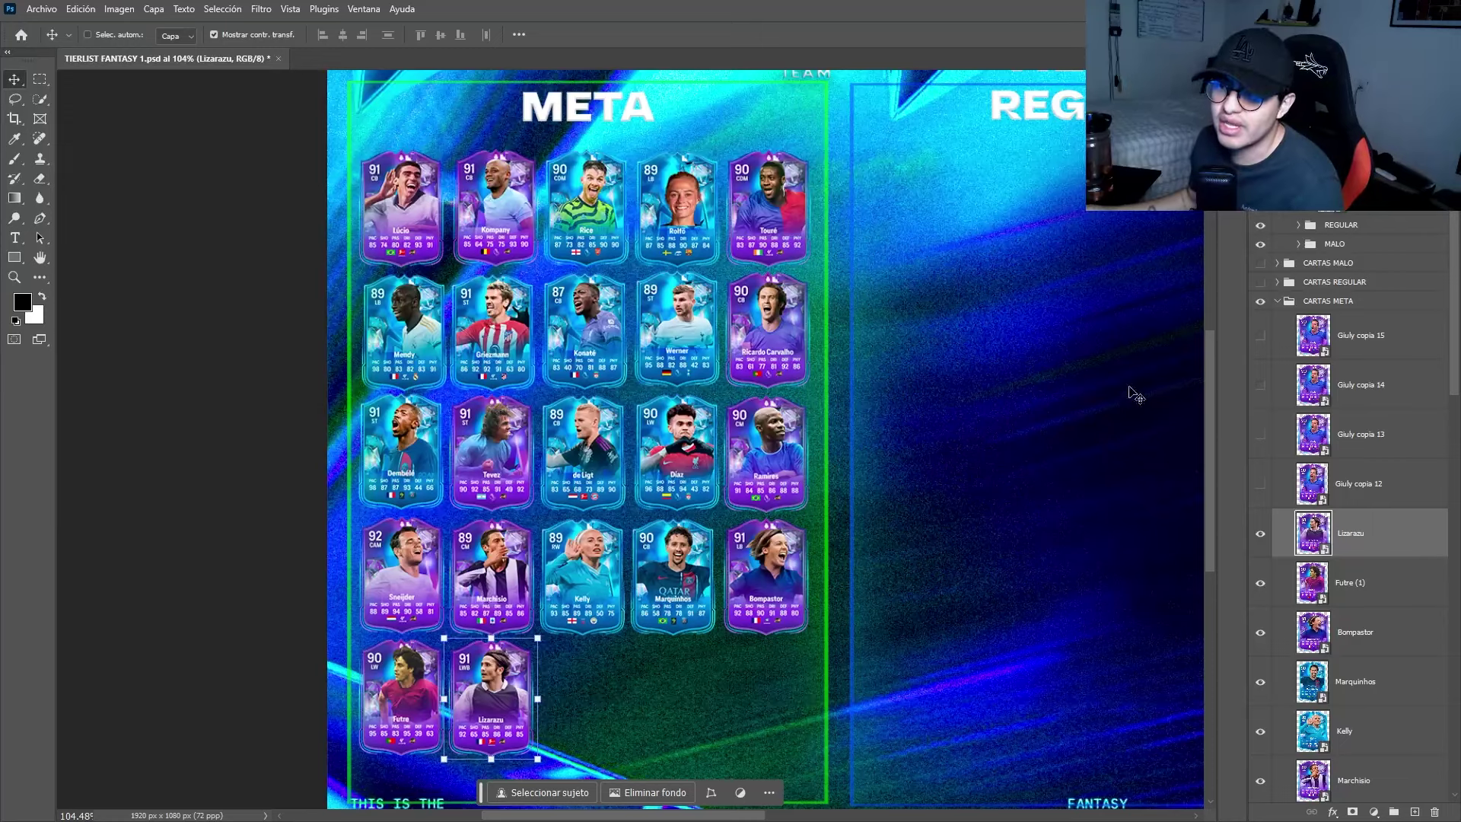
Expand the CARTAS REGULAR group, make it visible and bring the REGULAR column into view.
{"action": "scroll", "coordinate": [1330, 342], "scroll_direction": "up", "scroll_amount": 1}
{"action": "left_click", "coordinate": [1268, 323]}
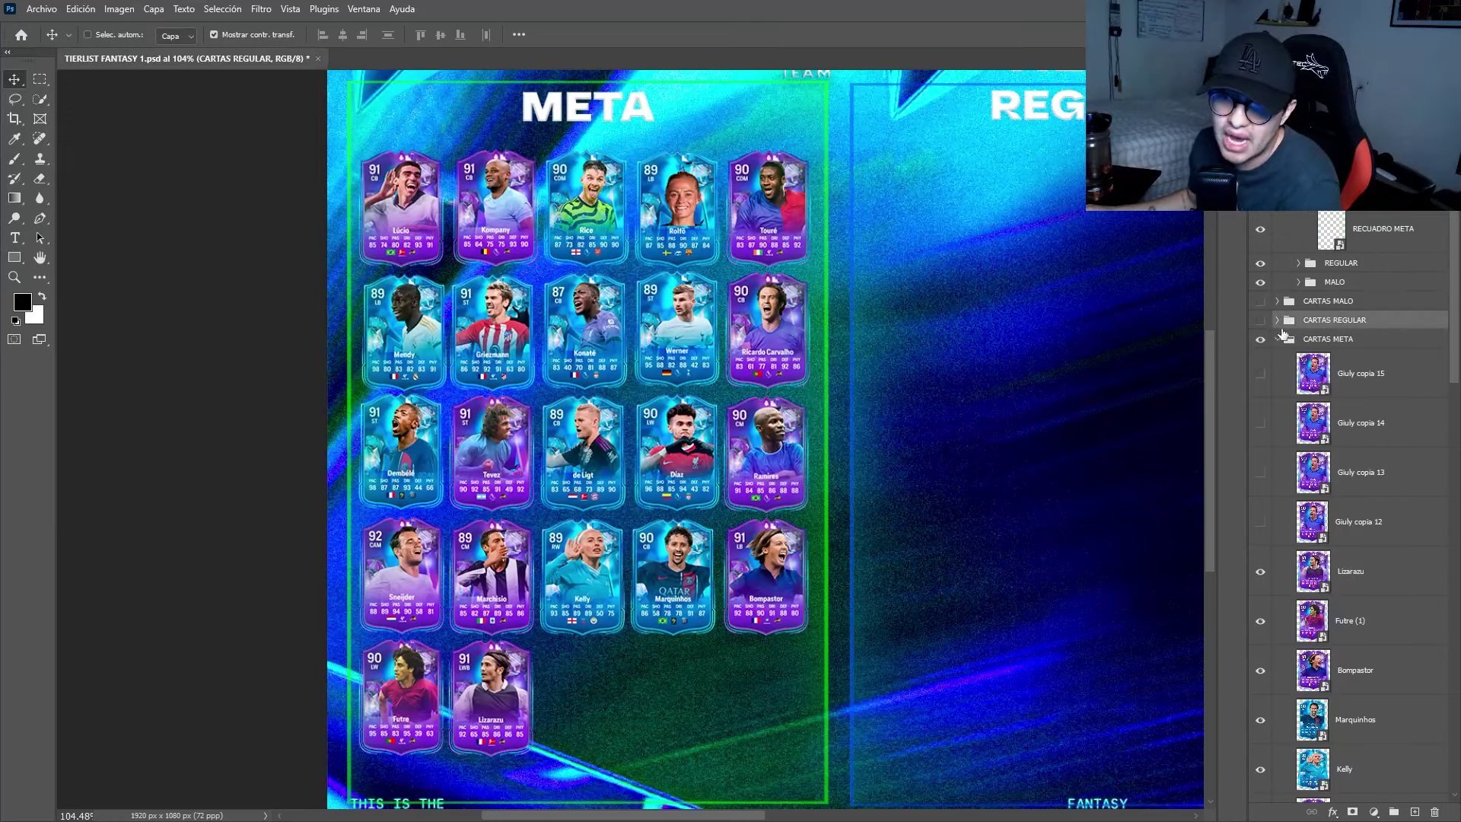
{"action": "left_click", "coordinate": [1277, 321]}
{"action": "left_click", "coordinate": [1261, 320]}
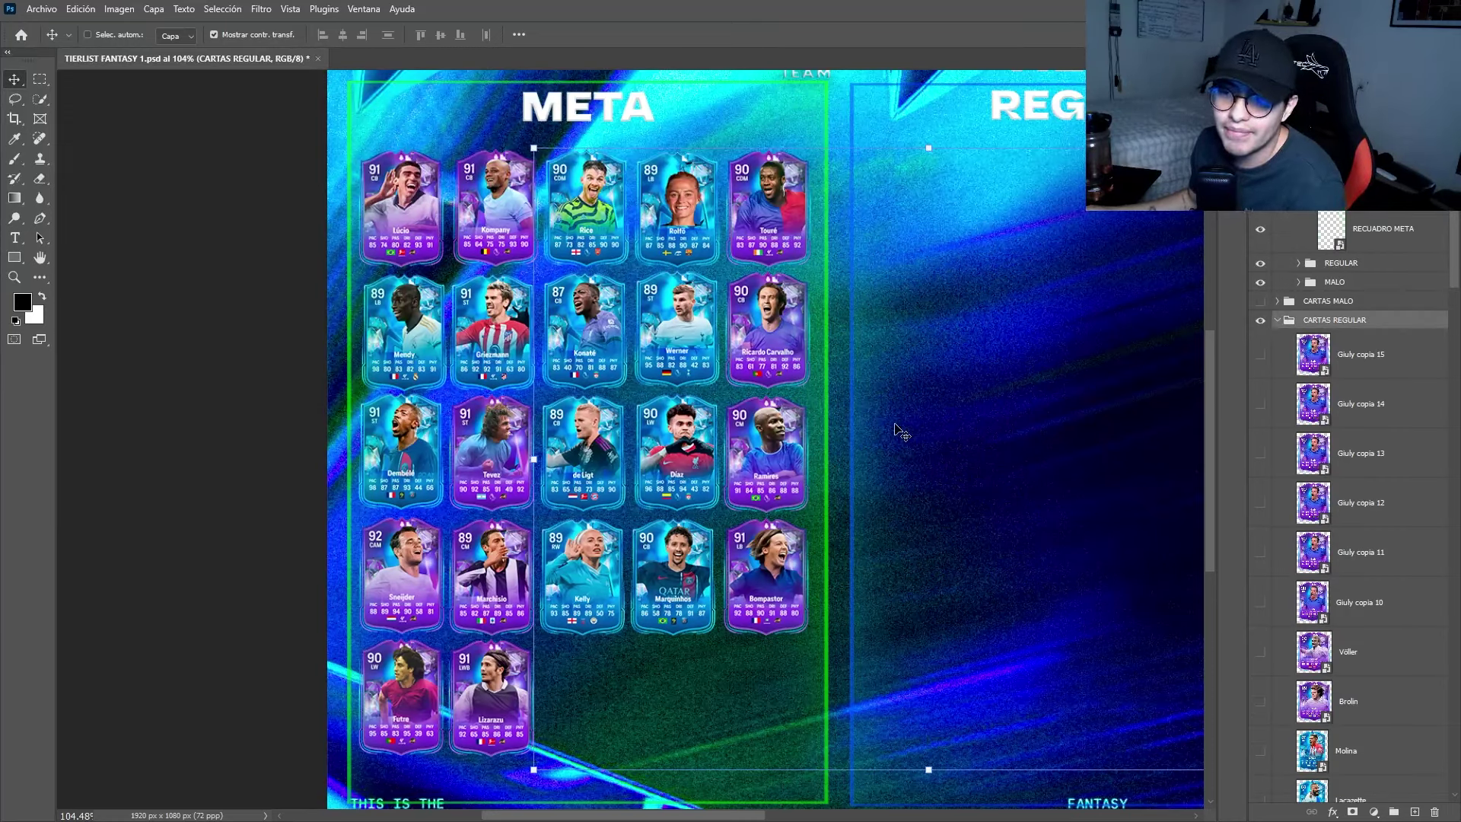
{"action": "scroll", "coordinate": [894, 472], "scroll_direction": "right", "scroll_amount": 6}
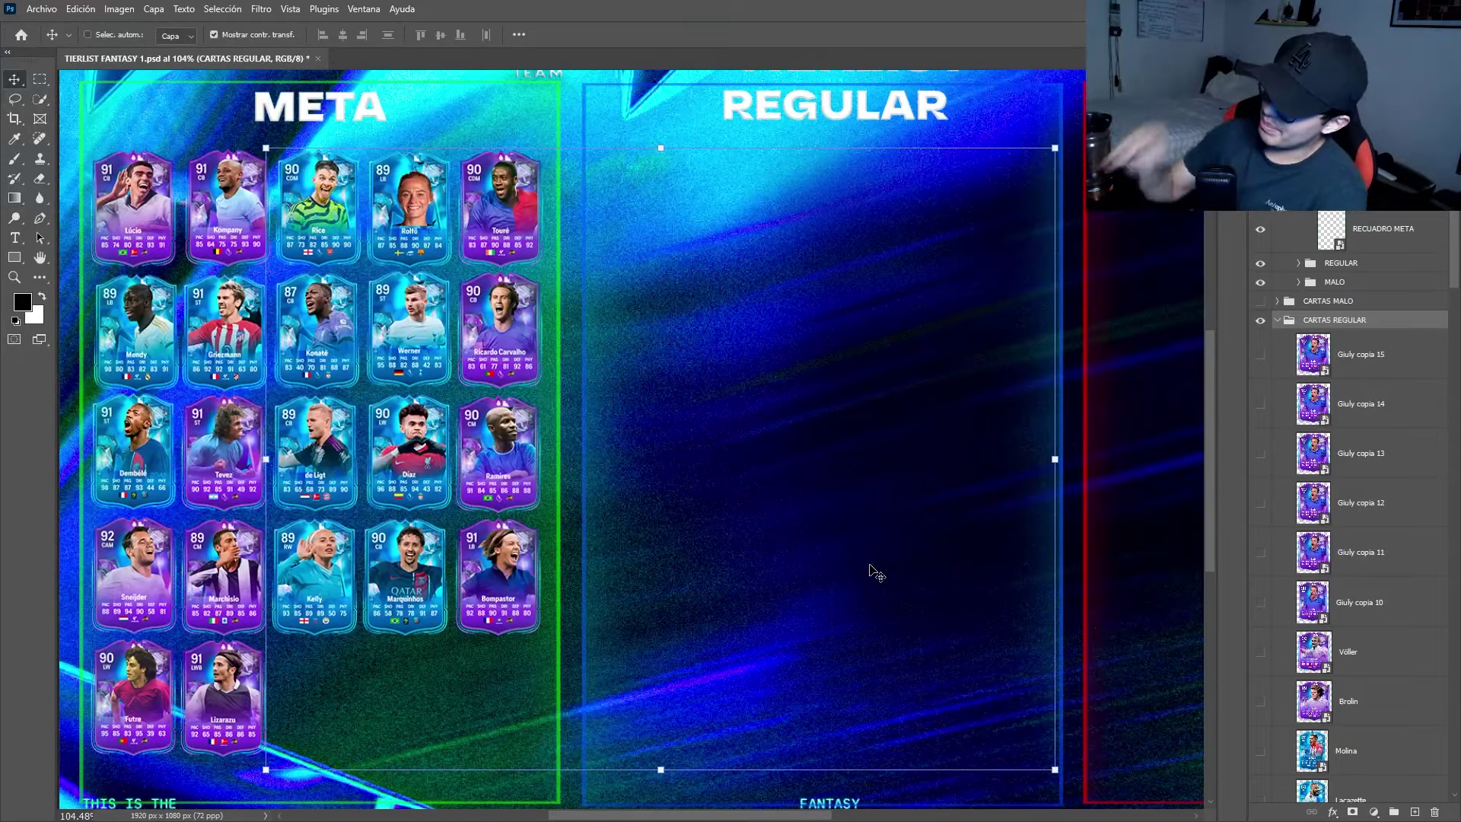
Make the Smolarek card visible at the start of the REGULAR column, select its layer and look at it up close.
{"action": "scroll", "coordinate": [1358, 638], "scroll_direction": "down", "scroll_amount": 5}
{"action": "scroll", "coordinate": [1345, 639], "scroll_direction": "down", "scroll_amount": 10}
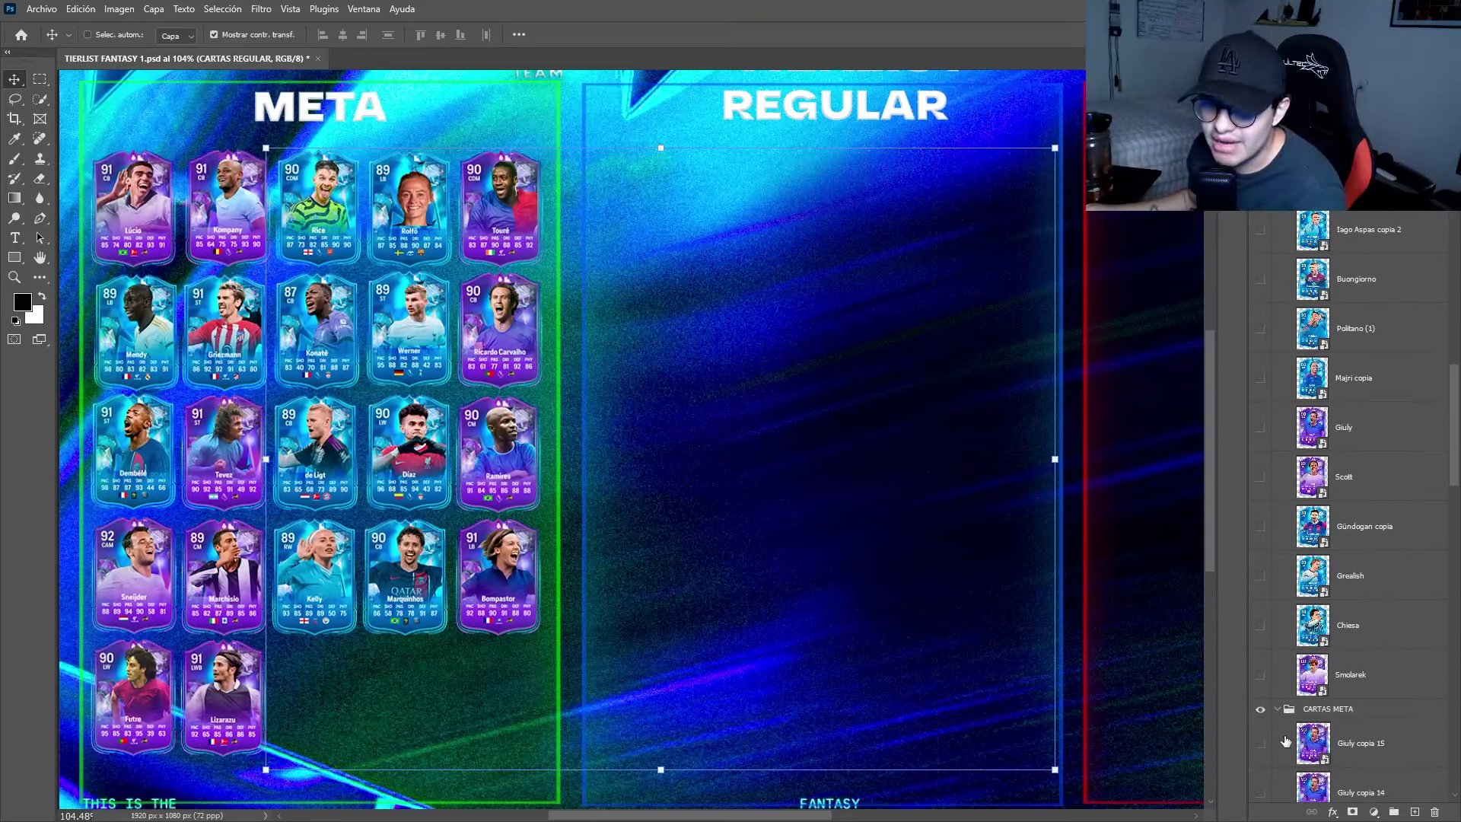
{"action": "left_click", "coordinate": [1259, 675]}
{"action": "left_click", "coordinate": [1358, 674]}
{"action": "scroll", "coordinate": [812, 283], "scroll_direction": "up", "scroll_amount": 3}
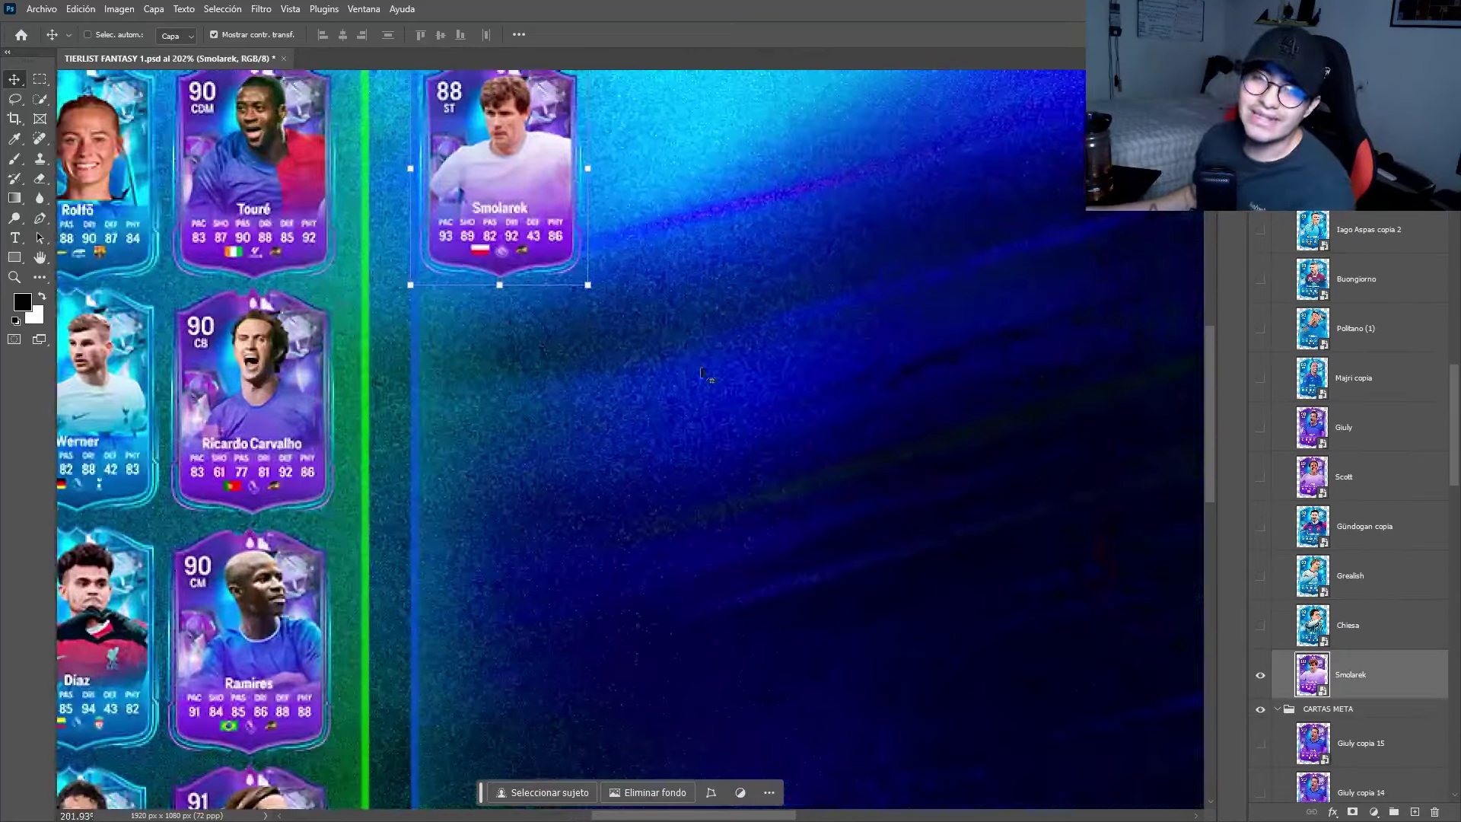
{"action": "scroll", "coordinate": [564, 297], "scroll_direction": "up", "scroll_amount": 3}
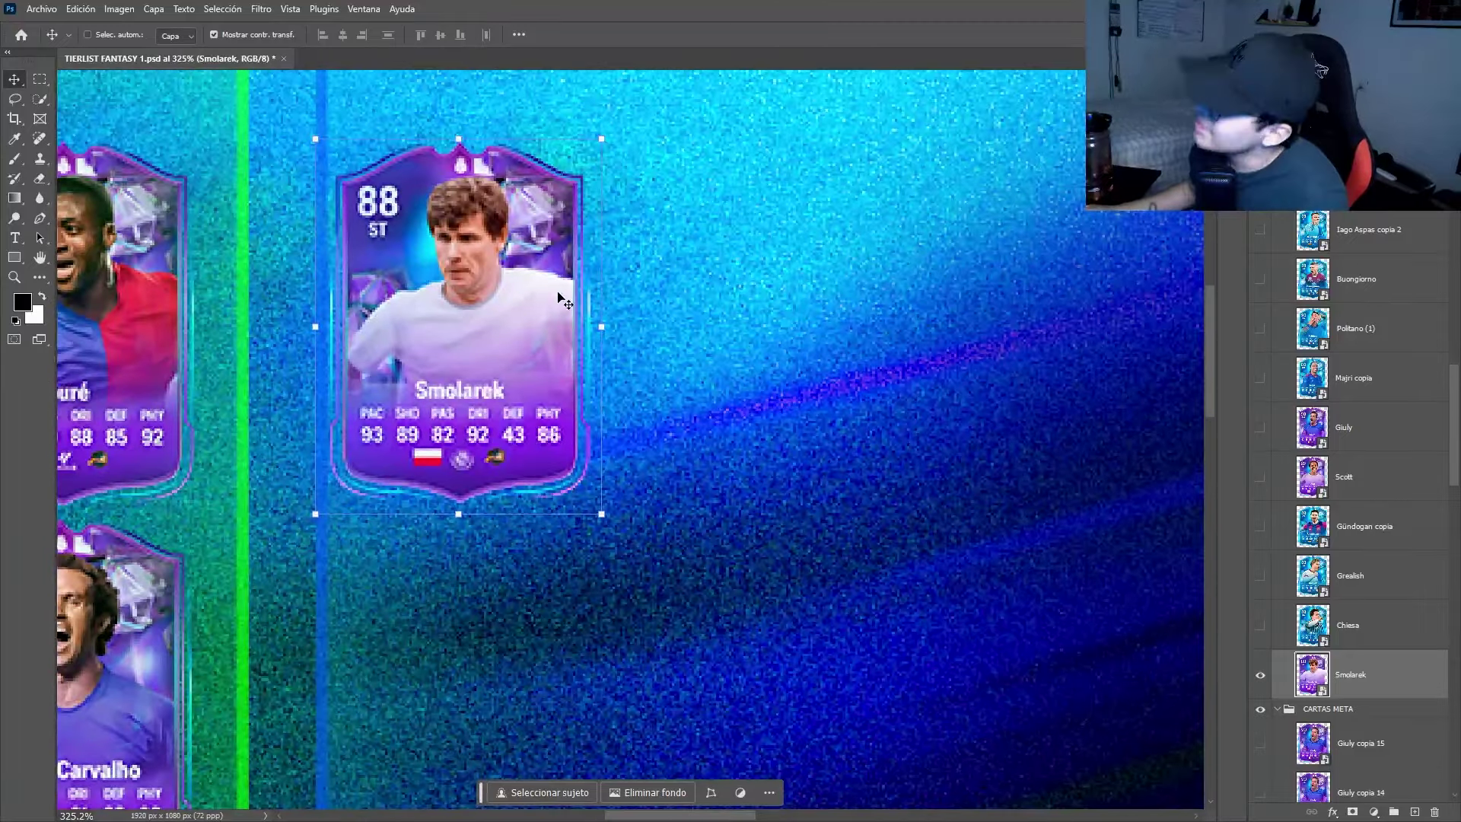
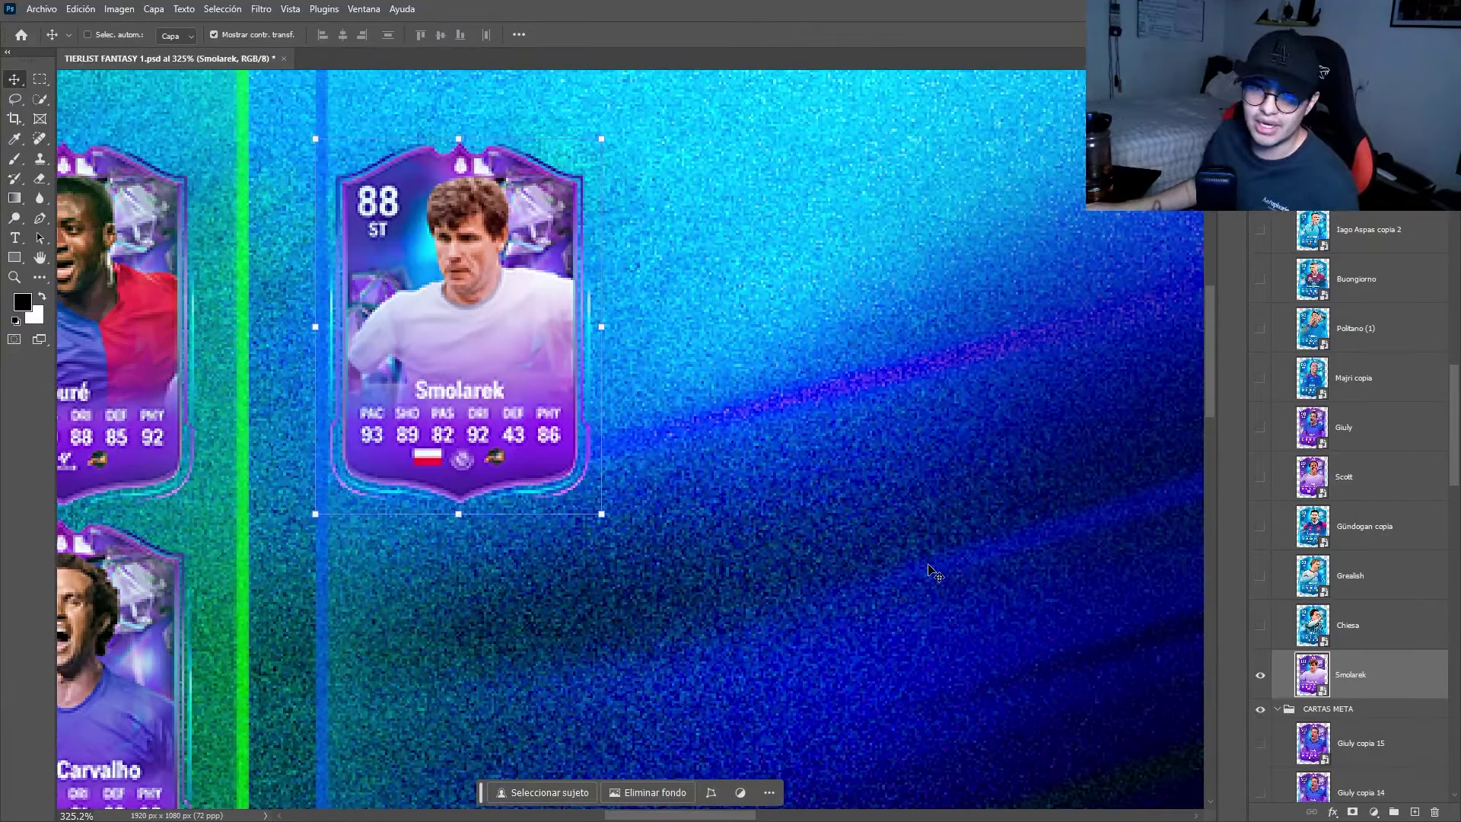
Make the Chiesa card visible beside Lizarazu in the fifth META row and look at it up close.
{"action": "scroll", "coordinate": [867, 581], "scroll_direction": "down", "scroll_amount": 3, "text": "alt"}
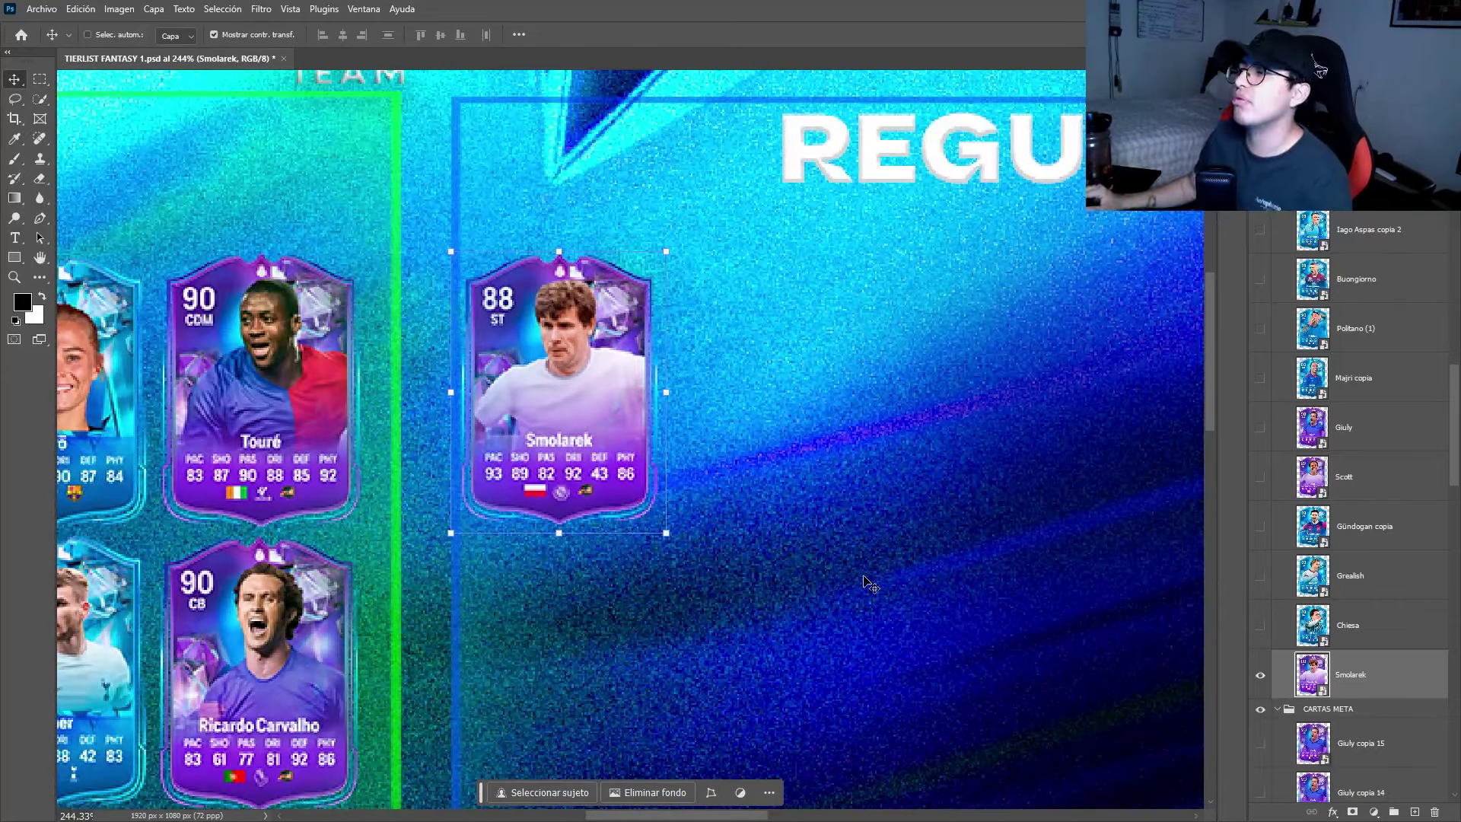
{"action": "scroll", "coordinate": [870, 581], "scroll_direction": "right", "scroll_amount": 2}
{"action": "left_click", "coordinate": [1260, 625]}
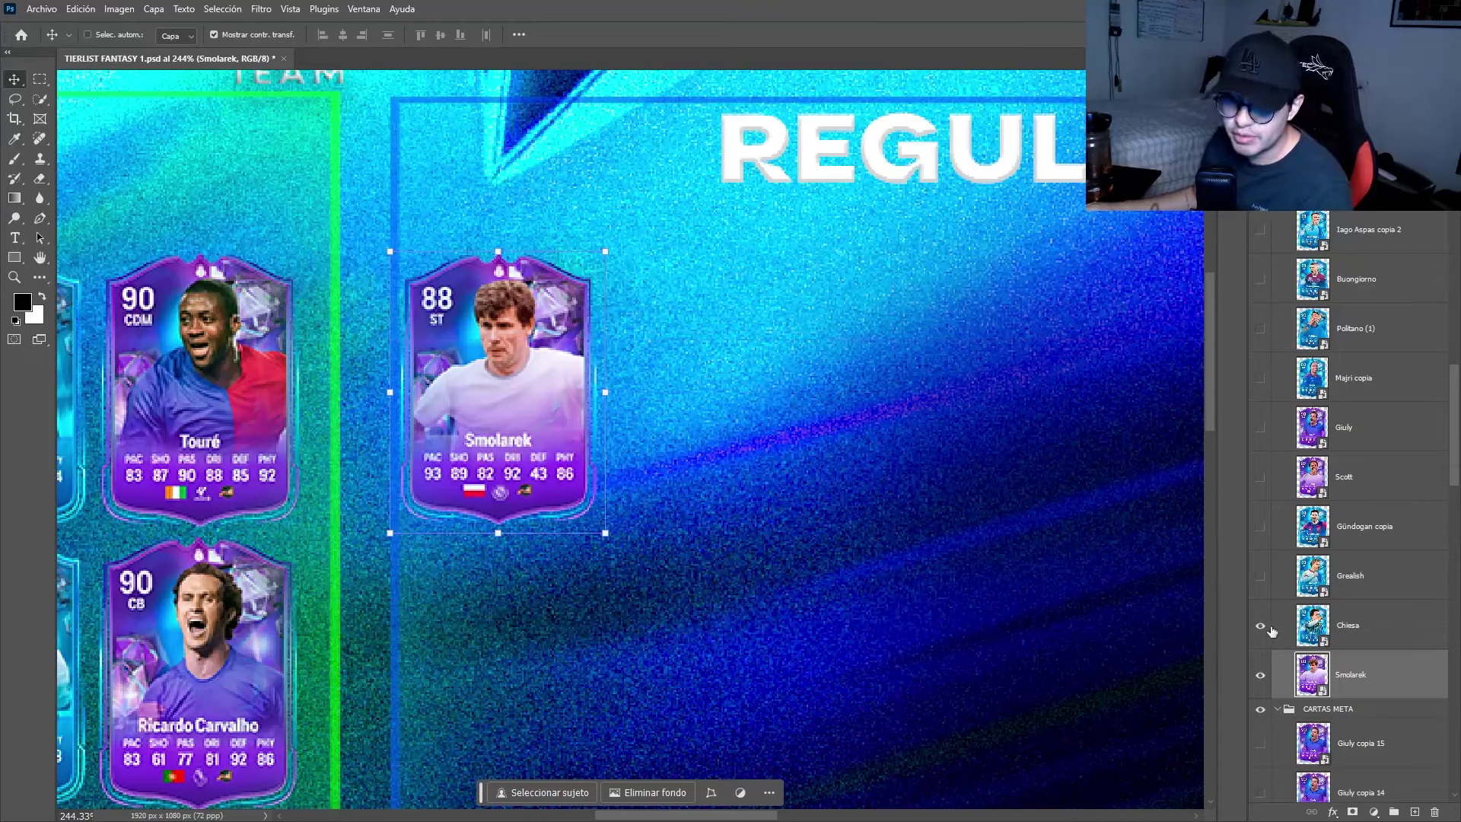
{"action": "scroll", "coordinate": [695, 546], "scroll_direction": "down", "scroll_amount": 3}
{"action": "scroll", "coordinate": [695, 546], "scroll_direction": "down", "scroll_amount": 5}
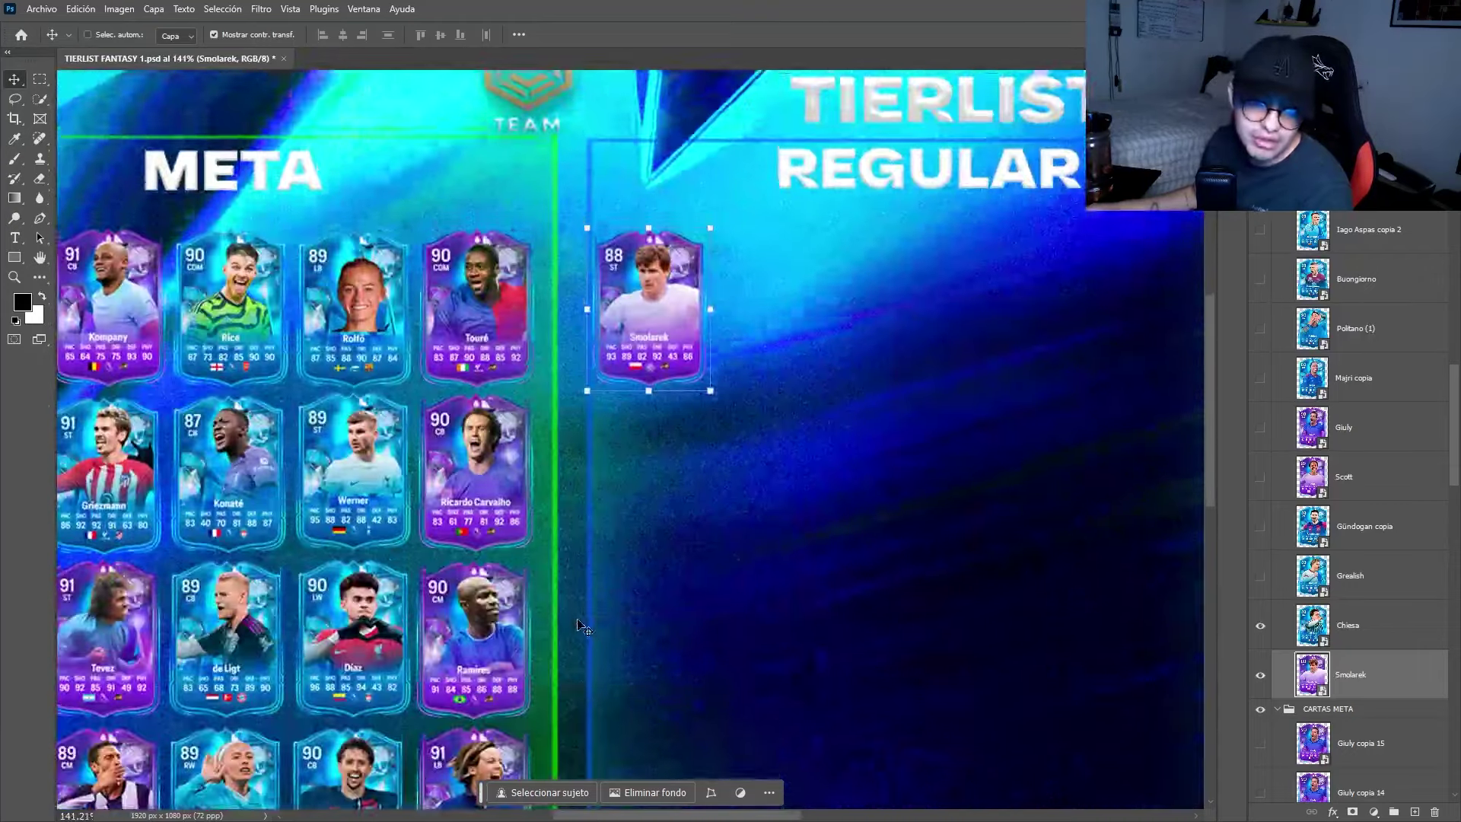
{"action": "scroll", "coordinate": [262, 719], "scroll_direction": "left", "scroll_amount": 2}
{"action": "scroll", "coordinate": [263, 719], "scroll_direction": "up", "scroll_amount": 5}
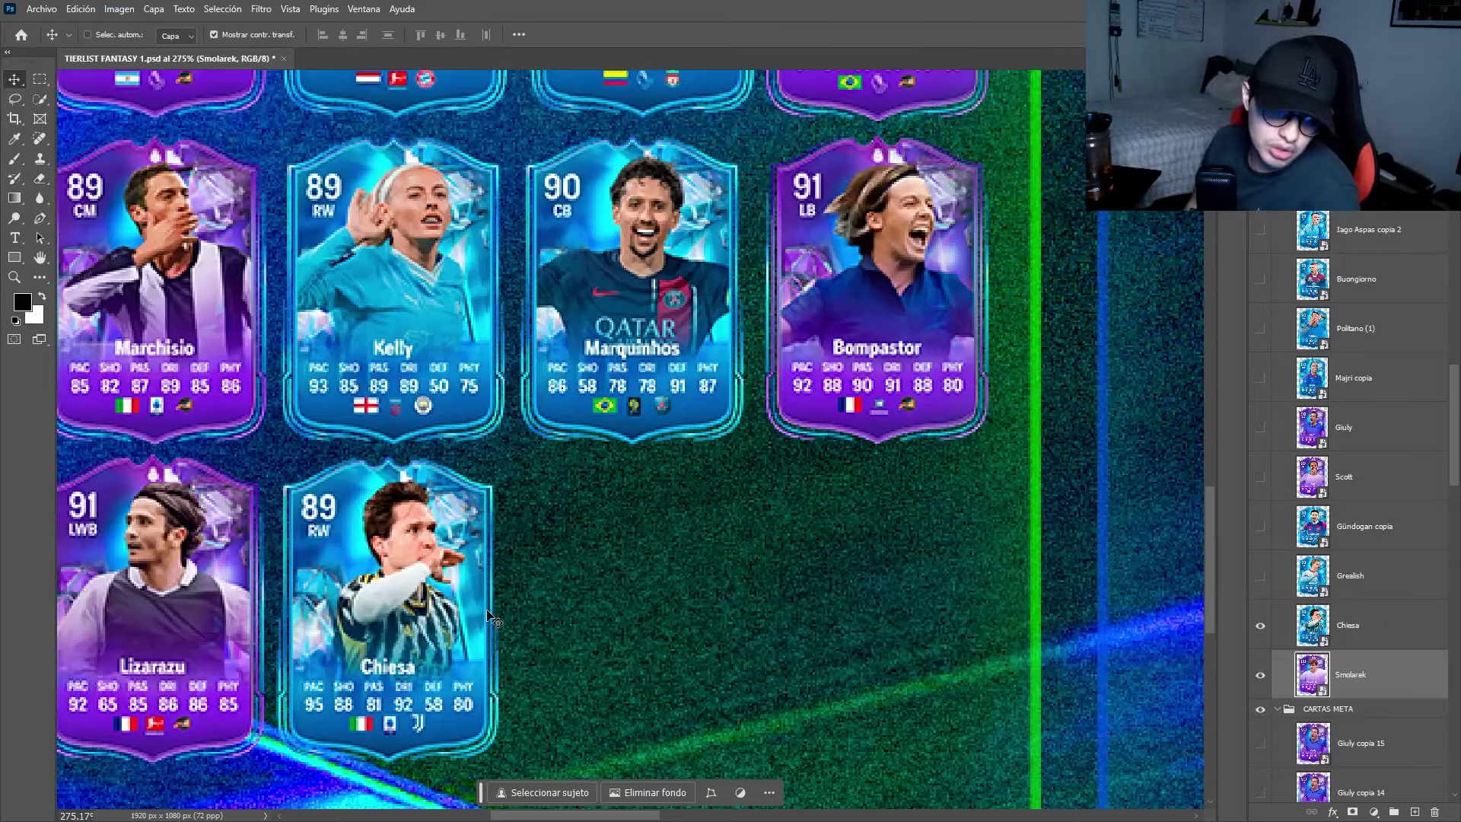
Compare the Chiesa card with the other META cards, both up close and across the whole column.
{"action": "scroll", "coordinate": [493, 620], "scroll_direction": "down", "scroll_amount": 3}
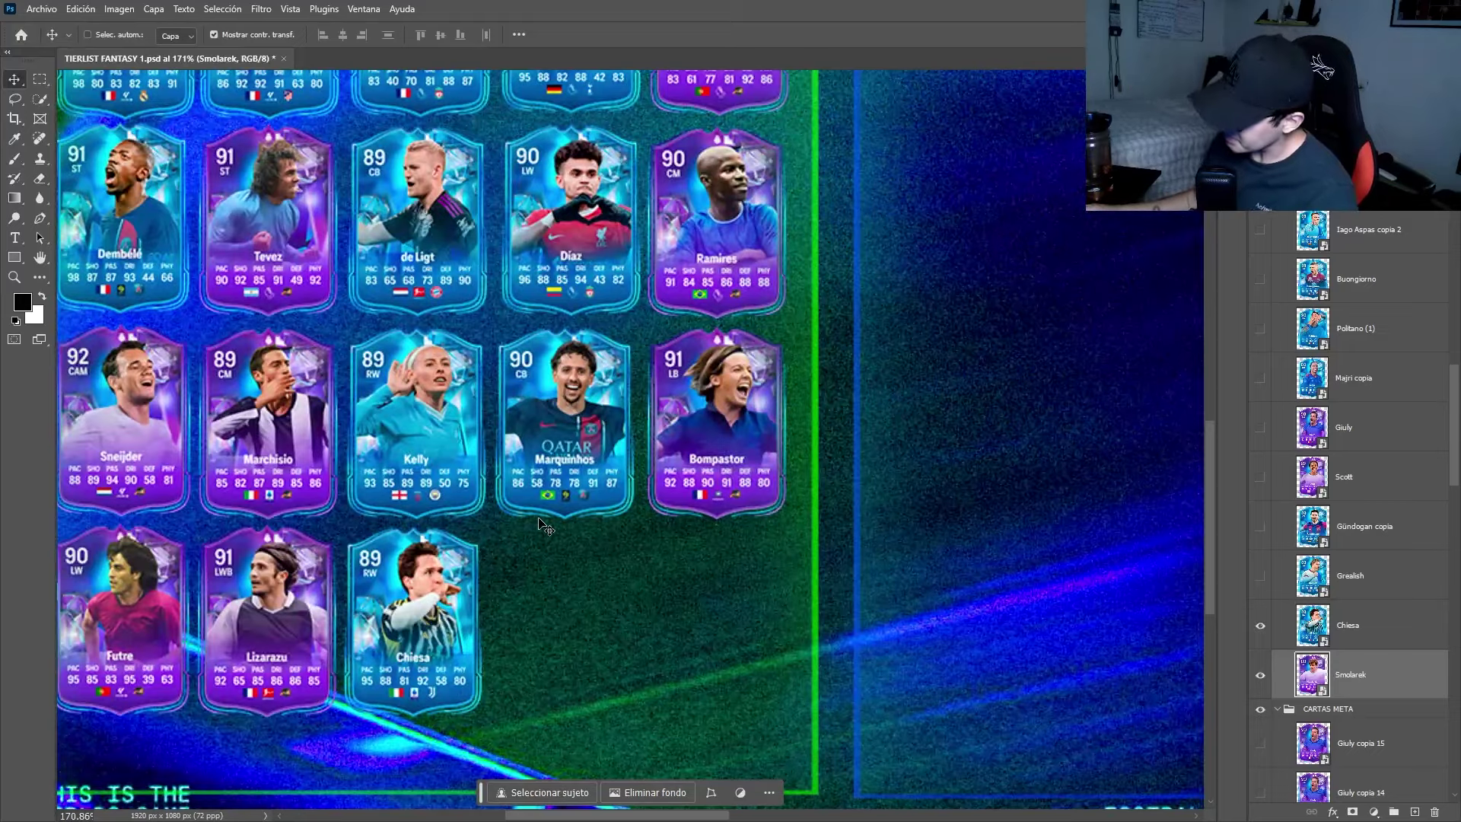
{"action": "scroll", "coordinate": [546, 525], "scroll_direction": "down", "scroll_amount": 1}
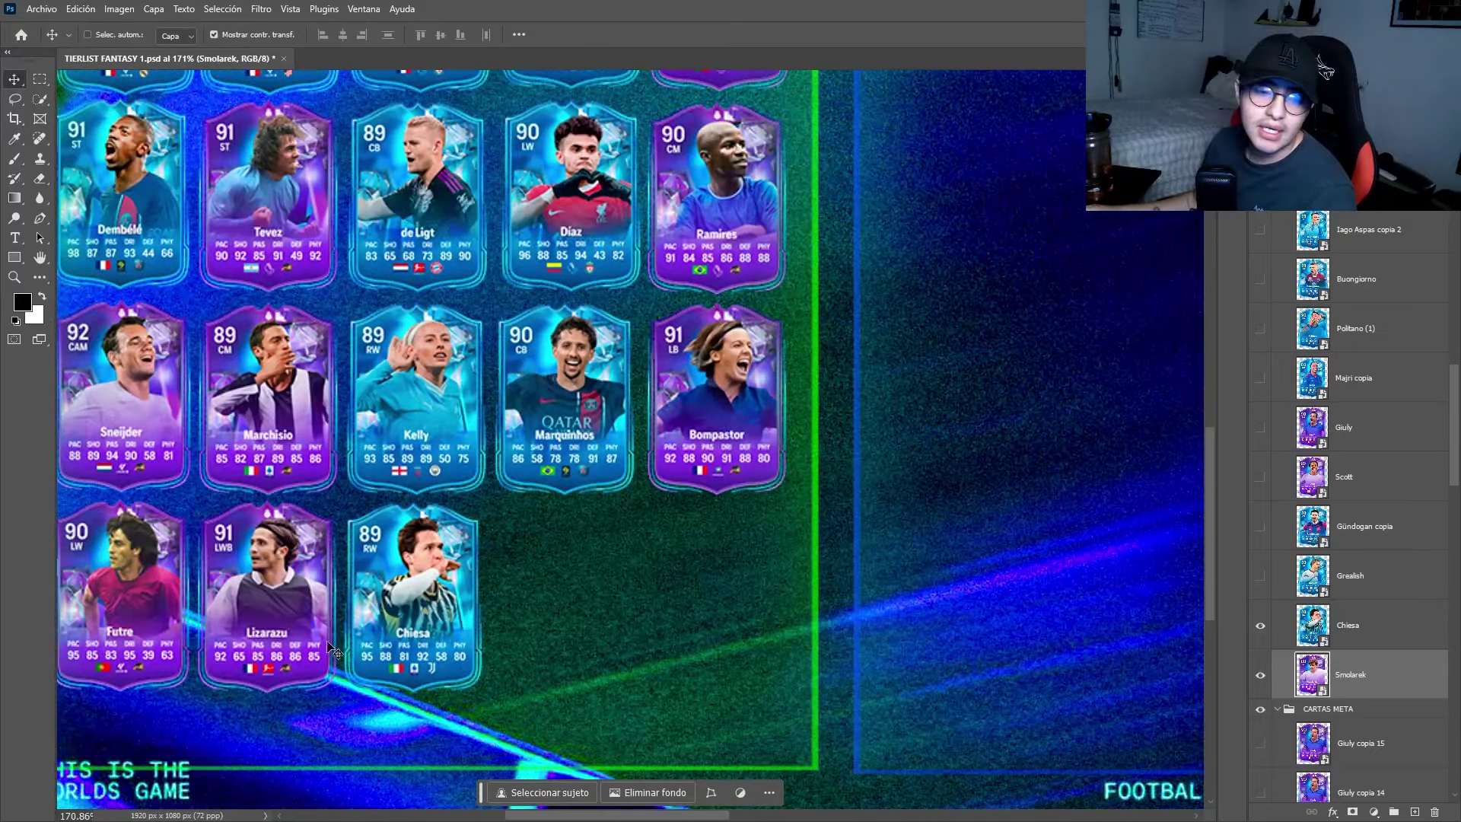
{"action": "scroll", "coordinate": [461, 586], "scroll_direction": "left", "scroll_amount": 2}
{"action": "scroll", "coordinate": [461, 586], "scroll_direction": "down", "scroll_amount": 4}
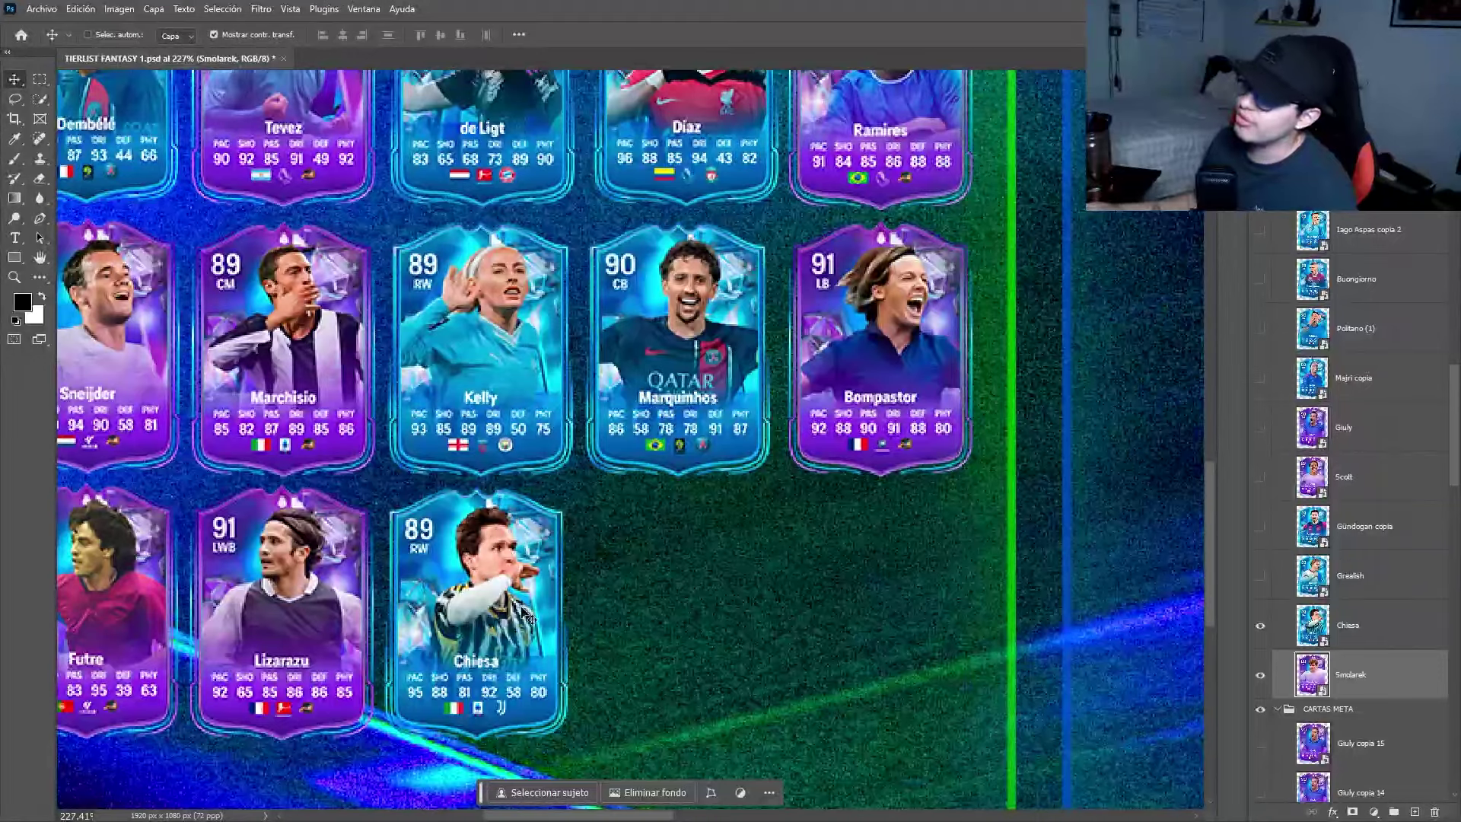
{"action": "scroll", "coordinate": [563, 639], "scroll_direction": "right", "scroll_amount": 2}
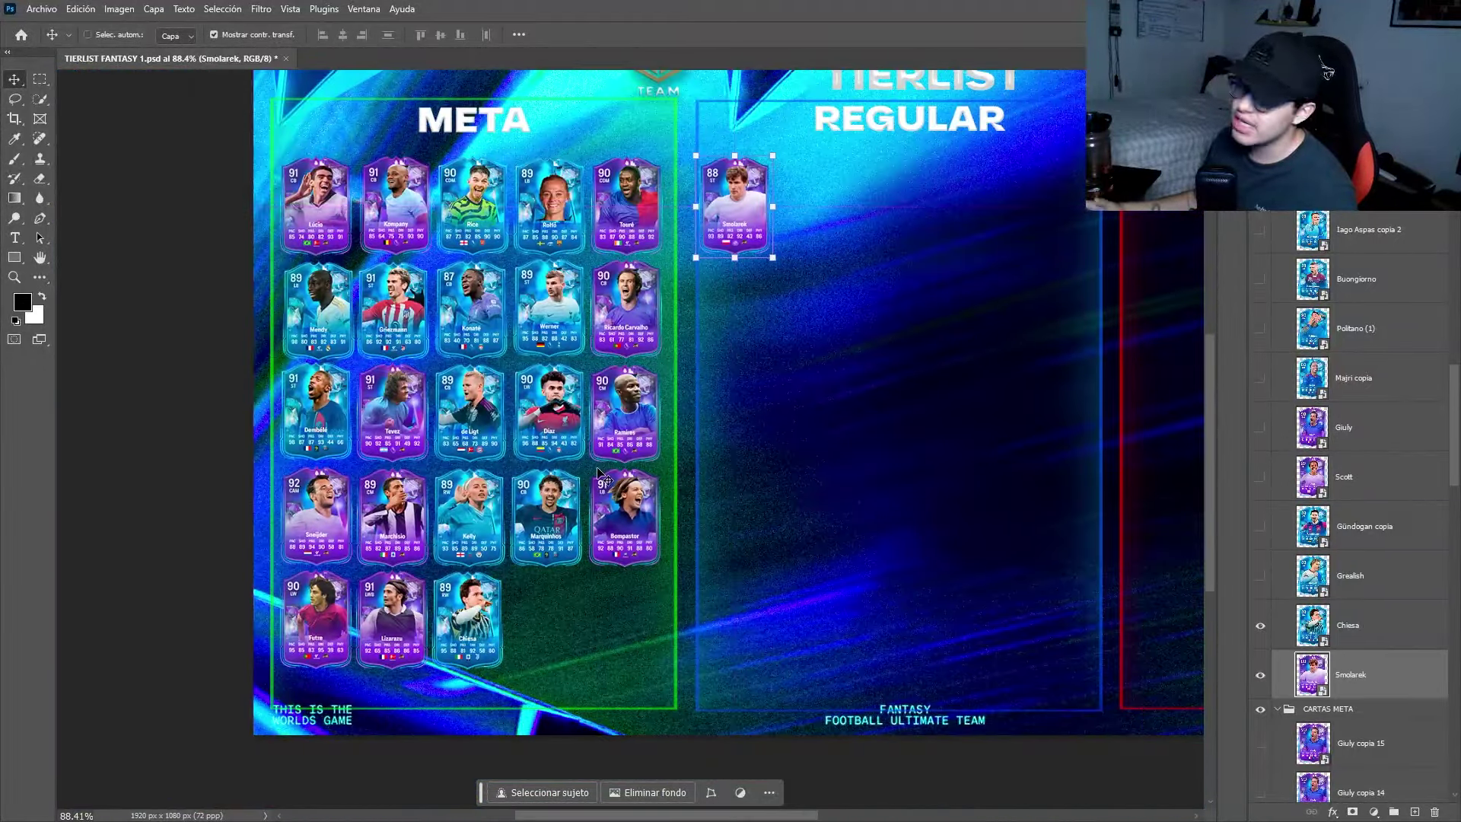
{"action": "scroll", "coordinate": [600, 464], "scroll_direction": "up", "scroll_amount": 1}
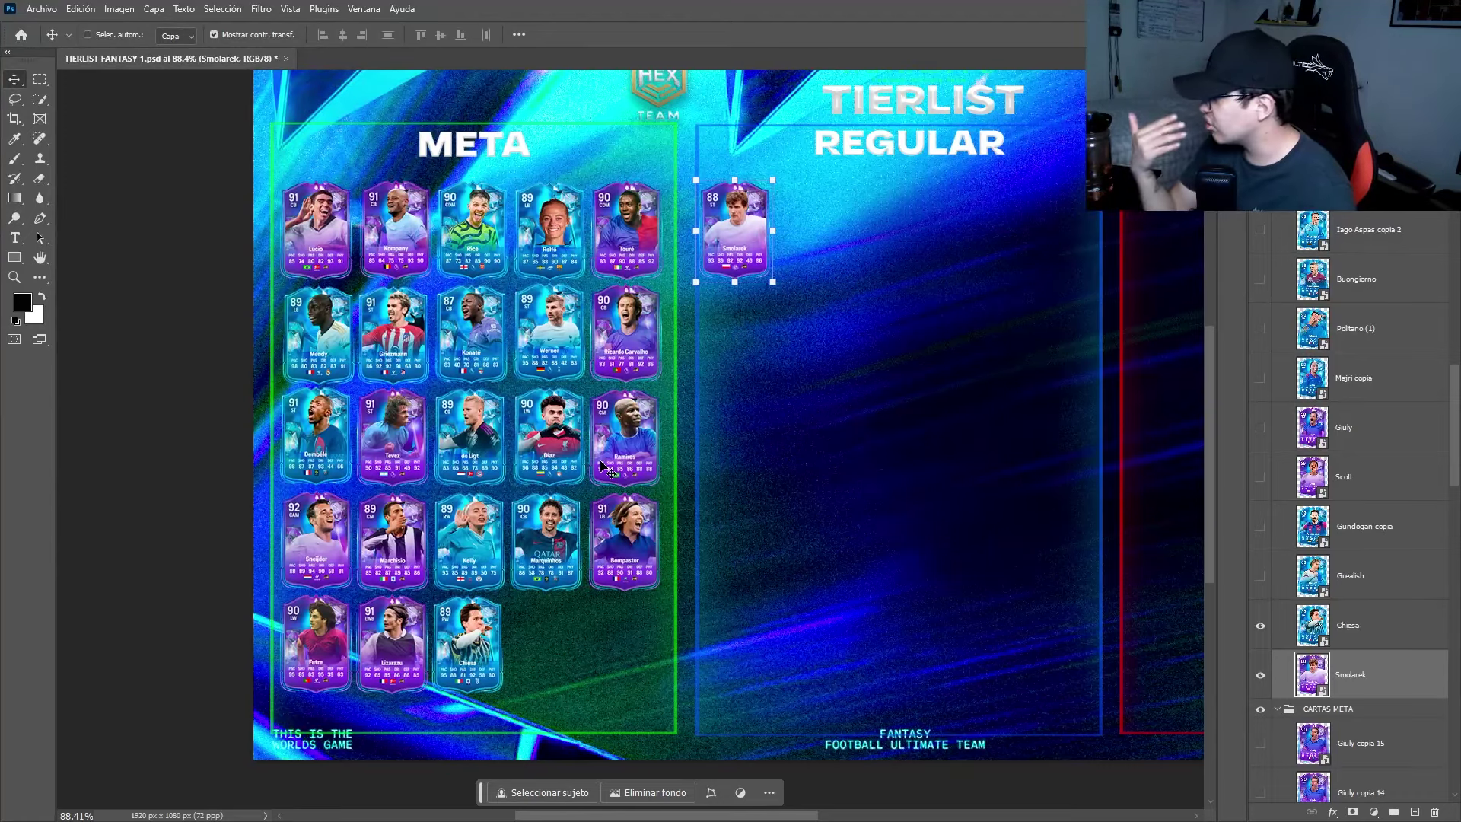
{"action": "scroll", "coordinate": [431, 622], "scroll_direction": "down", "scroll_amount": 1}
{"action": "scroll", "coordinate": [431, 622], "scroll_direction": "up", "scroll_amount": 4}
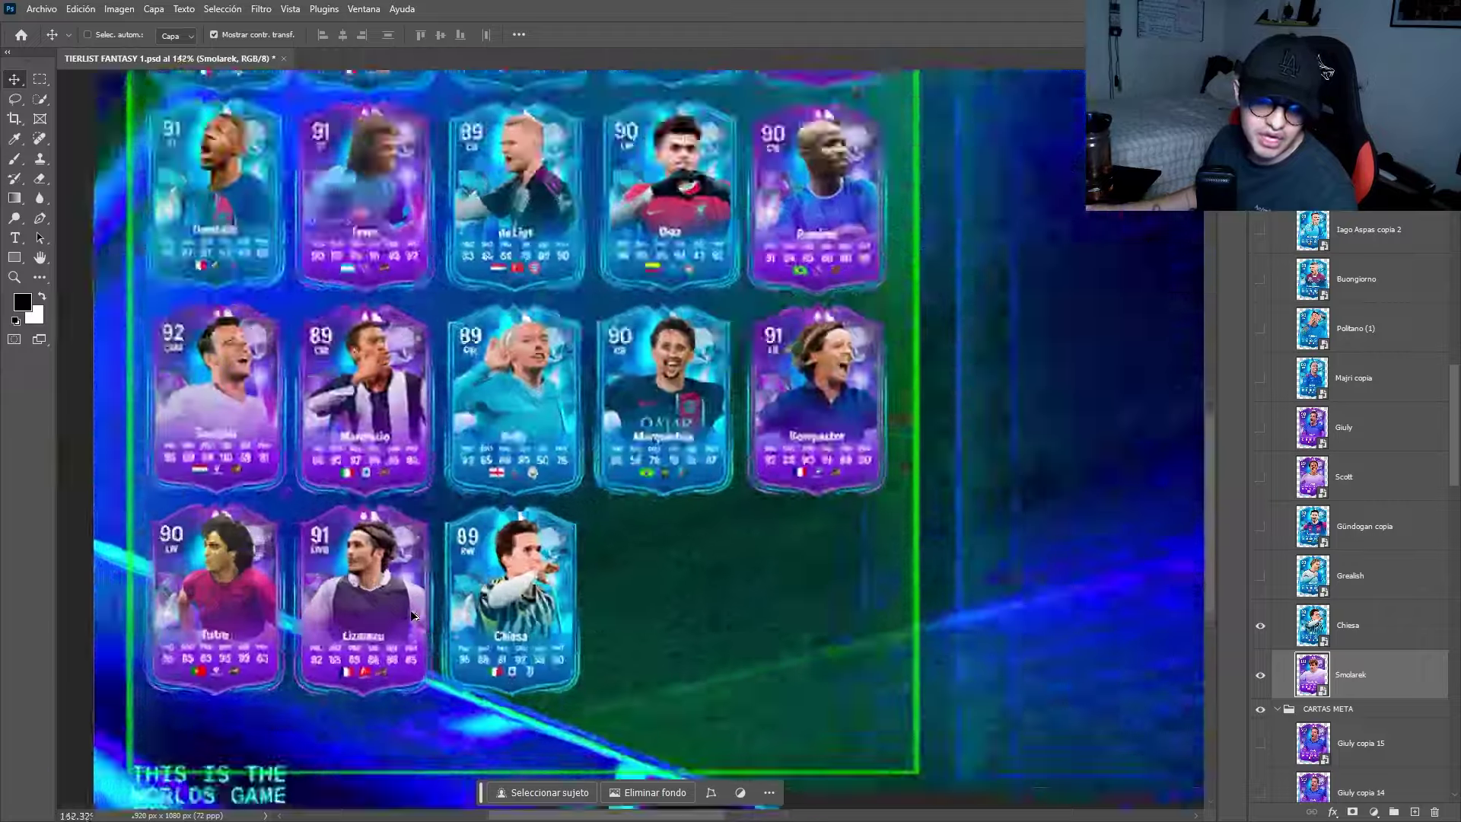
{"action": "scroll", "coordinate": [427, 680], "scroll_direction": "up", "scroll_amount": 3}
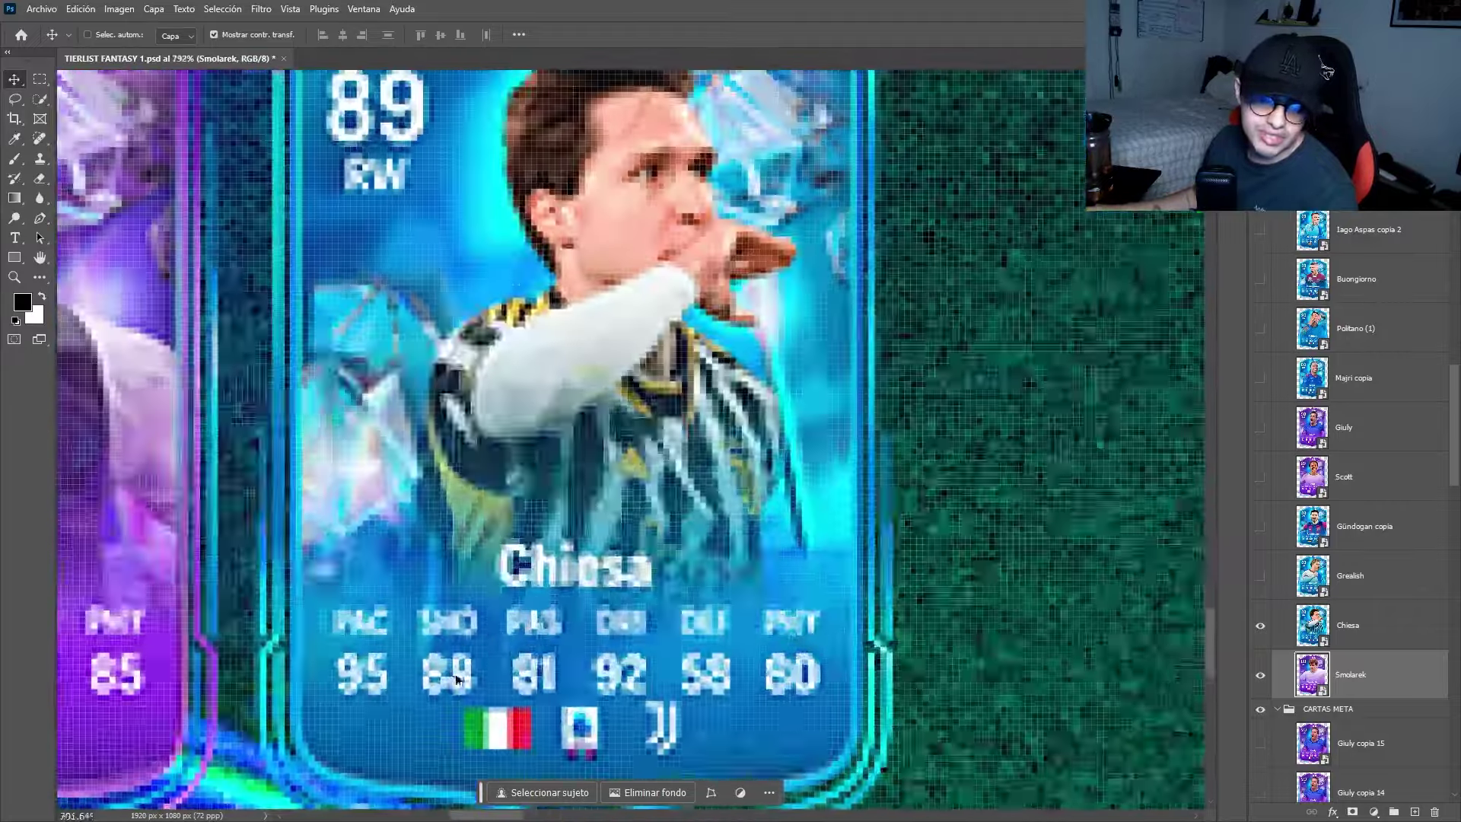
{"action": "scroll", "coordinate": [590, 554], "scroll_direction": "up", "scroll_amount": 1}
{"action": "scroll", "coordinate": [591, 554], "scroll_direction": "down", "scroll_amount": 5}
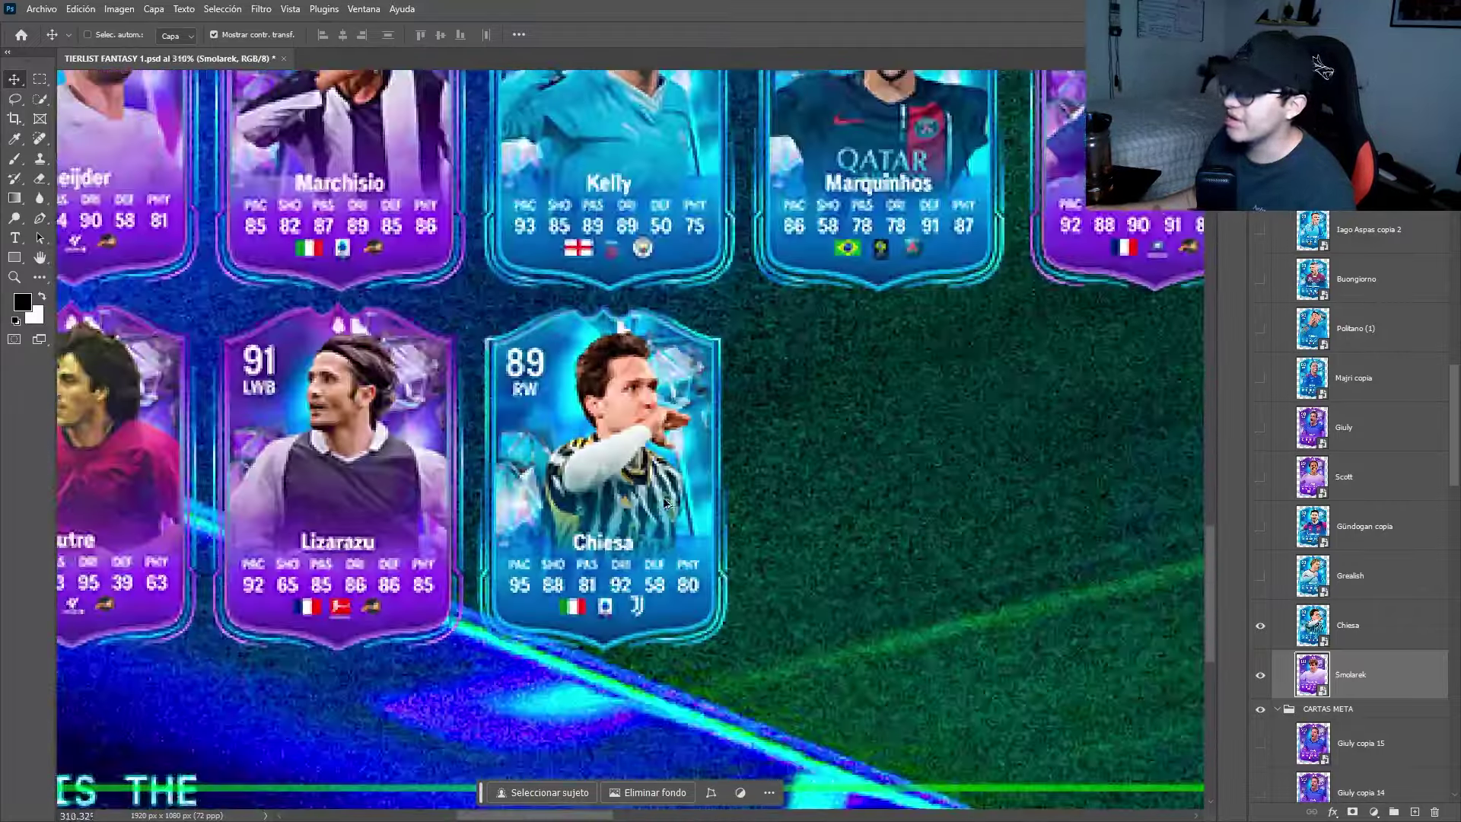
{"action": "scroll", "coordinate": [651, 503], "scroll_direction": "down", "scroll_amount": 3}
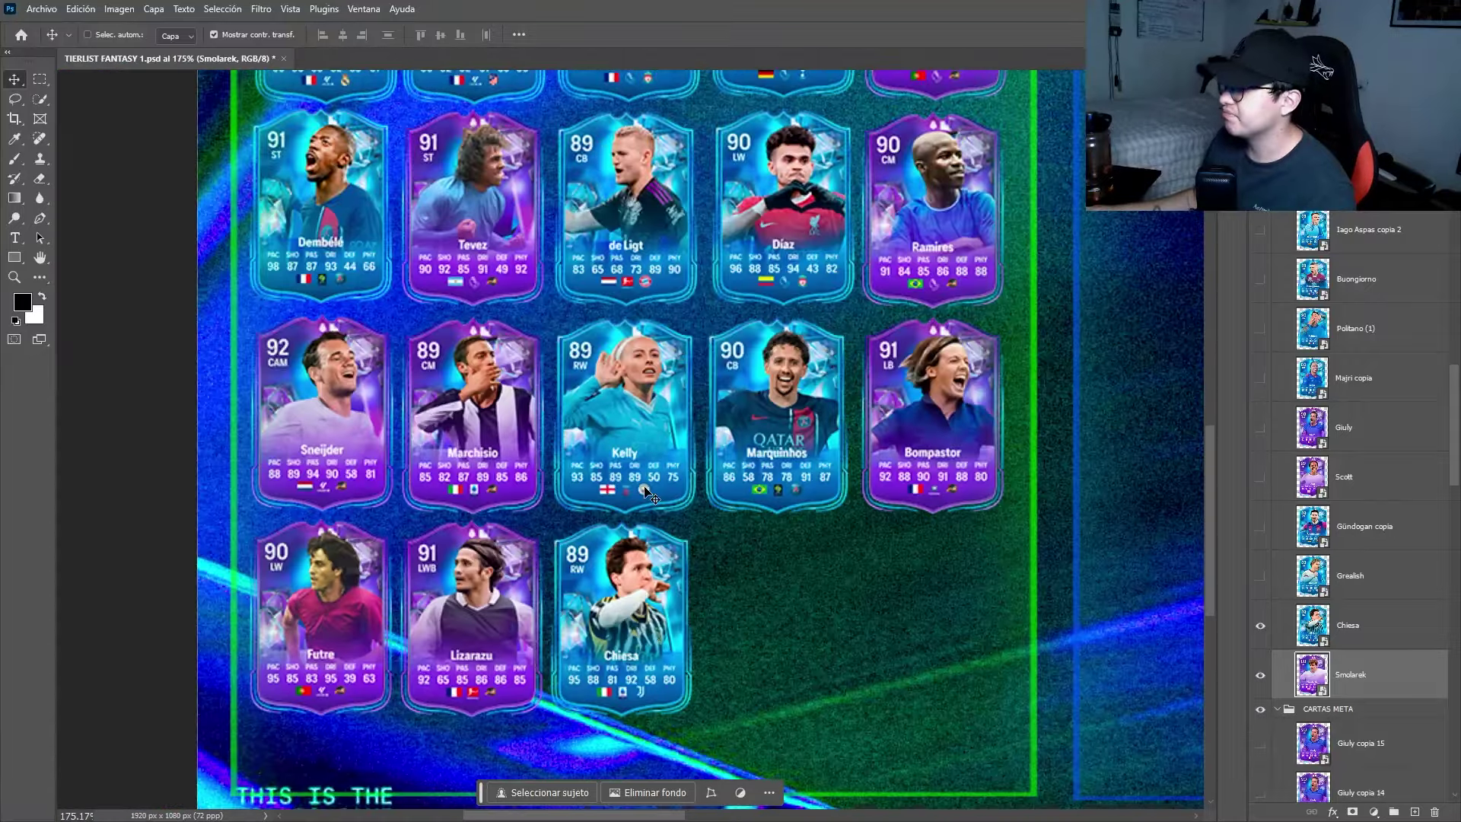
{"action": "scroll", "coordinate": [732, 411], "scroll_direction": "up", "scroll_amount": 3}
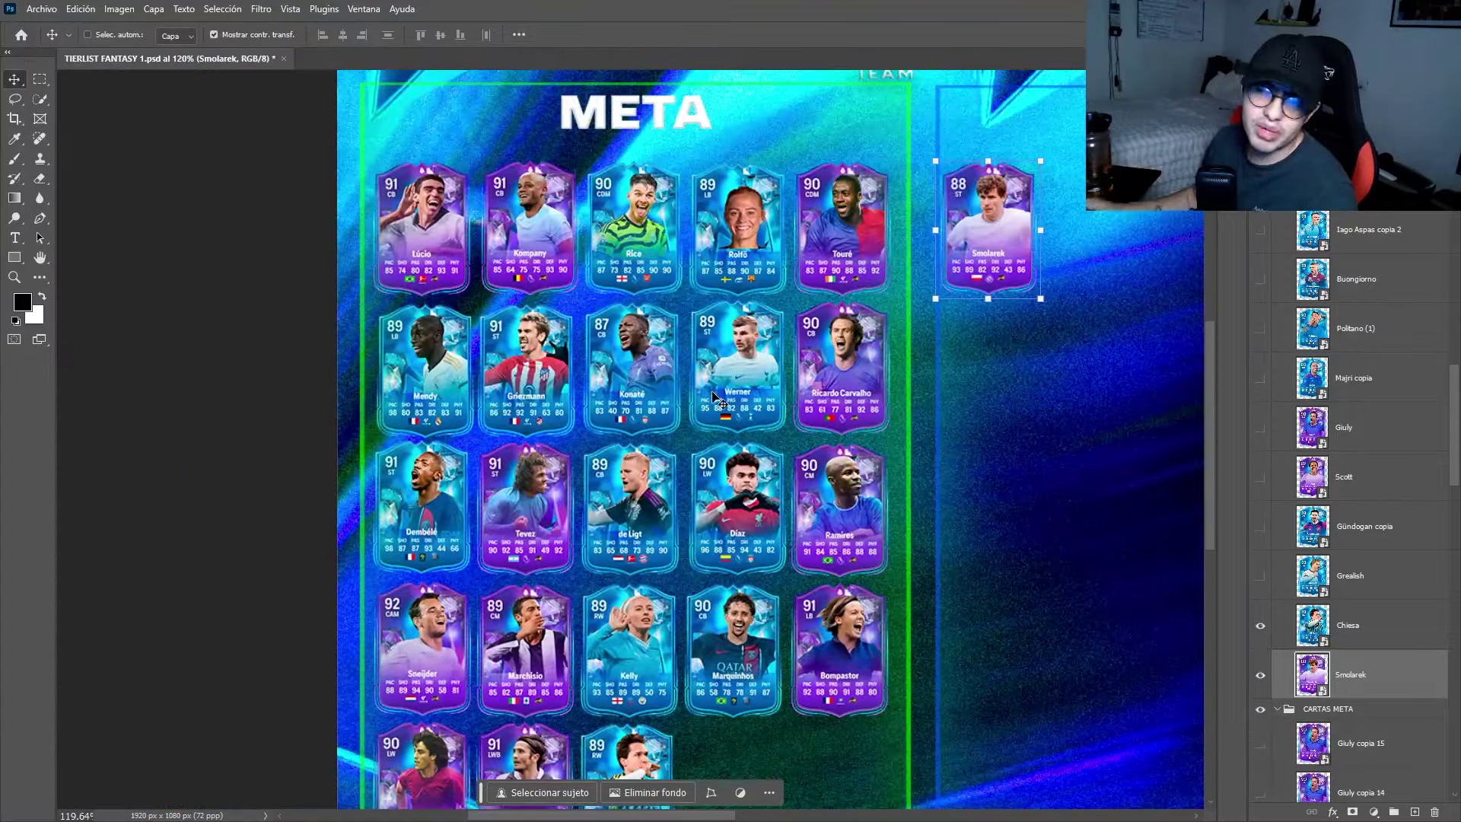
{"action": "scroll", "coordinate": [704, 259], "scroll_direction": "right", "scroll_amount": 3}
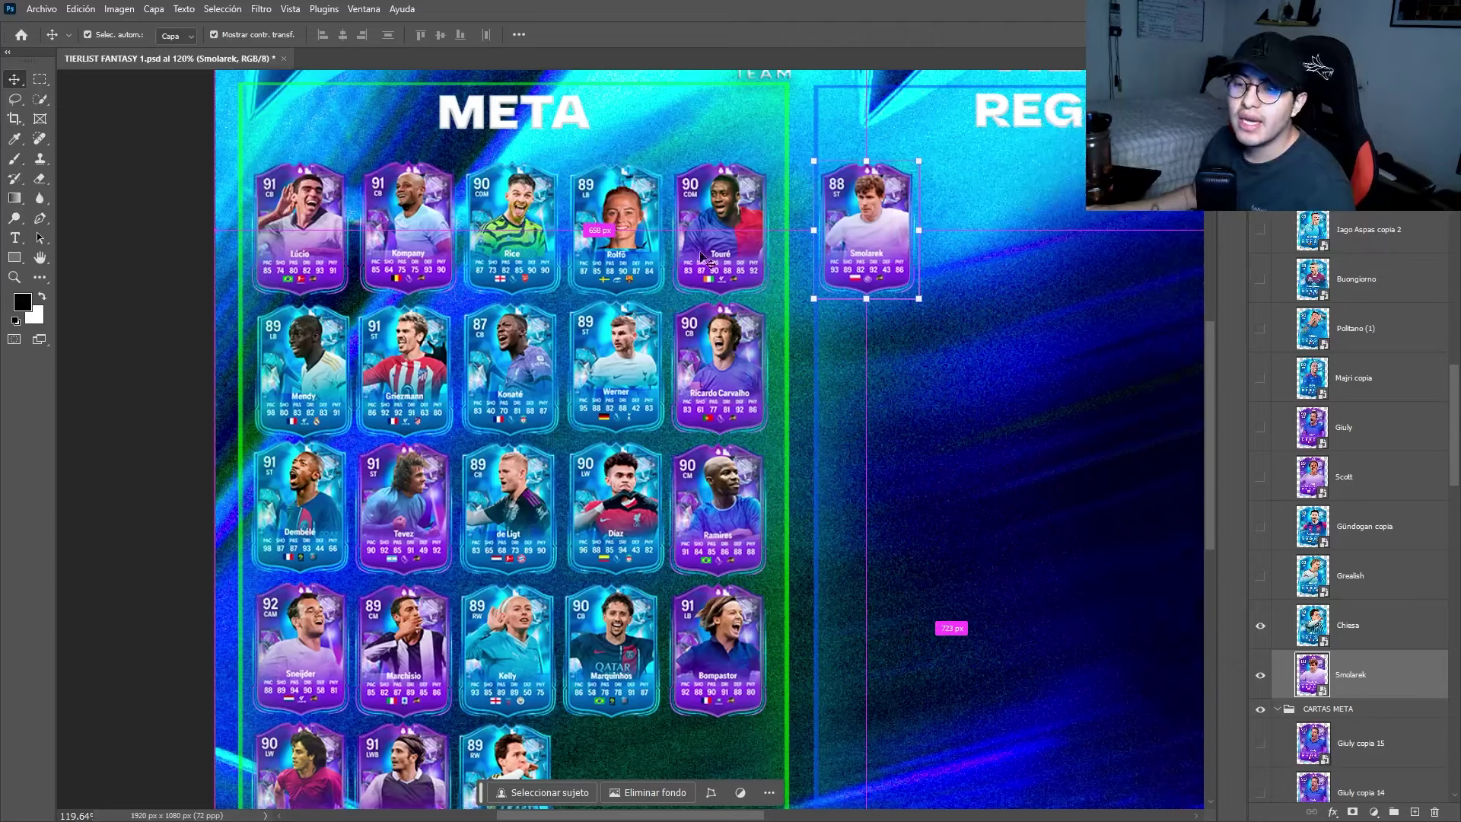
Select the Grealish layer, make its card visible in the first REGULAR row and look at it up close.
{"action": "left_click", "coordinate": [1350, 575]}
{"action": "left_click", "coordinate": [1260, 576]}
{"action": "scroll", "coordinate": [1028, 342], "scroll_direction": "right", "scroll_amount": 2}
{"action": "scroll", "coordinate": [1019, 341], "scroll_direction": "right", "scroll_amount": 3}
{"action": "scroll", "coordinate": [1021, 365], "scroll_direction": "up", "scroll_amount": 2}
{"action": "scroll", "coordinate": [837, 342], "scroll_direction": "up", "scroll_amount": 3}
{"action": "scroll", "coordinate": [784, 327], "scroll_direction": "up", "scroll_amount": 2}
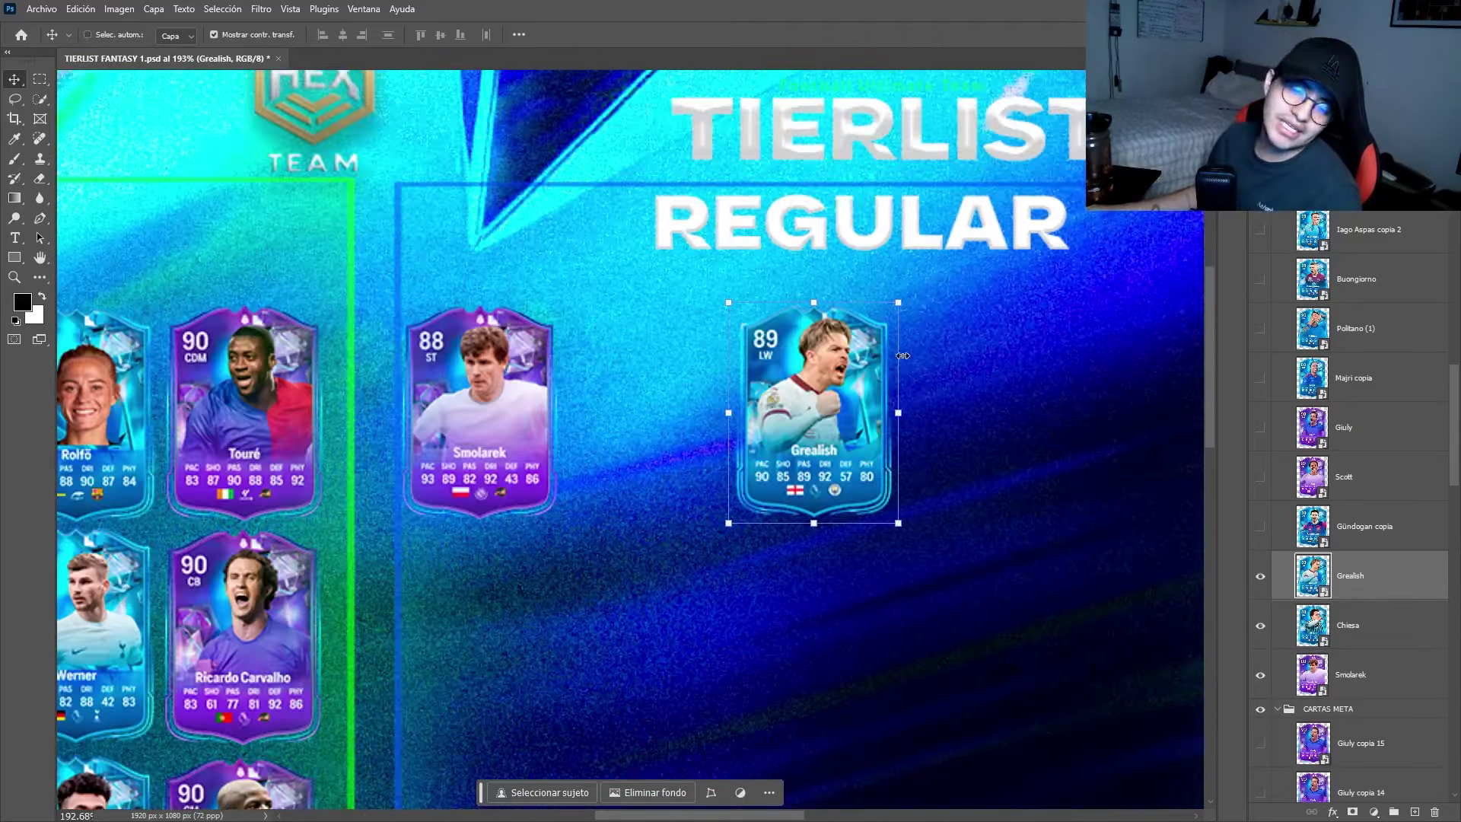
{"action": "scroll", "coordinate": [844, 456], "scroll_direction": "up", "scroll_amount": 4}
{"action": "scroll", "coordinate": [845, 486], "scroll_direction": "left", "scroll_amount": 1}
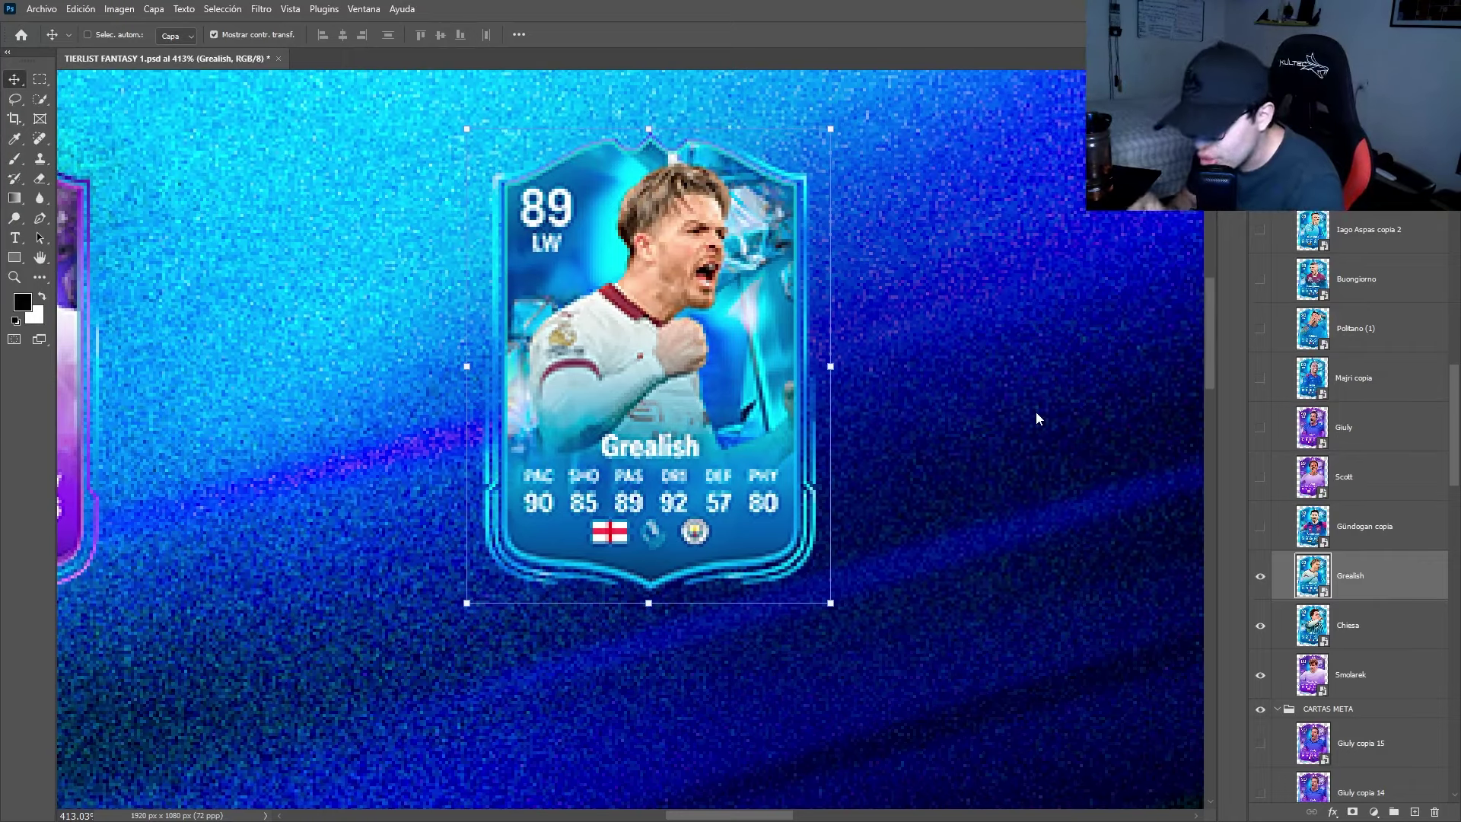
Make the Gündogan copia card visible beside Grealish in the first REGULAR row.
{"action": "scroll", "coordinate": [1035, 417], "scroll_direction": "down", "scroll_amount": 5}
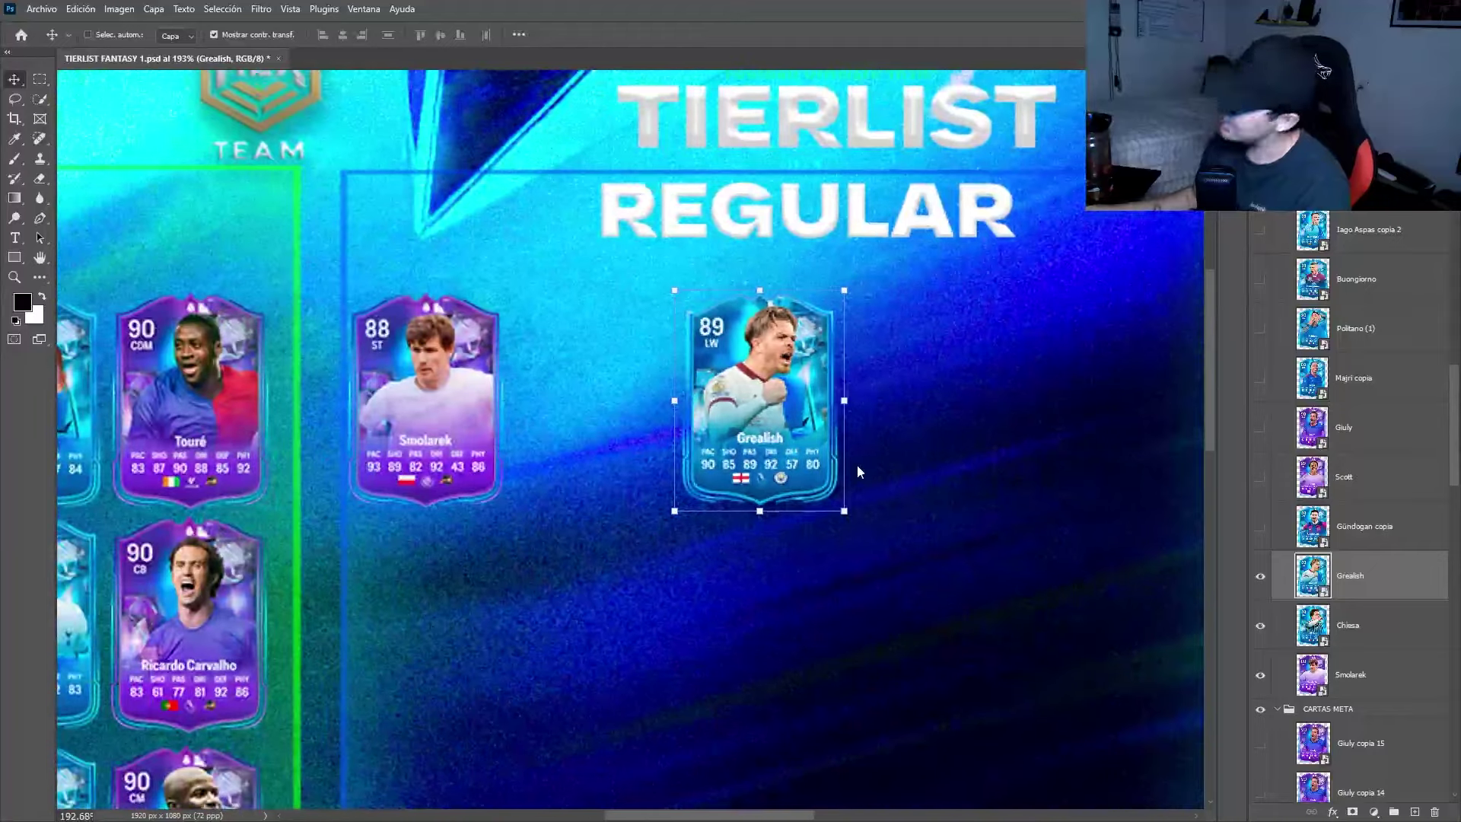
{"action": "scroll", "coordinate": [869, 465], "scroll_direction": "up", "scroll_amount": 3}
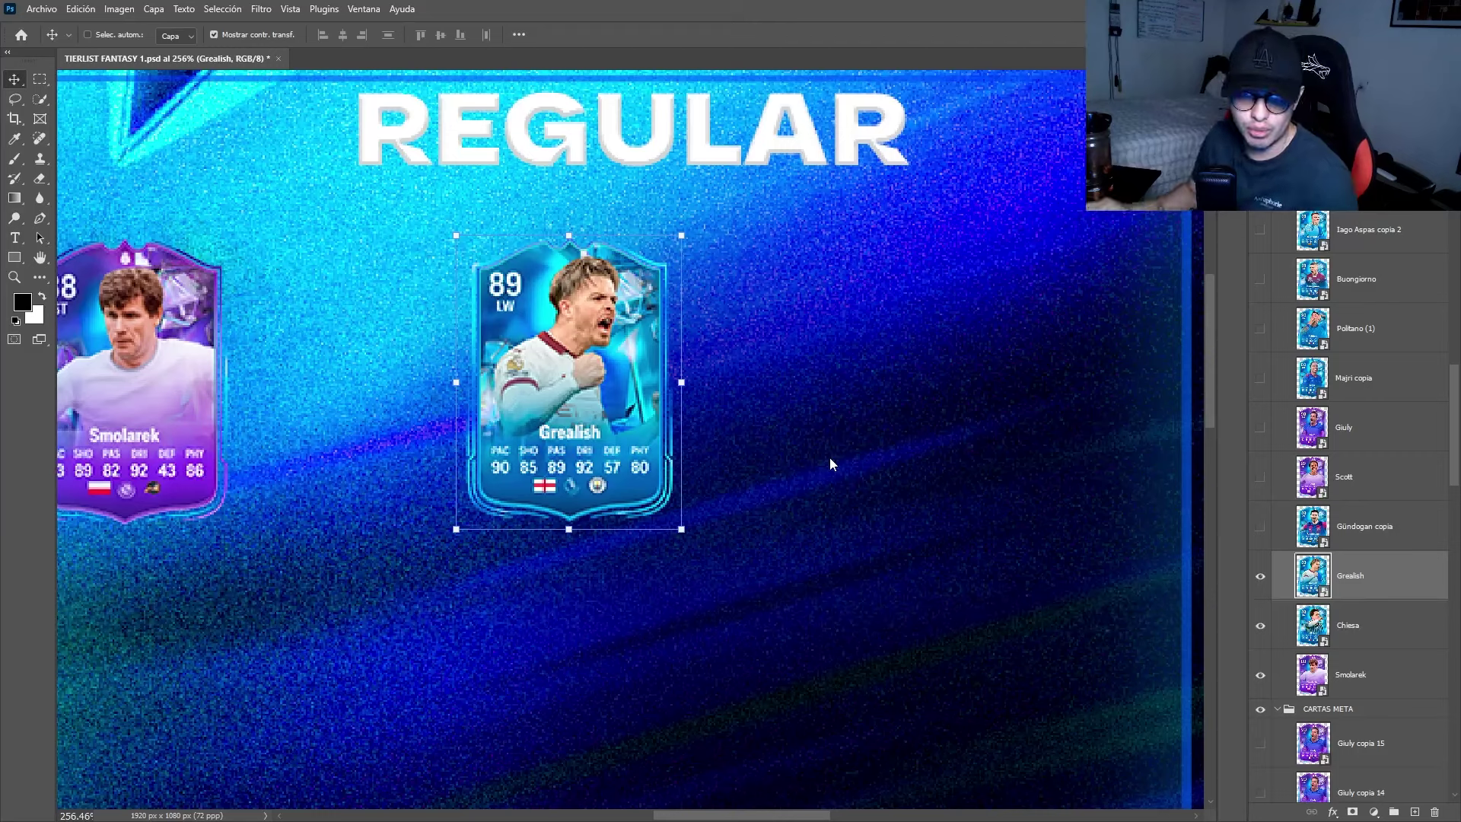
{"action": "left_click", "coordinate": [1260, 528]}
{"action": "left_click", "coordinate": [1259, 528]}
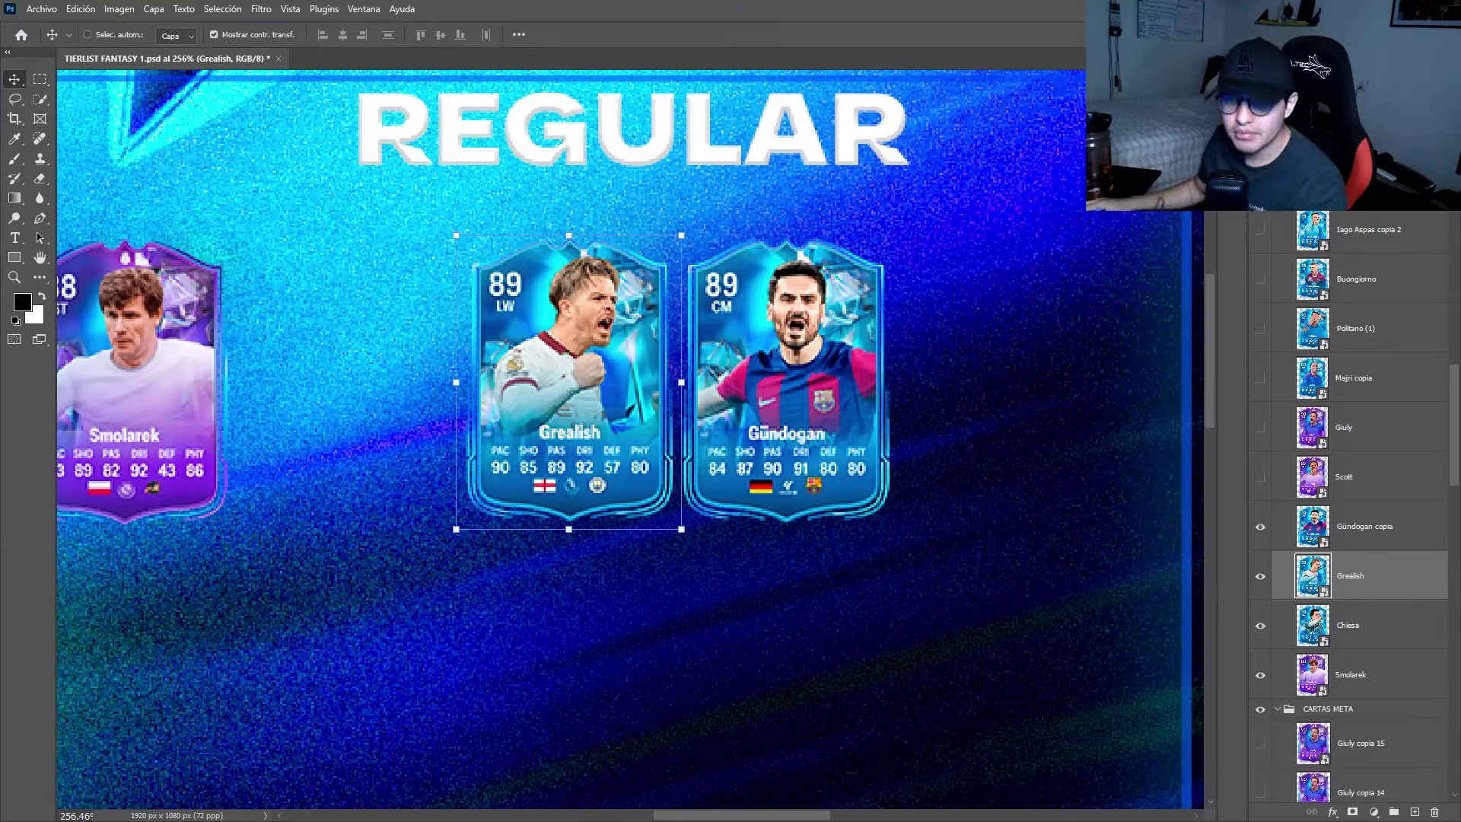
Select the Gündogan copia layer and look at its card in the first REGULAR row up close.
{"action": "left_click", "coordinate": [1362, 522]}
{"action": "scroll", "coordinate": [799, 465], "scroll_direction": "right", "scroll_amount": 3}
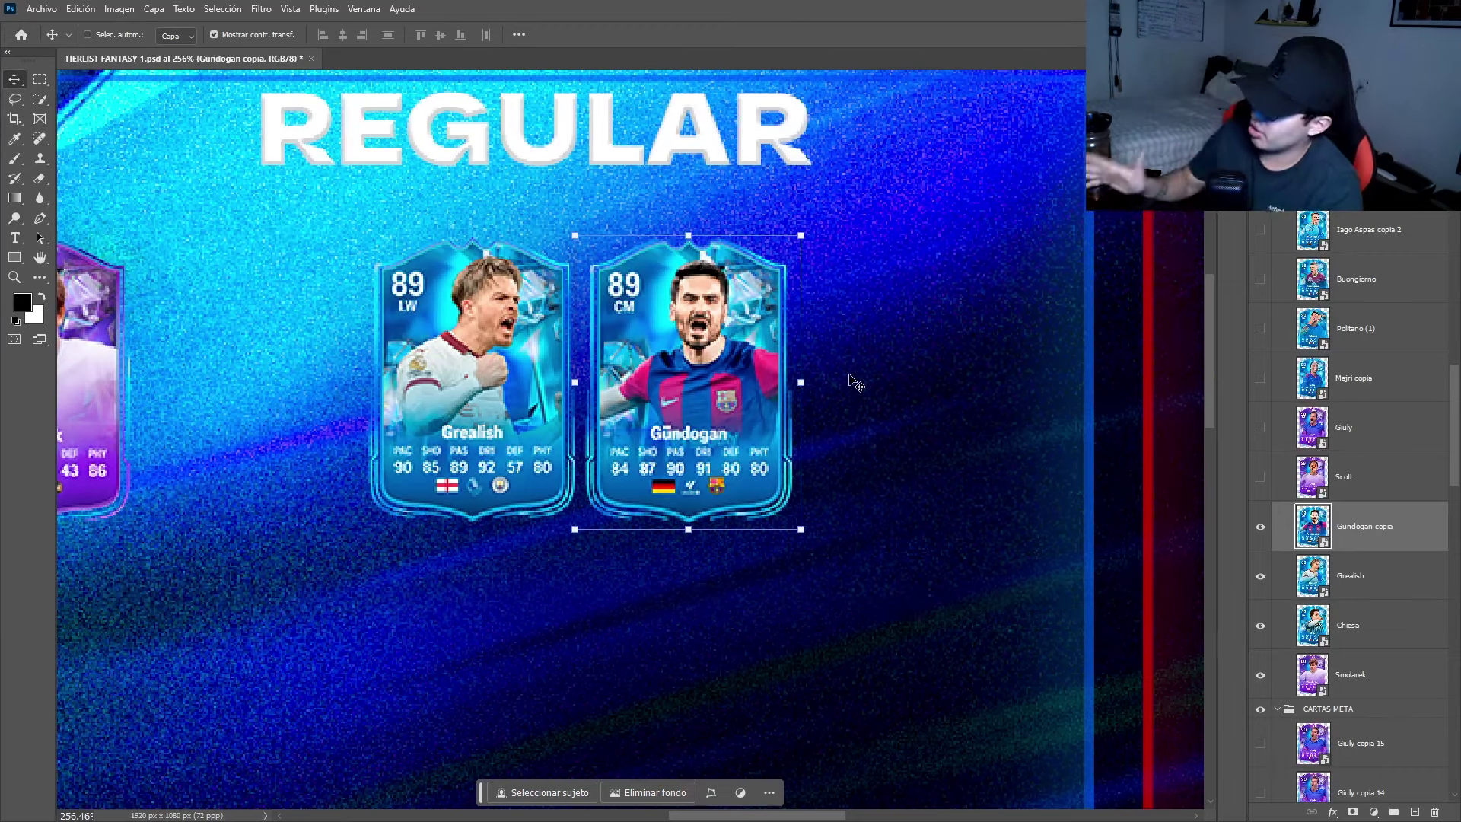
{"action": "scroll", "coordinate": [837, 445], "scroll_direction": "down", "scroll_amount": 1}
{"action": "scroll", "coordinate": [836, 445], "scroll_direction": "up", "scroll_amount": 2}
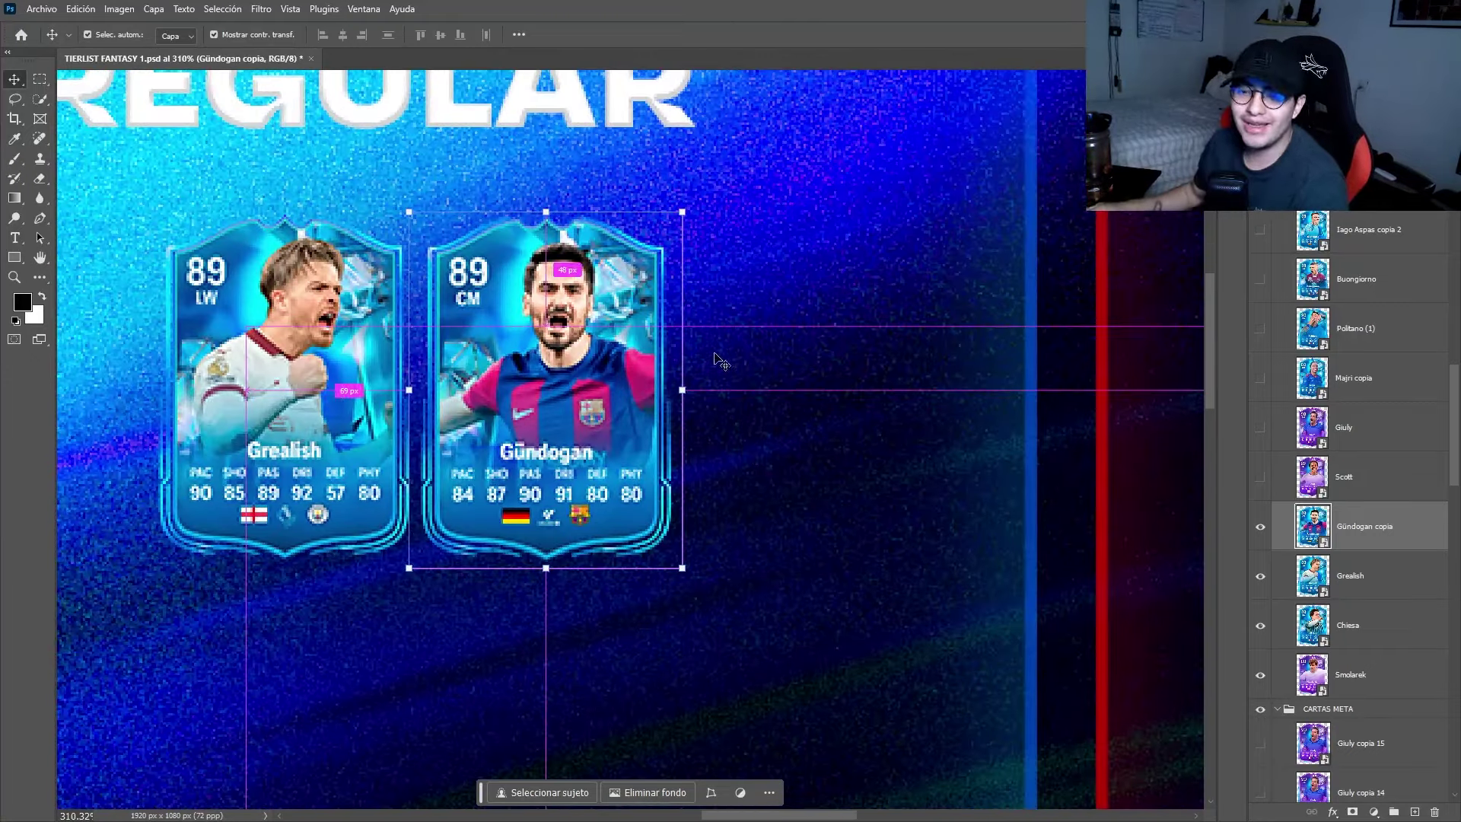
Make the Scott card visible beside Gündogan in the first REGULAR row, select its layer and compare it with the row.
{"action": "scroll", "coordinate": [593, 357], "scroll_direction": "right", "scroll_amount": 1}
{"action": "left_click", "coordinate": [1260, 477]}
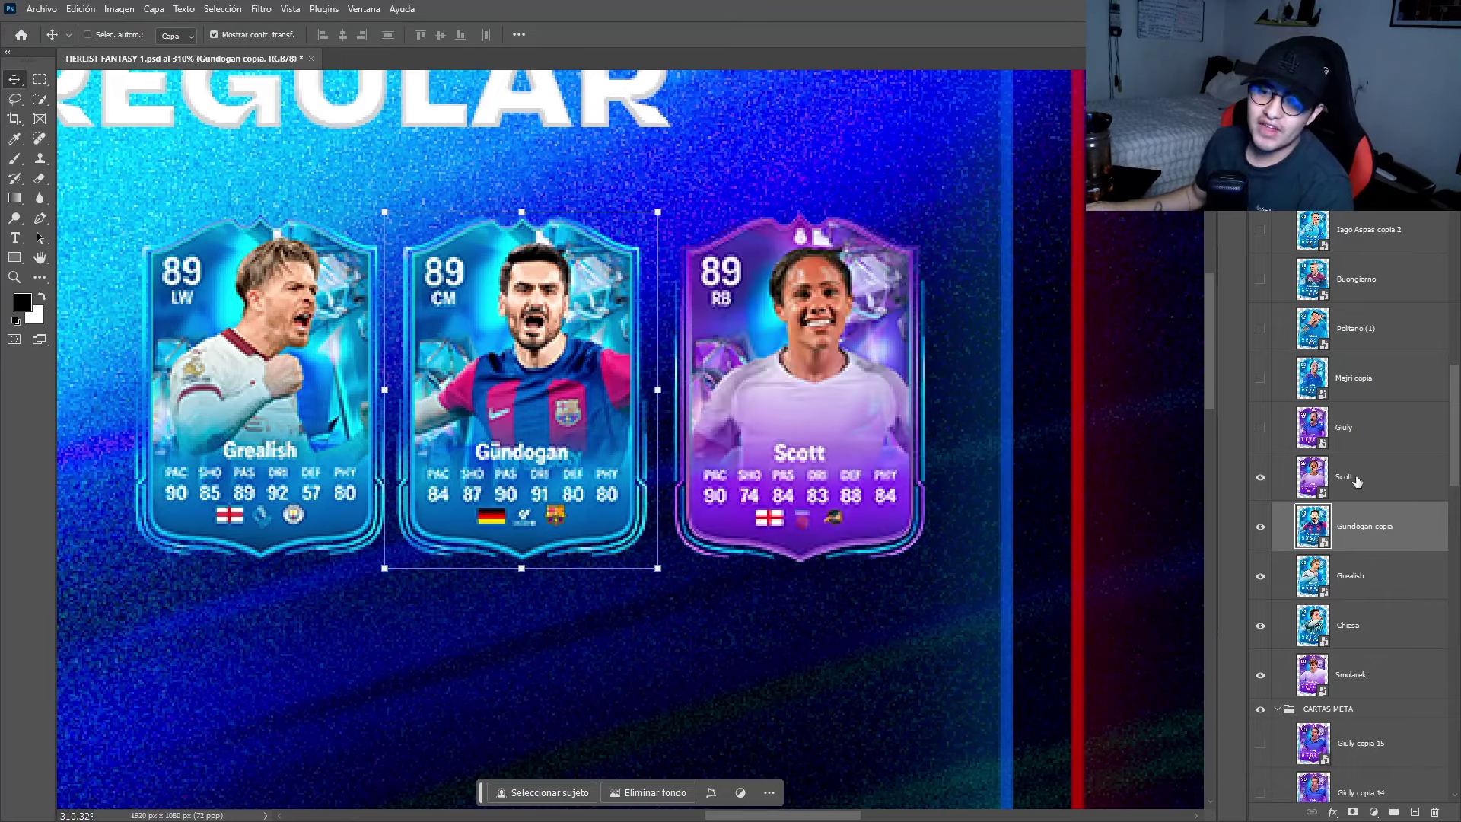
{"action": "left_click", "coordinate": [709, 449], "text": "ctrl"}
{"action": "scroll", "coordinate": [709, 449], "scroll_direction": "down", "scroll_amount": 2}
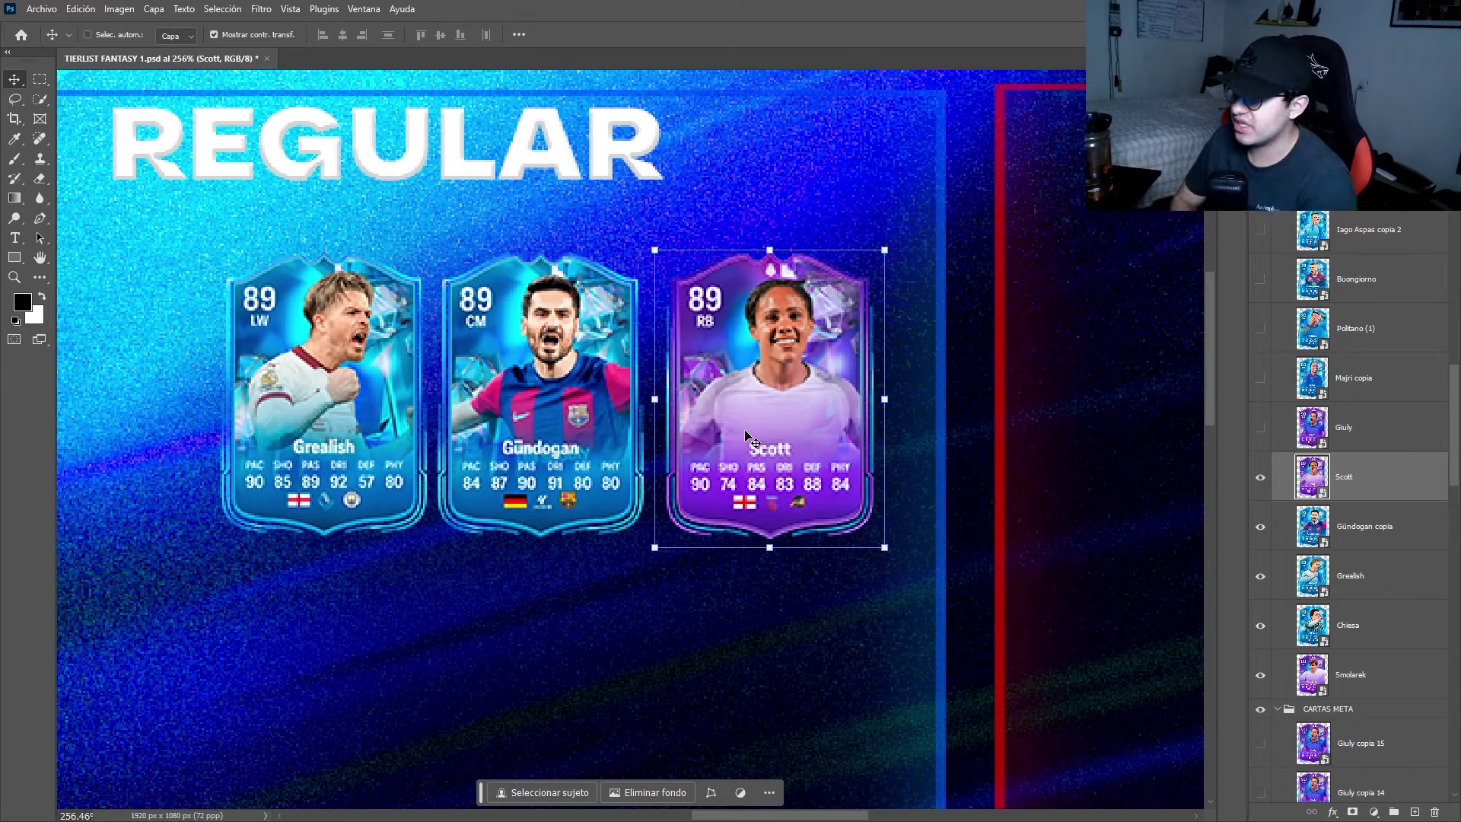
{"action": "scroll", "coordinate": [753, 439], "scroll_direction": "down", "scroll_amount": 2}
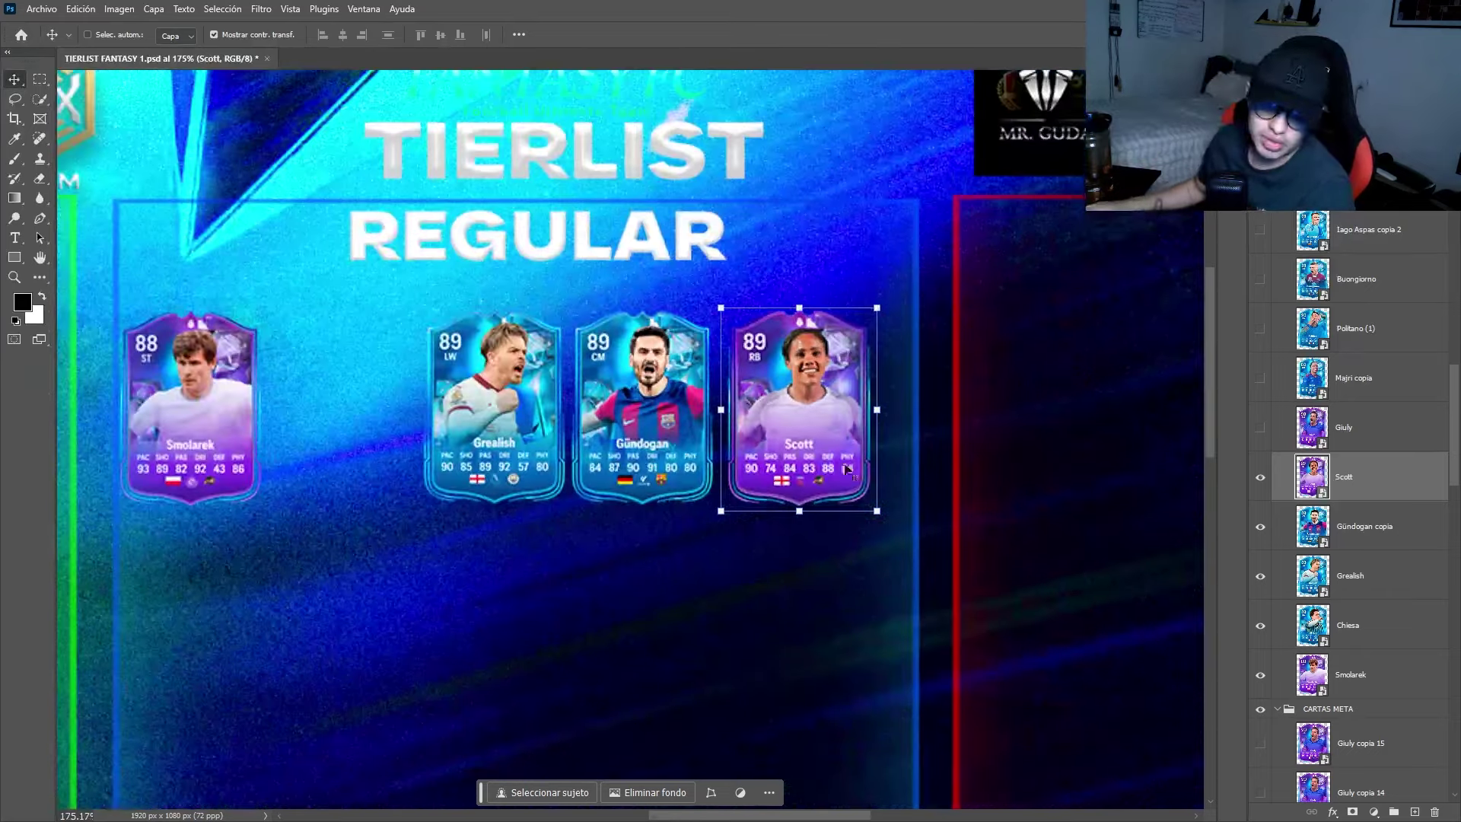
{"action": "scroll", "coordinate": [770, 567], "scroll_direction": "down", "scroll_amount": 1}
{"action": "scroll", "coordinate": [818, 504], "scroll_direction": "up", "scroll_amount": 3}
Make the Giuly card visible below Smolarek in the second REGULAR row, select its layer and look at it up close.
{"action": "scroll", "coordinate": [818, 504], "scroll_direction": "down", "scroll_amount": 3}
{"action": "scroll", "coordinate": [730, 525], "scroll_direction": "down", "scroll_amount": 1}
{"action": "scroll", "coordinate": [608, 547], "scroll_direction": "down", "scroll_amount": 1}
{"action": "scroll", "coordinate": [563, 551], "scroll_direction": "left", "scroll_amount": 3}
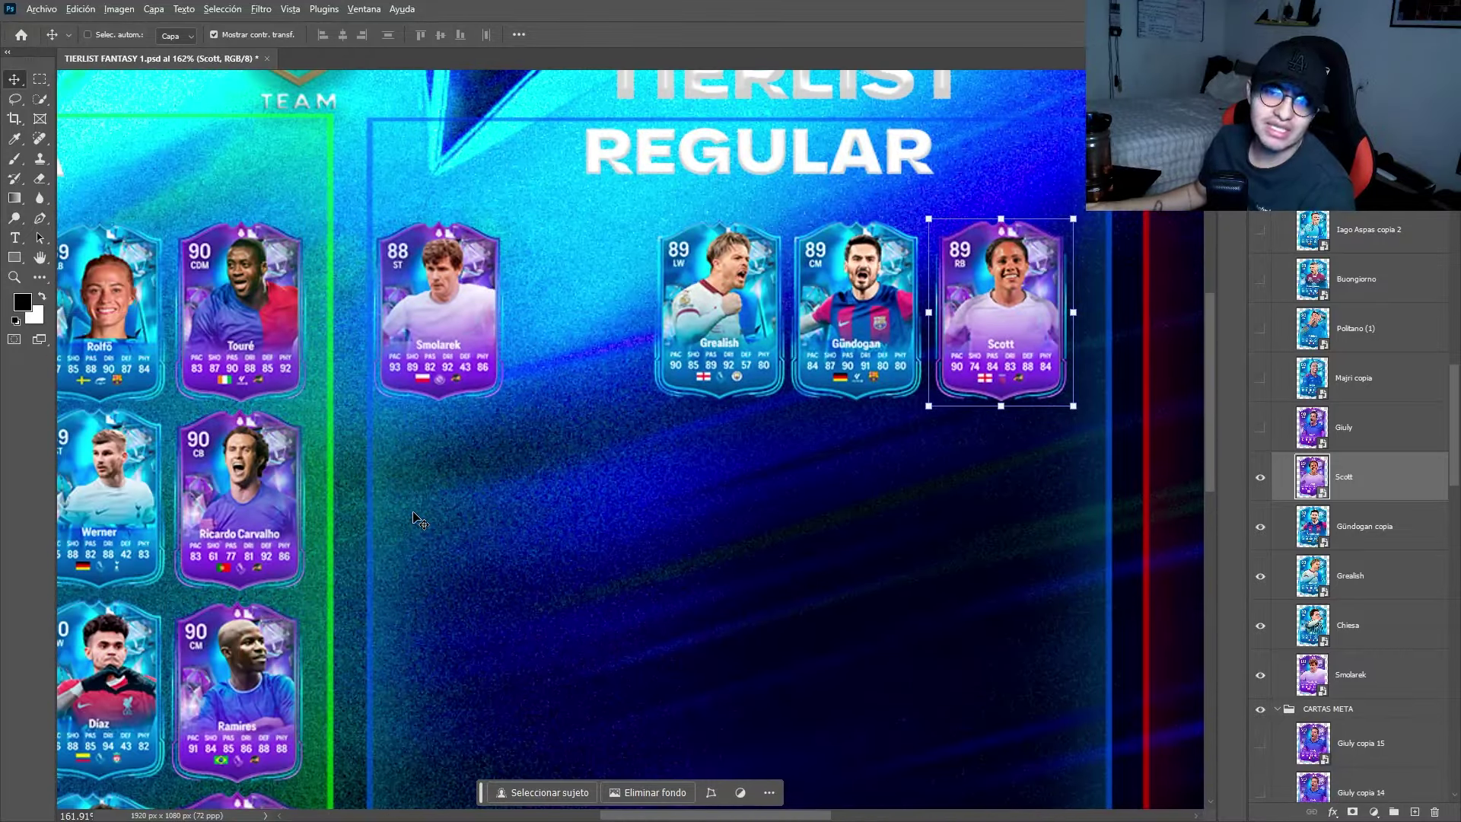
{"action": "left_click", "coordinate": [1260, 427]}
{"action": "left_click", "coordinate": [1350, 428]}
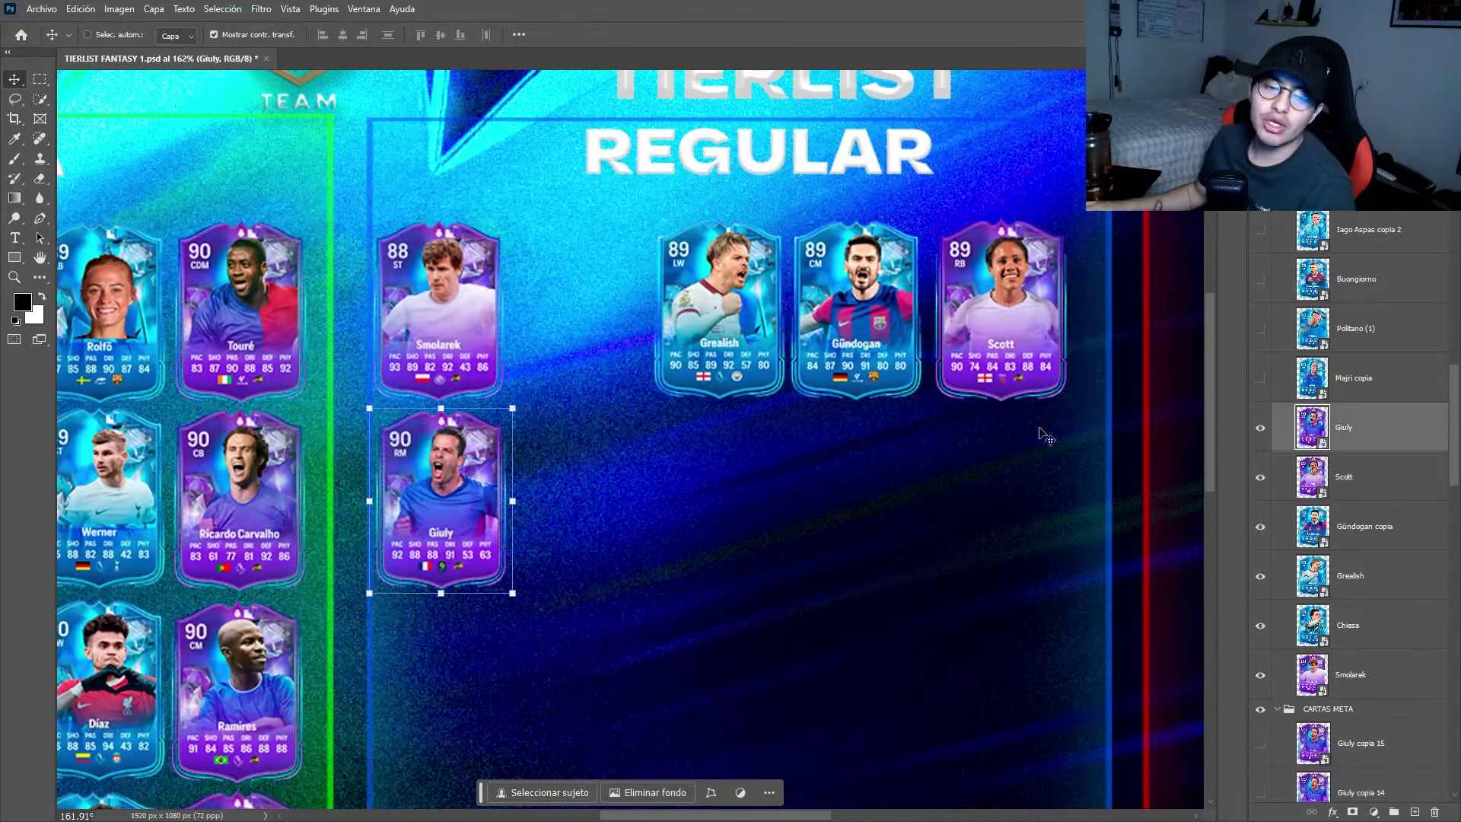
{"action": "scroll", "coordinate": [438, 490], "scroll_direction": "up", "scroll_amount": 1}
{"action": "scroll", "coordinate": [438, 491], "scroll_direction": "left", "scroll_amount": 2}
{"action": "scroll", "coordinate": [494, 486], "scroll_direction": "up", "scroll_amount": 5}
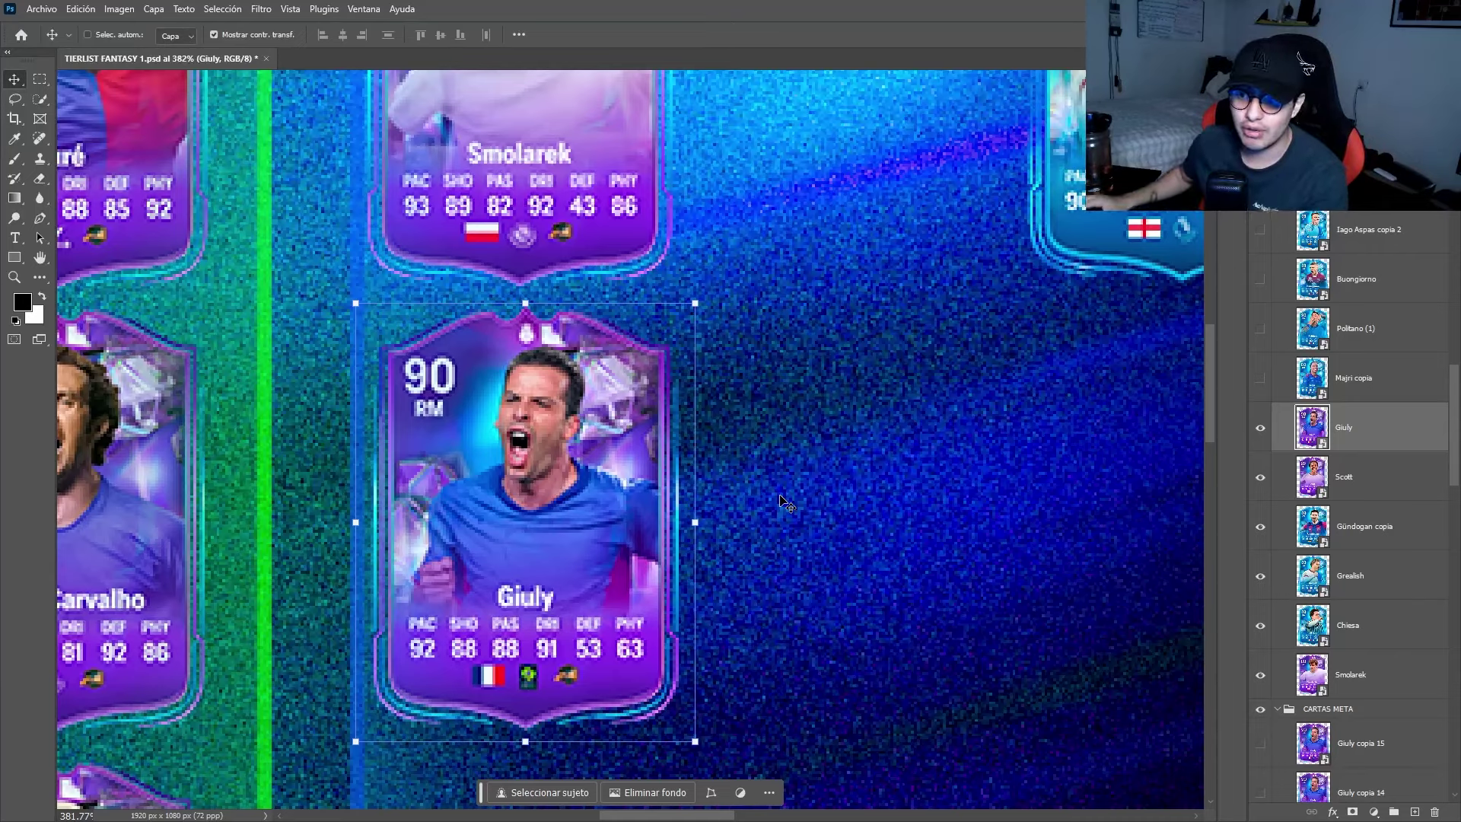
Make the Majri copia card visible beside Giuly in the second REGULAR row, select its layer and examine the card.
{"action": "left_click", "coordinate": [1261, 378]}
{"action": "left_click", "coordinate": [1299, 384]}
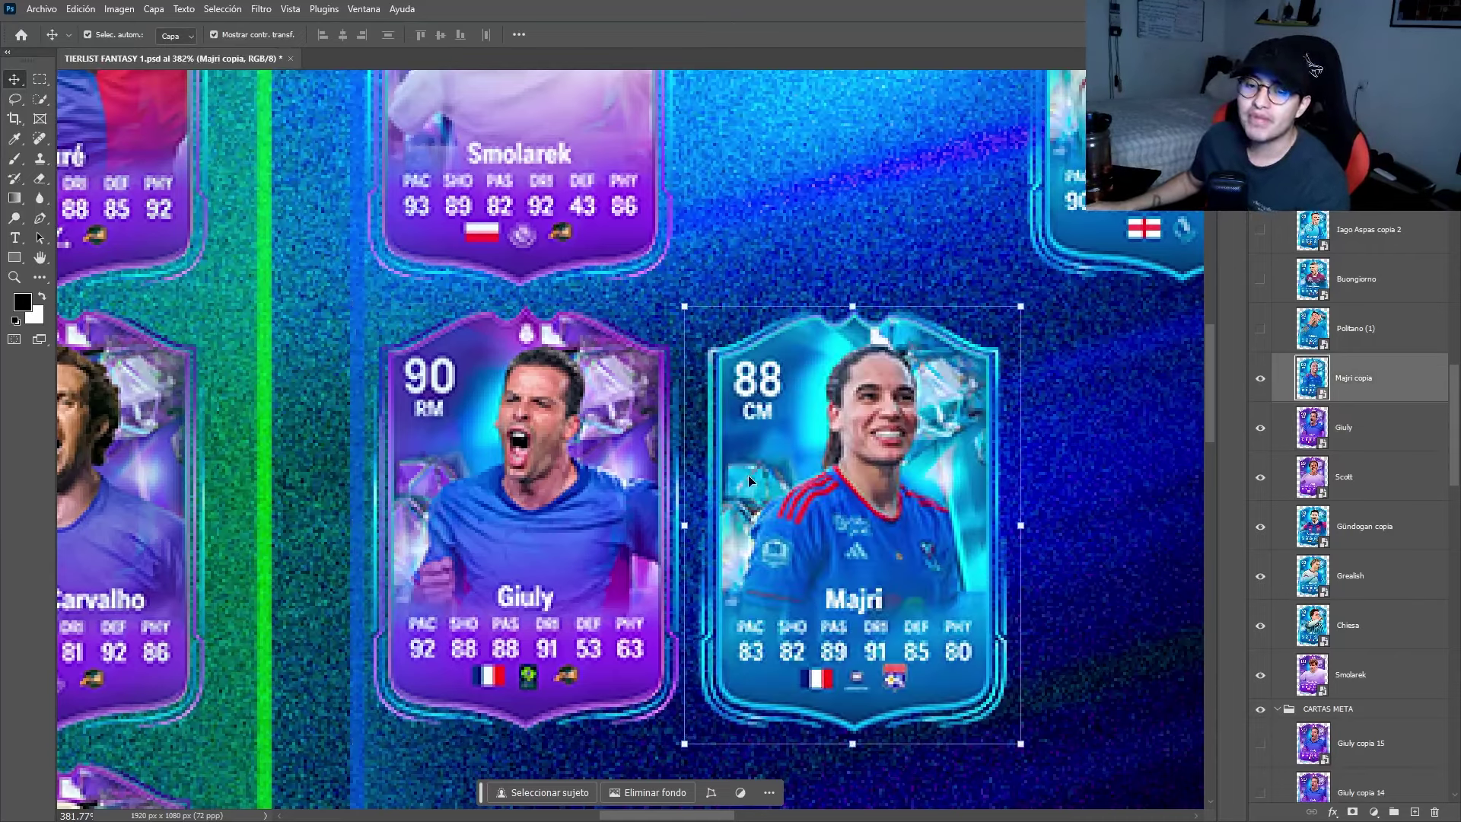
{"action": "scroll", "coordinate": [791, 574], "scroll_direction": "right", "scroll_amount": 3}
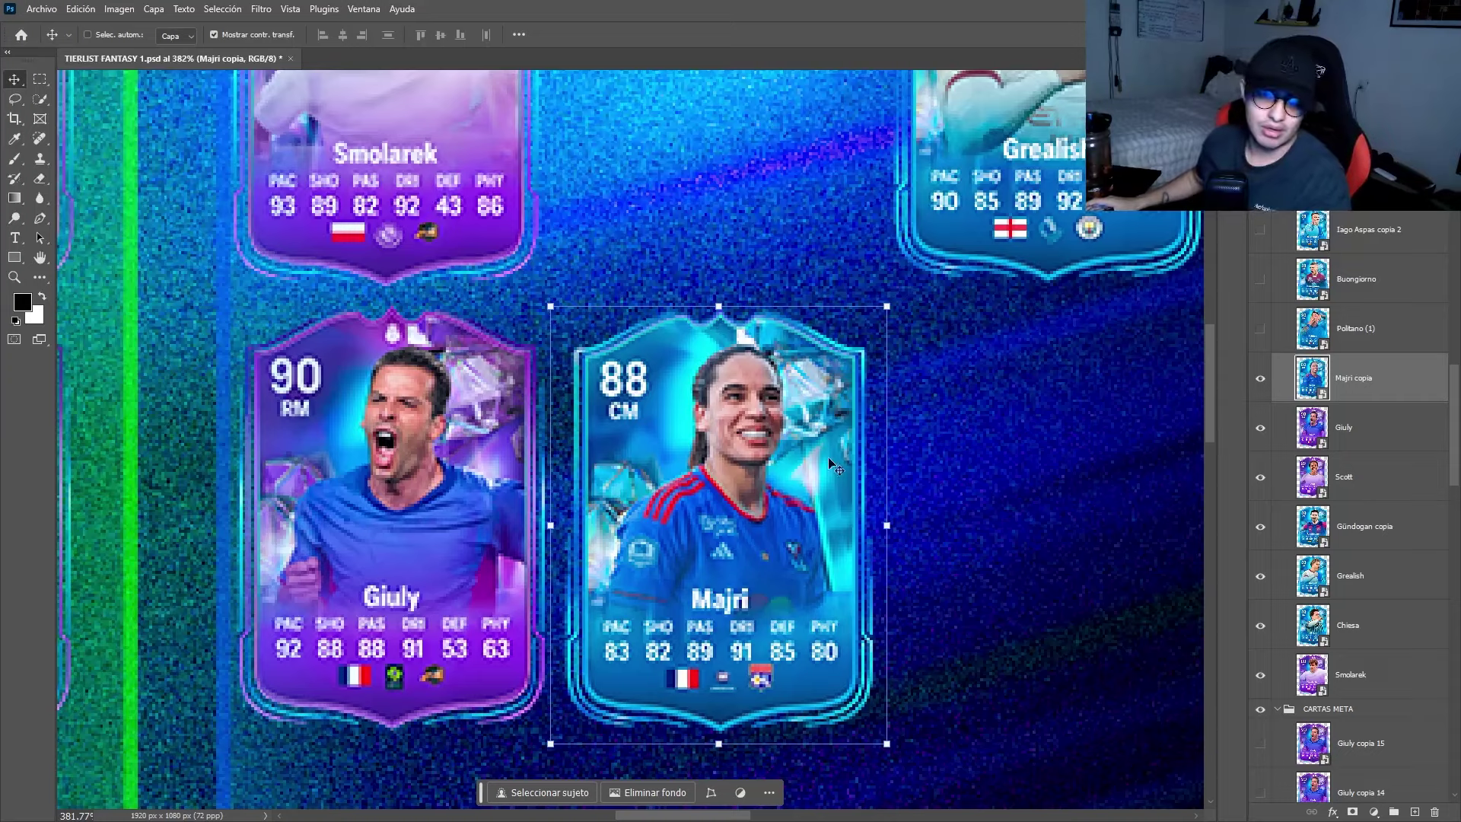
{"action": "scroll", "coordinate": [800, 461], "scroll_direction": "down", "scroll_amount": 5}
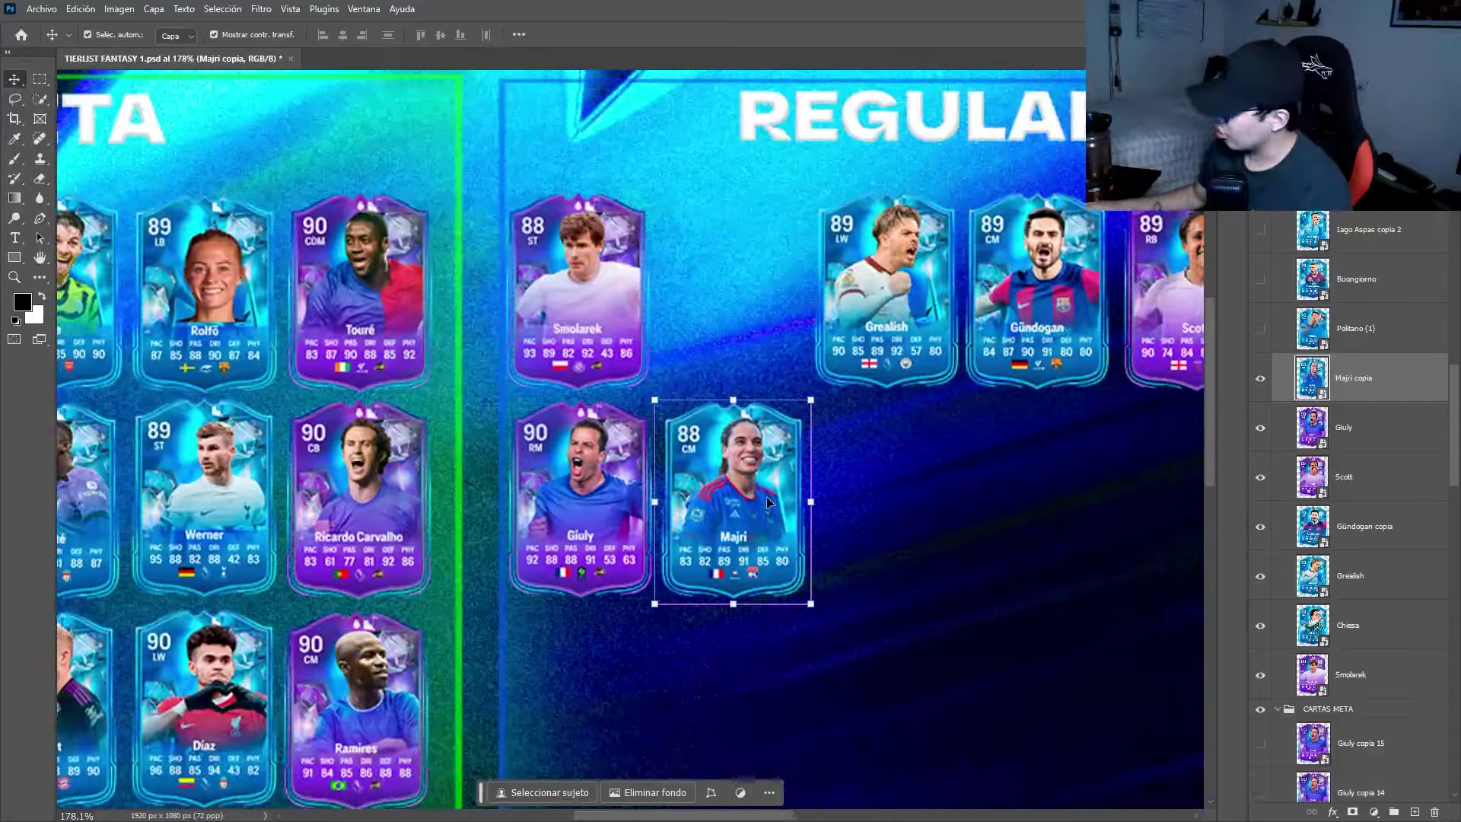
{"action": "scroll", "coordinate": [1046, 456], "scroll_direction": "up", "scroll_amount": 4}
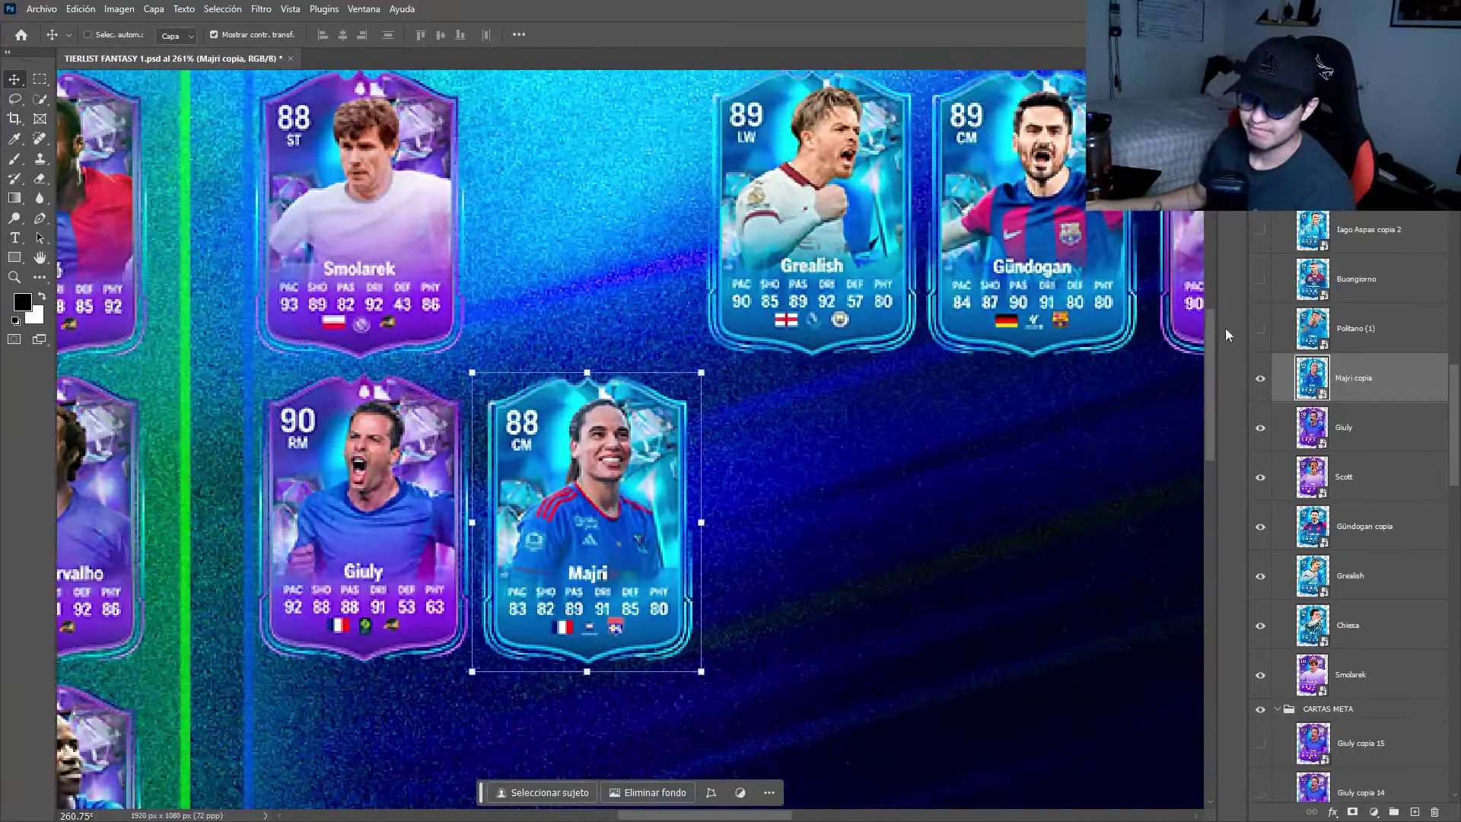
Make the Politano (1) card visible beside Majri in the second REGULAR row, with its layer selected, and look at it up close.
{"action": "left_click", "coordinate": [1276, 331]}
{"action": "scroll", "coordinate": [870, 518], "scroll_direction": "up", "scroll_amount": 3}
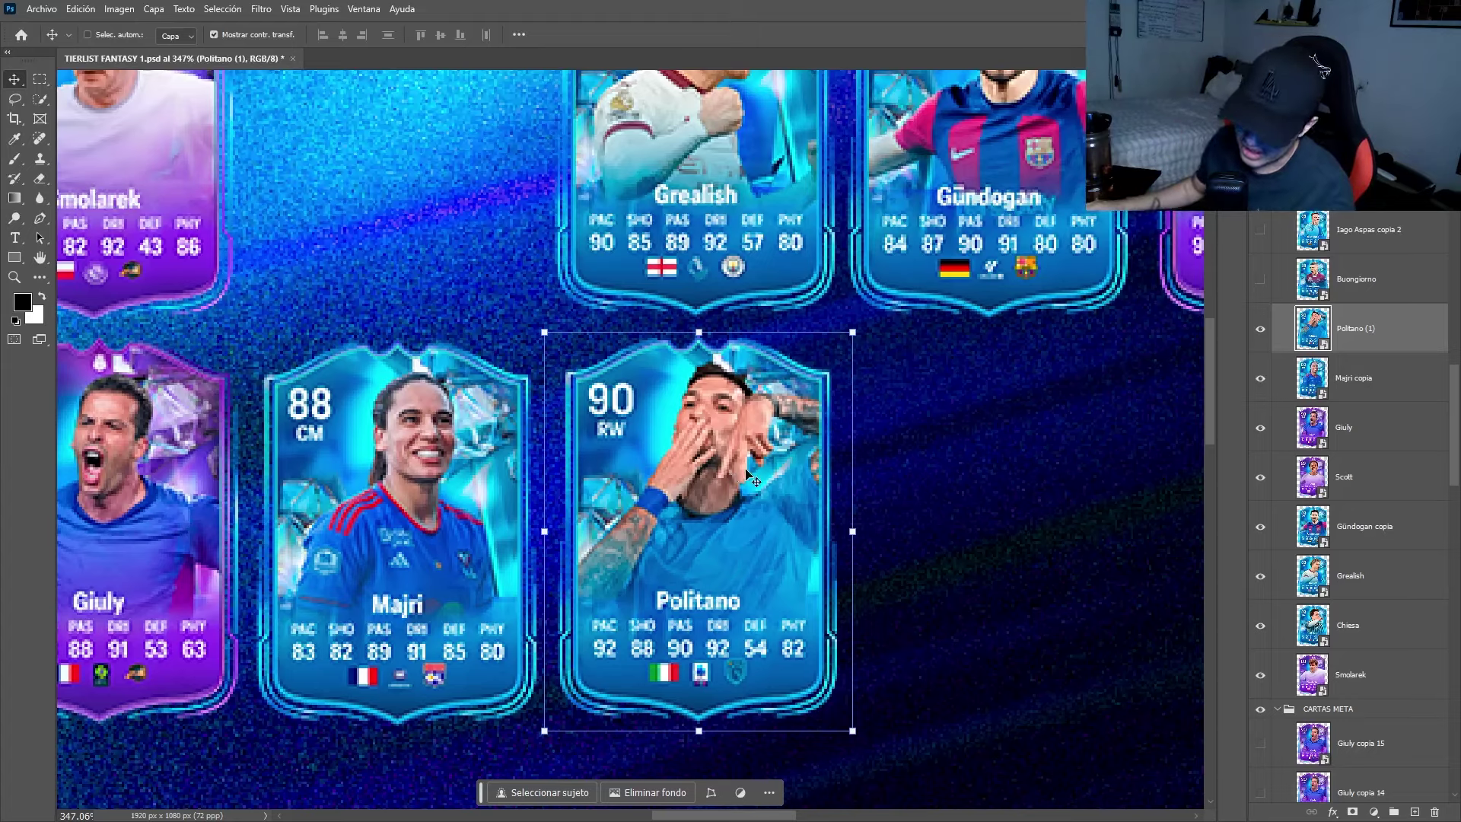
{"action": "scroll", "coordinate": [731, 479], "scroll_direction": "down", "scroll_amount": 3}
{"action": "scroll", "coordinate": [724, 522], "scroll_direction": "up", "scroll_amount": 3}
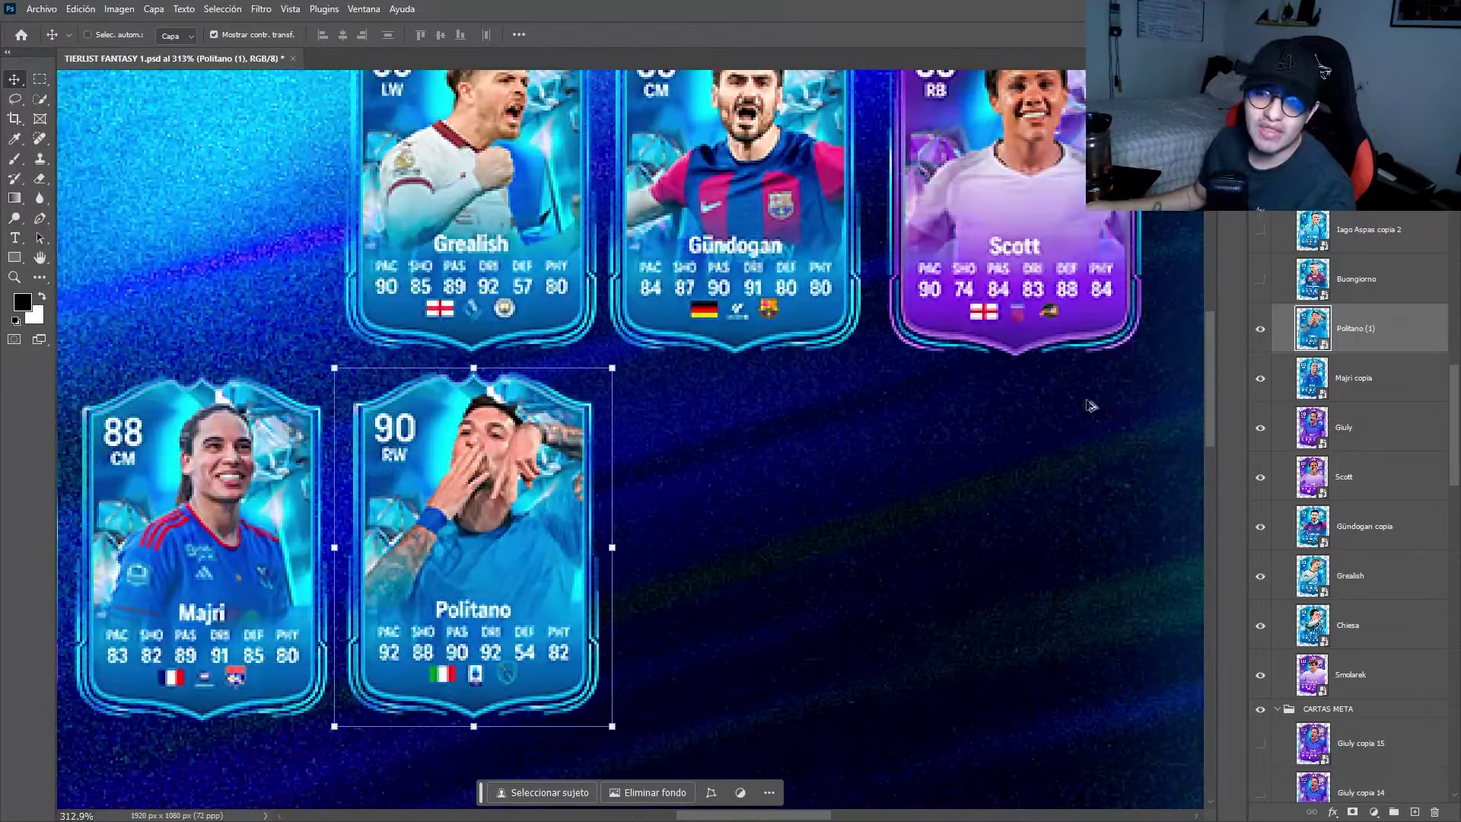
Make the Buongiorno card visible beside Politano, select its layer and compare it with the neighbouring REGULAR cards.
{"action": "left_click", "coordinate": [1259, 283]}
{"action": "left_click", "coordinate": [1339, 282]}
{"action": "scroll", "coordinate": [810, 478], "scroll_direction": "up", "scroll_amount": 3}
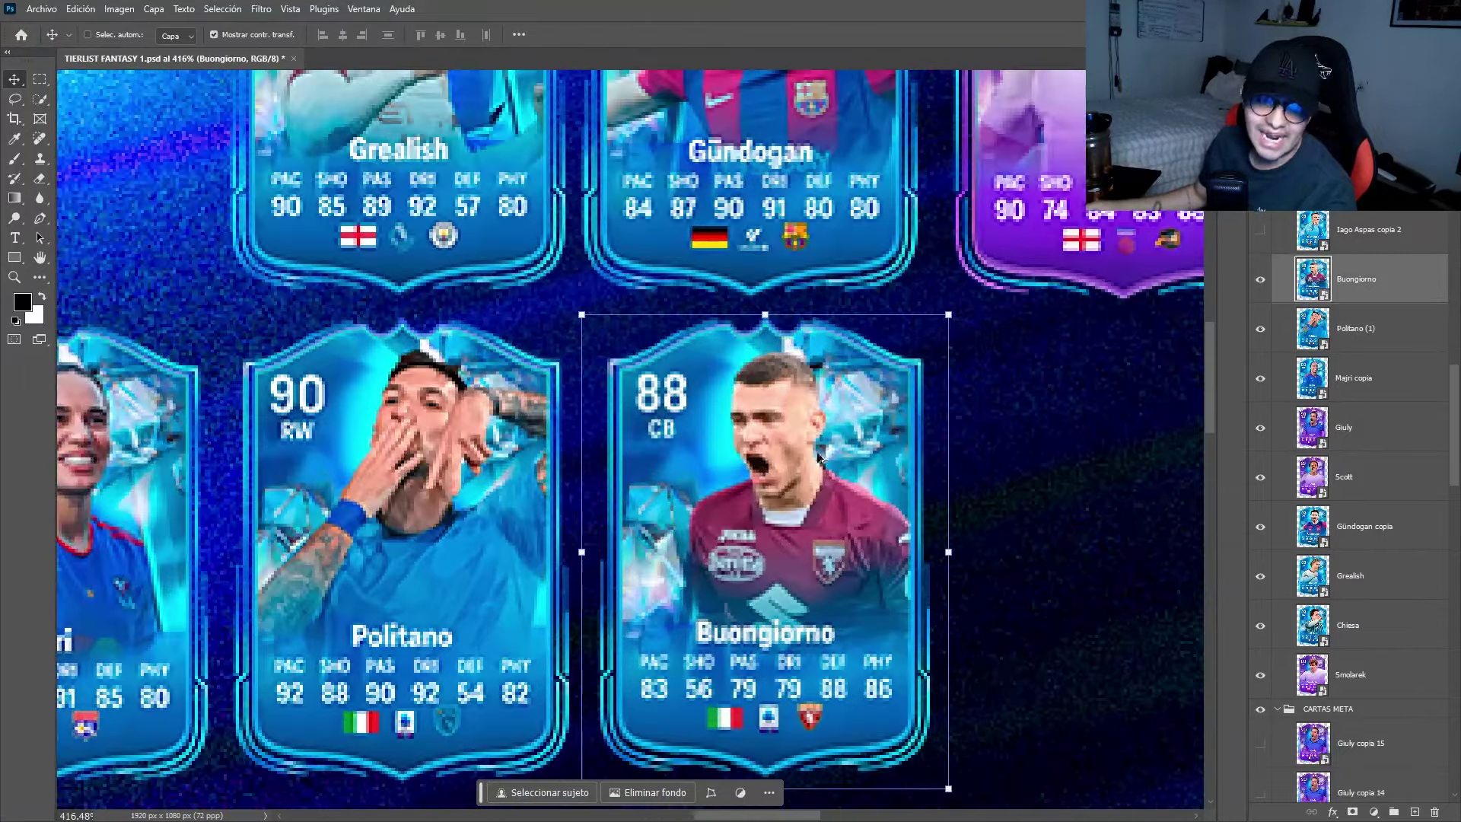
{"action": "scroll", "coordinate": [810, 477], "scroll_direction": "down", "scroll_amount": 1}
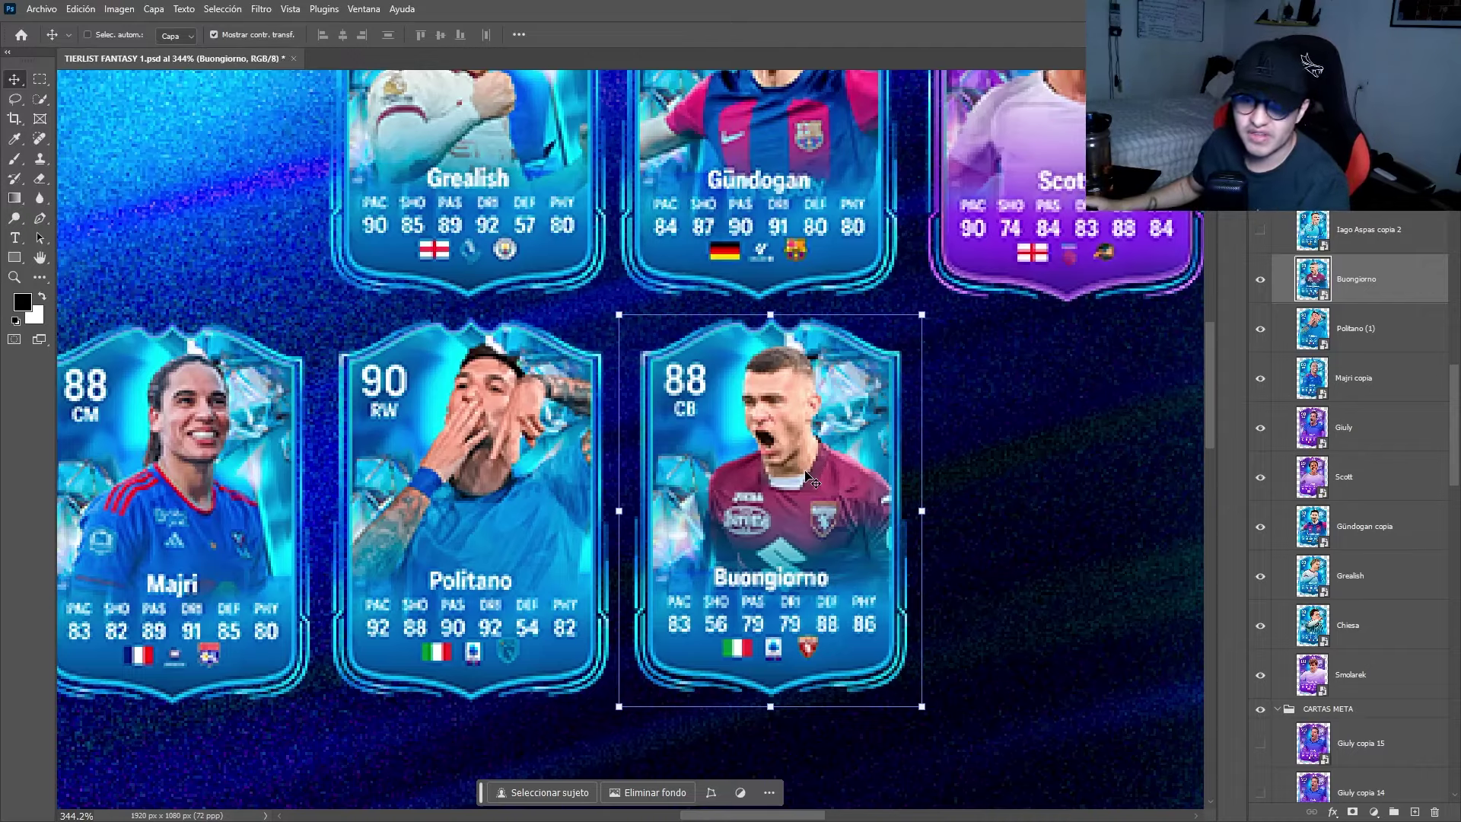
{"action": "scroll", "coordinate": [810, 477], "scroll_direction": "down", "scroll_amount": 3}
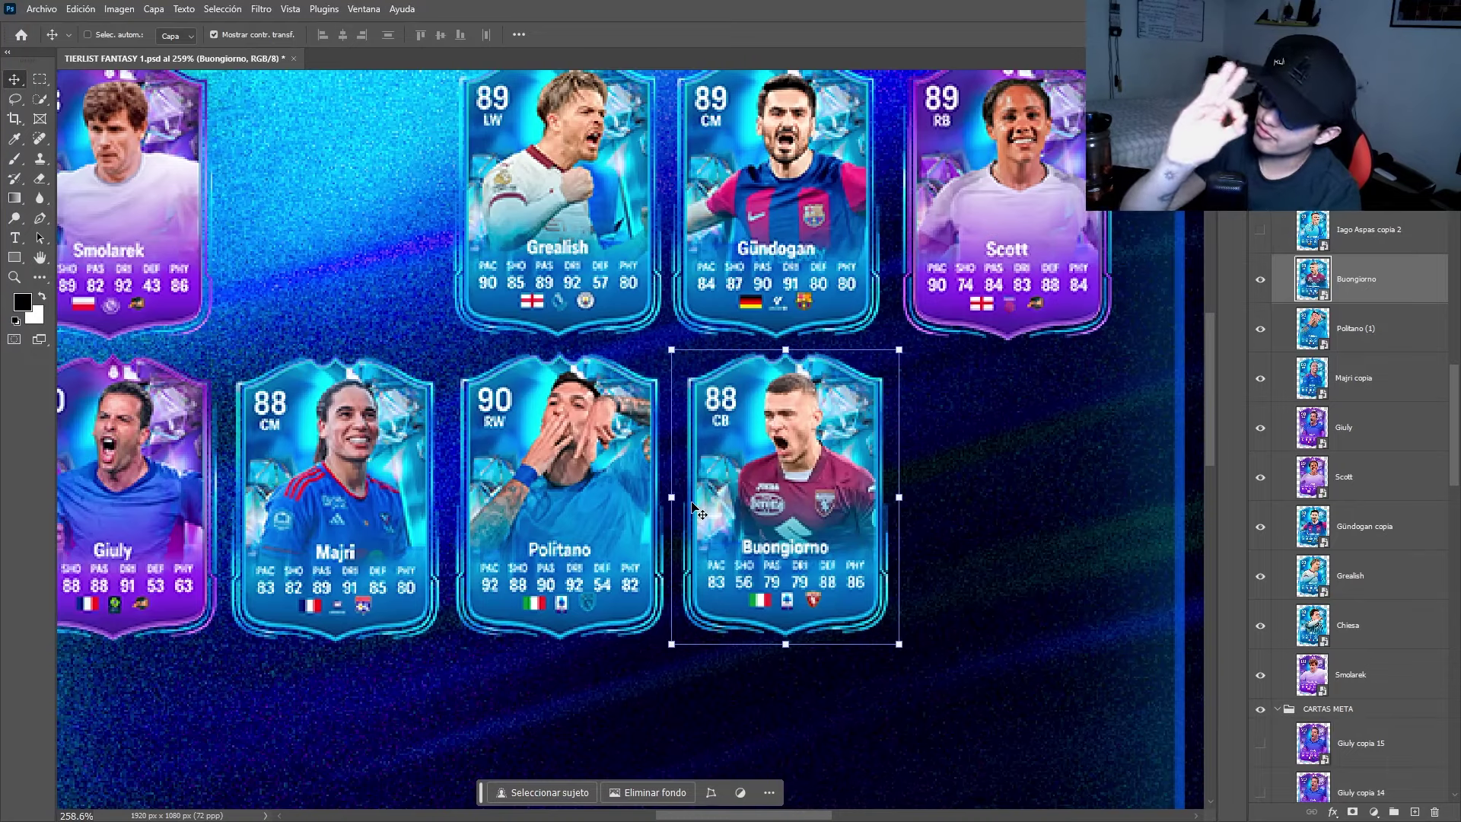
{"action": "scroll", "coordinate": [678, 495], "scroll_direction": "right", "scroll_amount": 2}
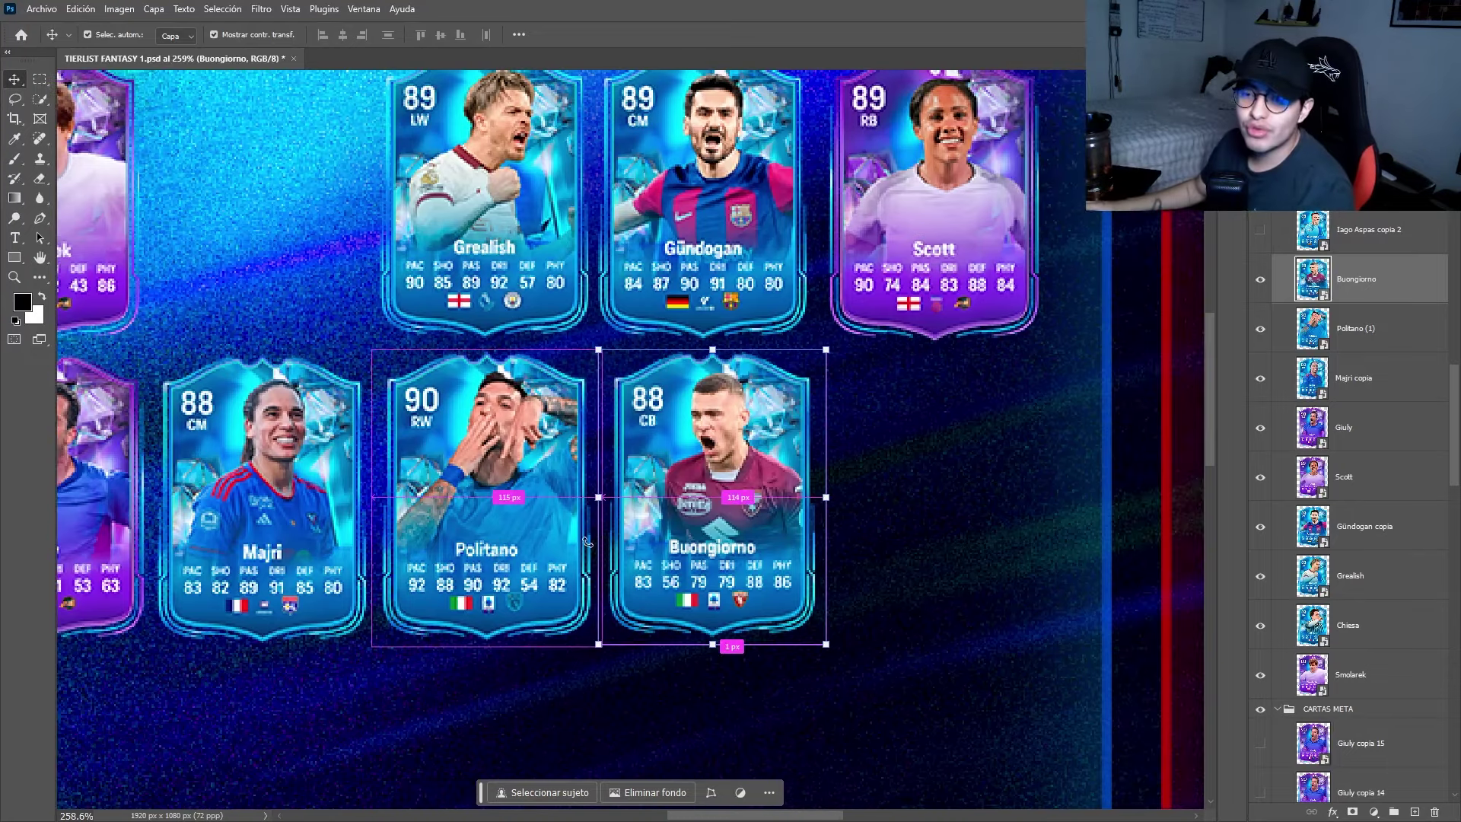
Select the Iago Aspas copia 2 layer, make its card visible at the end of the second REGULAR row and examine it.
{"action": "left_click", "coordinate": [1362, 237]}
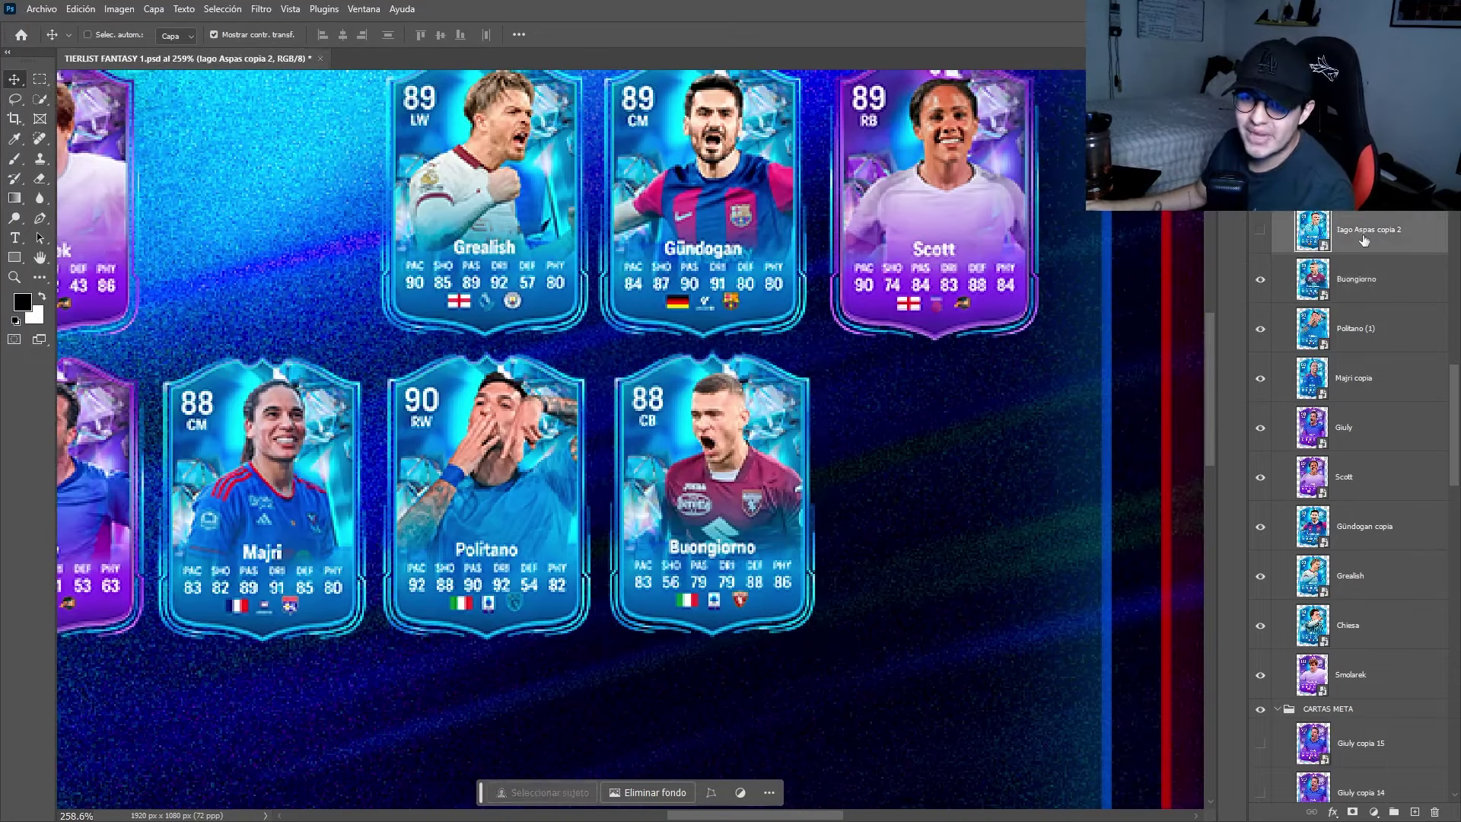
{"action": "left_click", "coordinate": [1260, 229]}
{"action": "scroll", "coordinate": [894, 521], "scroll_direction": "up", "scroll_amount": 3}
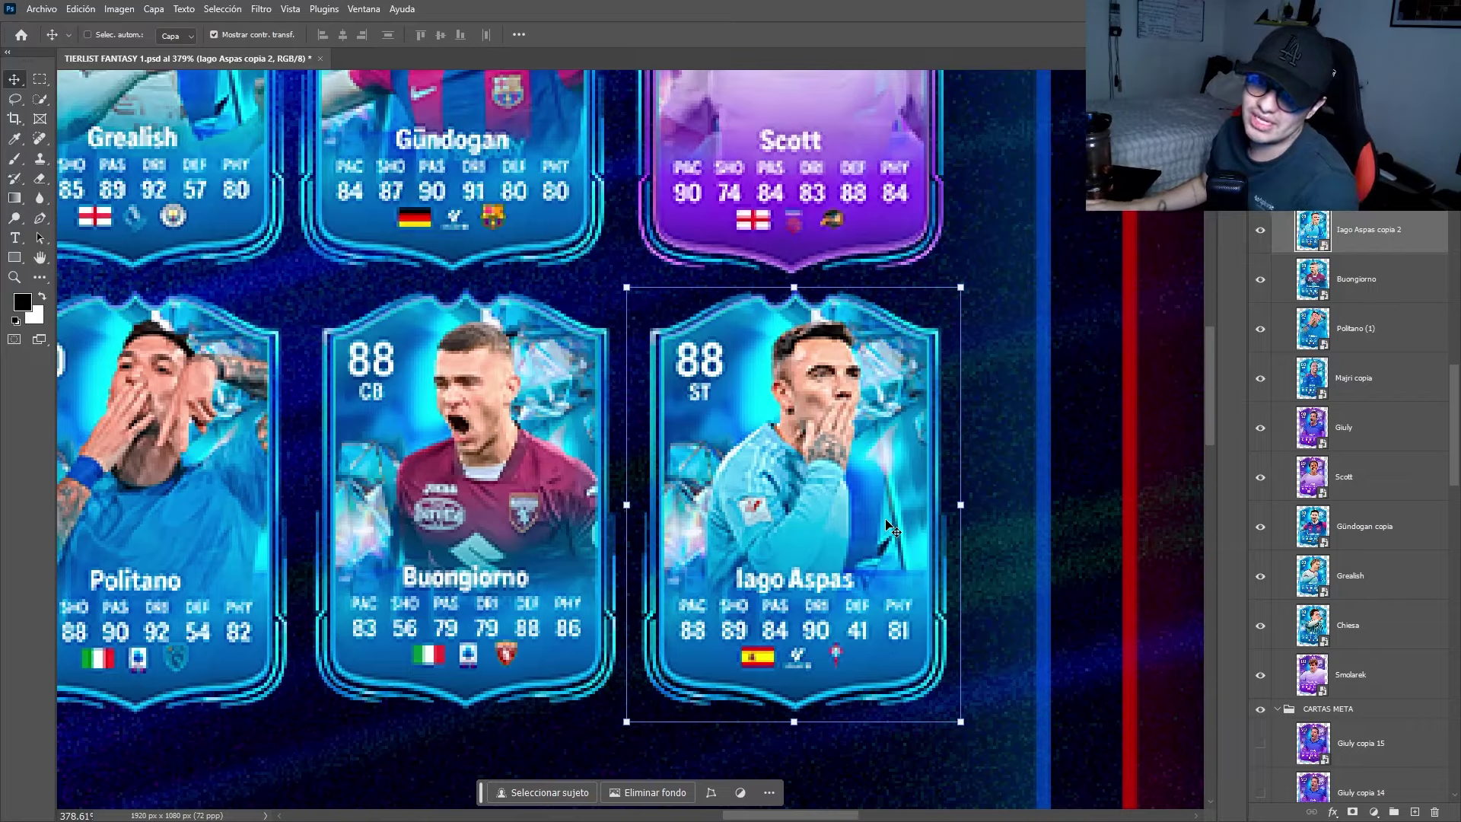
{"action": "scroll", "coordinate": [669, 563], "scroll_direction": "down", "scroll_amount": 5}
{"action": "scroll", "coordinate": [700, 646], "scroll_direction": "down", "scroll_amount": 4}
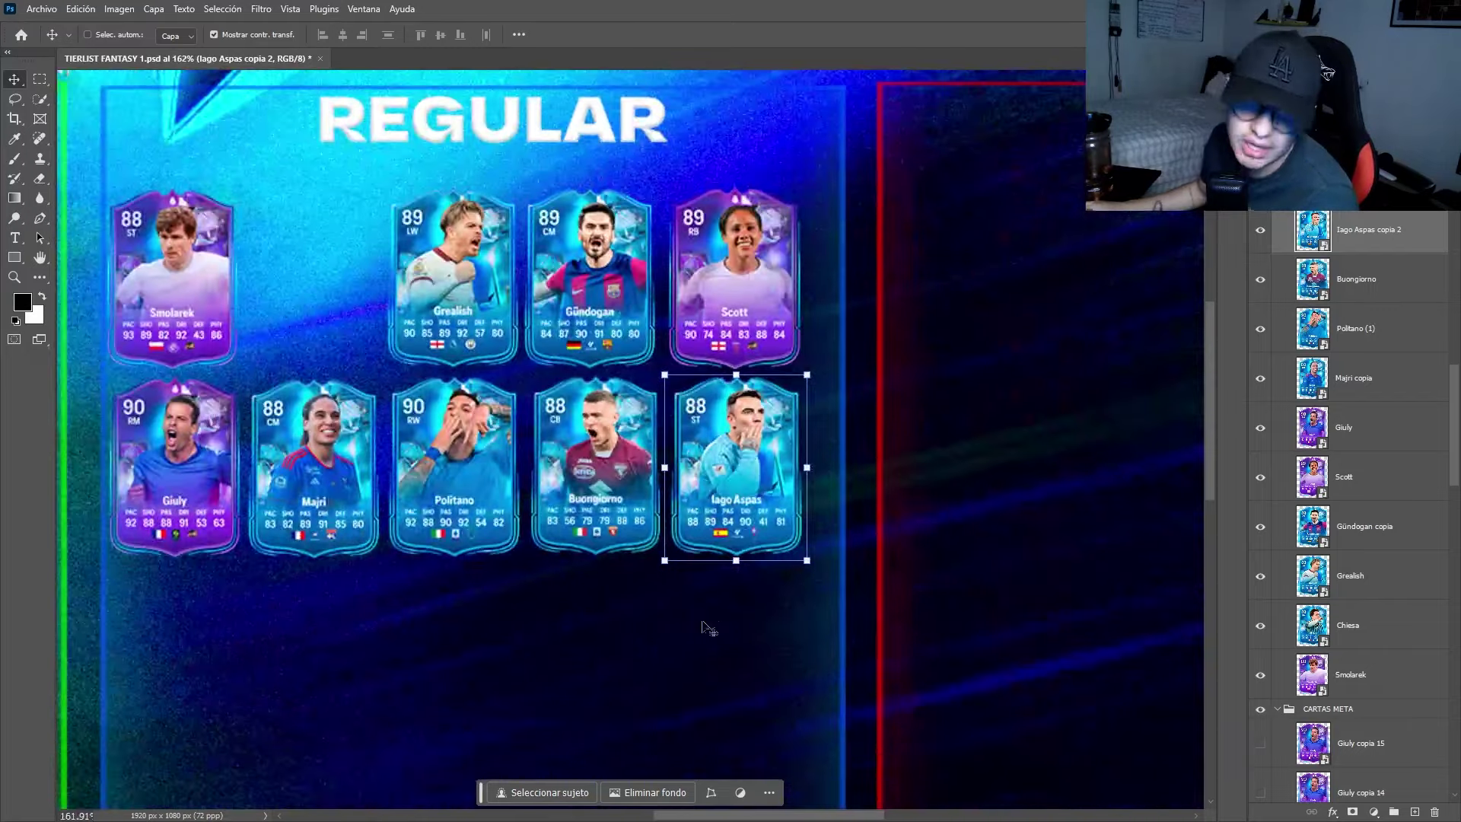
Make the Tielemans card visible below Giuly in the third REGULAR row and look at it up close.
{"action": "scroll", "coordinate": [682, 580], "scroll_direction": "left", "scroll_amount": 4}
{"action": "key", "text": "ctrl+v"}
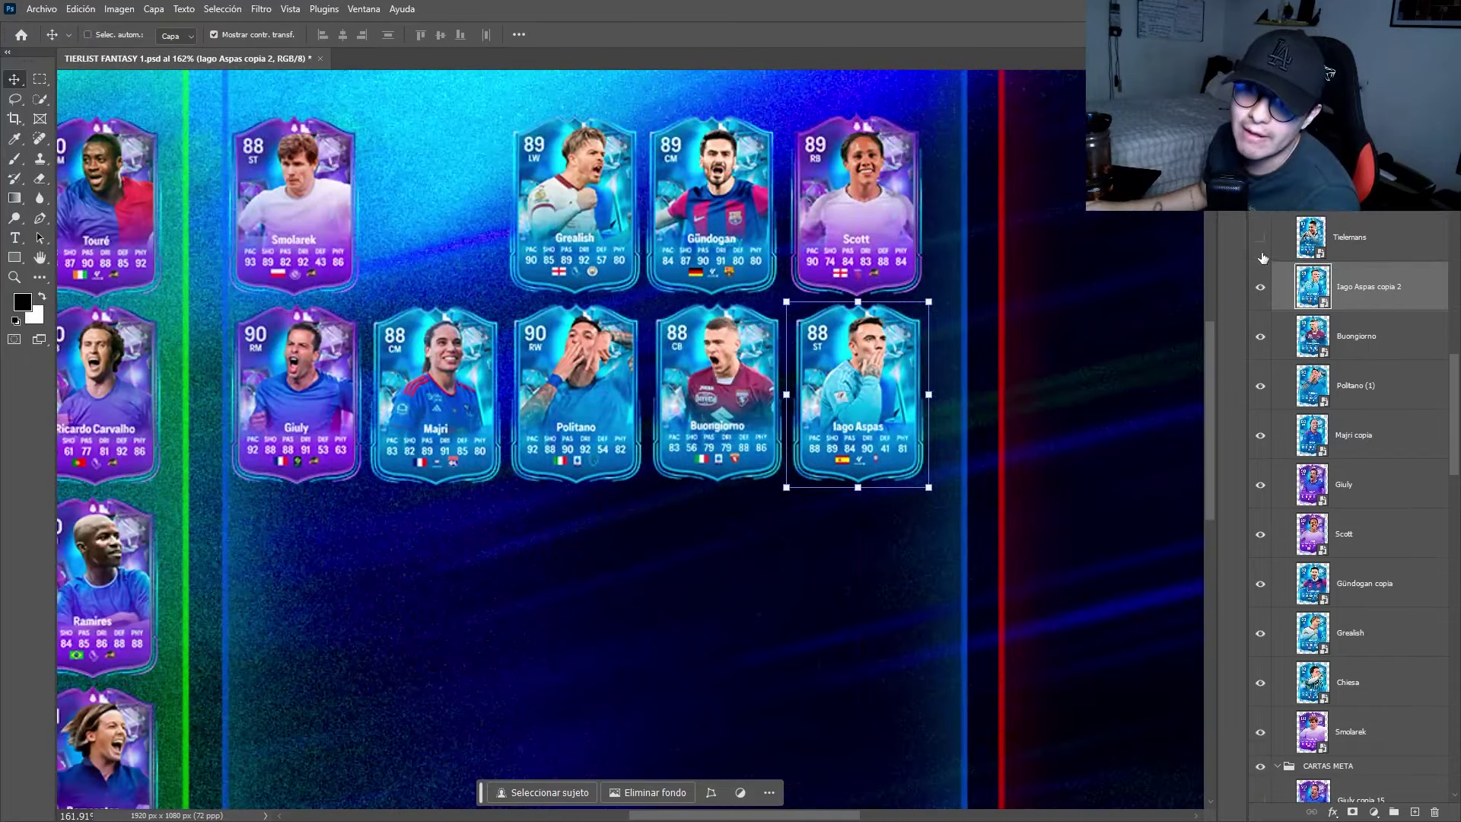
{"action": "scroll", "coordinate": [466, 646], "scroll_direction": "down", "scroll_amount": 2}
{"action": "scroll", "coordinate": [467, 645], "scroll_direction": "left", "scroll_amount": 2}
{"action": "scroll", "coordinate": [402, 583], "scroll_direction": "up", "scroll_amount": 3}
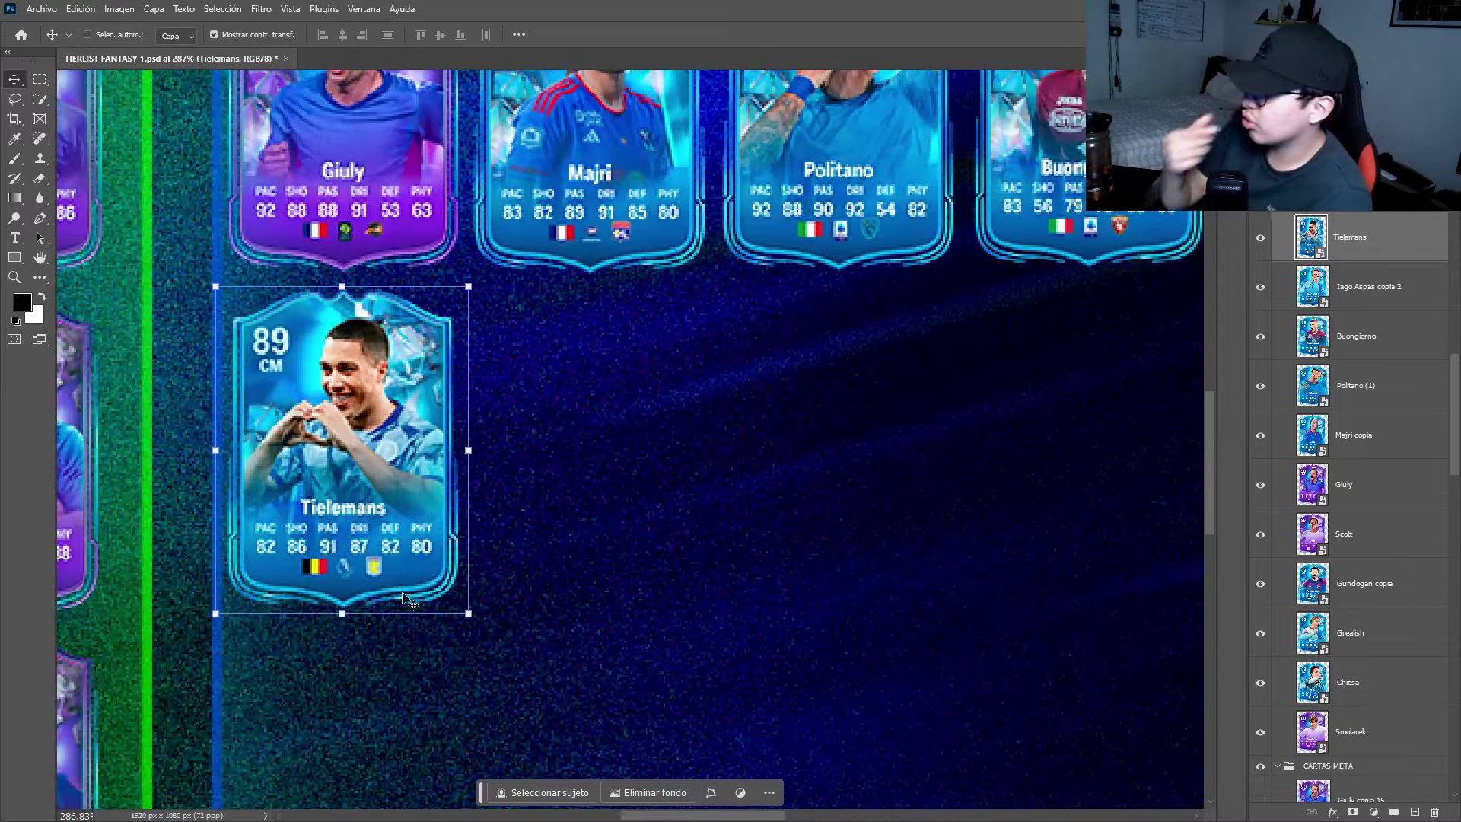
{"action": "scroll", "coordinate": [403, 597], "scroll_direction": "up", "scroll_amount": 2}
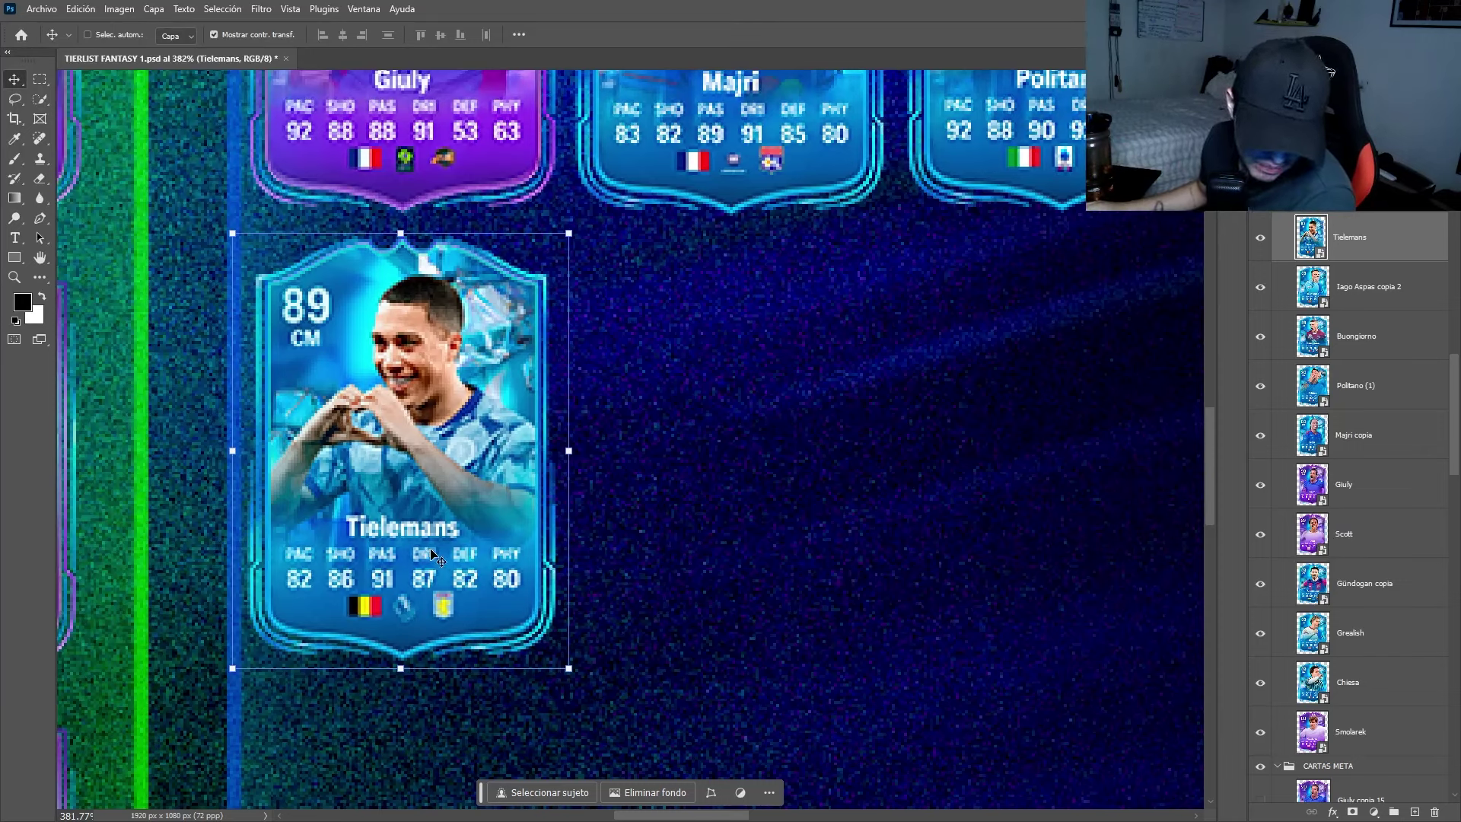
{"action": "scroll", "coordinate": [434, 572], "scroll_direction": "down", "scroll_amount": 3}
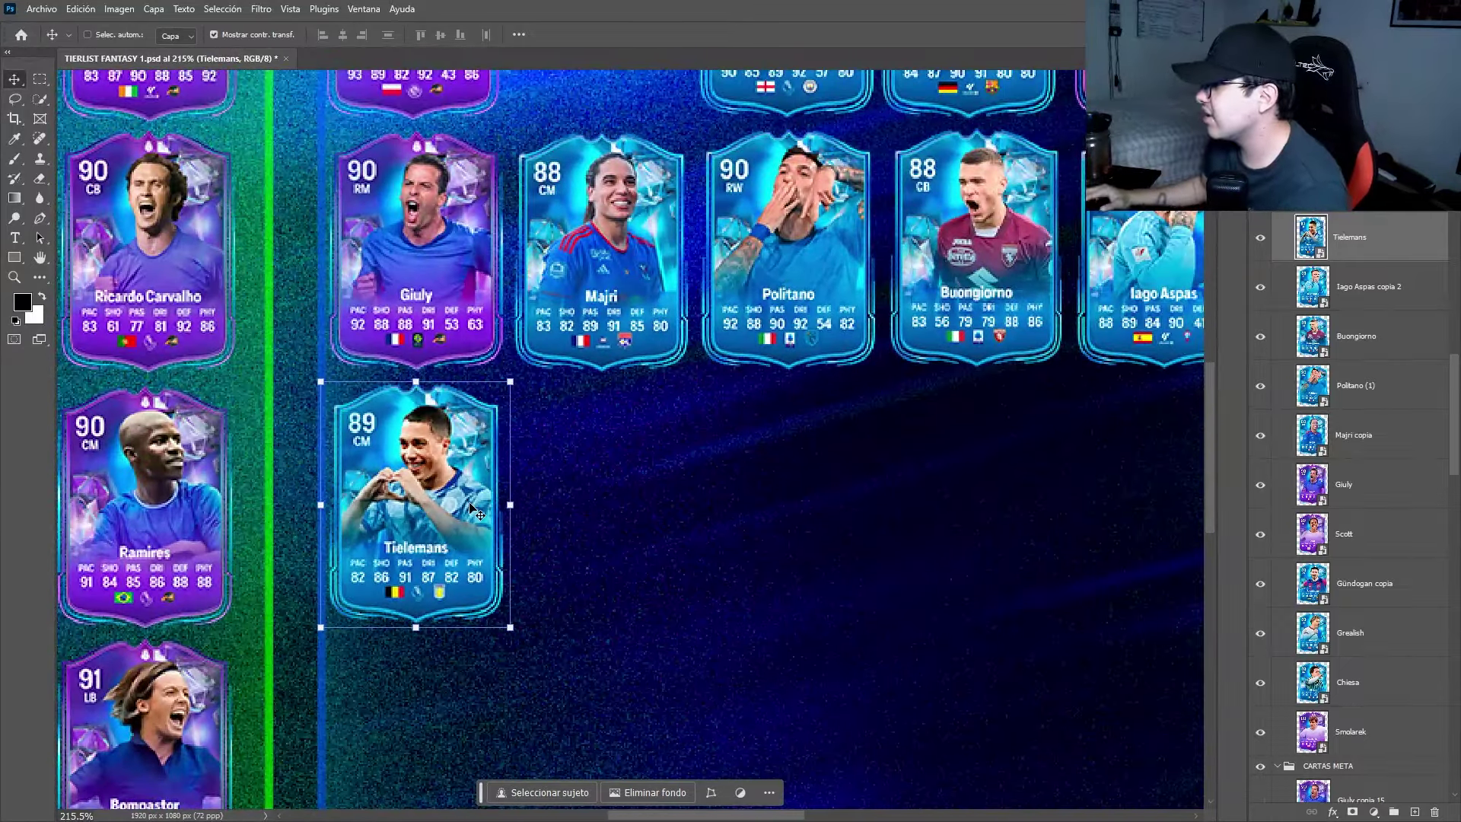
Make the Maatsen card visible beside Tielemans in the third REGULAR row and look at it up close.
{"action": "scroll", "coordinate": [1324, 296], "scroll_direction": "up", "scroll_amount": 1}
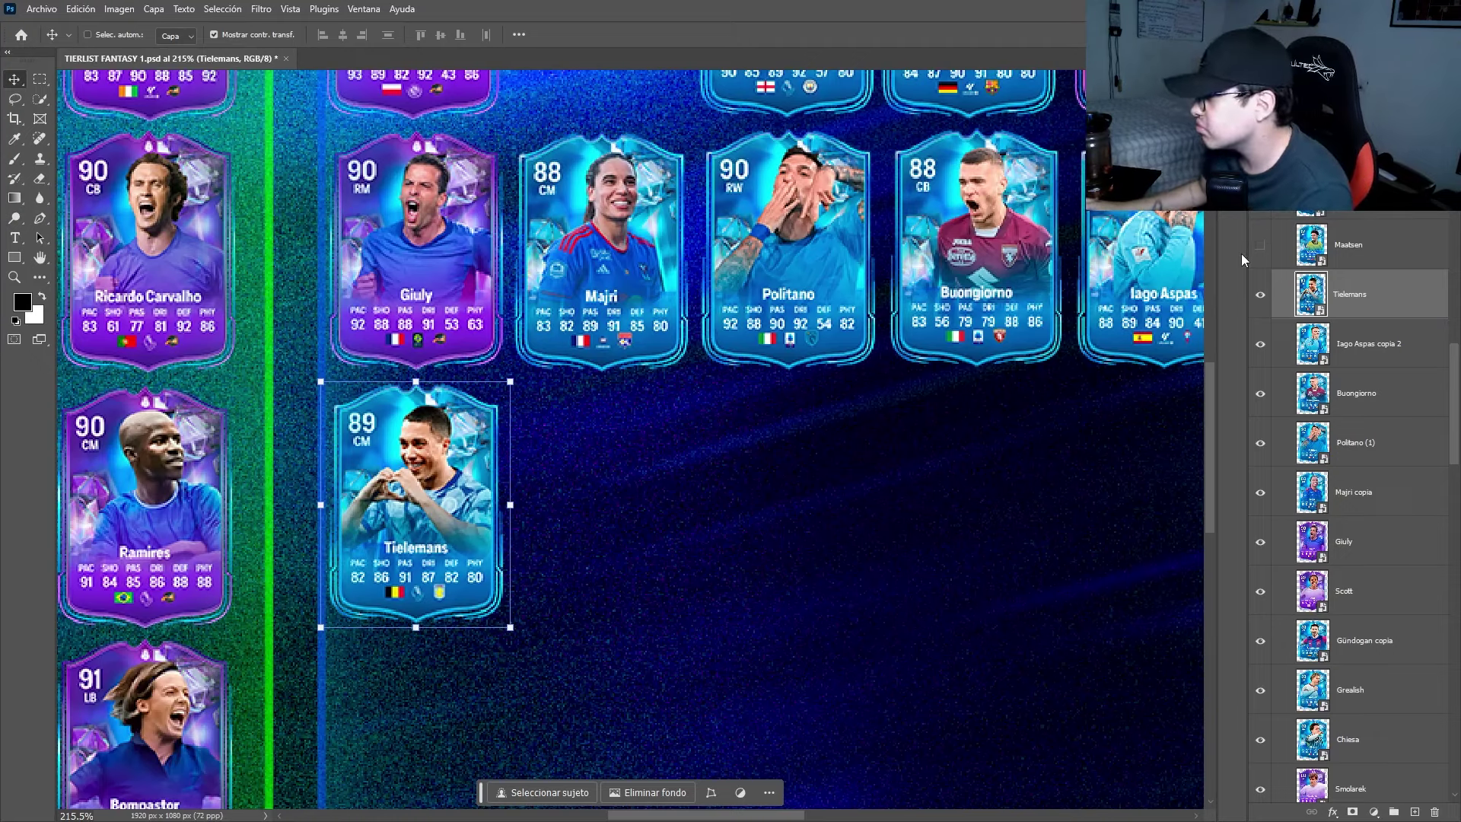
{"action": "left_click", "coordinate": [1260, 245]}
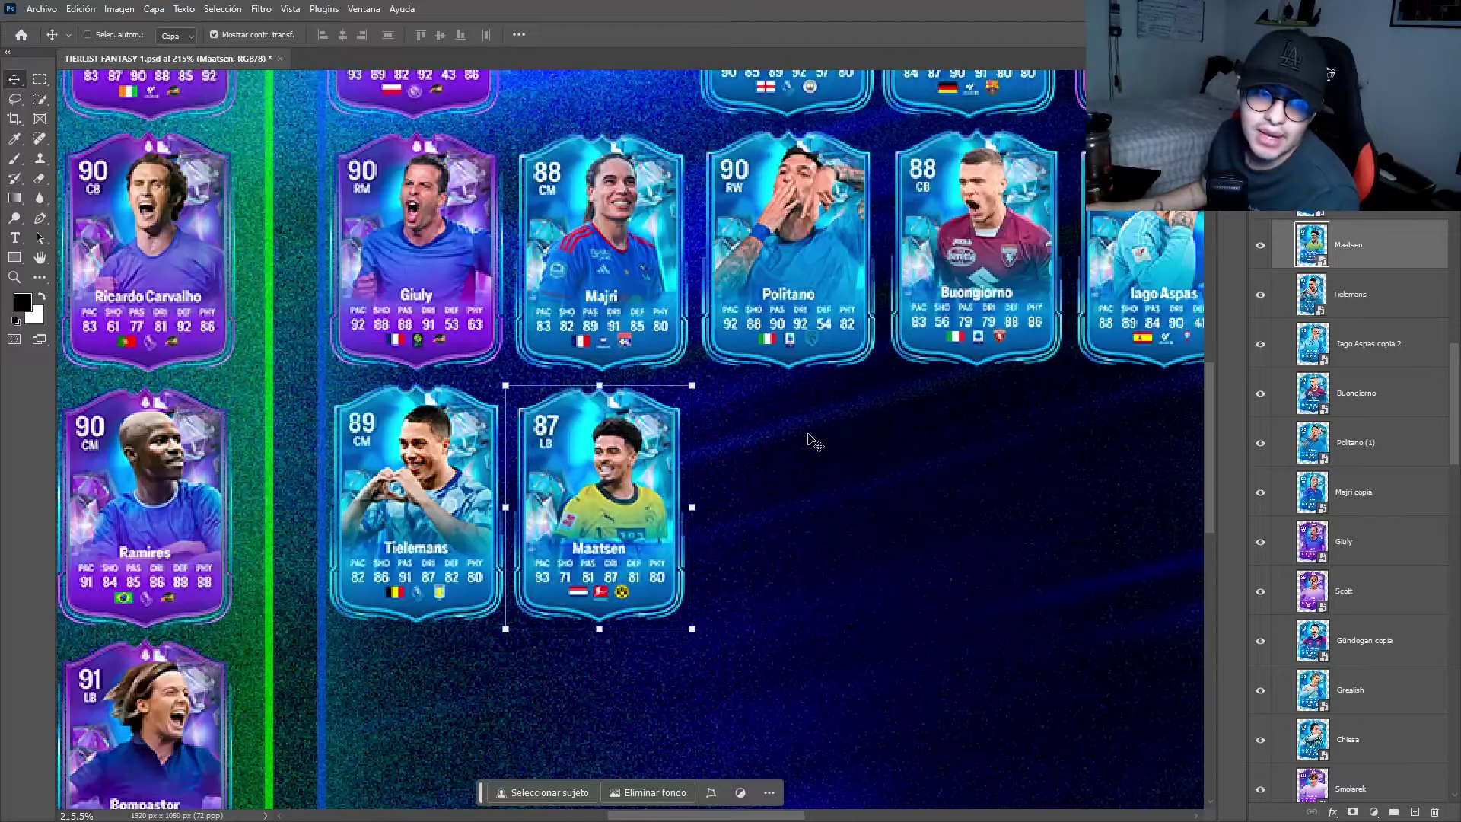
{"action": "scroll", "coordinate": [809, 433], "scroll_direction": "up", "scroll_amount": 2}
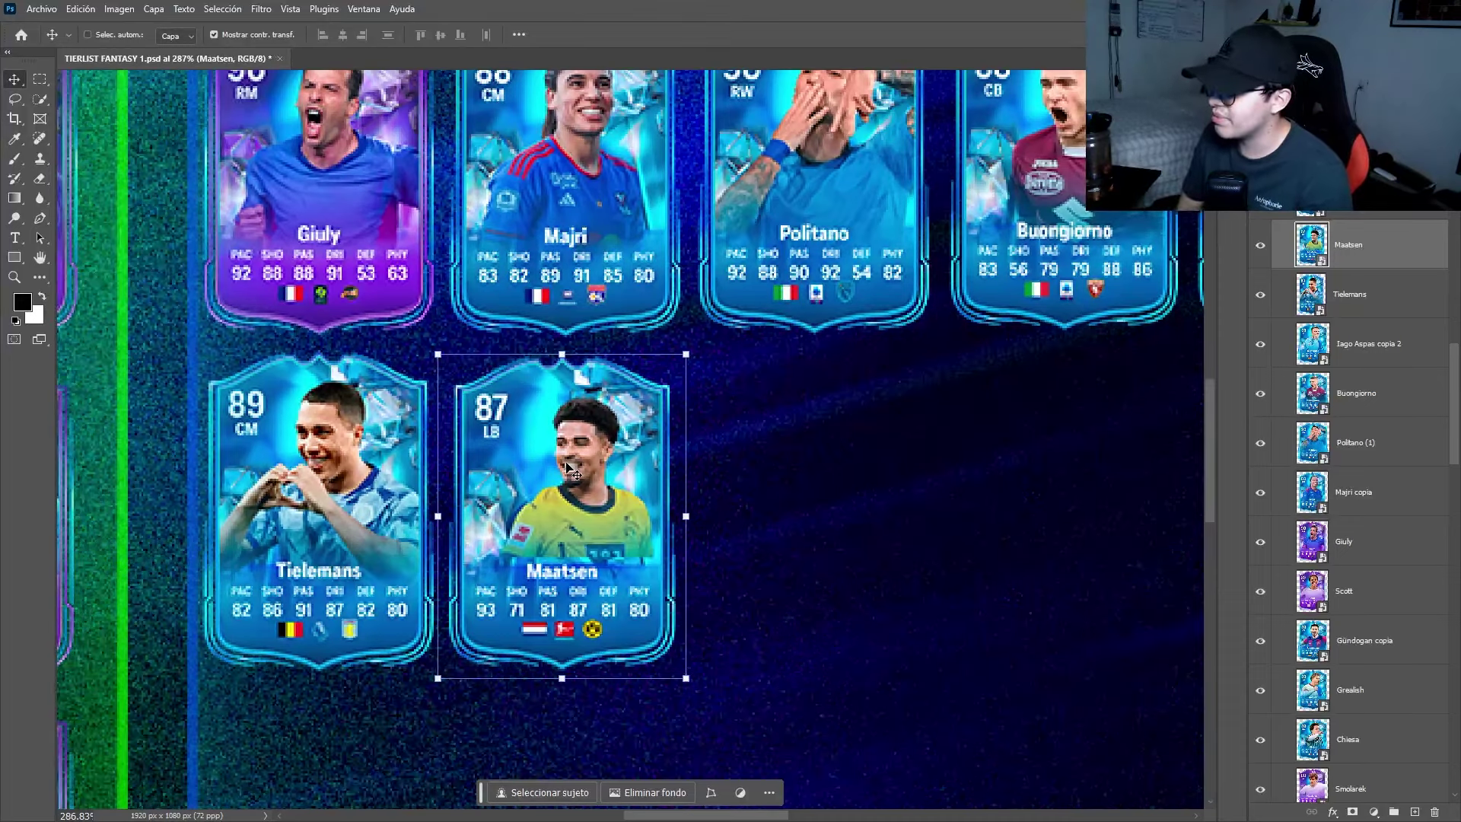
Make the Todibo card visible beside Maatsen in the third REGULAR row and select its layer.
{"action": "scroll", "coordinate": [1297, 327], "scroll_direction": "up", "scroll_amount": 2}
{"action": "left_click", "coordinate": [1260, 270]}
{"action": "scroll", "coordinate": [1088, 359], "scroll_direction": "right", "scroll_amount": 3}
{"action": "left_click", "coordinate": [670, 502], "text": "ctrl"}
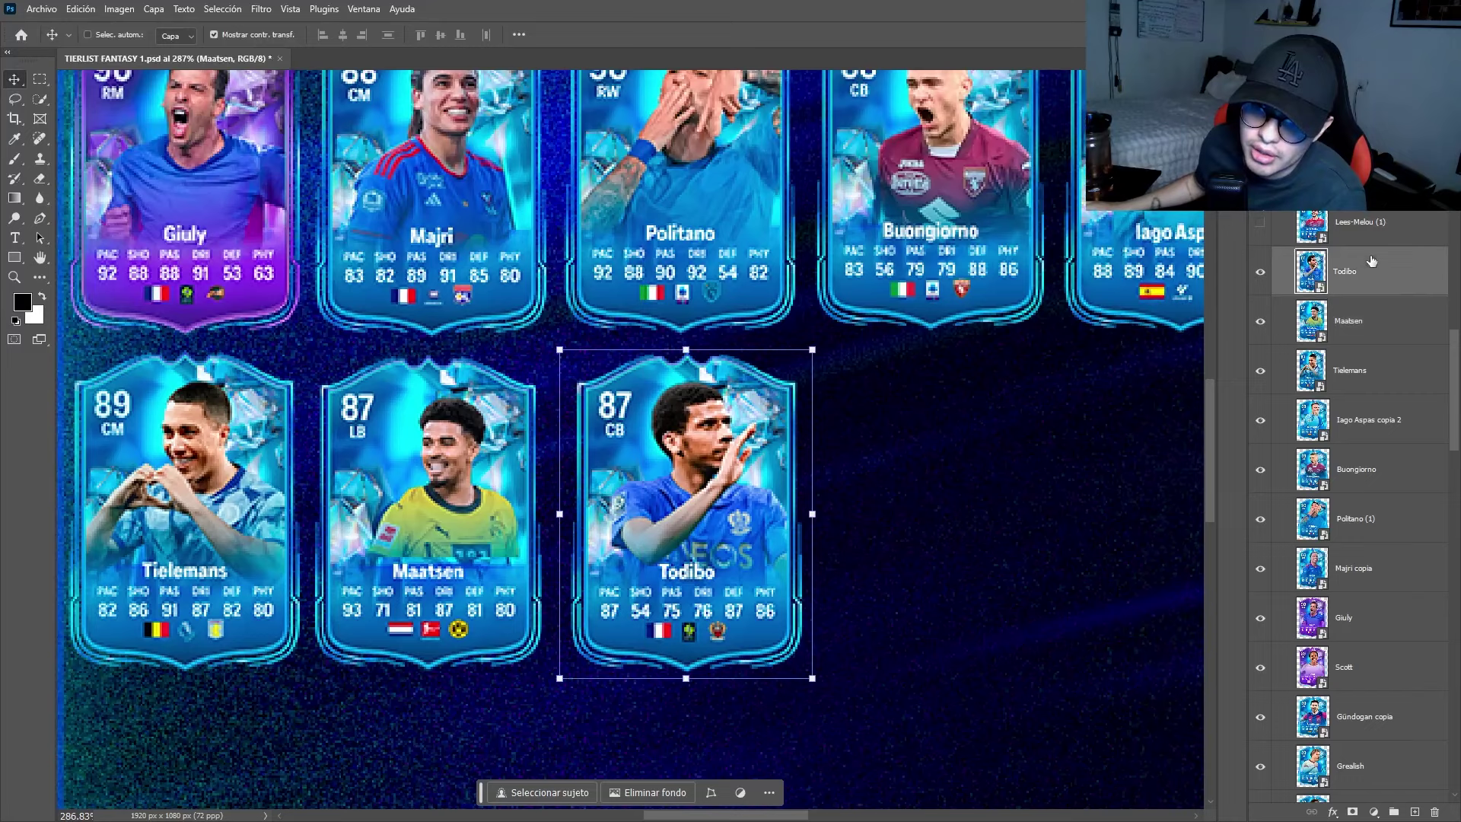
{"action": "scroll", "coordinate": [493, 504], "scroll_direction": "right", "scroll_amount": 2}
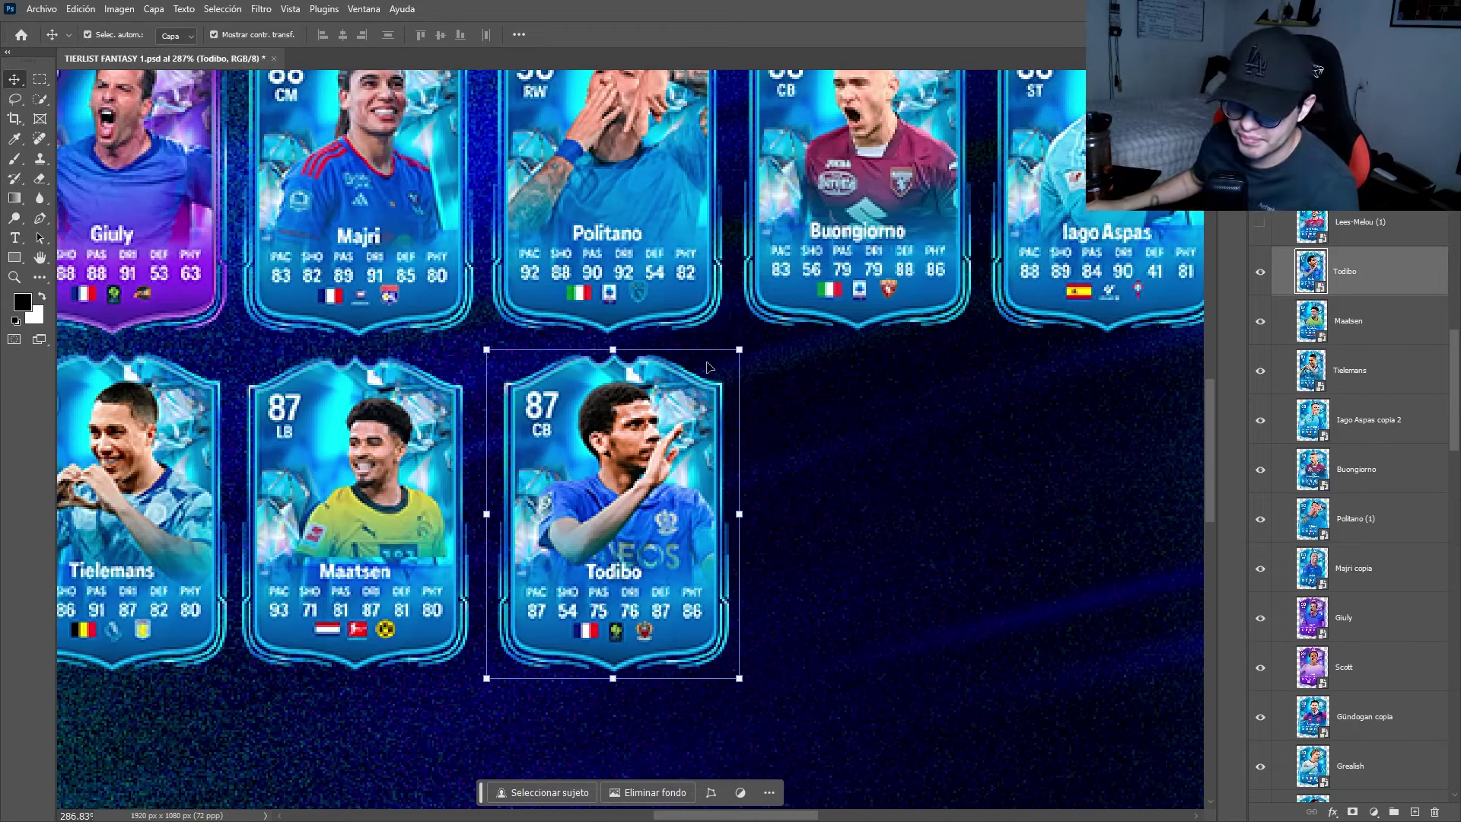
Make the Lees-Melou (1) card visible beside Todibo in the third REGULAR row, select its layer and examine it up close.
{"action": "scroll", "coordinate": [715, 373], "scroll_direction": "right", "scroll_amount": 3}
{"action": "left_click", "coordinate": [1259, 221]}
{"action": "scroll", "coordinate": [632, 456], "scroll_direction": "right", "scroll_amount": 1}
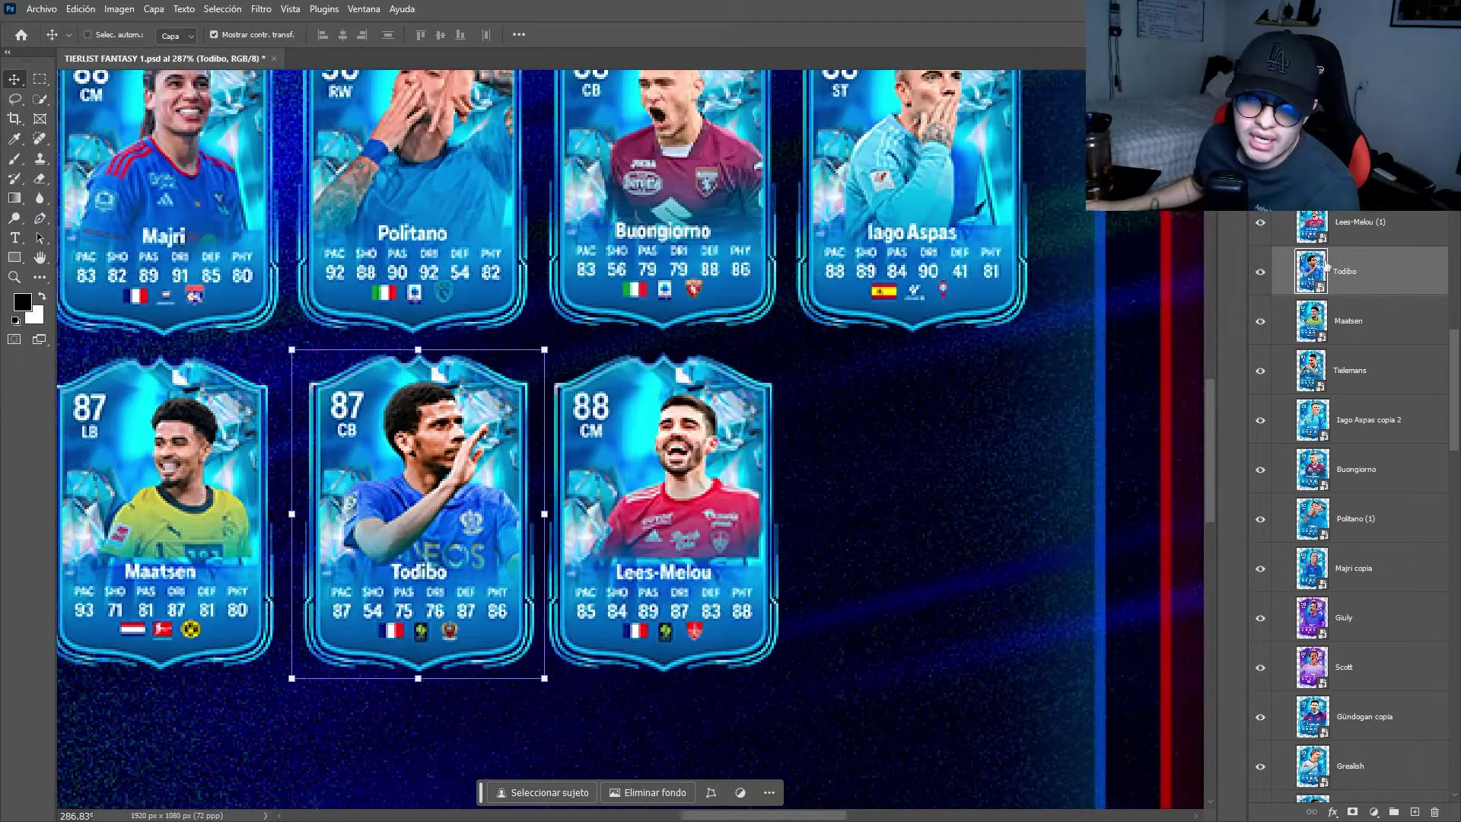
{"action": "left_click", "coordinate": [633, 540], "text": "ctrl"}
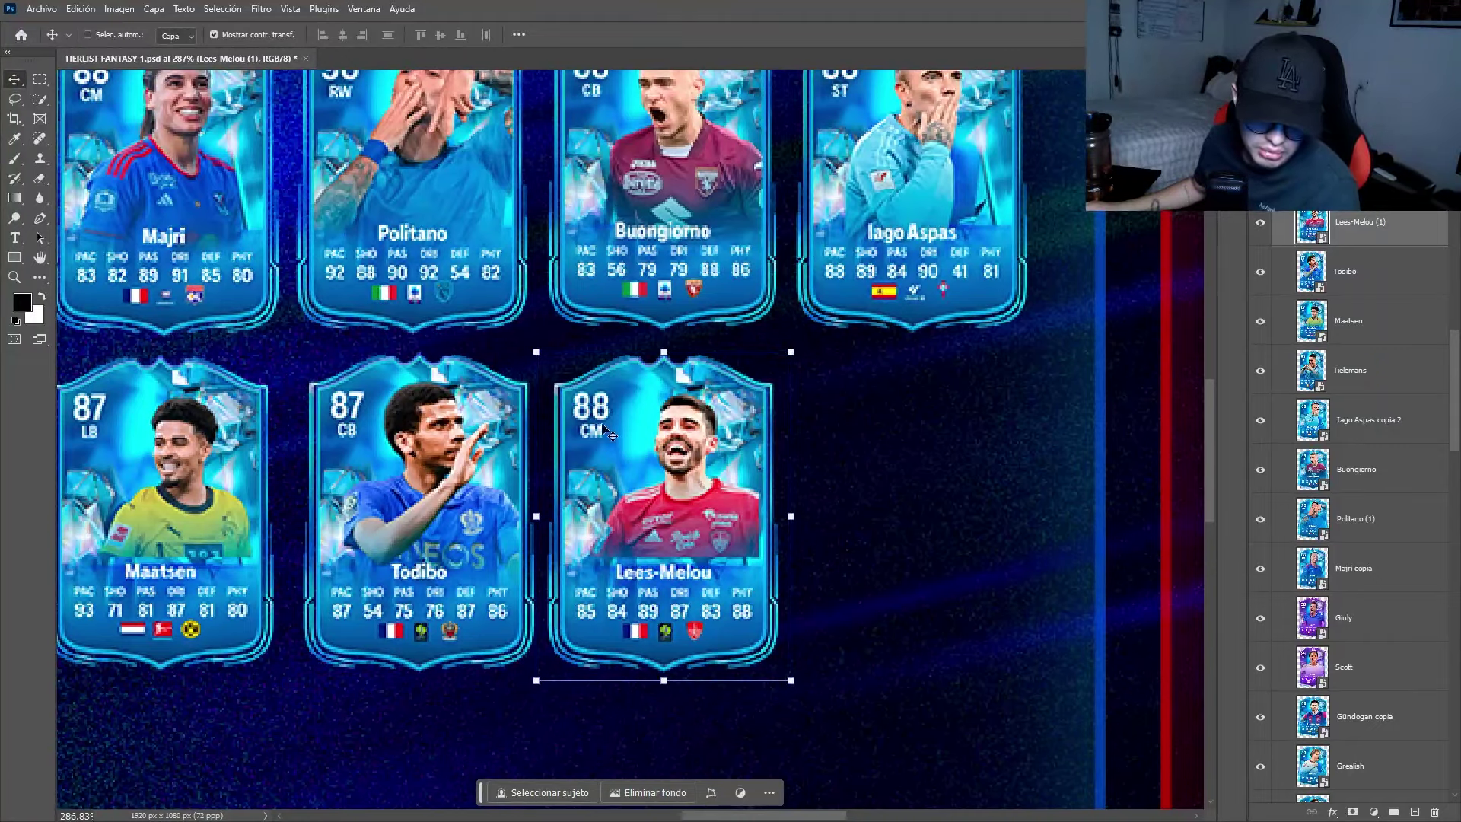
{"action": "scroll", "coordinate": [673, 516], "scroll_direction": "down", "scroll_amount": 2}
{"action": "scroll", "coordinate": [662, 532], "scroll_direction": "up", "scroll_amount": 4}
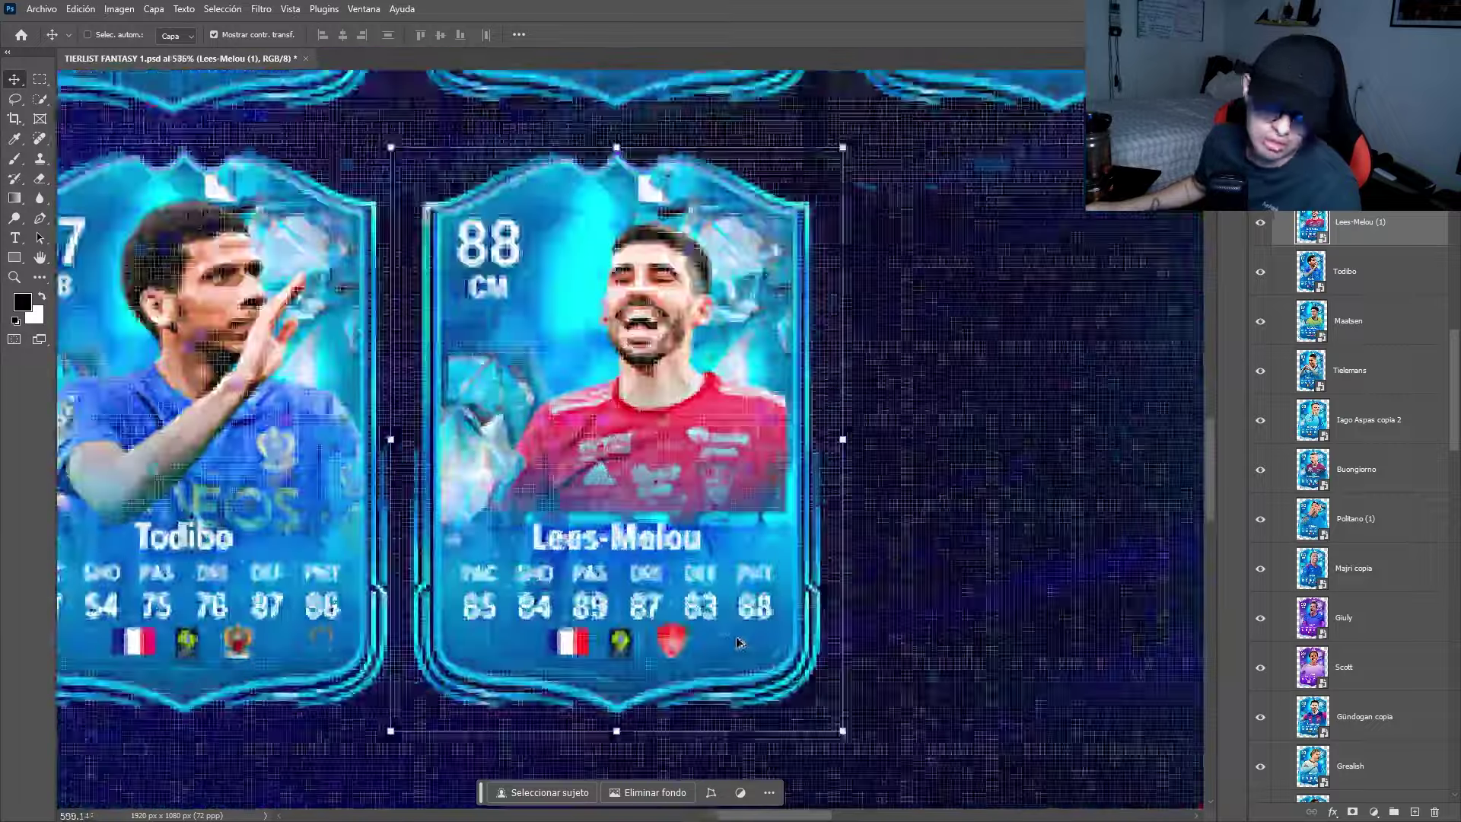
{"action": "scroll", "coordinate": [653, 561], "scroll_direction": "down", "scroll_amount": 3}
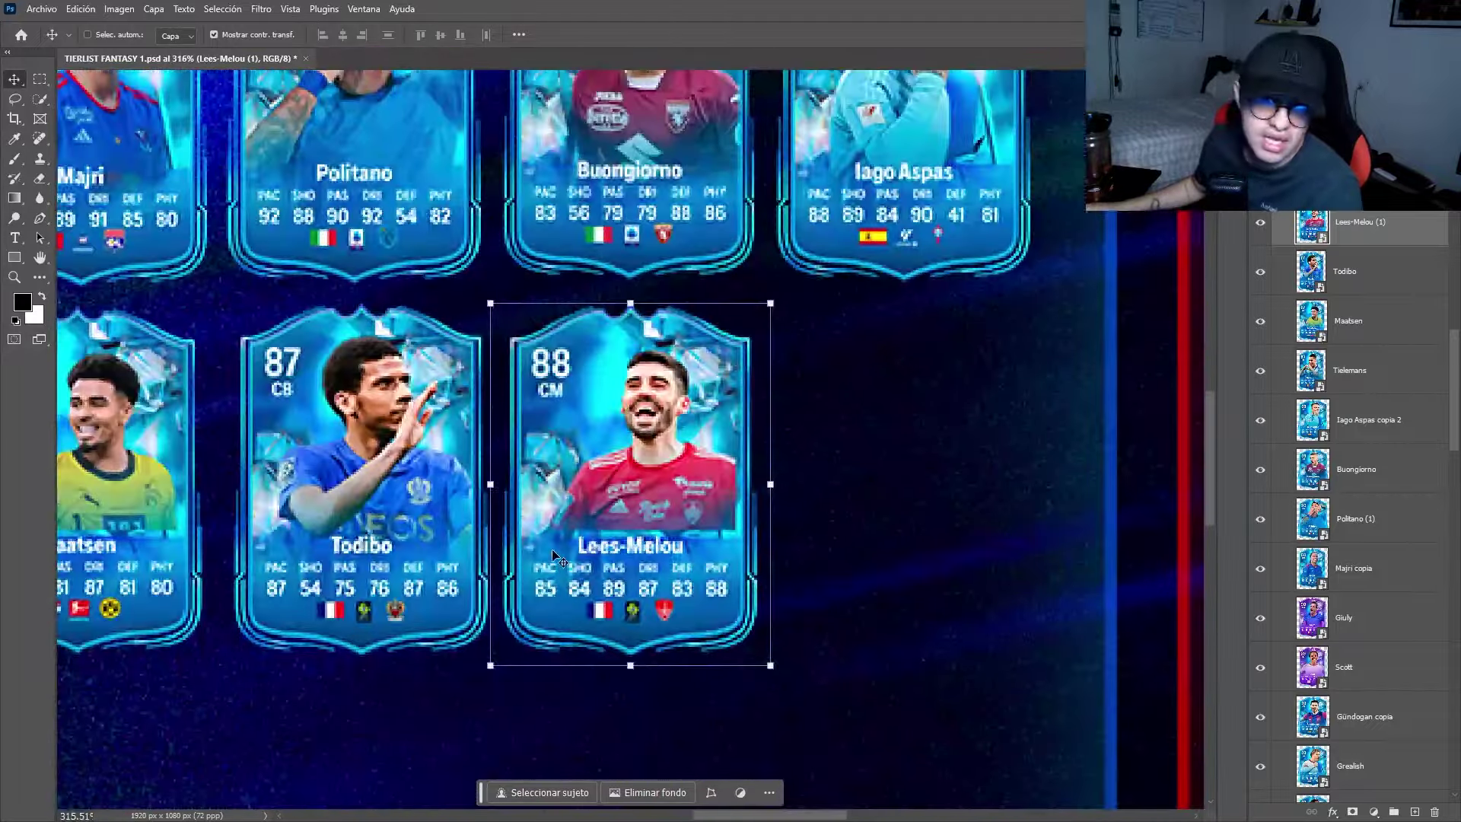
{"action": "scroll", "coordinate": [470, 512], "scroll_direction": "down", "scroll_amount": 1}
{"action": "scroll", "coordinate": [472, 516], "scroll_direction": "up", "scroll_amount": 2}
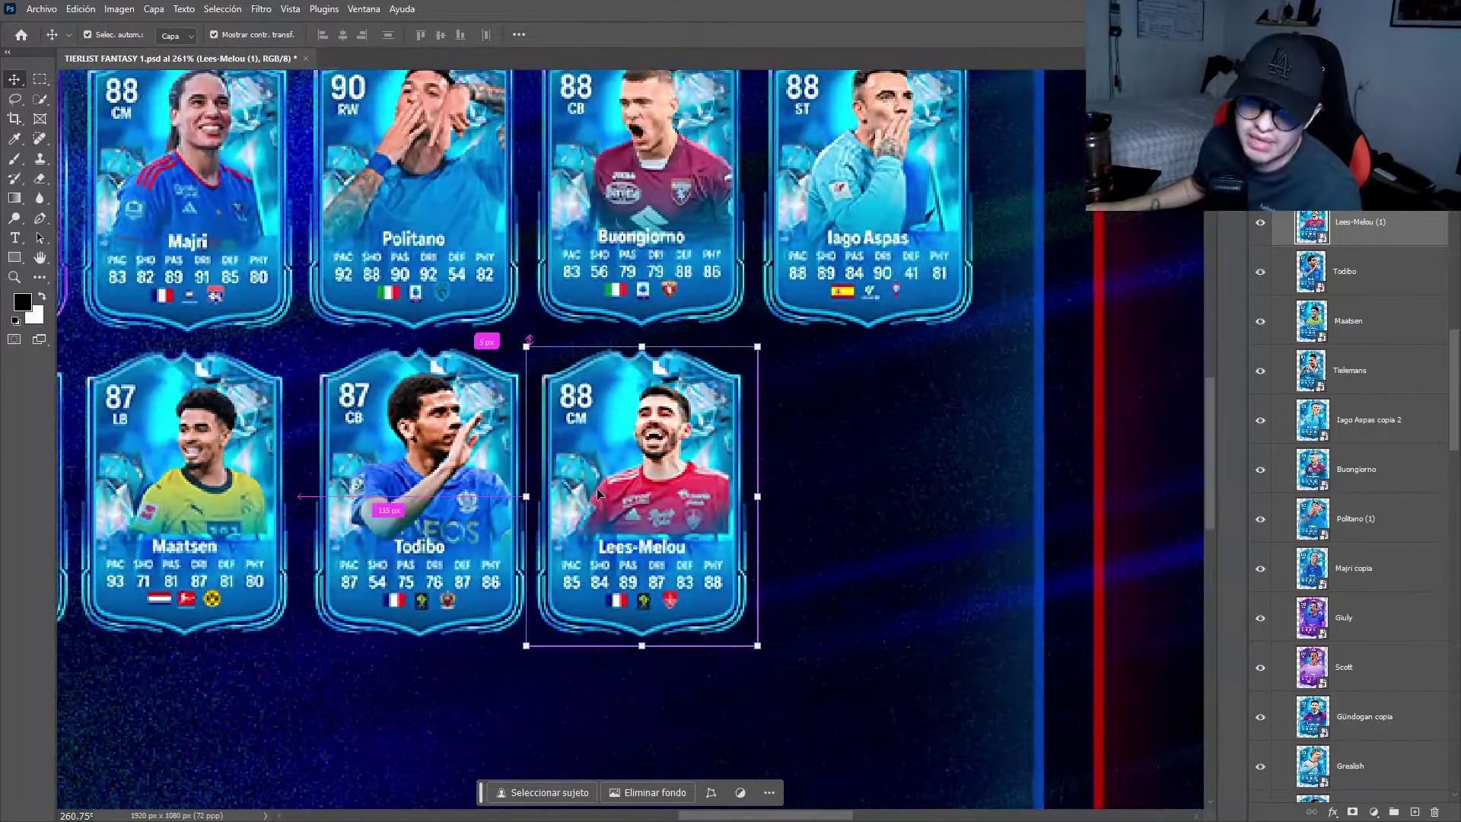
Make the Kessler card visible beside Lees-Melou in the third REGULAR row, select its layer and examine it up close.
{"action": "key", "text": "ctrl+v"}
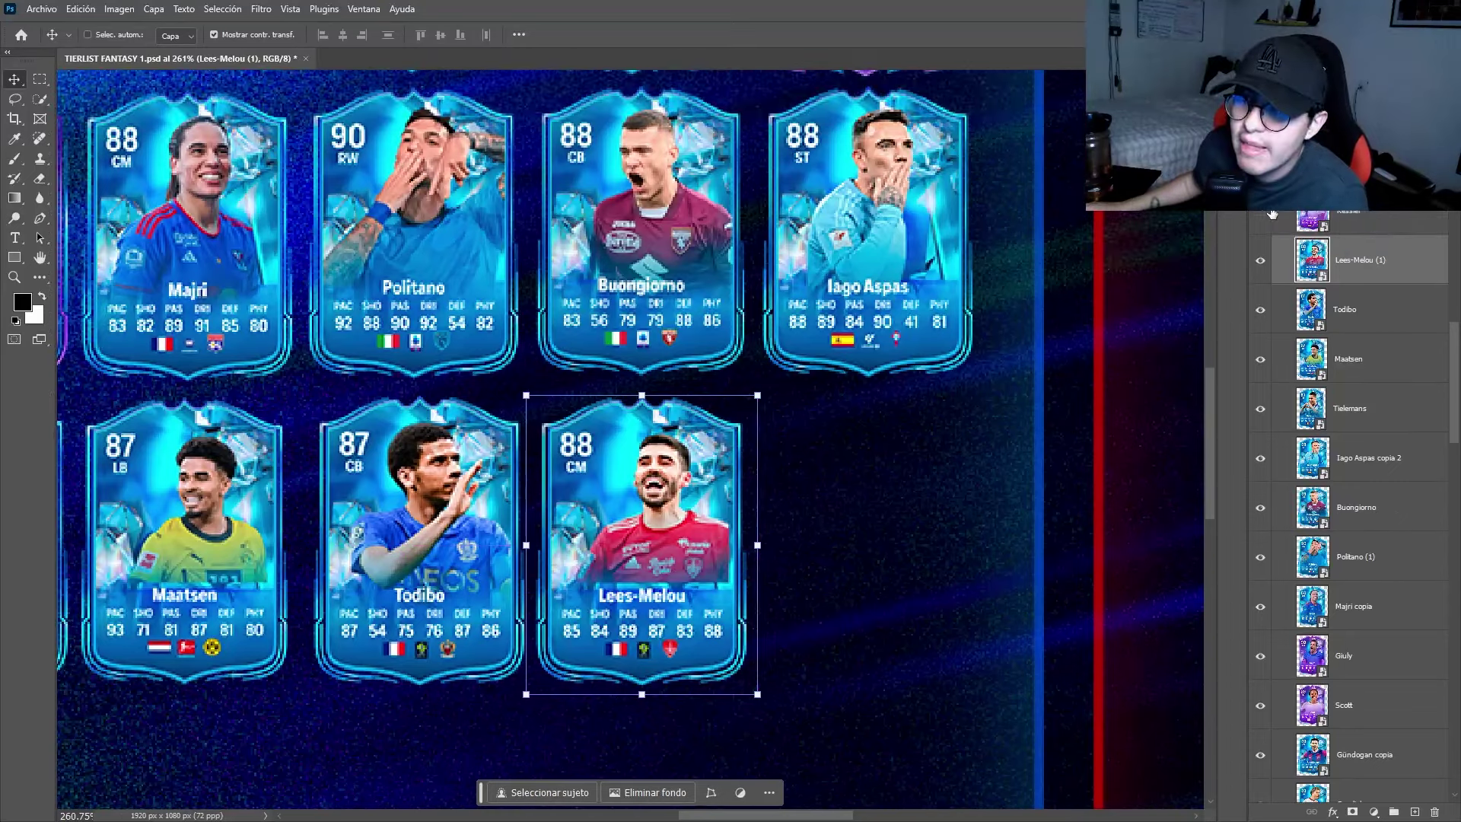
{"action": "scroll", "coordinate": [892, 499], "scroll_direction": "right", "scroll_amount": 2}
{"action": "scroll", "coordinate": [892, 499], "scroll_direction": "right", "scroll_amount": 2}
{"action": "scroll", "coordinate": [859, 506], "scroll_direction": "up", "scroll_amount": 1}
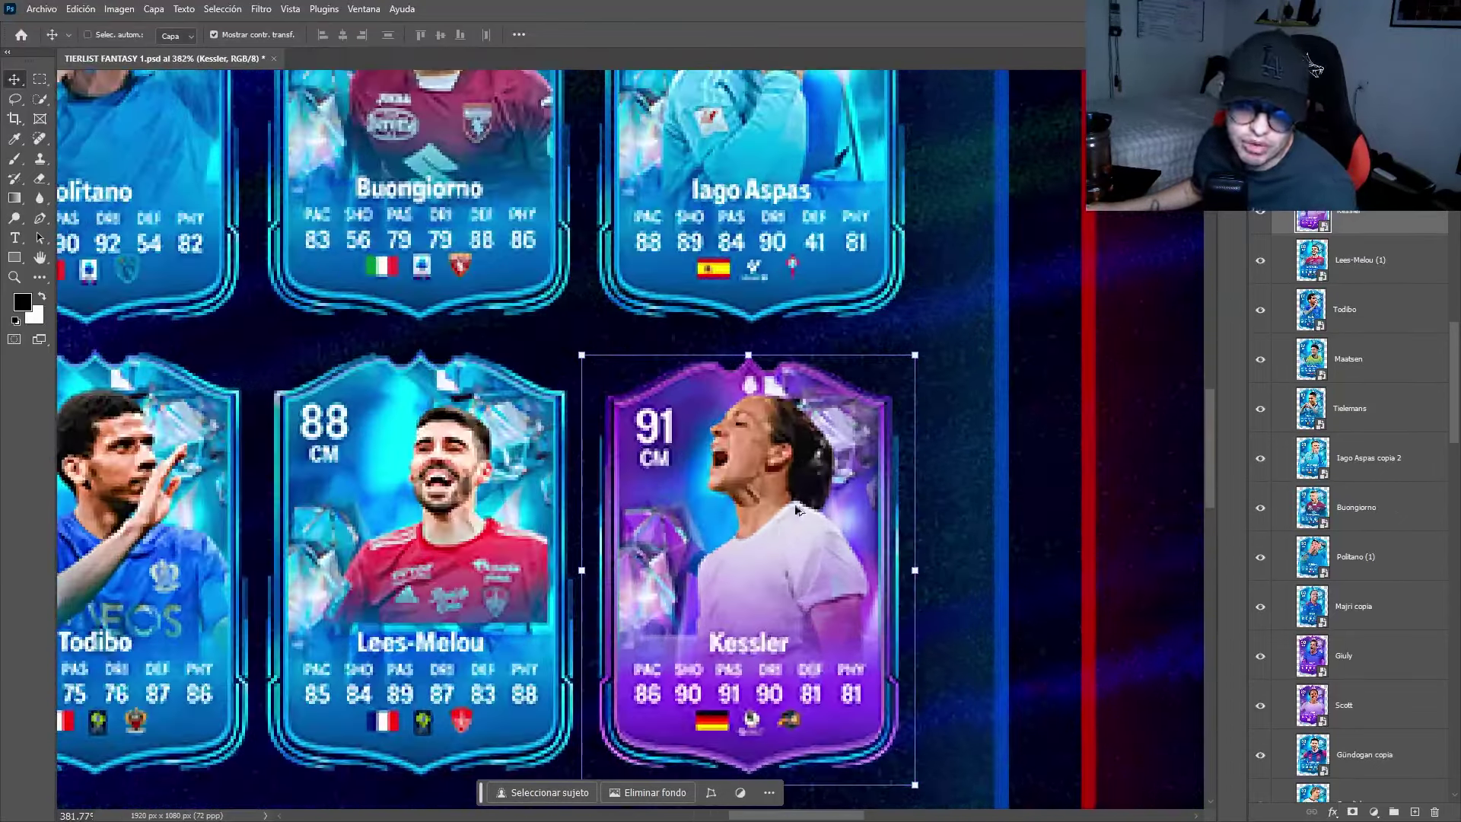
{"action": "scroll", "coordinate": [804, 493], "scroll_direction": "down", "scroll_amount": 1}
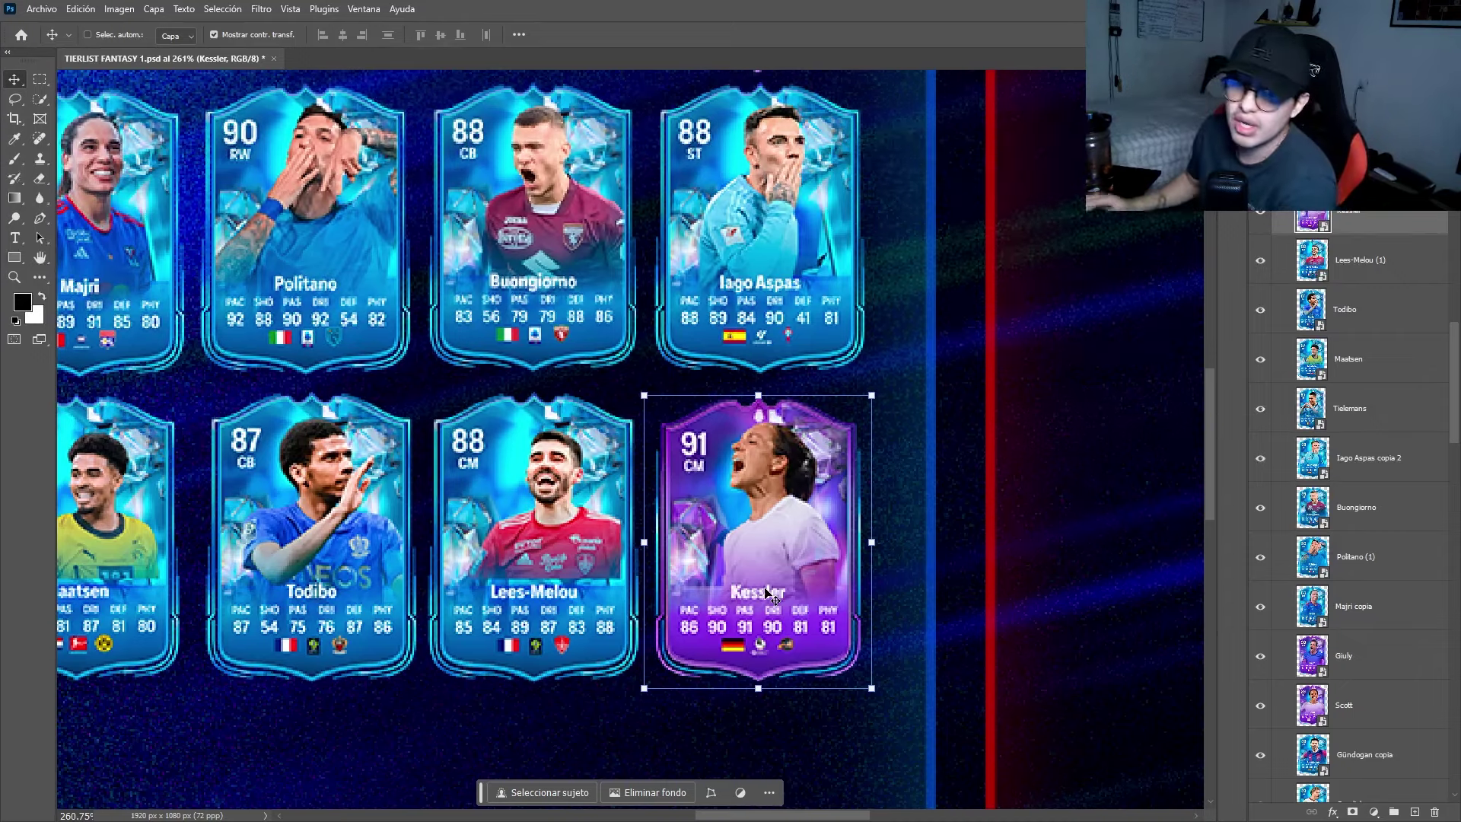
{"action": "scroll", "coordinate": [863, 493], "scroll_direction": "down", "scroll_amount": 3}
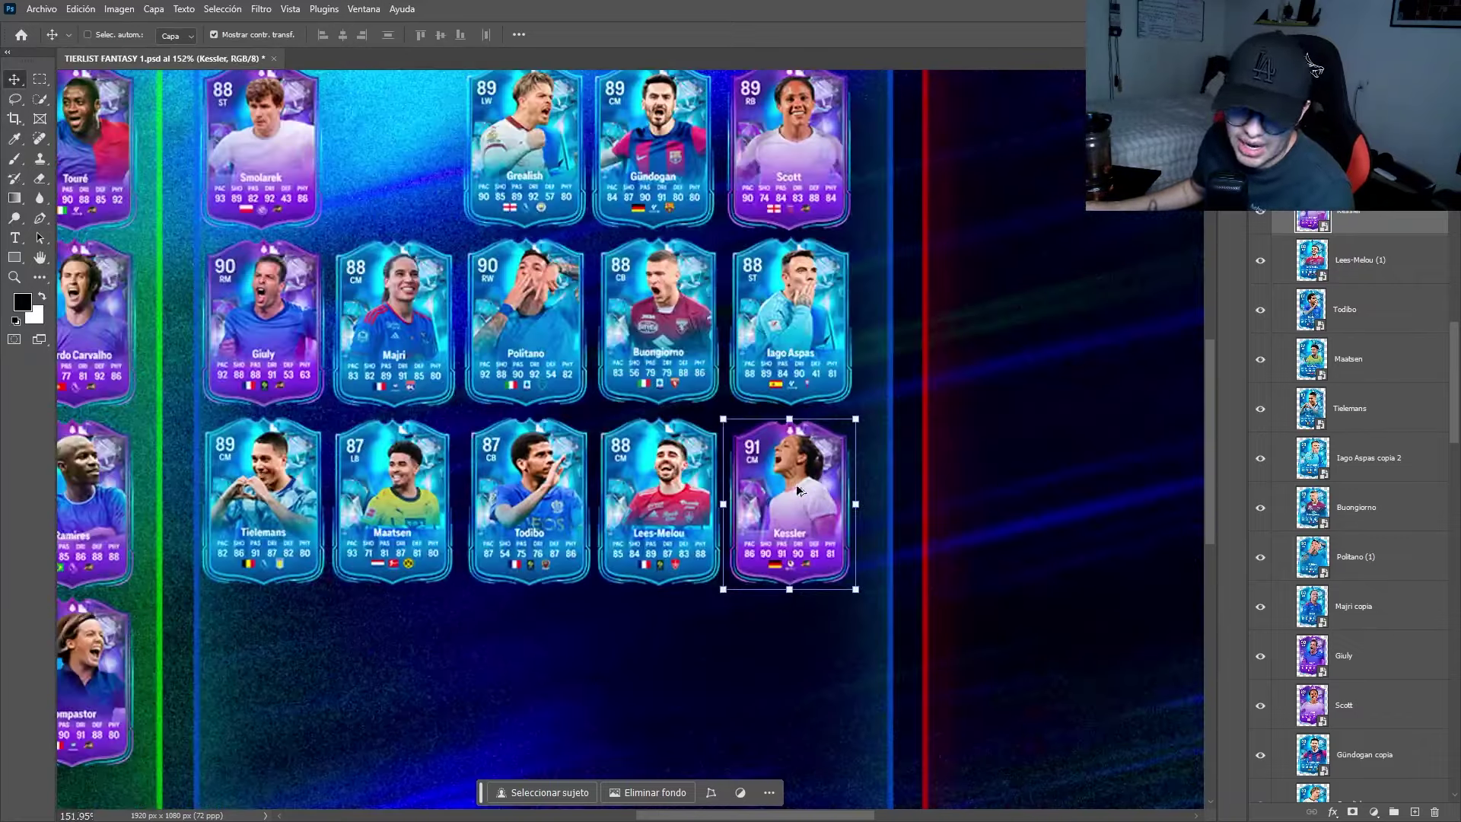
{"action": "scroll", "coordinate": [791, 491], "scroll_direction": "up", "scroll_amount": 3}
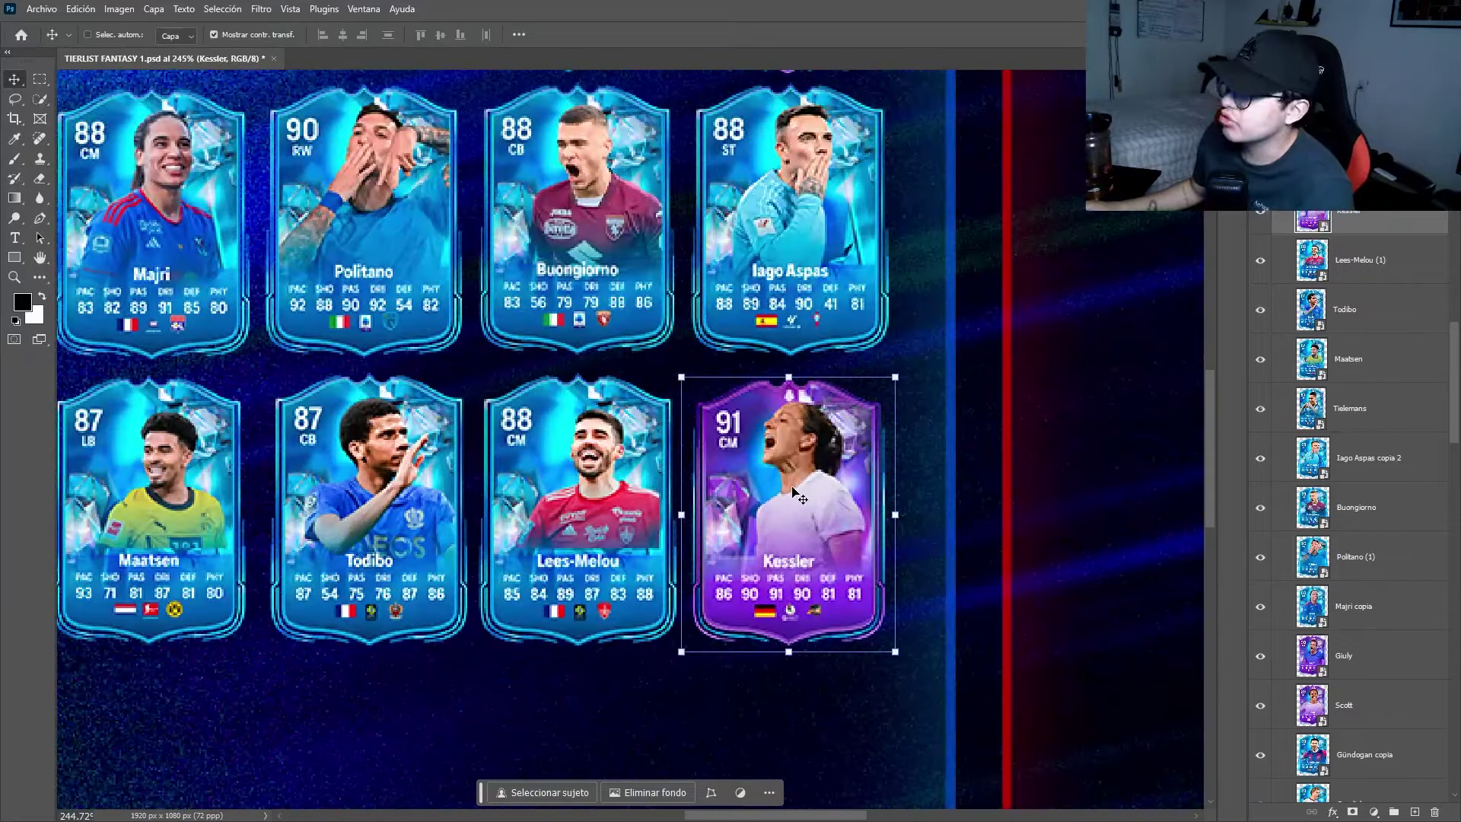
{"action": "scroll", "coordinate": [797, 496], "scroll_direction": "down", "scroll_amount": 2}
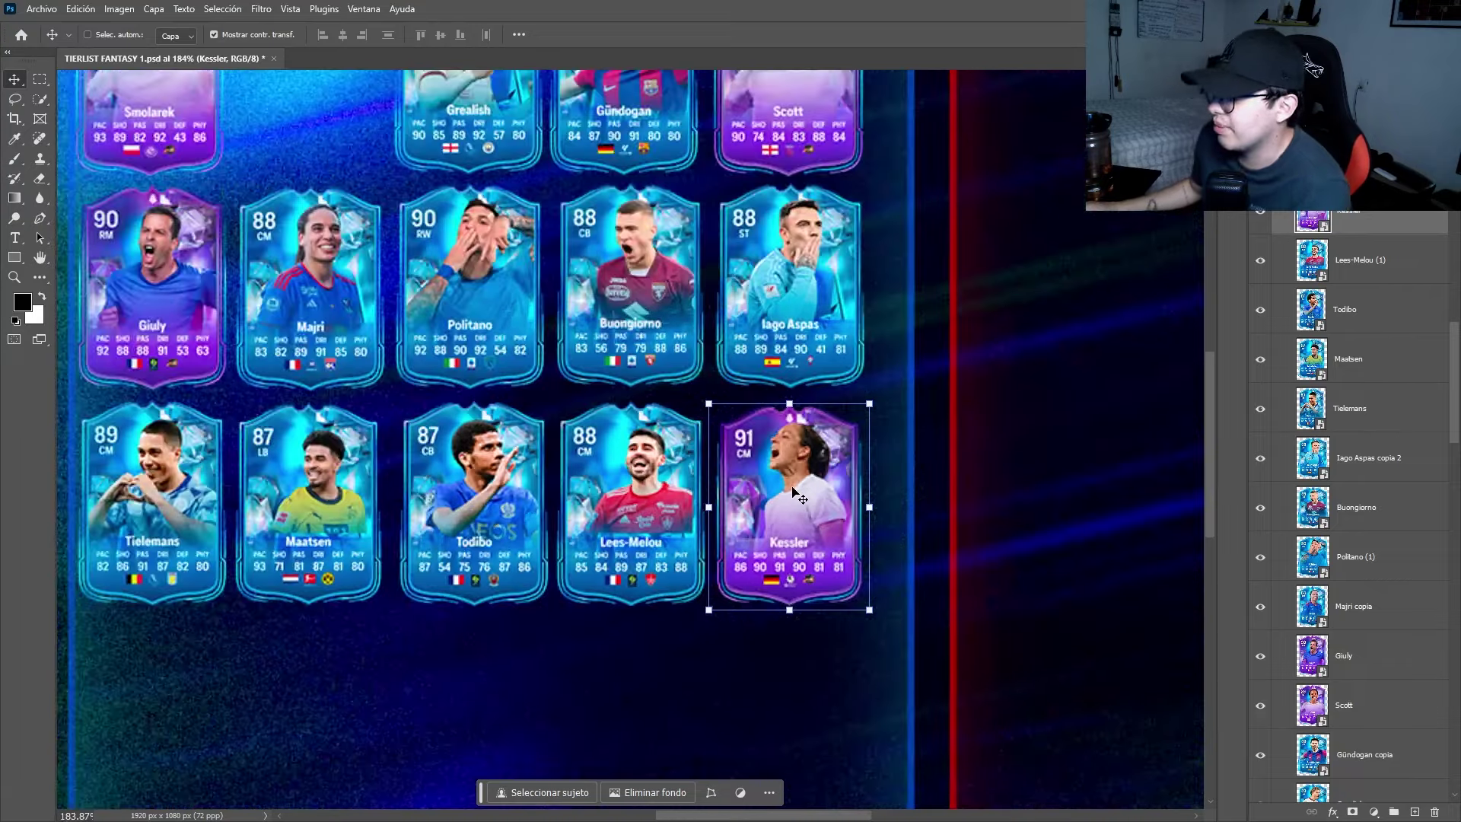
Make the Geyse card visible below Tielemans in the fourth REGULAR row, select its layer and look at it up close.
{"action": "scroll", "coordinate": [795, 493], "scroll_direction": "down", "scroll_amount": 1}
{"action": "scroll", "coordinate": [795, 495], "scroll_direction": "left", "scroll_amount": 1}
{"action": "scroll", "coordinate": [737, 534], "scroll_direction": "down", "scroll_amount": 1}
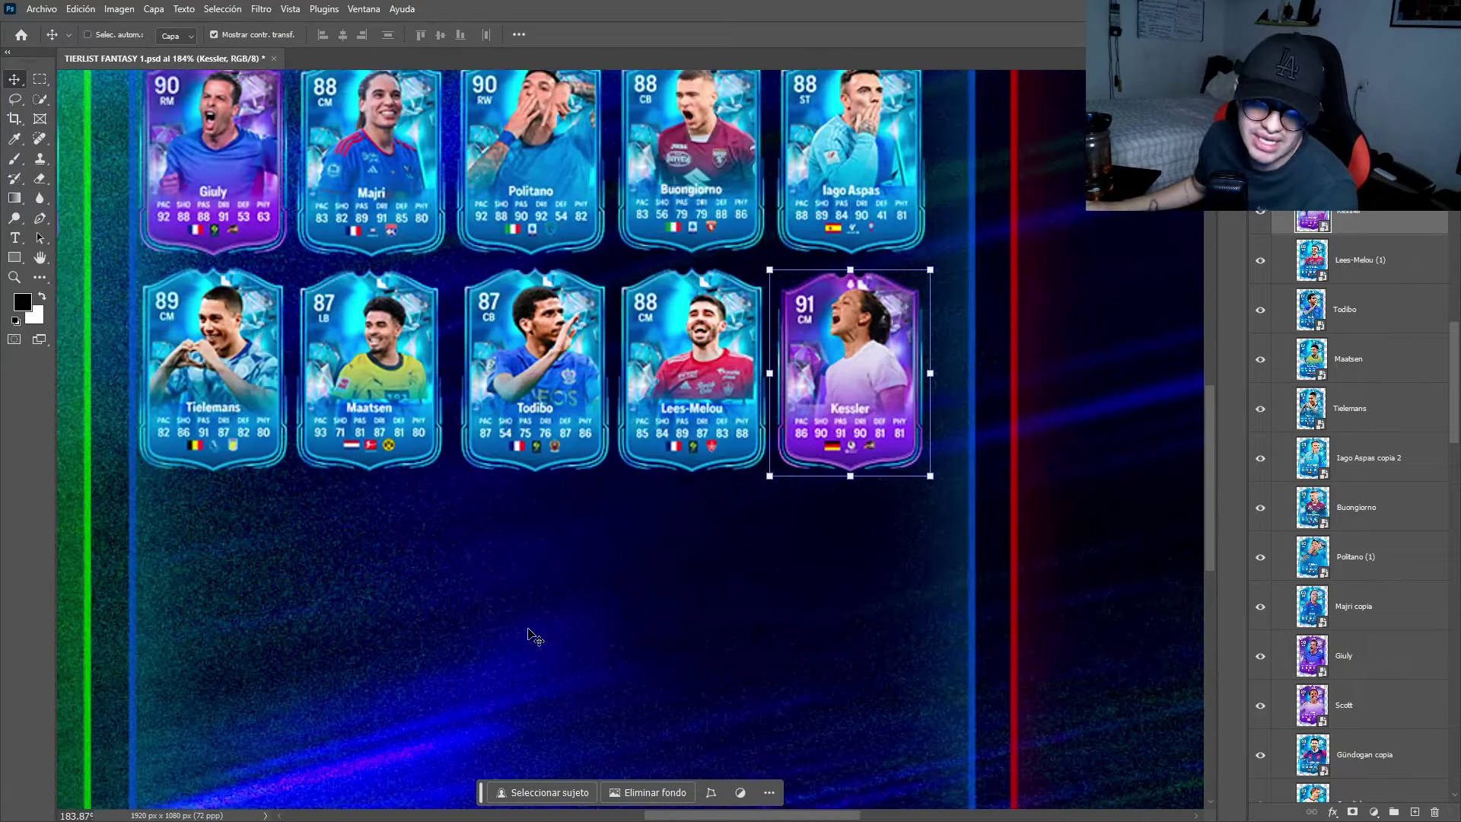
{"action": "scroll", "coordinate": [533, 632], "scroll_direction": "left", "scroll_amount": 1}
{"action": "scroll", "coordinate": [1339, 319], "scroll_direction": "up", "scroll_amount": 2}
{"action": "left_click", "coordinate": [1261, 257]}
{"action": "left_click", "coordinate": [1339, 277]}
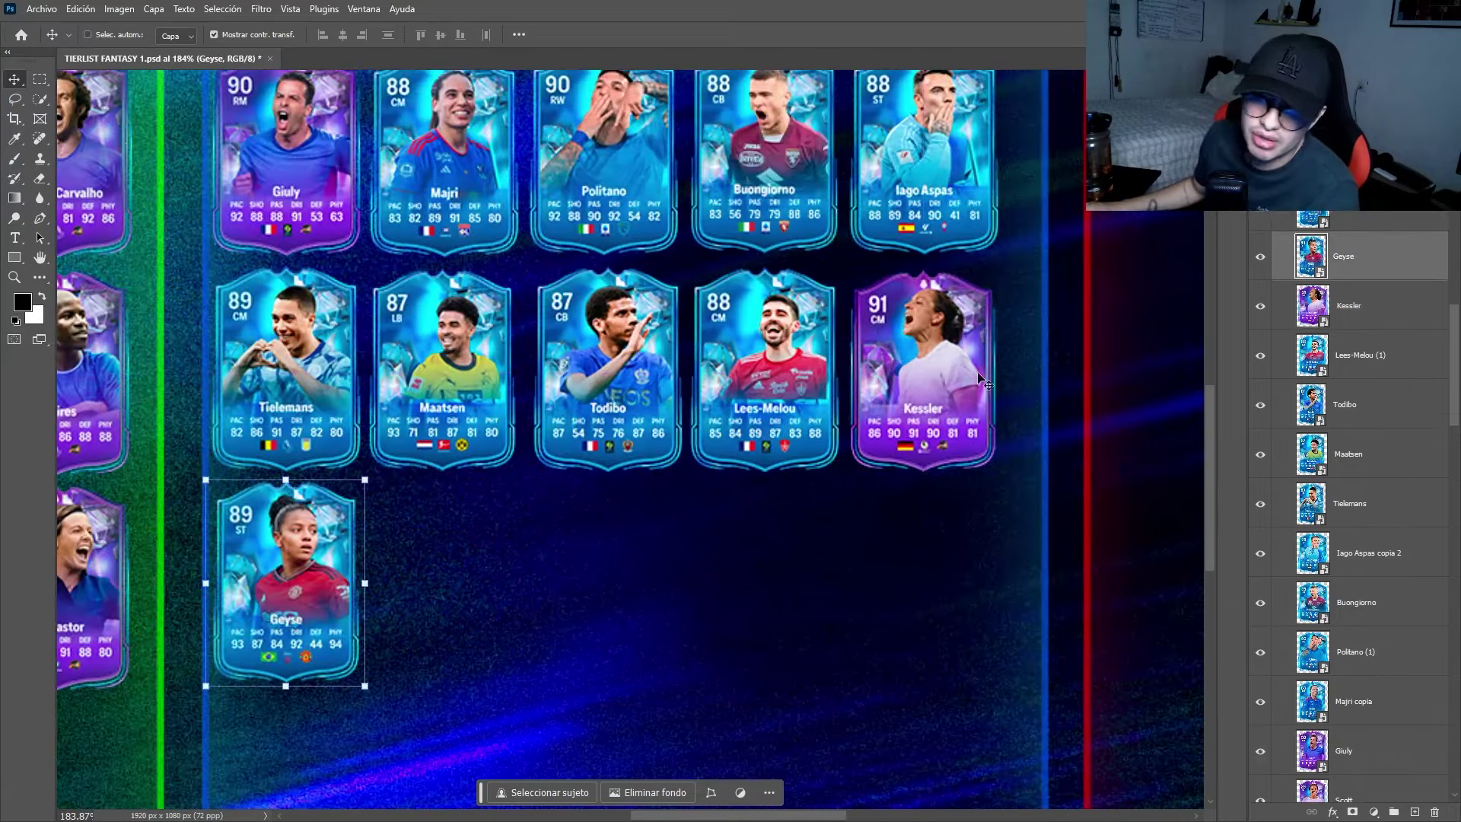
{"action": "scroll", "coordinate": [635, 587], "scroll_direction": "left", "scroll_amount": 2}
{"action": "scroll", "coordinate": [445, 496], "scroll_direction": "up", "scroll_amount": 3}
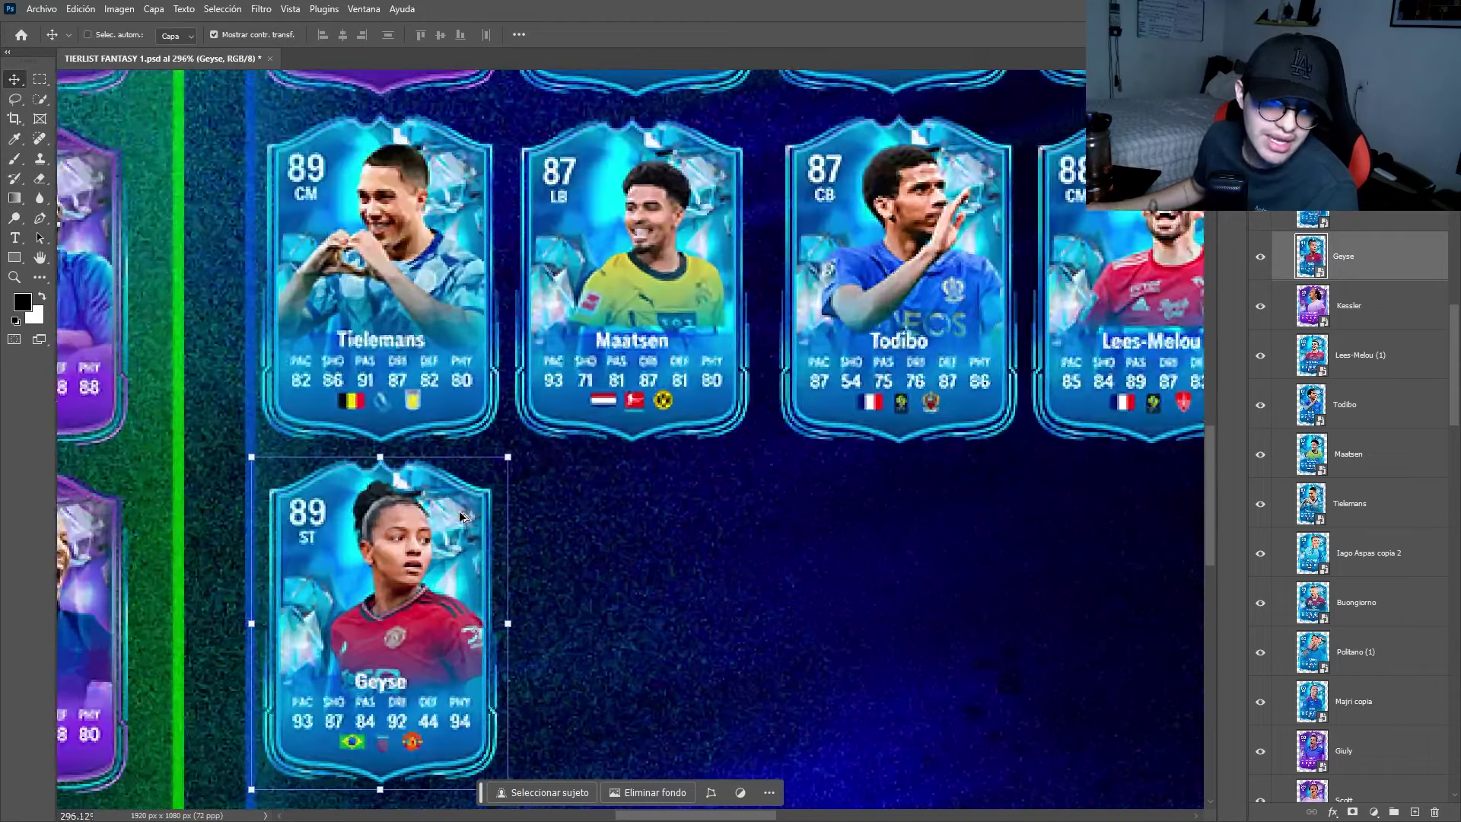
{"action": "scroll", "coordinate": [464, 502], "scroll_direction": "down", "scroll_amount": 1}
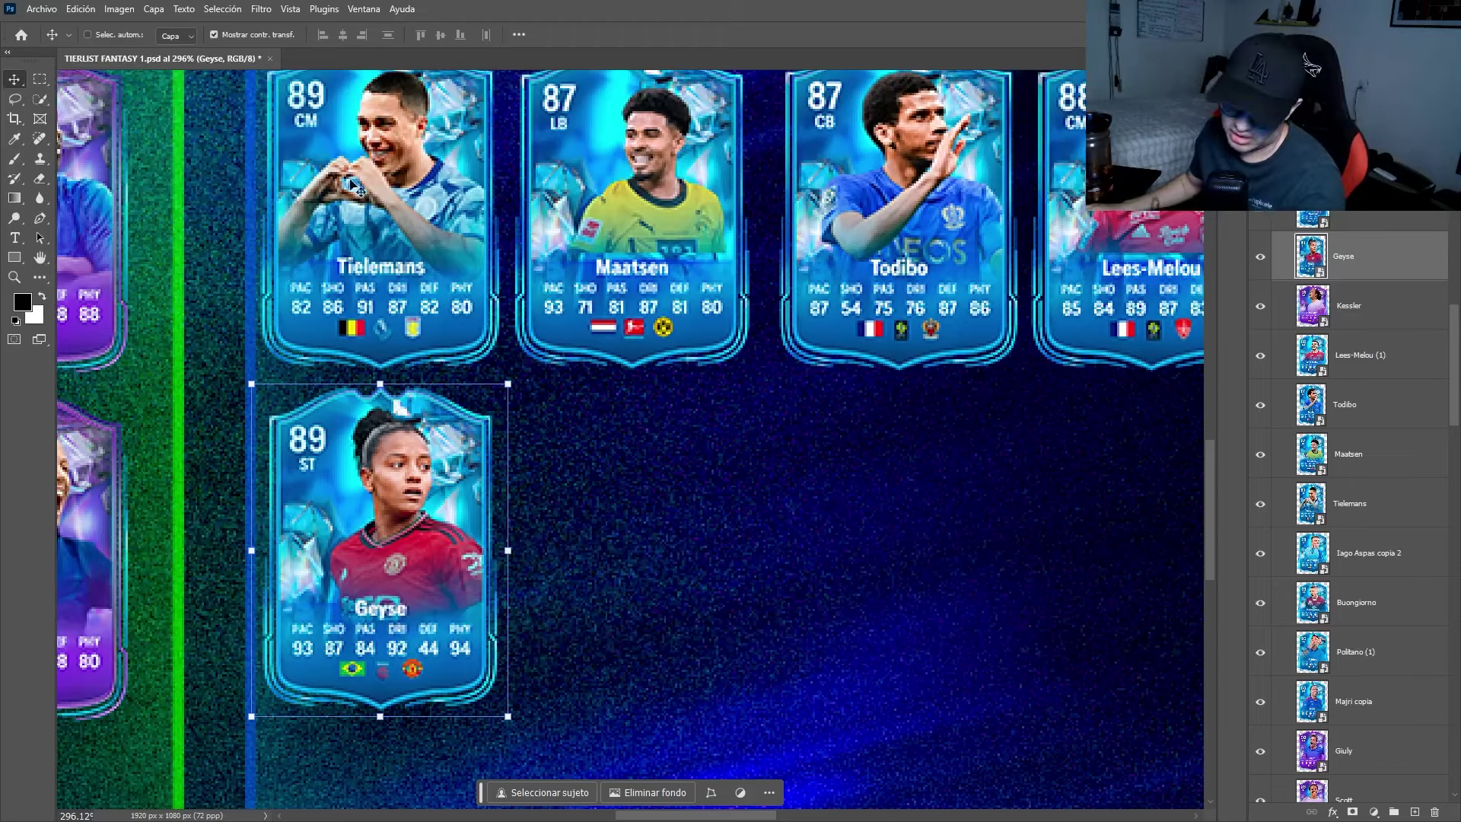
Make the Martens card visible beside Geyse in the fourth REGULAR row, select its layer and examine it up close.
{"action": "scroll", "coordinate": [428, 216], "scroll_direction": "down", "scroll_amount": 2}
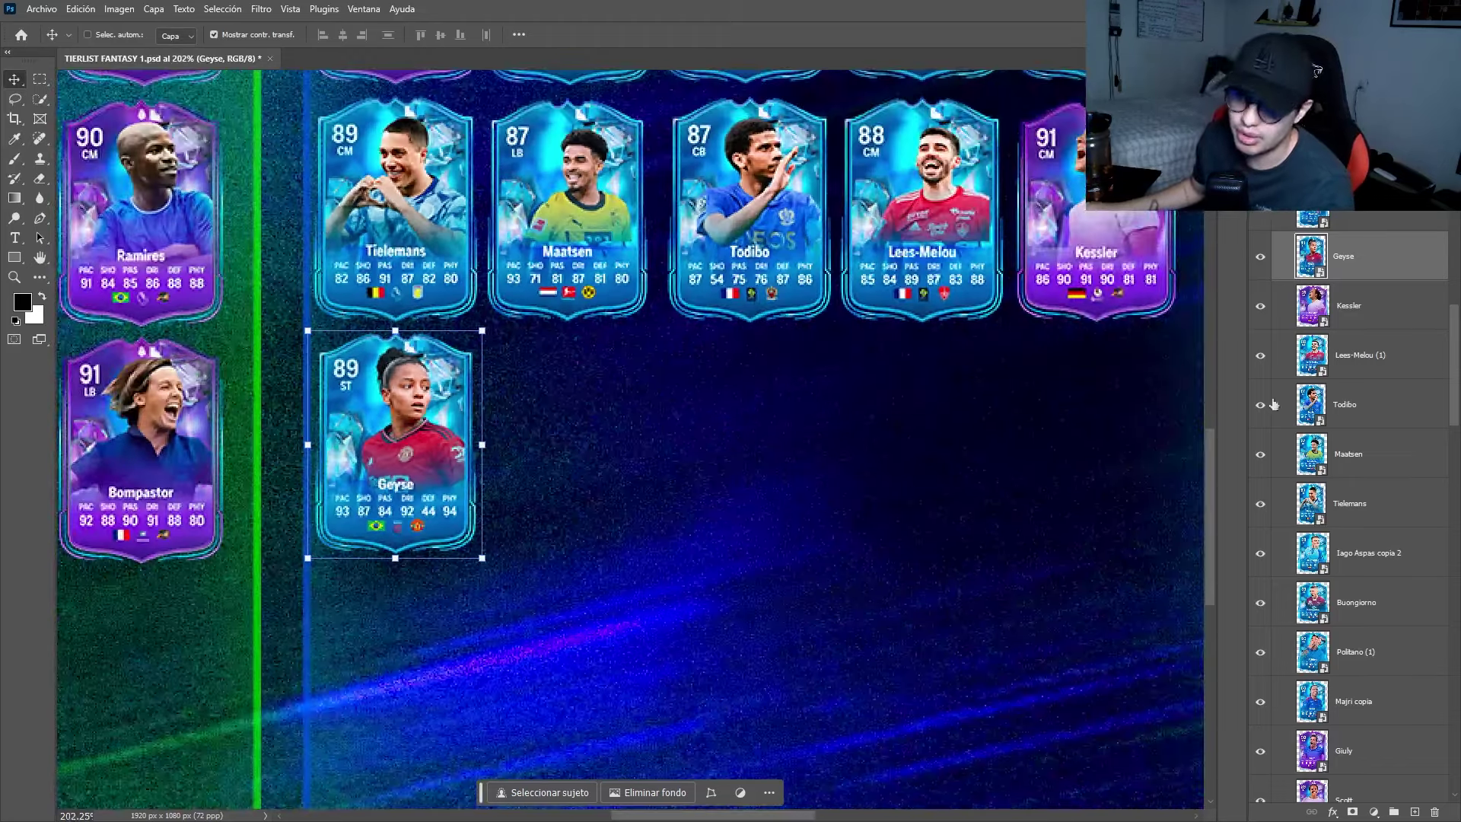
{"action": "scroll", "coordinate": [1354, 381], "scroll_direction": "up", "scroll_amount": 2}
{"action": "left_click", "coordinate": [1260, 283]}
{"action": "left_click", "coordinate": [1355, 283]}
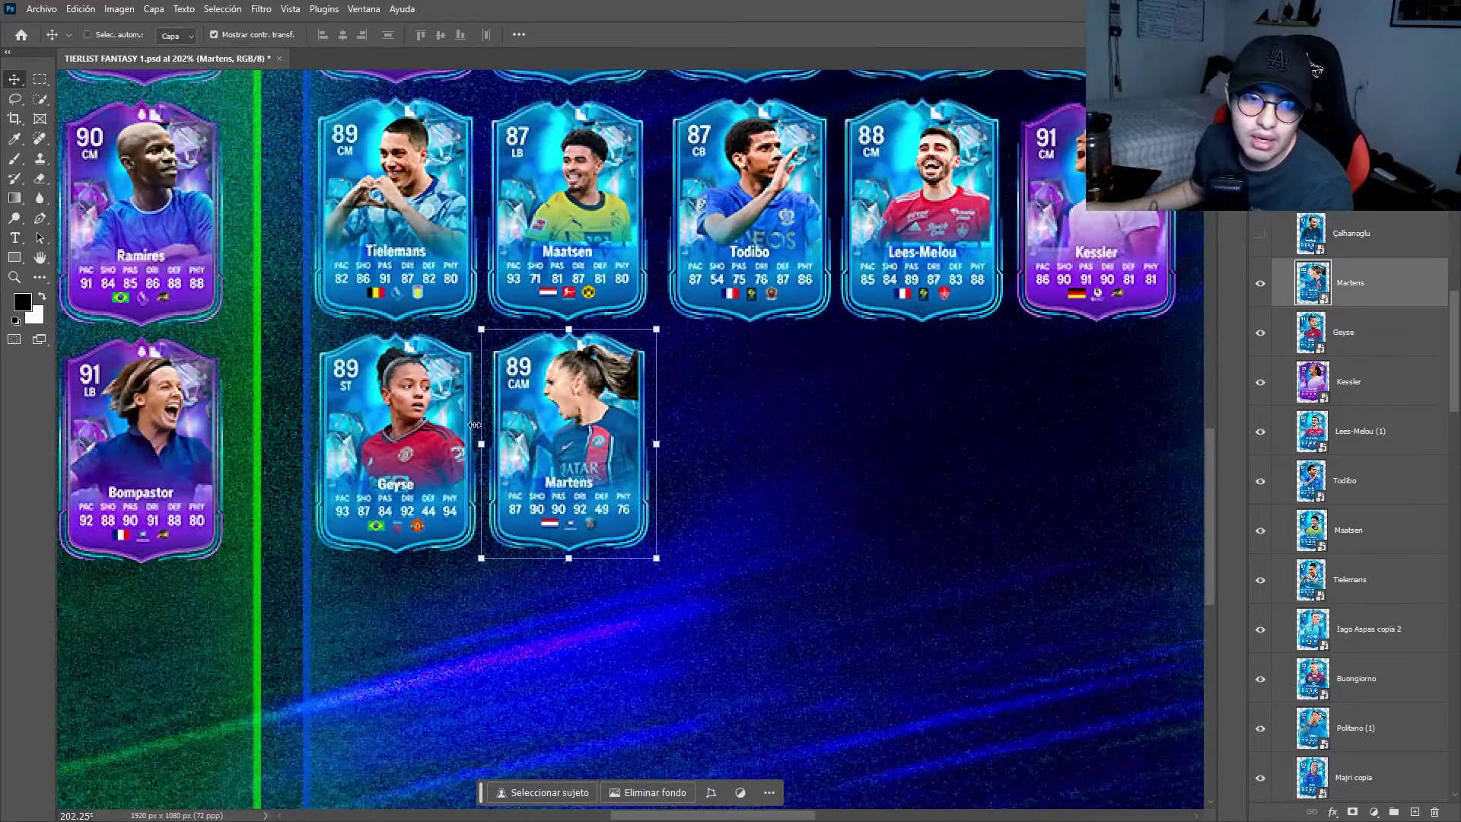
{"action": "scroll", "coordinate": [463, 402], "scroll_direction": "up", "scroll_amount": 2}
{"action": "scroll", "coordinate": [653, 444], "scroll_direction": "up", "scroll_amount": 1}
{"action": "scroll", "coordinate": [653, 443], "scroll_direction": "right", "scroll_amount": 1}
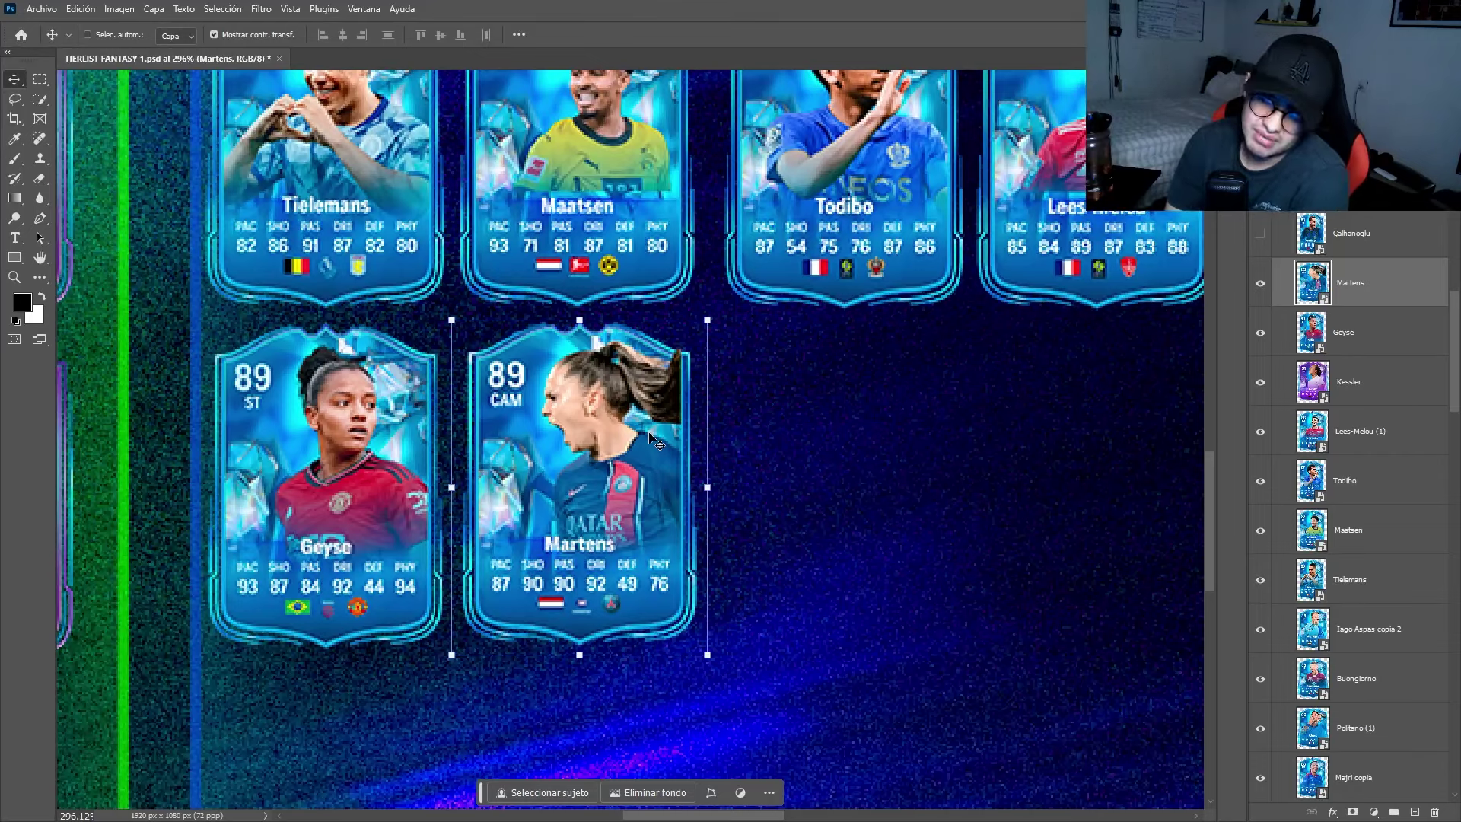
{"action": "scroll", "coordinate": [858, 522], "scroll_direction": "down", "scroll_amount": 5}
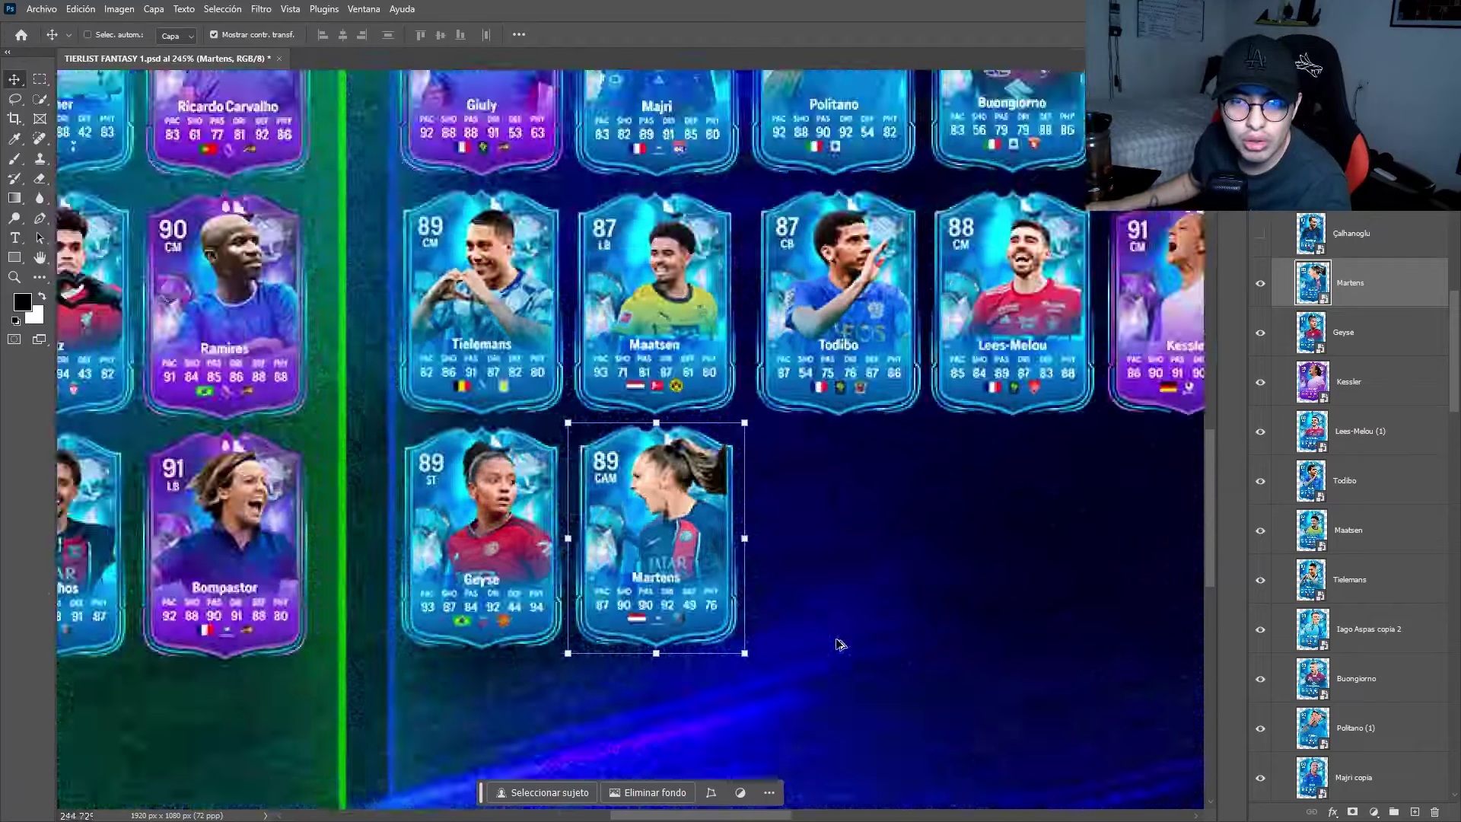
{"action": "scroll", "coordinate": [818, 537], "scroll_direction": "up", "scroll_amount": 3}
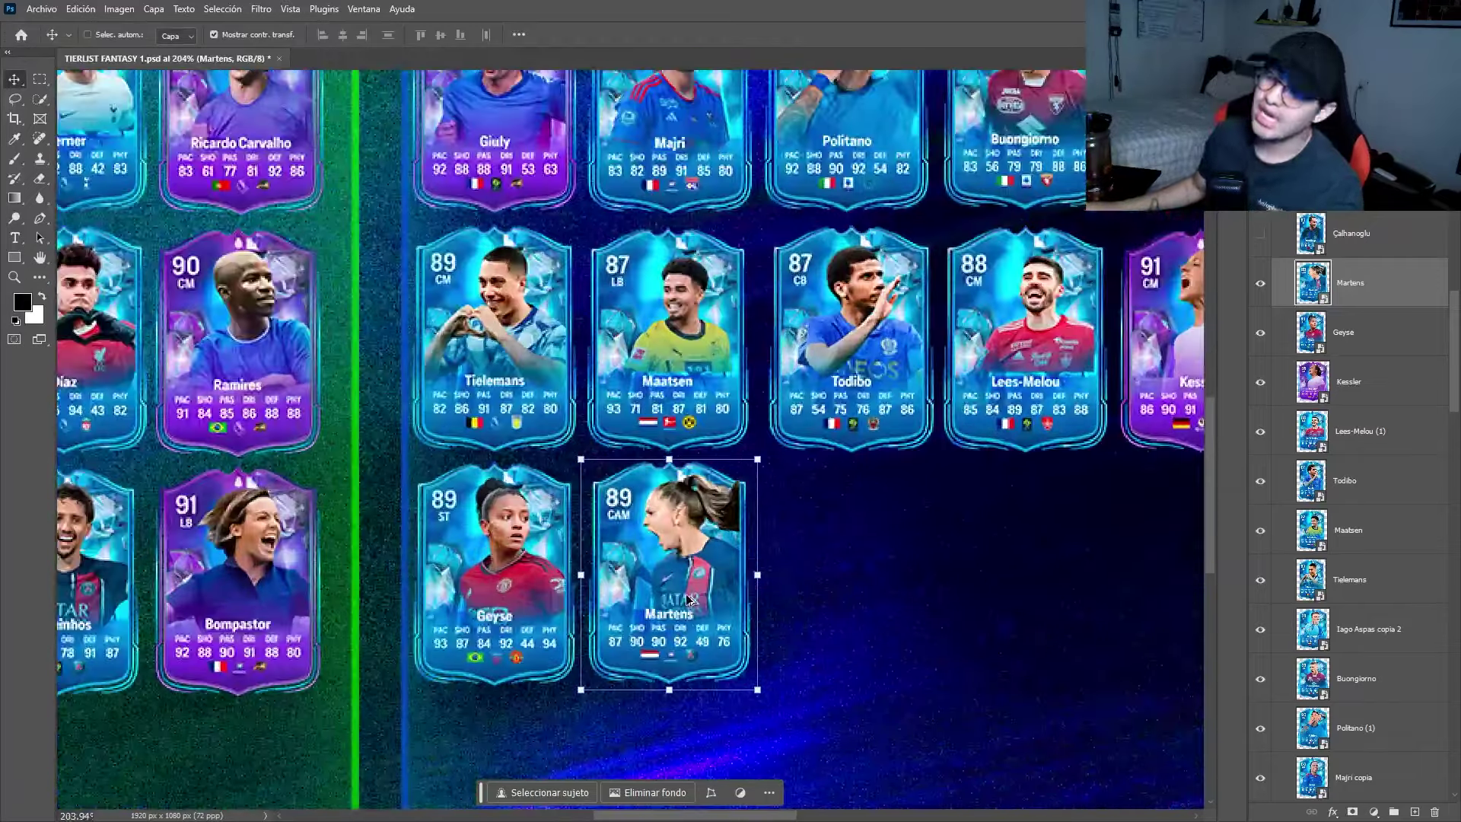
{"action": "scroll", "coordinate": [683, 595], "scroll_direction": "right", "scroll_amount": 1}
{"action": "key", "text": "ctrl"}
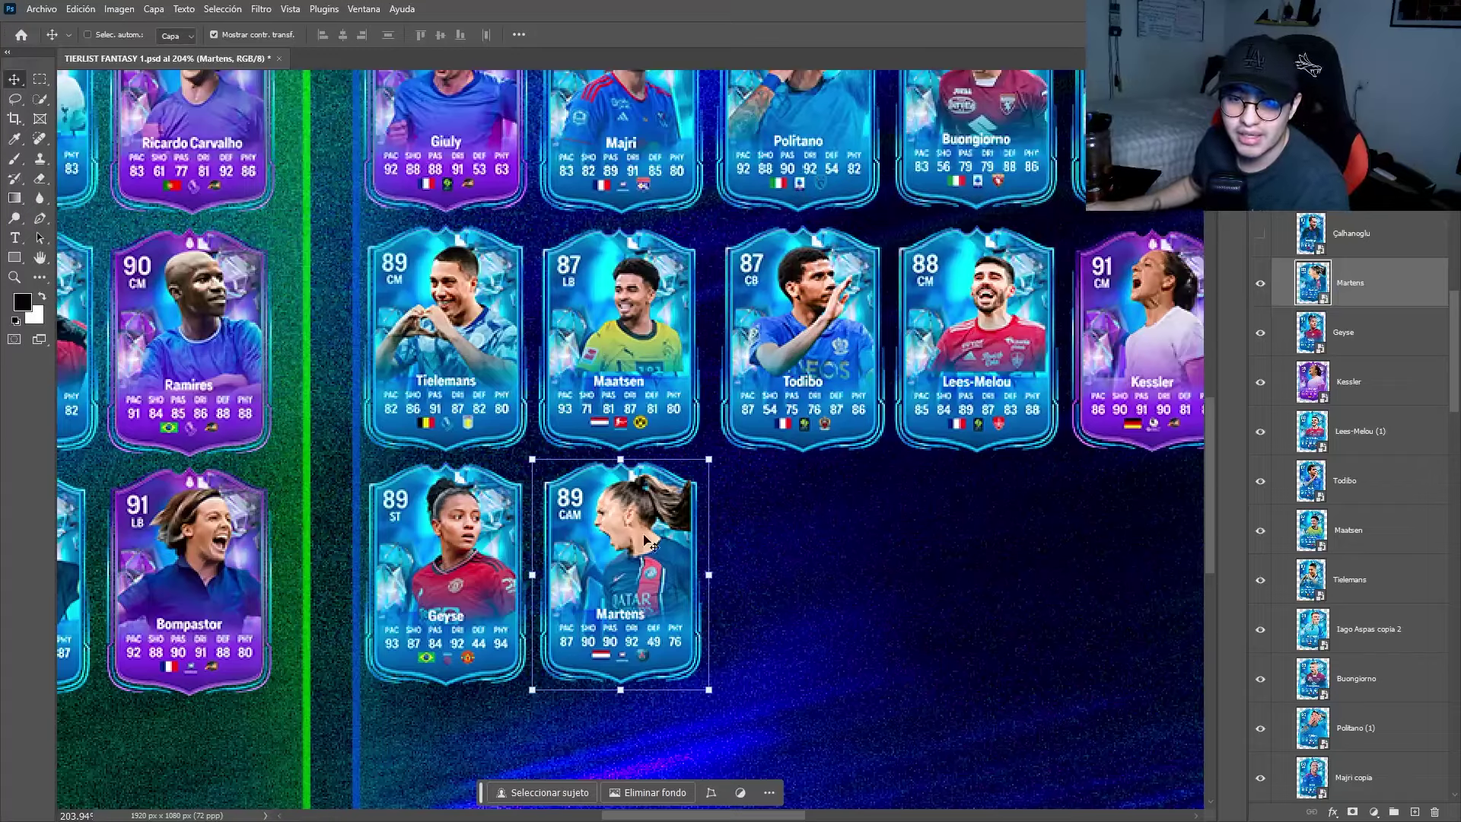
{"action": "scroll", "coordinate": [606, 483], "scroll_direction": "up", "scroll_amount": 2}
{"action": "scroll", "coordinate": [607, 483], "scroll_direction": "up", "scroll_amount": 1}
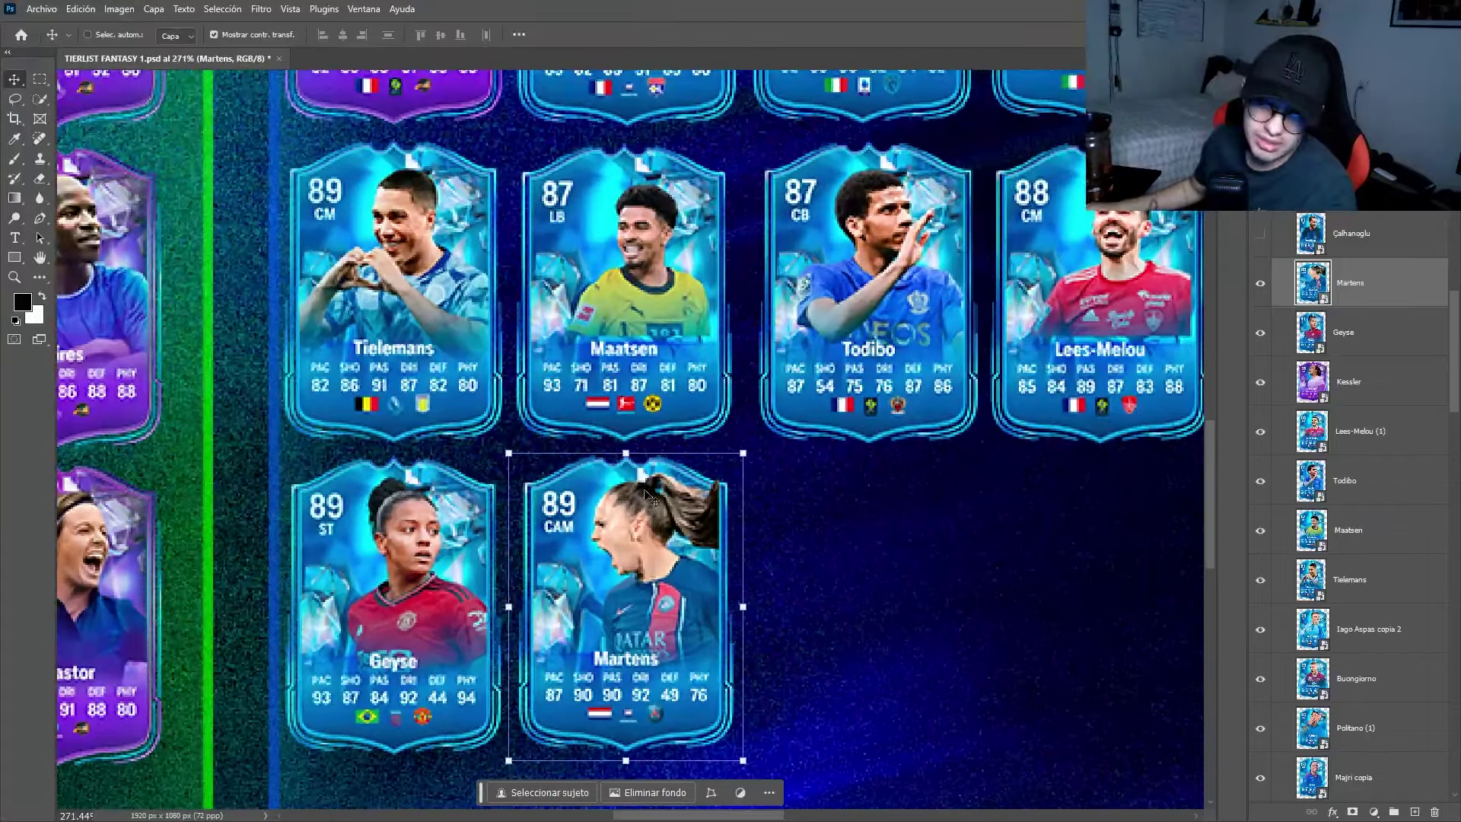
Make the Çalhanoglu card visible beside Martens in the fourth REGULAR row, select its layer and look at it up close.
{"action": "scroll", "coordinate": [654, 480], "scroll_direction": "down", "scroll_amount": 3}
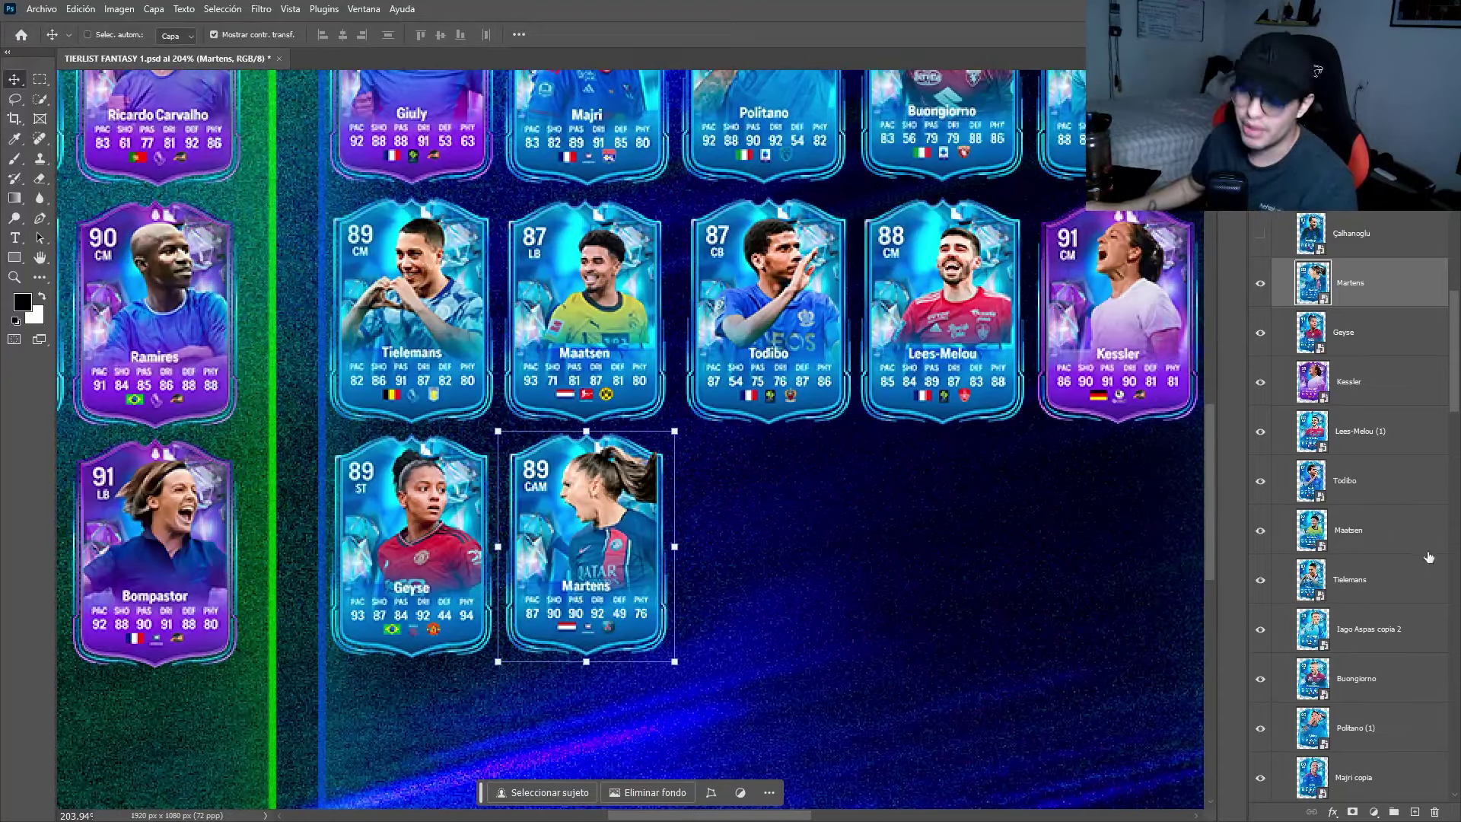
{"action": "scroll", "coordinate": [1265, 259], "scroll_direction": "up", "scroll_amount": 1}
{"action": "left_click", "coordinate": [1260, 259]}
{"action": "left_click", "coordinate": [1354, 252]}
{"action": "scroll", "coordinate": [741, 455], "scroll_direction": "down", "scroll_amount": 1}
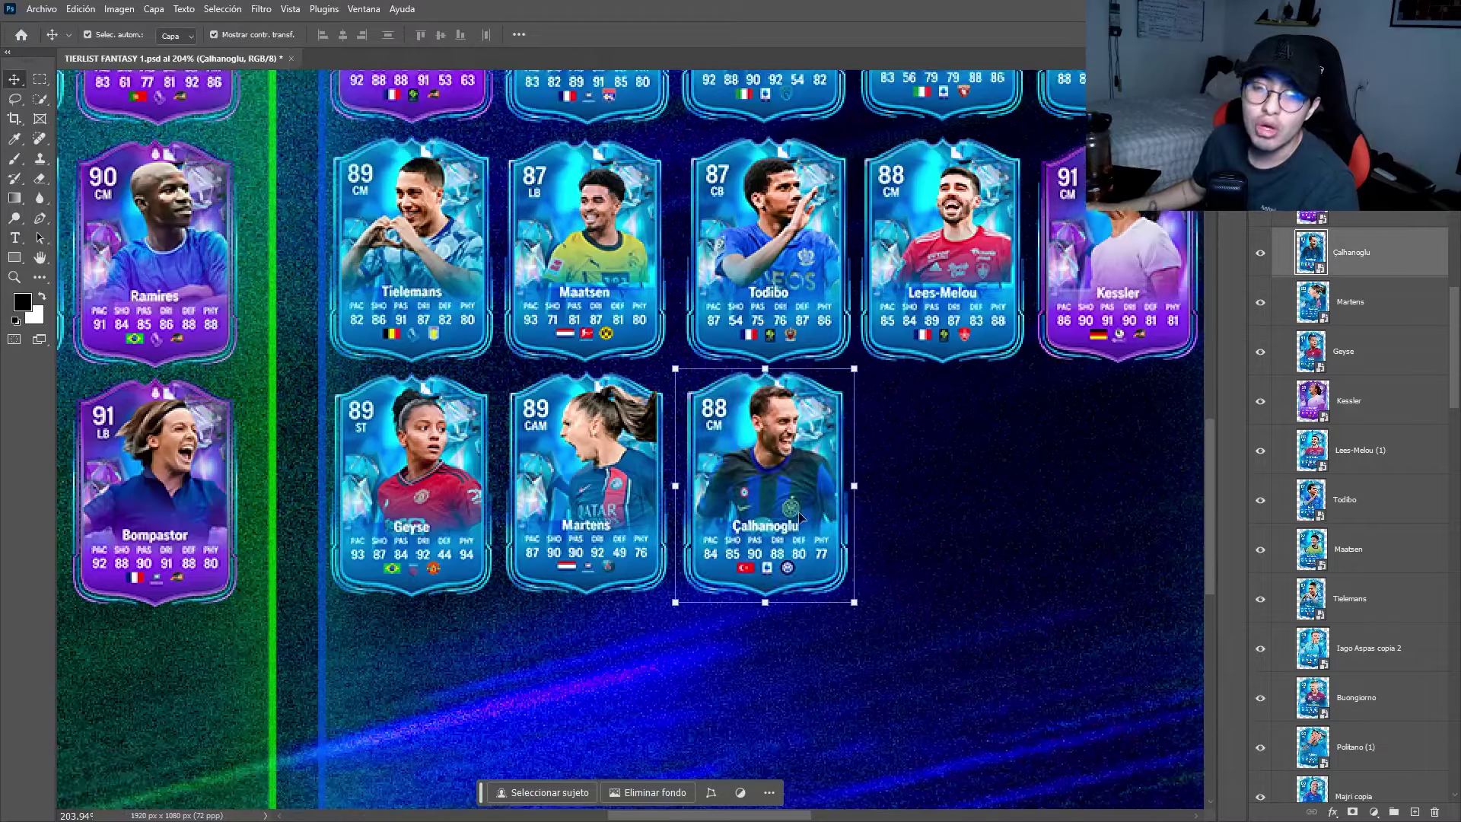
{"action": "scroll", "coordinate": [741, 455], "scroll_direction": "right", "scroll_amount": 2}
{"action": "scroll", "coordinate": [741, 455], "scroll_direction": "up", "scroll_amount": 1}
{"action": "scroll", "coordinate": [737, 465], "scroll_direction": "up", "scroll_amount": 1}
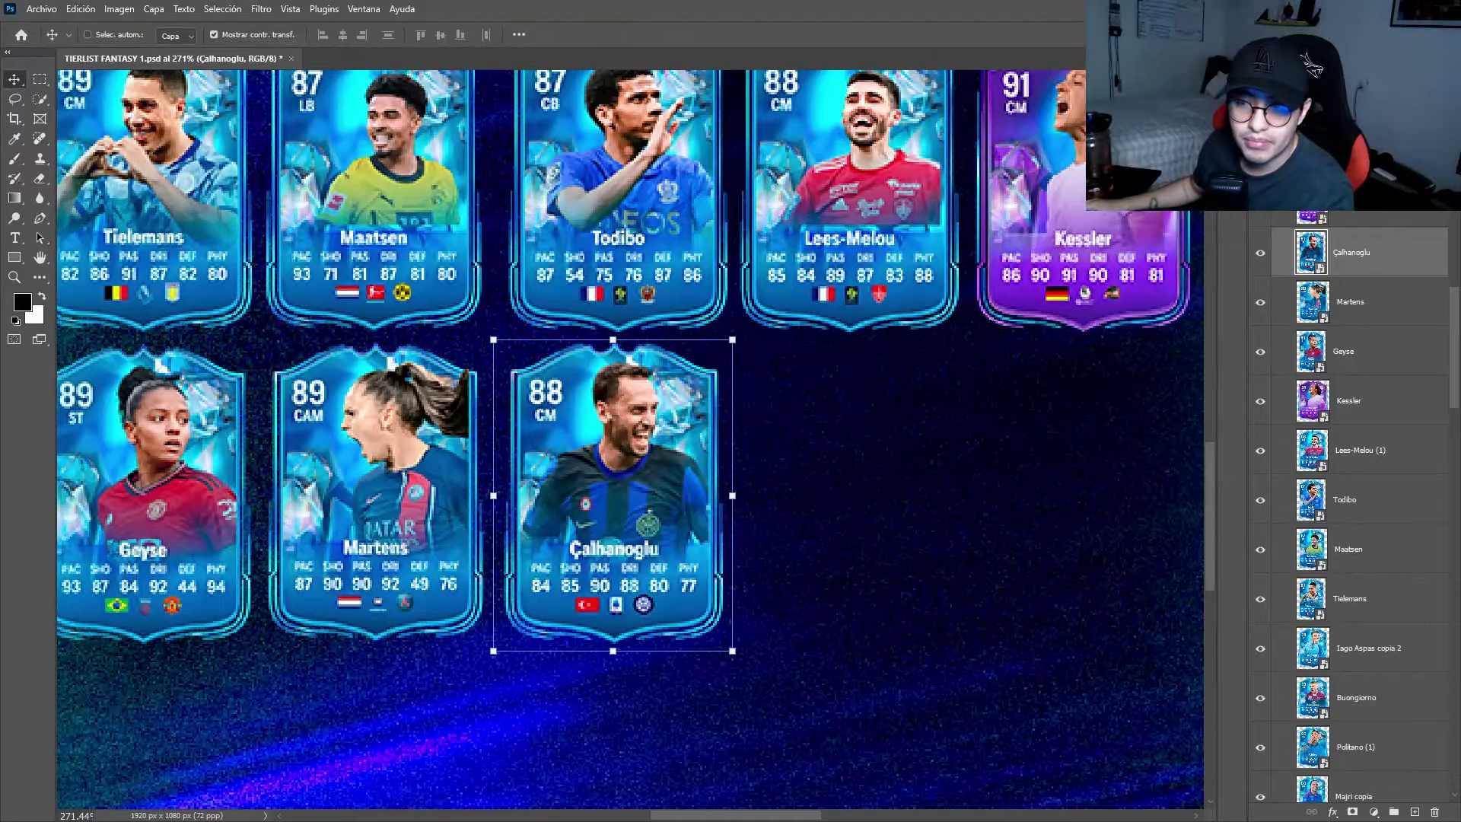
Examine the Çalhanoglu card's rating and stats up close and compare it with the surrounding REGULAR cards.
{"action": "scroll", "coordinate": [801, 454], "scroll_direction": "down", "scroll_amount": 5}
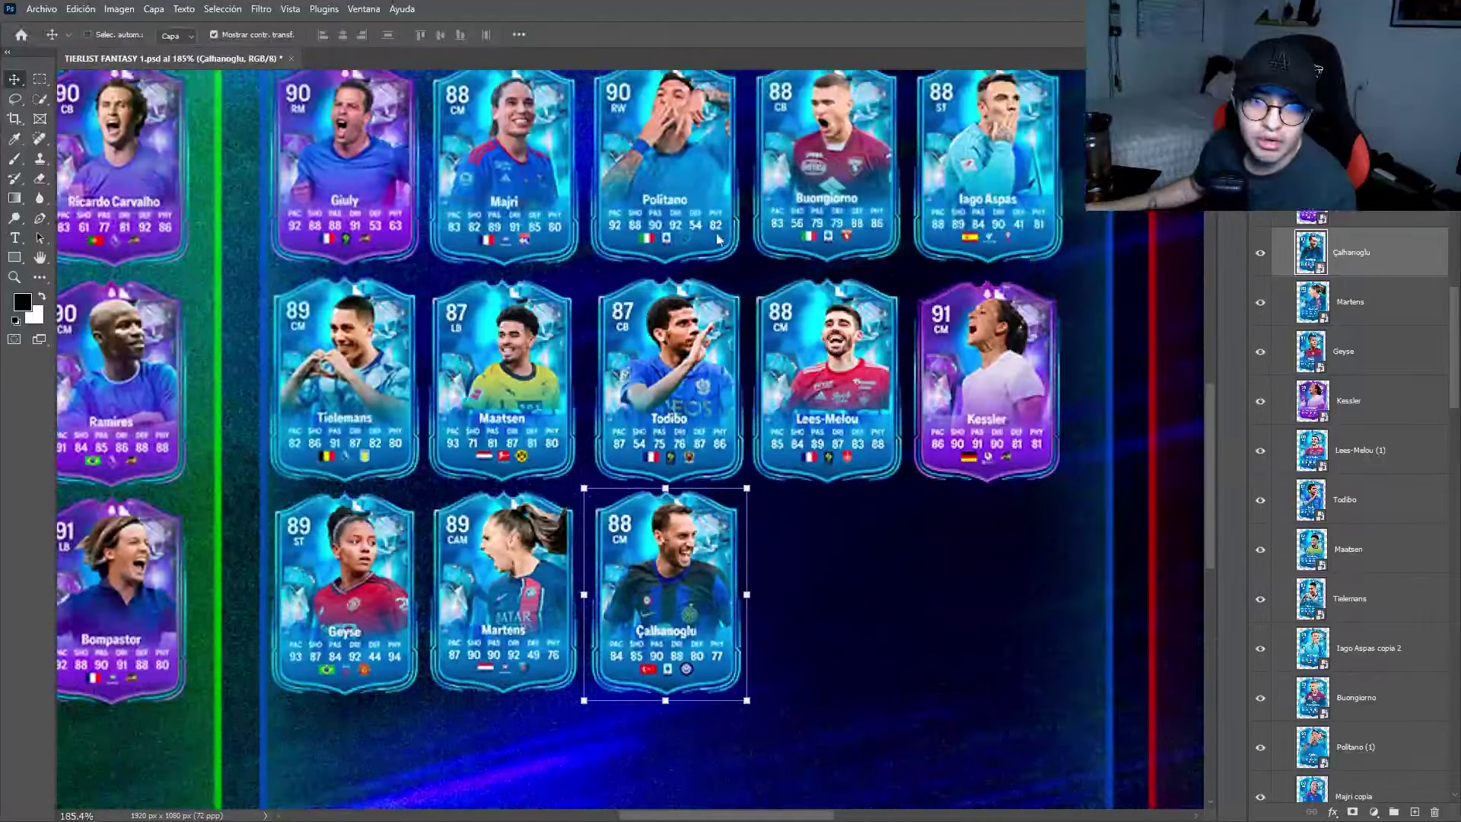
{"action": "scroll", "coordinate": [814, 434], "scroll_direction": "down", "scroll_amount": 1}
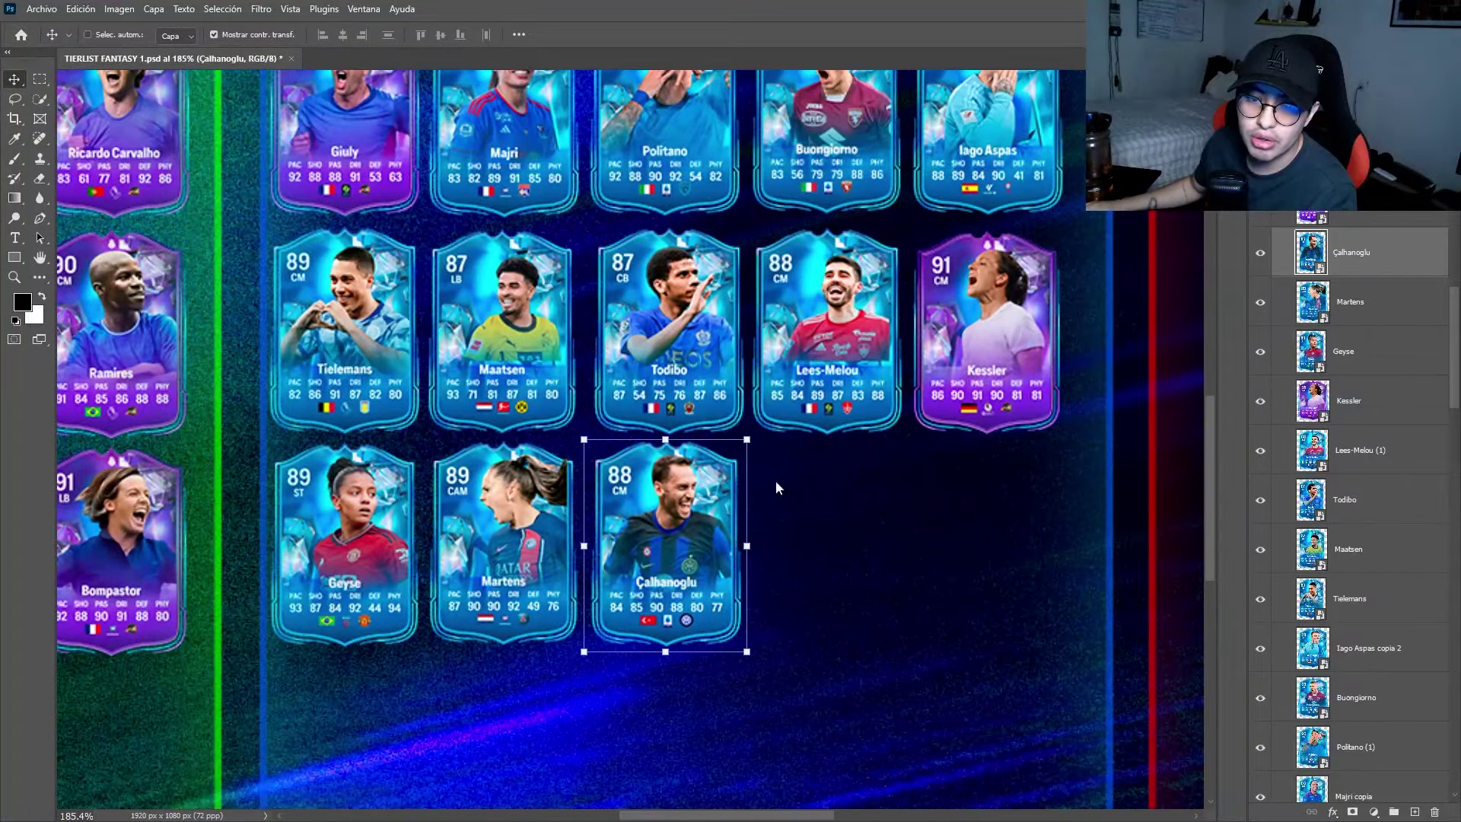
{"action": "scroll", "coordinate": [716, 548], "scroll_direction": "up", "scroll_amount": 5}
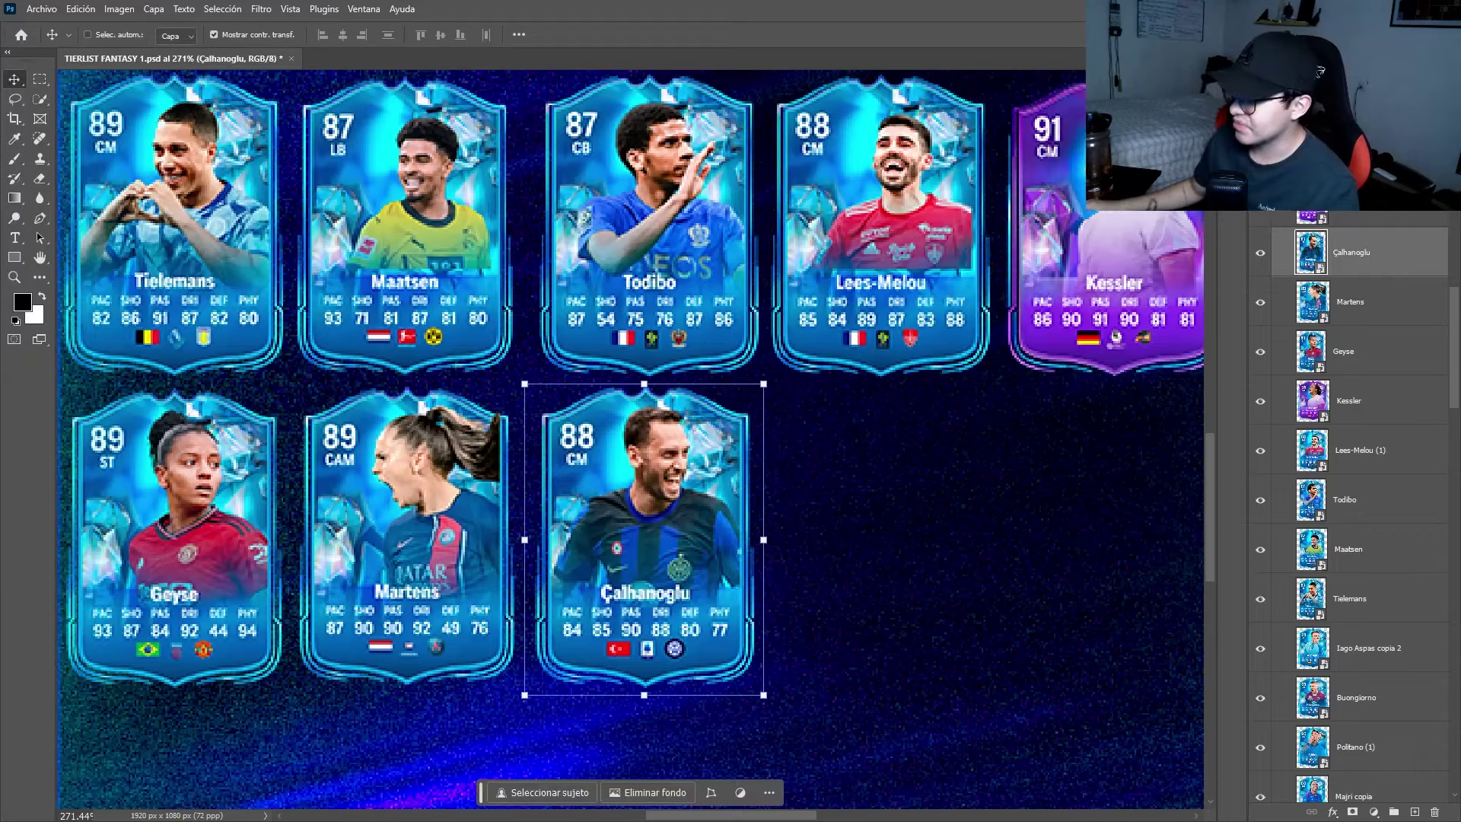
{"action": "scroll", "coordinate": [792, 626], "scroll_direction": "down", "scroll_amount": 3}
{"action": "scroll", "coordinate": [698, 548], "scroll_direction": "down", "scroll_amount": 1}
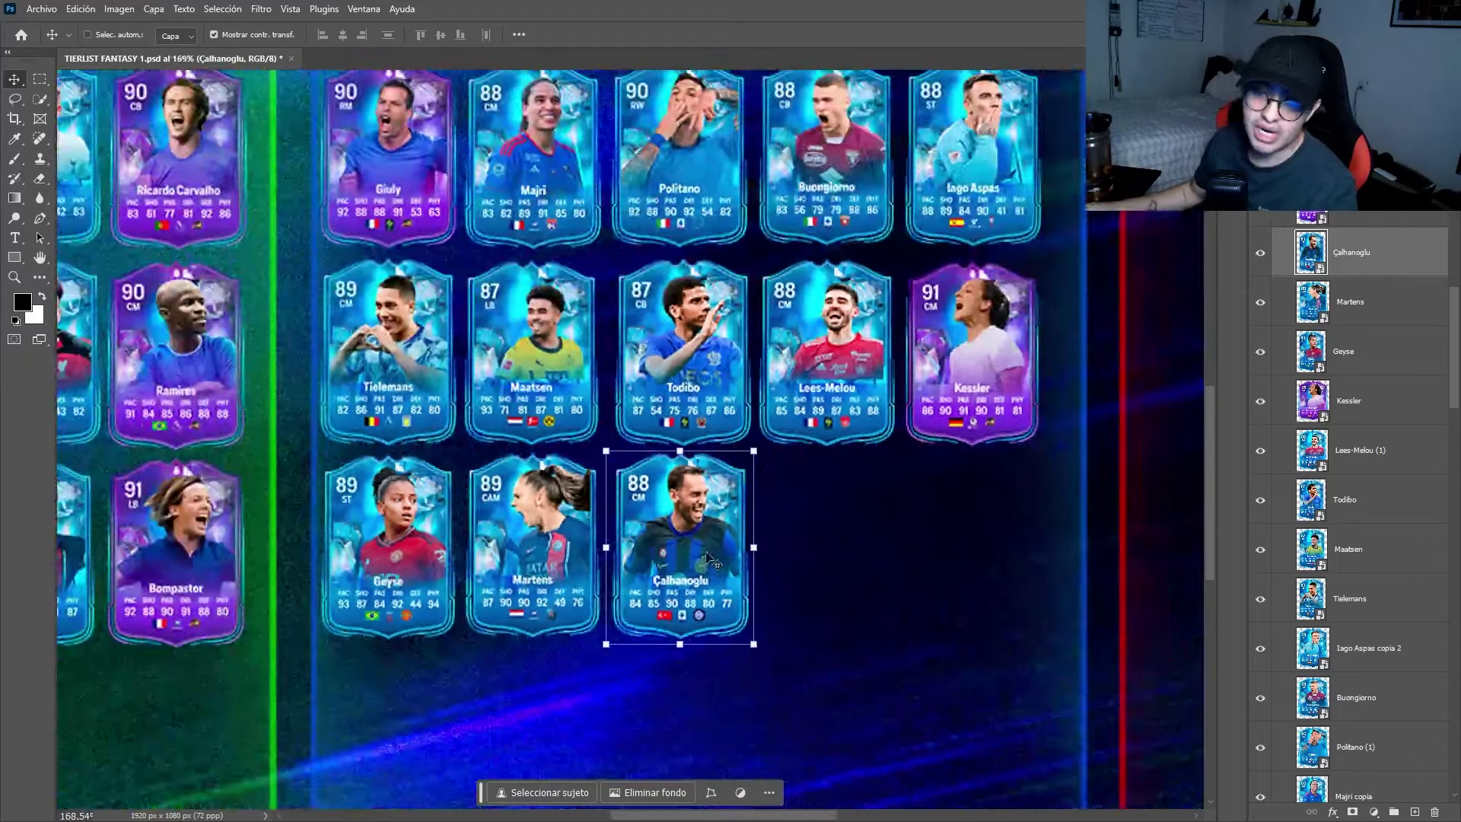
{"action": "scroll", "coordinate": [698, 549], "scroll_direction": "up", "scroll_amount": 4}
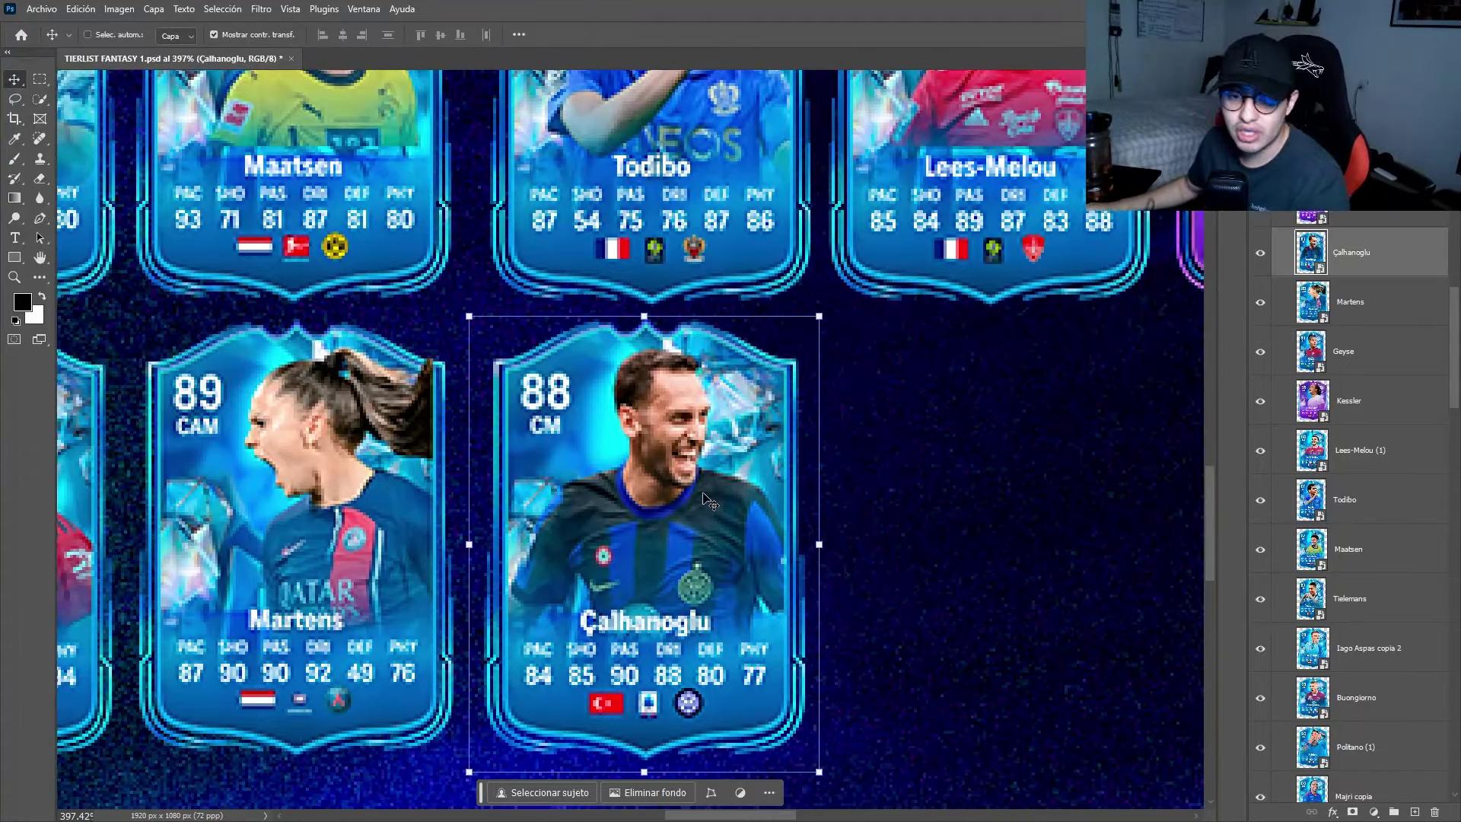
{"action": "scroll", "coordinate": [693, 544], "scroll_direction": "down", "scroll_amount": 5}
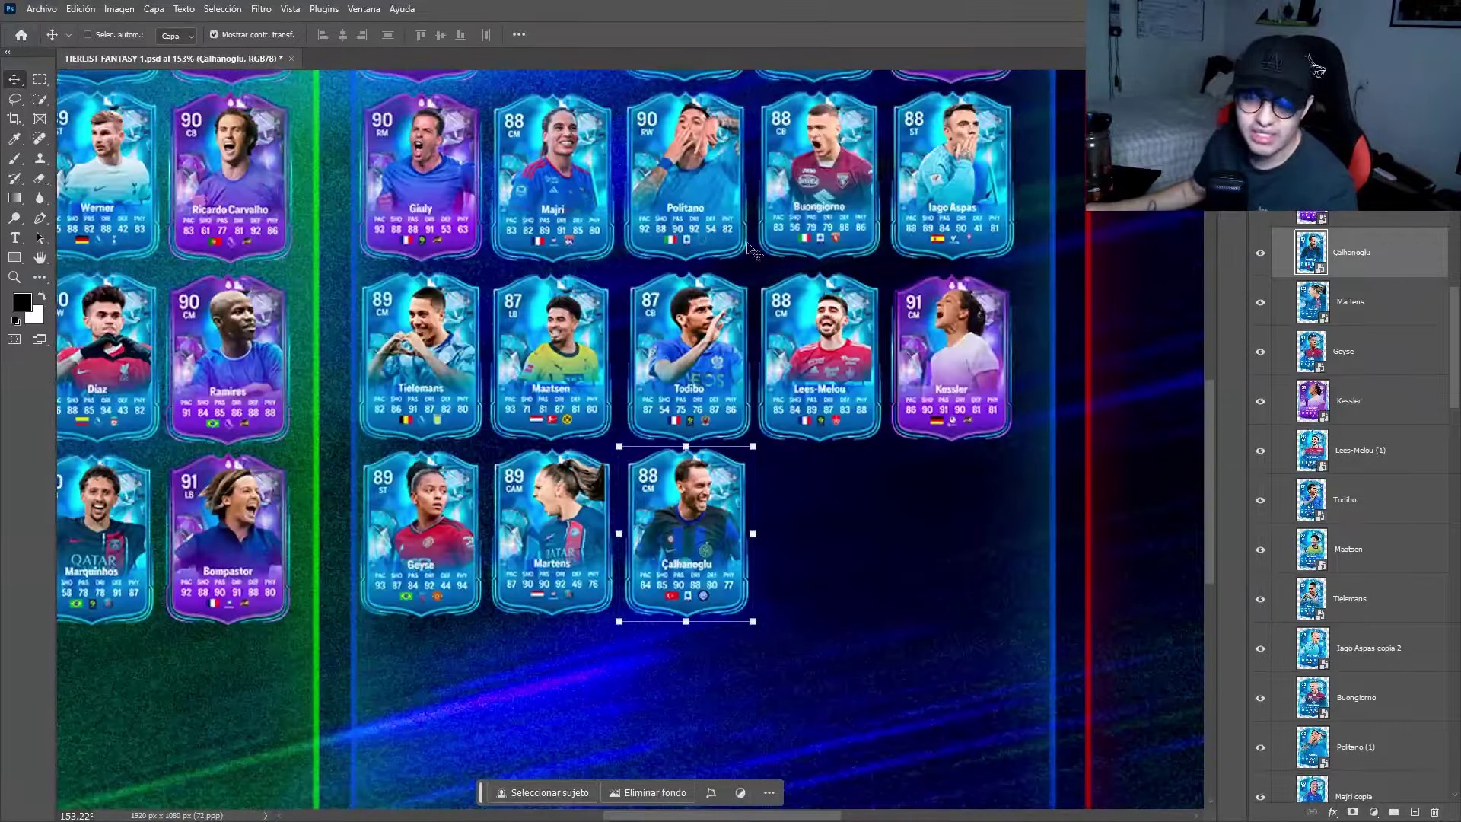
{"action": "scroll", "coordinate": [679, 352], "scroll_direction": "up", "scroll_amount": 3}
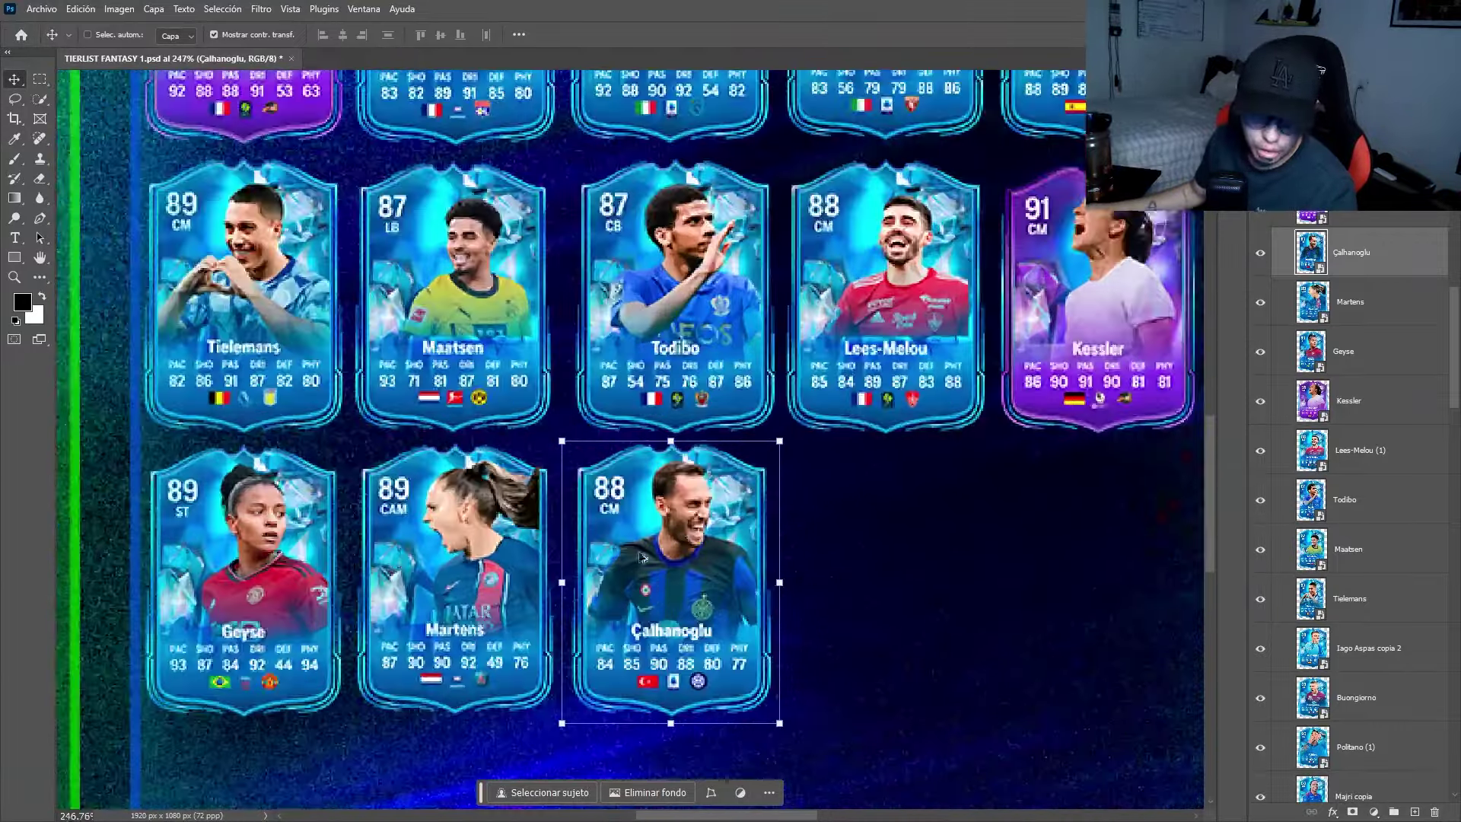
Make the Mascherano card visible beside Çalhanoglu in the fourth REGULAR row and select its layer.
{"action": "scroll", "coordinate": [1354, 456], "scroll_direction": "up", "scroll_amount": 1}
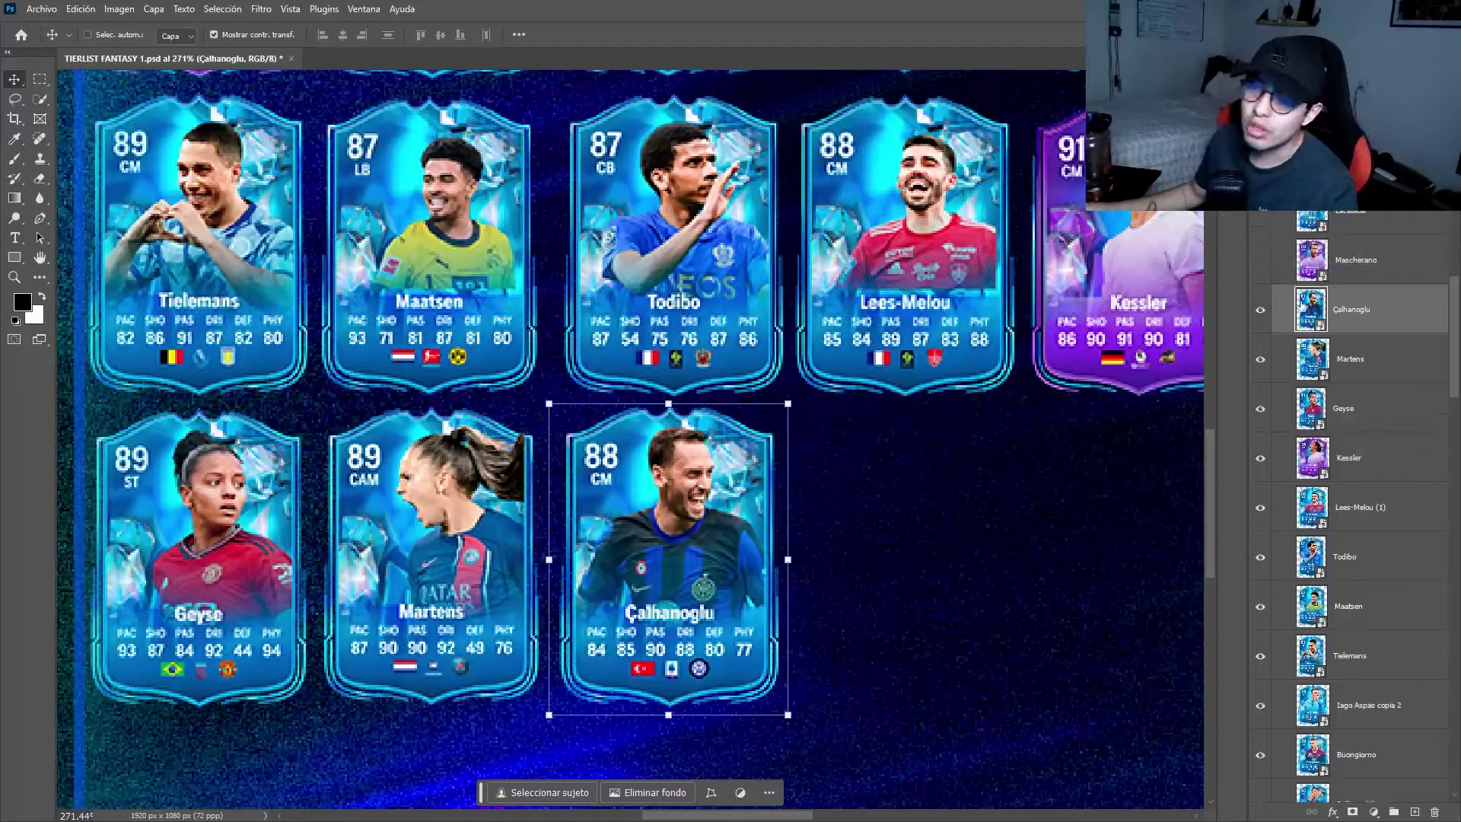
{"action": "left_click", "coordinate": [1282, 268]}
{"action": "scroll", "coordinate": [932, 688], "scroll_direction": "right", "scroll_amount": 2}
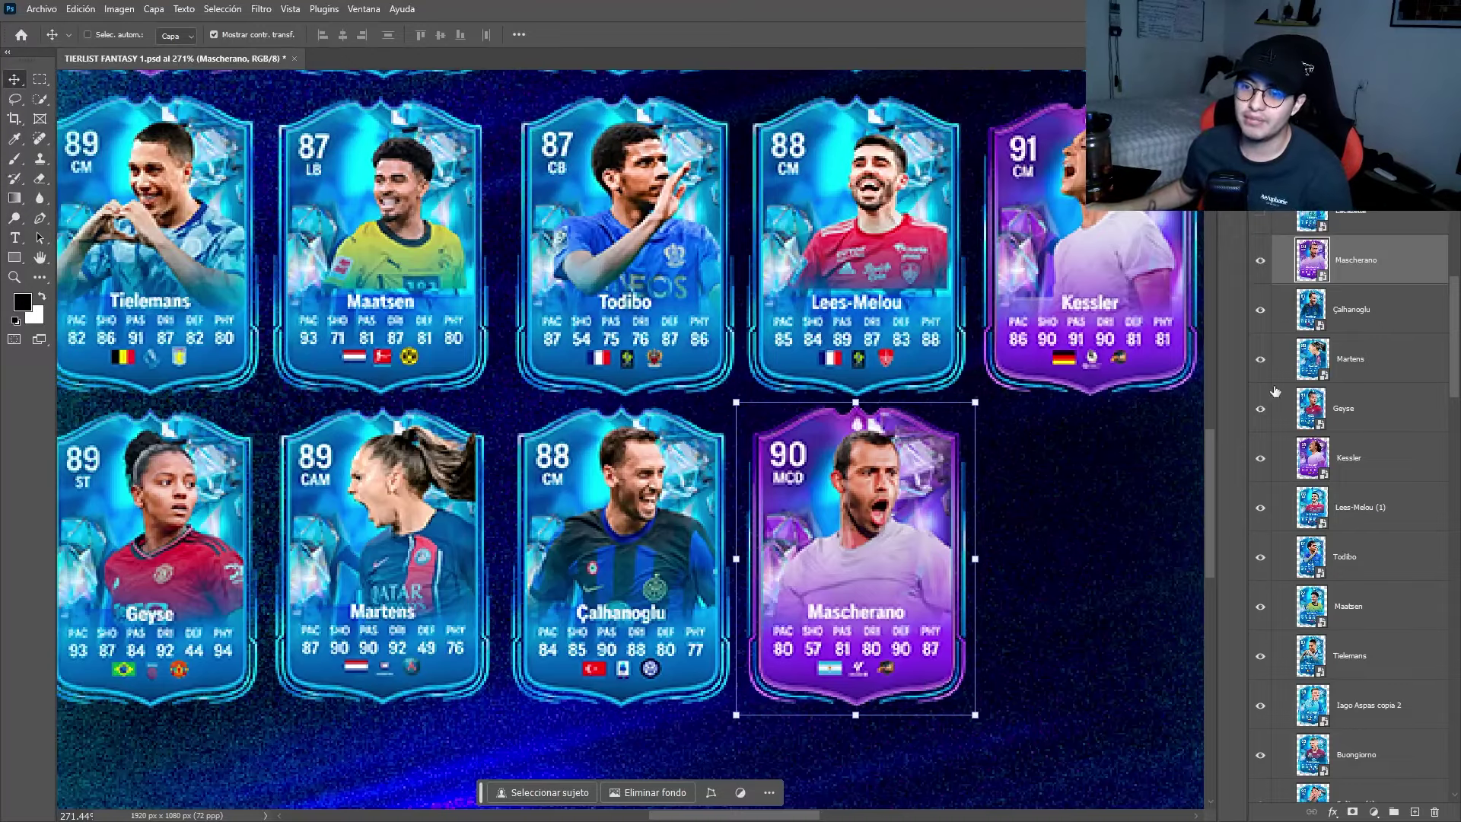
Make the Lacazette card visible beside Mascherano in the fourth REGULAR row, select its layer and examine it up close.
{"action": "left_click", "coordinate": [1252, 225]}
{"action": "left_click", "coordinate": [1354, 222]}
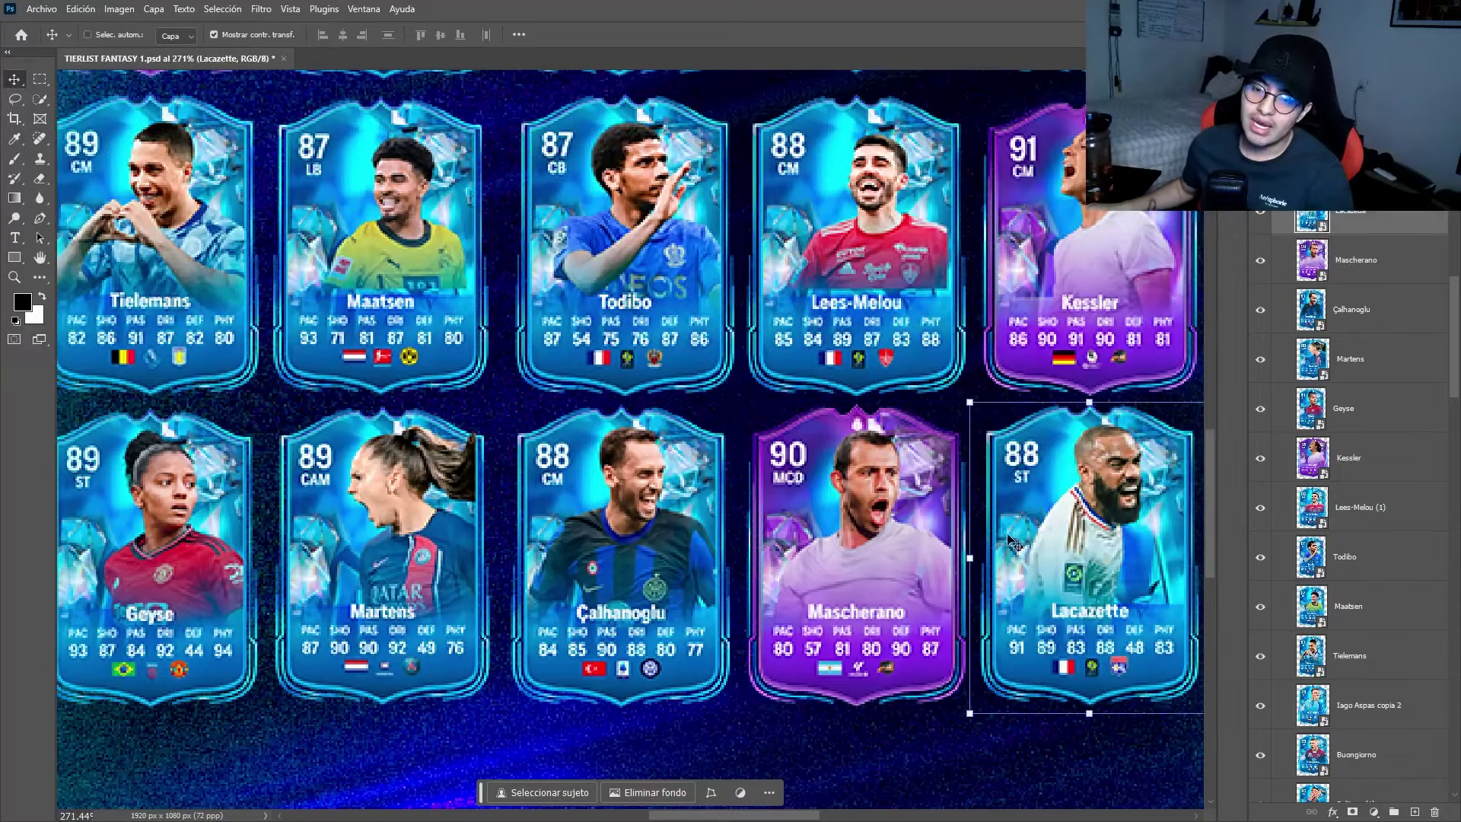
{"action": "scroll", "coordinate": [964, 555], "scroll_direction": "down", "scroll_amount": 6}
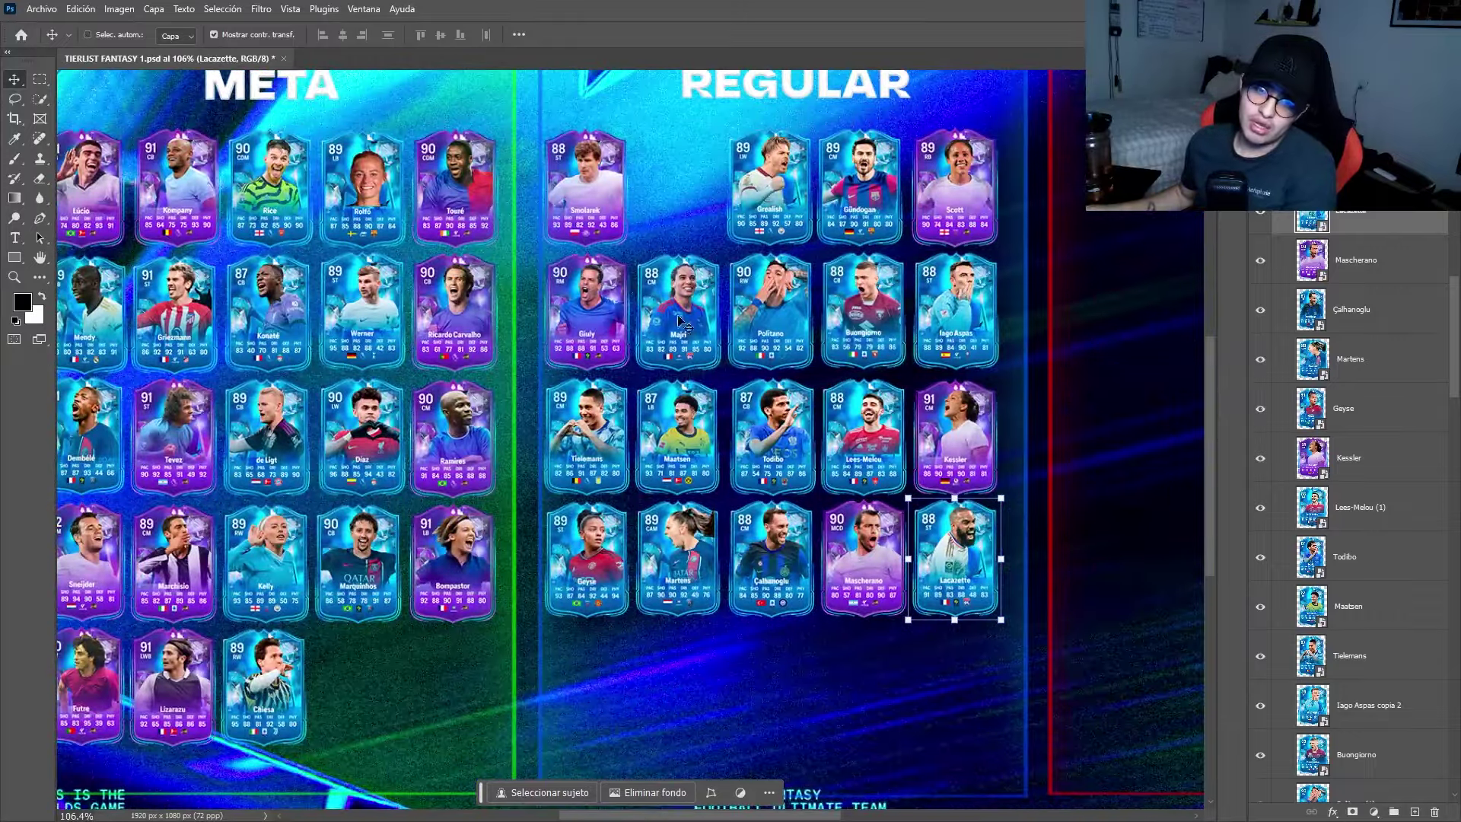
{"action": "scroll", "coordinate": [981, 638], "scroll_direction": "up", "scroll_amount": 3}
{"action": "scroll", "coordinate": [992, 637], "scroll_direction": "up", "scroll_amount": 4}
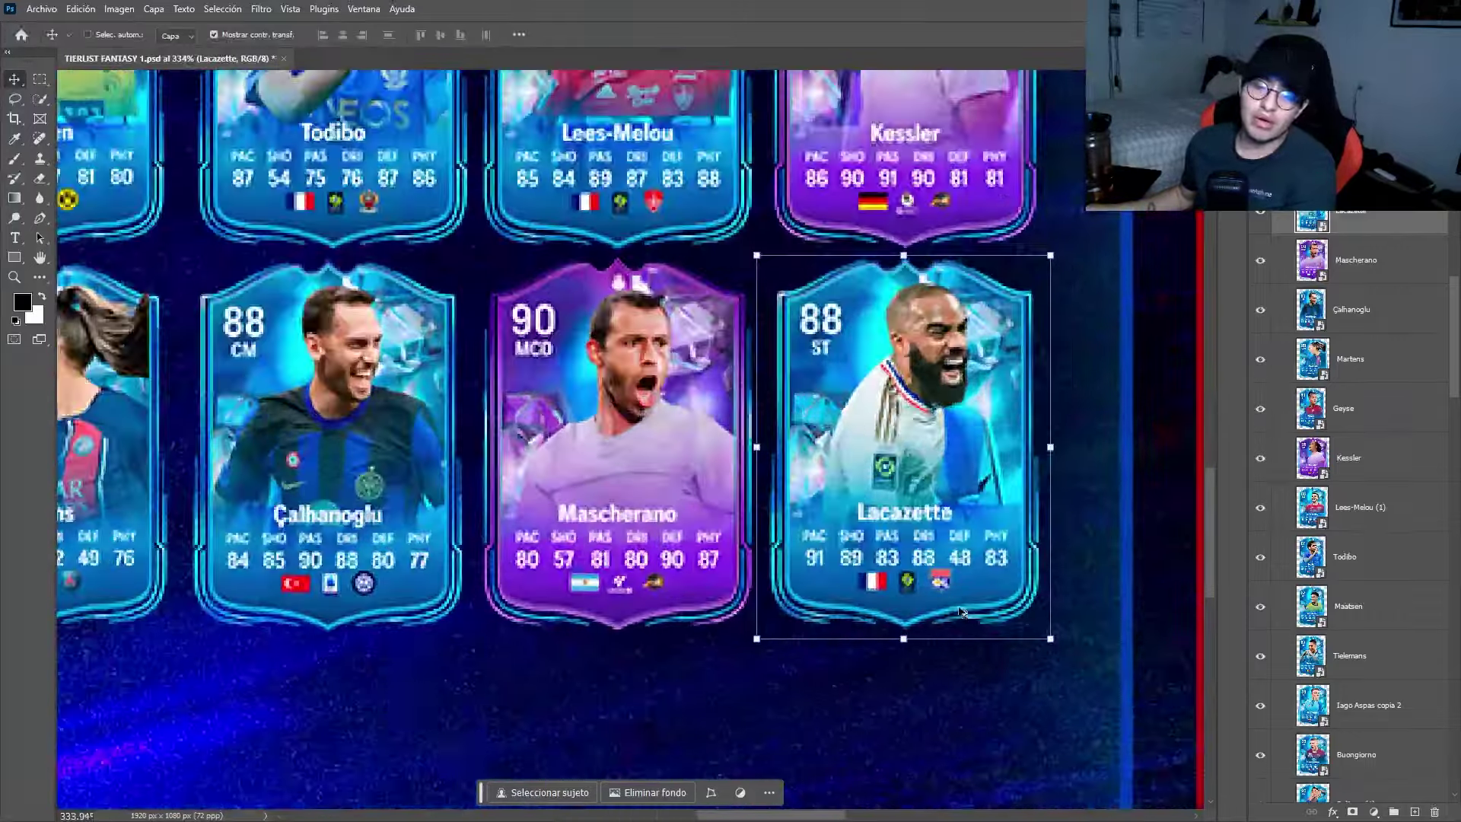
{"action": "scroll", "coordinate": [924, 558], "scroll_direction": "right", "scroll_amount": 2}
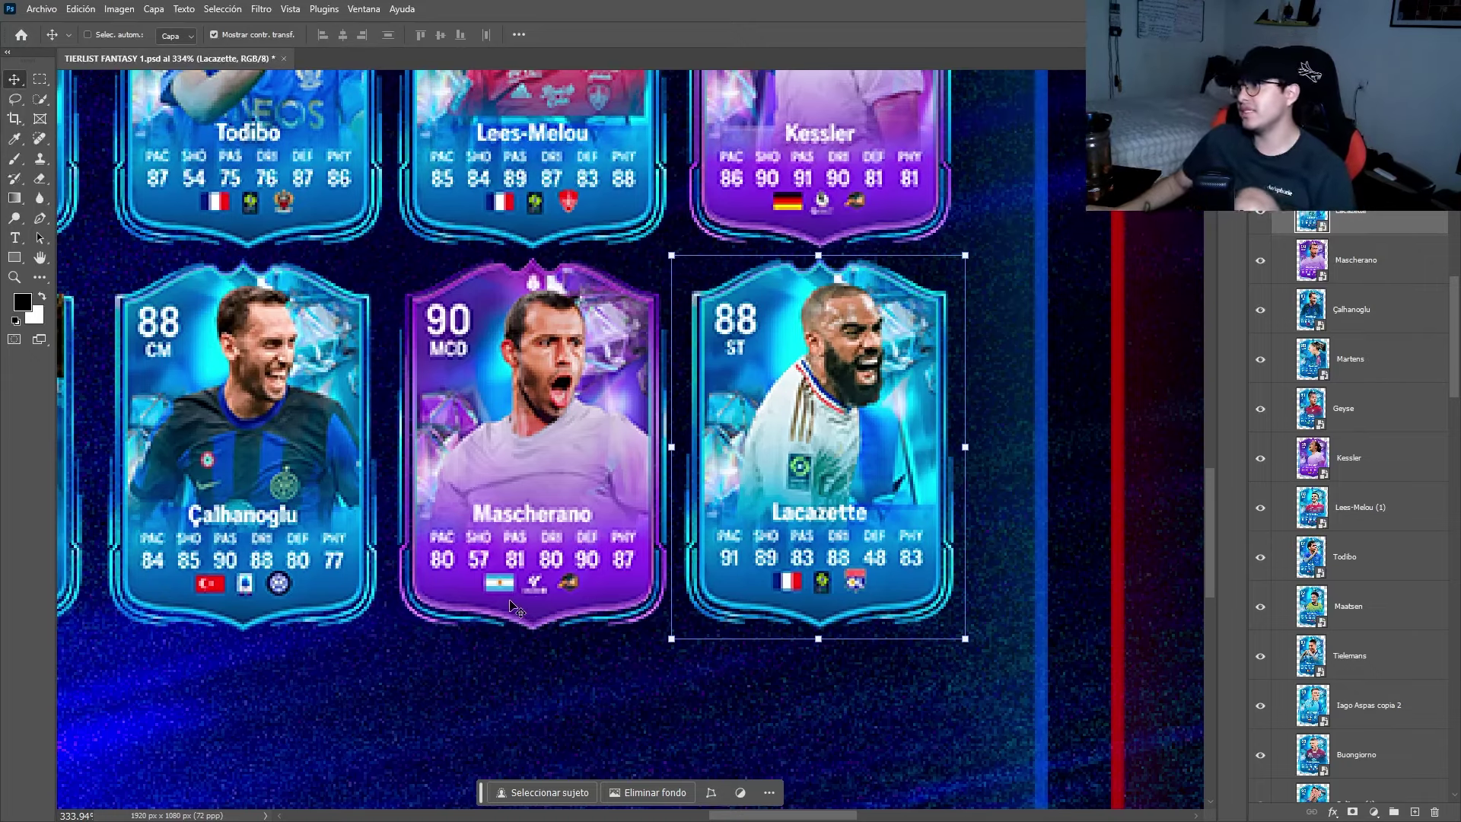
Make the Molina card visible below Geyse in the fifth REGULAR row and look at it up close.
{"action": "scroll", "coordinate": [1300, 375], "scroll_direction": "up", "scroll_amount": 3}
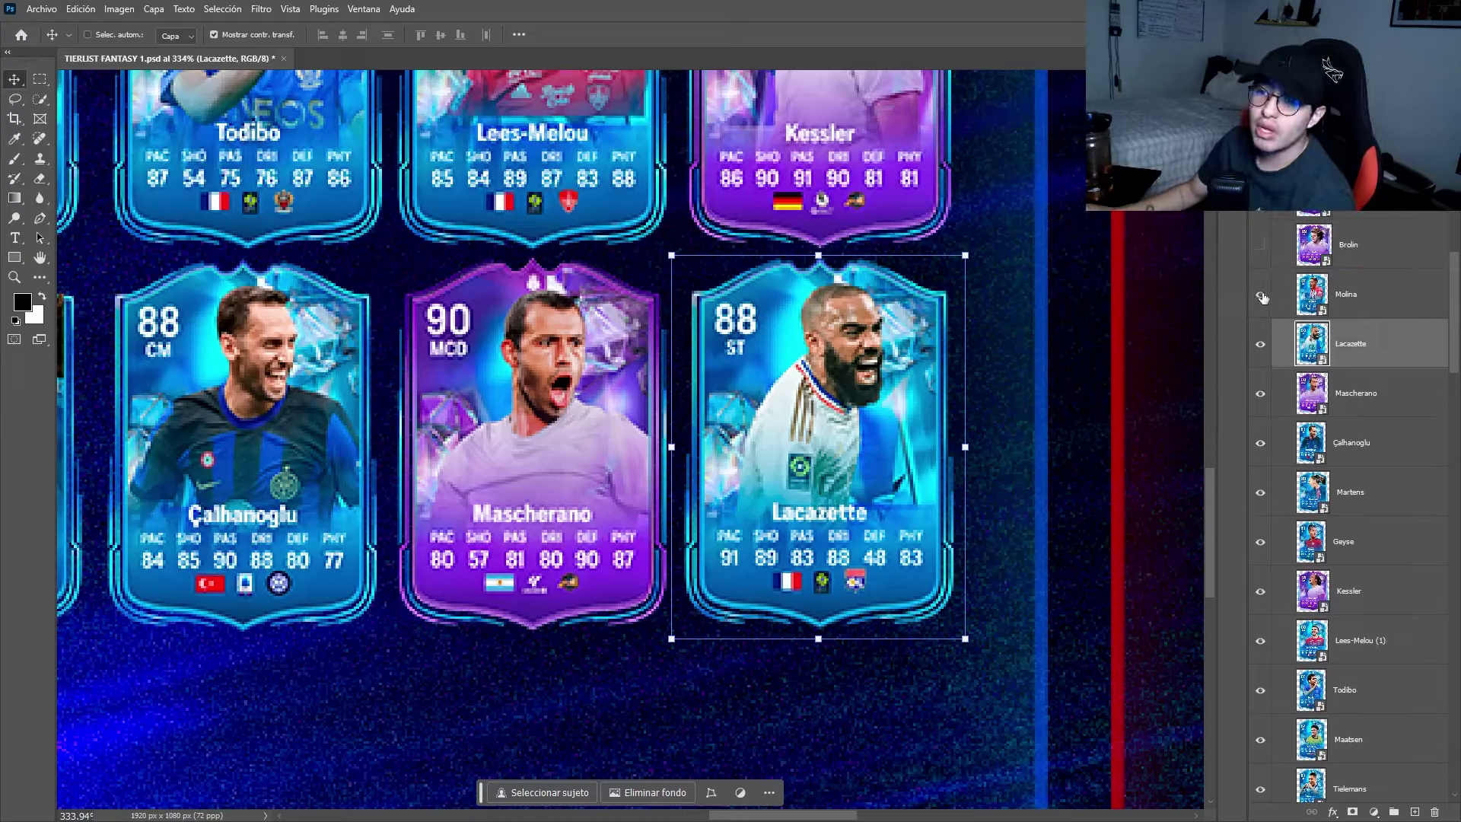
{"action": "scroll", "coordinate": [782, 355], "scroll_direction": "down", "scroll_amount": 3}
{"action": "scroll", "coordinate": [489, 593], "scroll_direction": "down", "scroll_amount": 2}
{"action": "scroll", "coordinate": [373, 590], "scroll_direction": "up", "scroll_amount": 3}
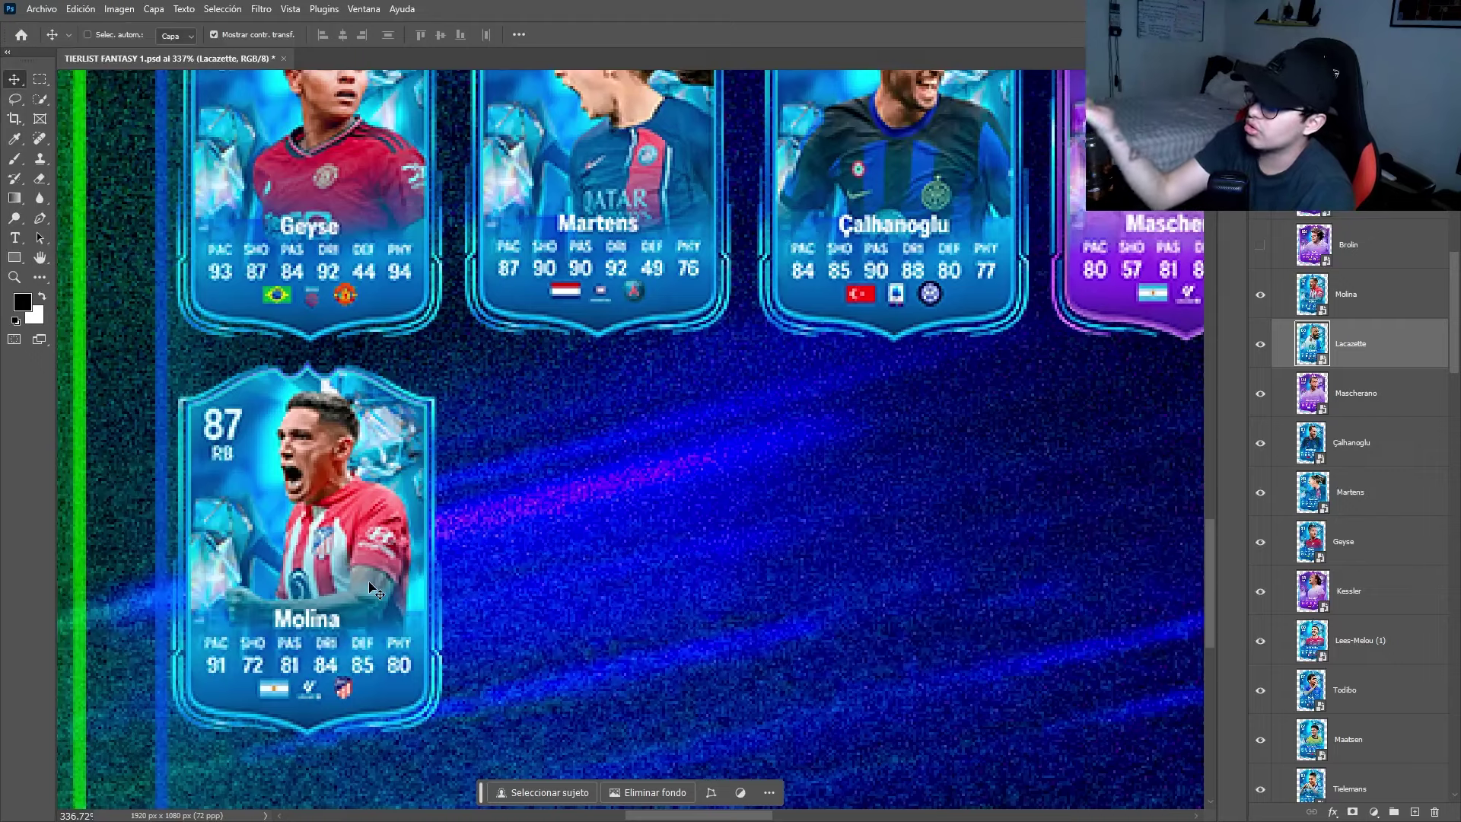
Make the Brolin card visible beside Molina in the fifth REGULAR row, select its layer and look at it up close.
{"action": "scroll", "coordinate": [369, 584], "scroll_direction": "down", "scroll_amount": 3}
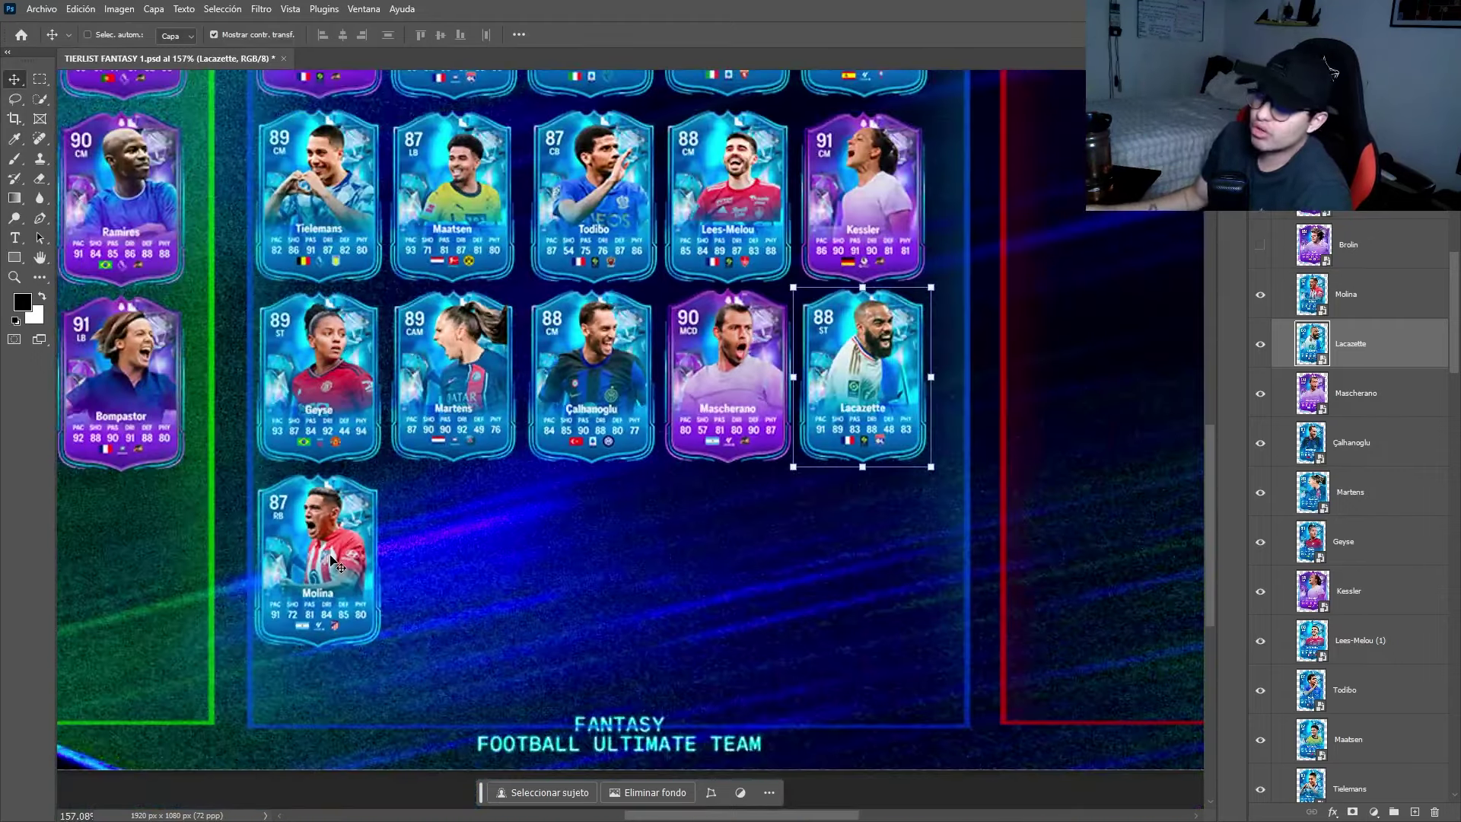
{"action": "scroll", "coordinate": [373, 587], "scroll_direction": "up", "scroll_amount": 3}
{"action": "scroll", "coordinate": [441, 593], "scroll_direction": "up", "scroll_amount": 3}
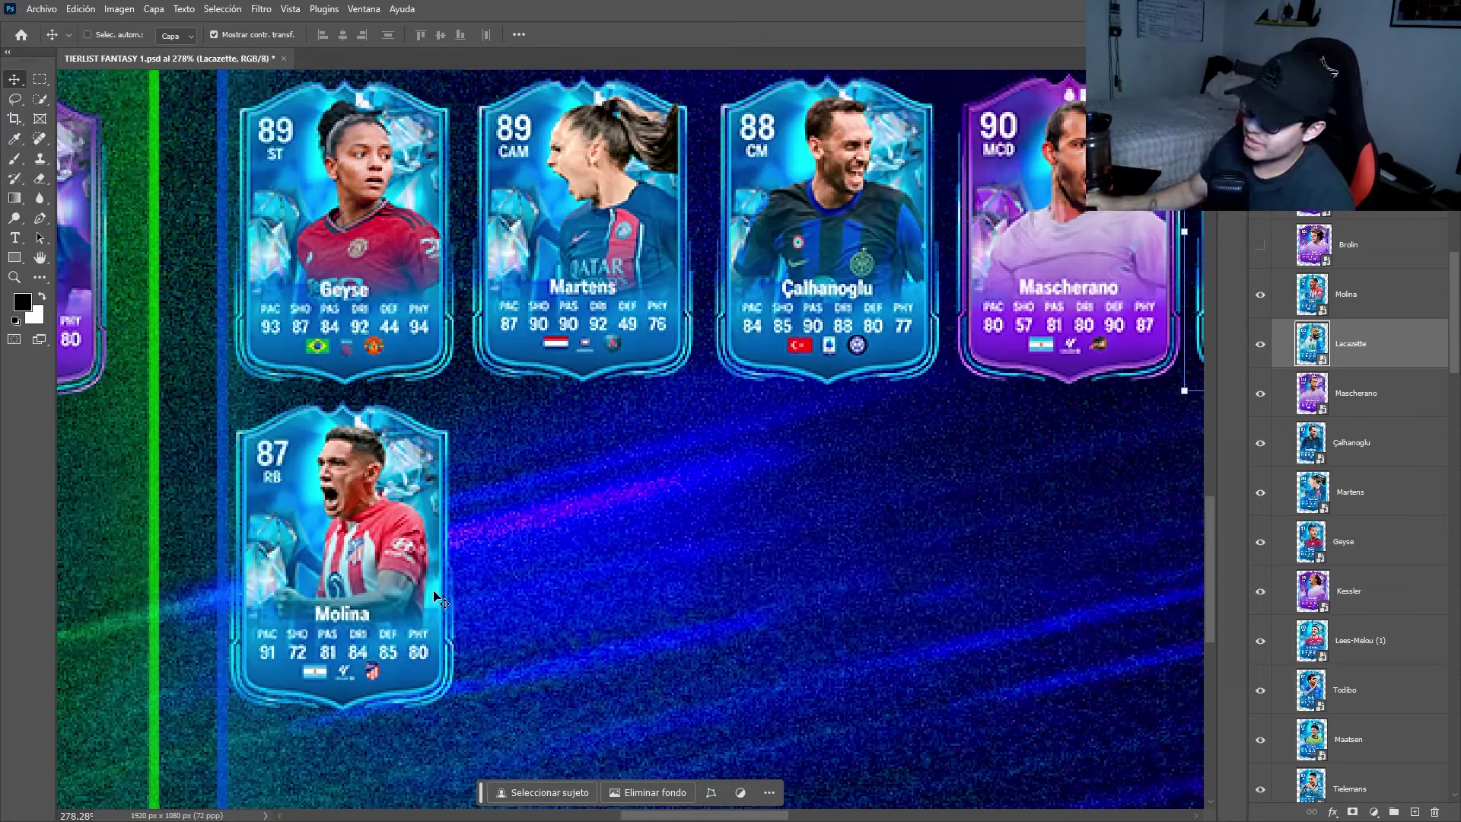
{"action": "scroll", "coordinate": [463, 493], "scroll_direction": "down", "scroll_amount": 2}
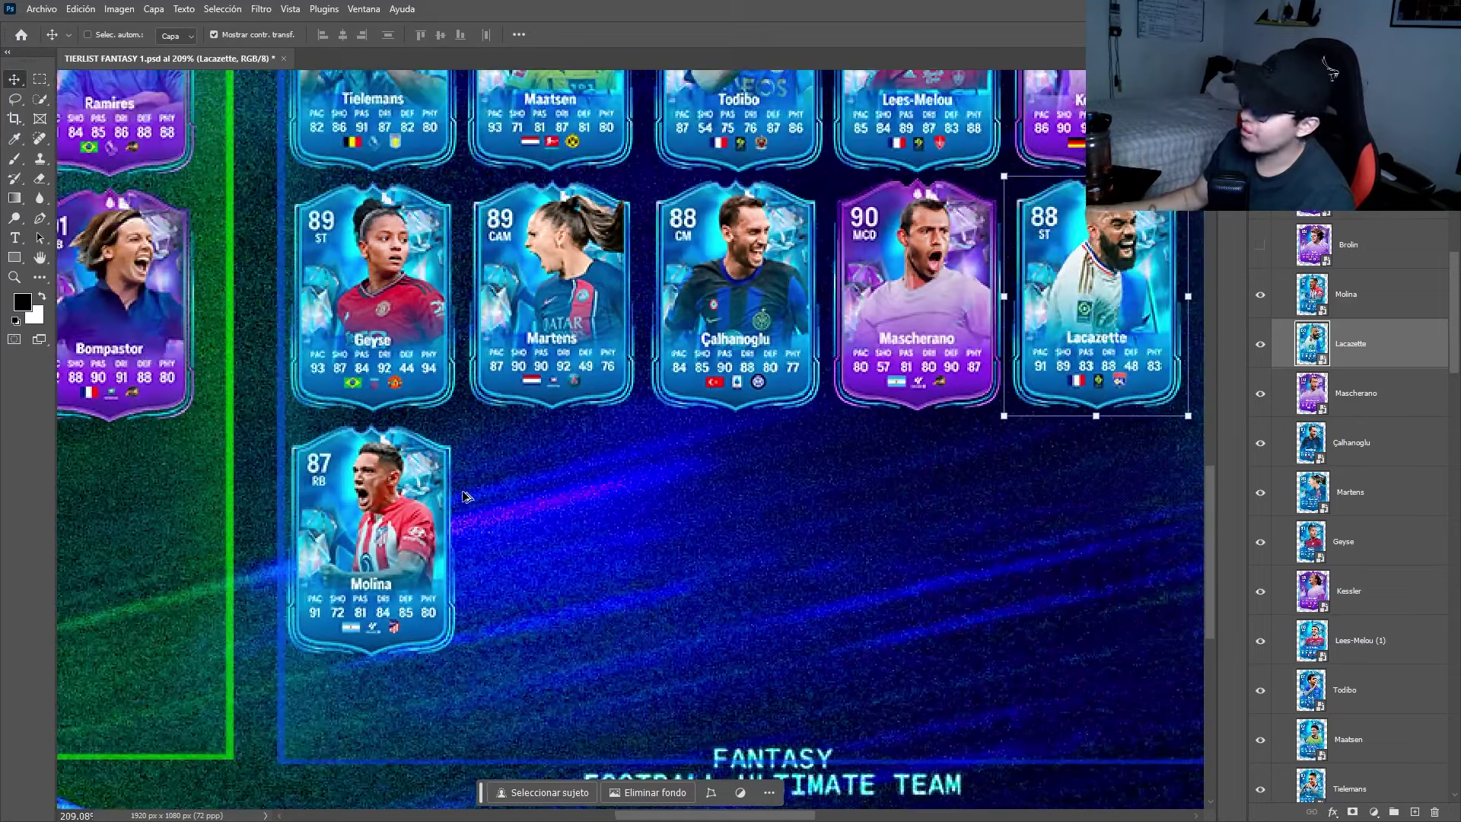
{"action": "scroll", "coordinate": [1181, 475], "scroll_direction": "right", "scroll_amount": 1}
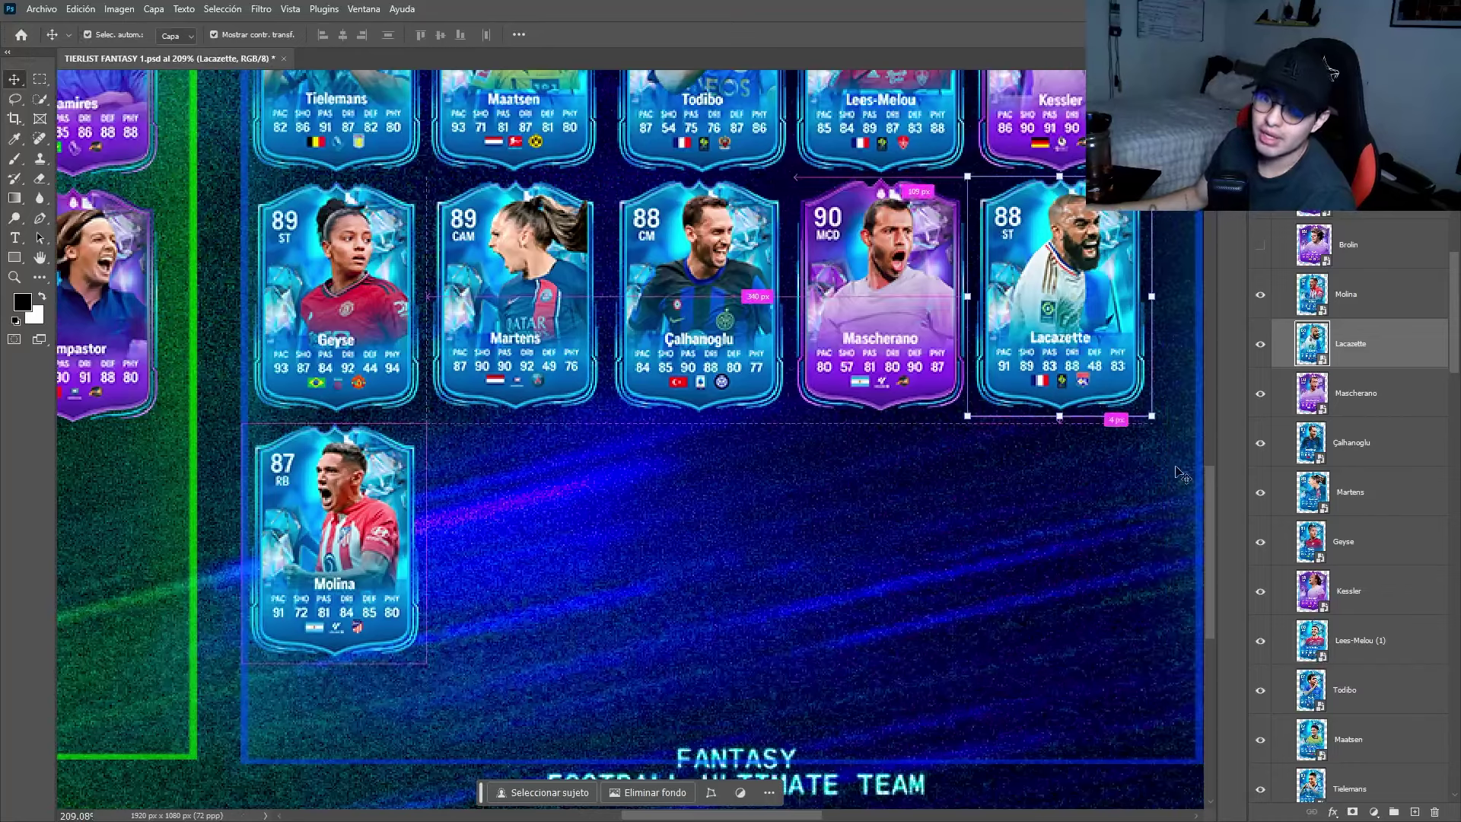
{"action": "left_click", "coordinate": [1260, 244]}
{"action": "left_click", "coordinate": [1361, 245]}
{"action": "scroll", "coordinate": [579, 544], "scroll_direction": "up", "scroll_amount": 3}
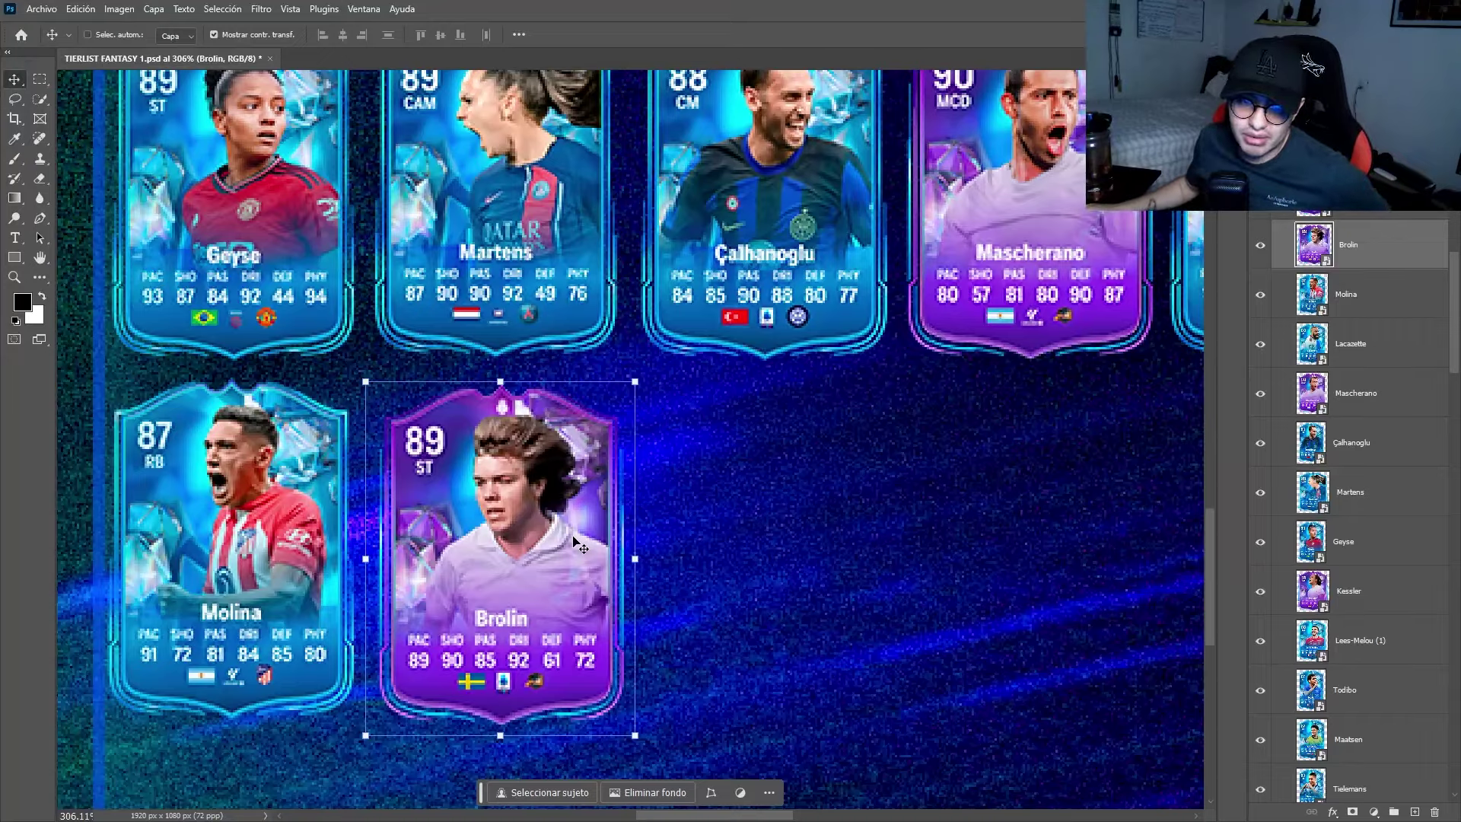
Make the Völler card visible beside Brolin in the fifth REGULAR row, select its layer and examine it up close.
{"action": "scroll", "coordinate": [580, 545], "scroll_direction": "down", "scroll_amount": 2}
{"action": "scroll", "coordinate": [601, 556], "scroll_direction": "up", "scroll_amount": 2}
{"action": "scroll", "coordinate": [620, 566], "scroll_direction": "right", "scroll_amount": 2}
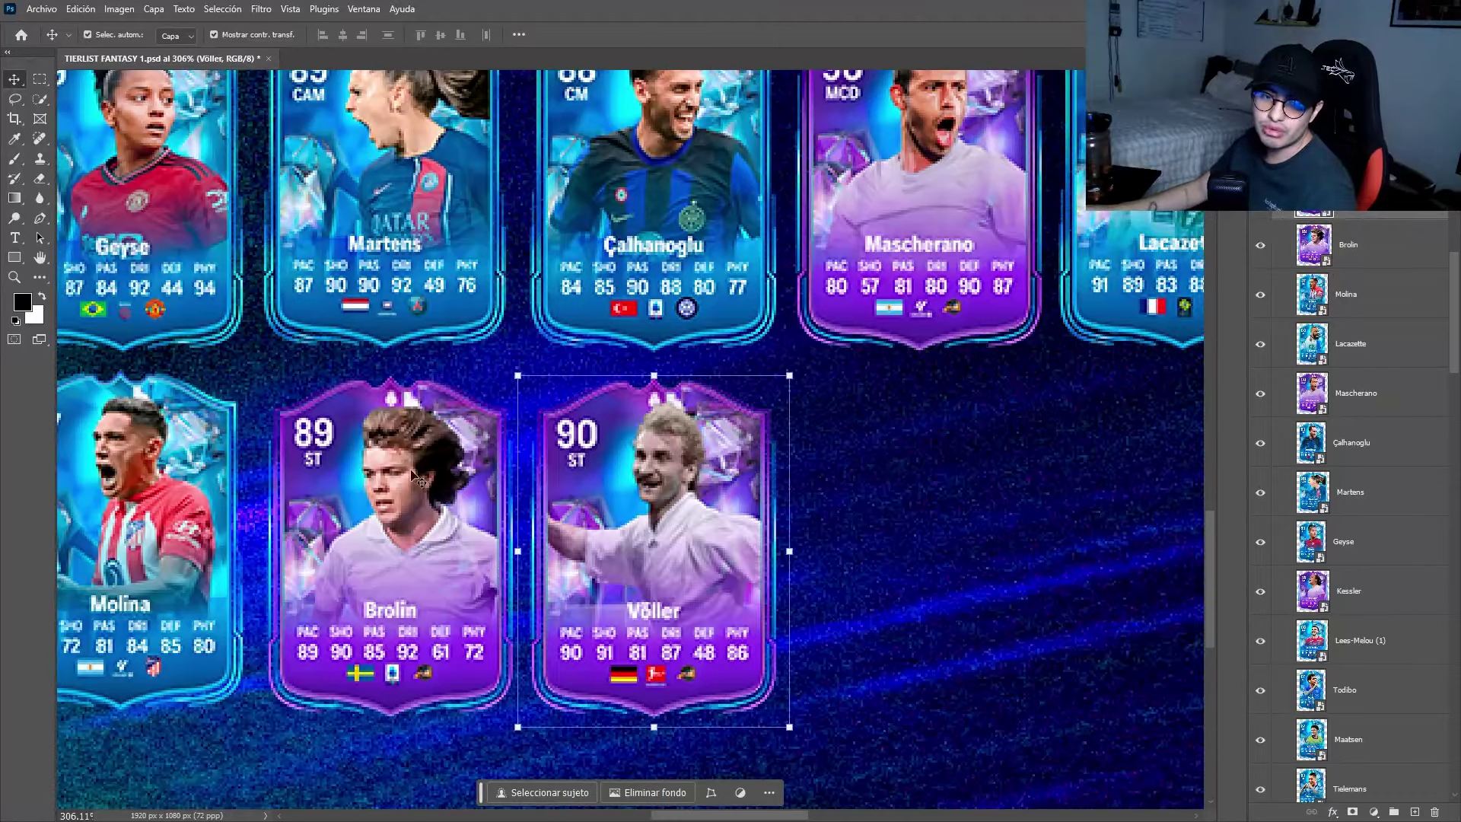
{"action": "scroll", "coordinate": [487, 593], "scroll_direction": "up", "scroll_amount": 2}
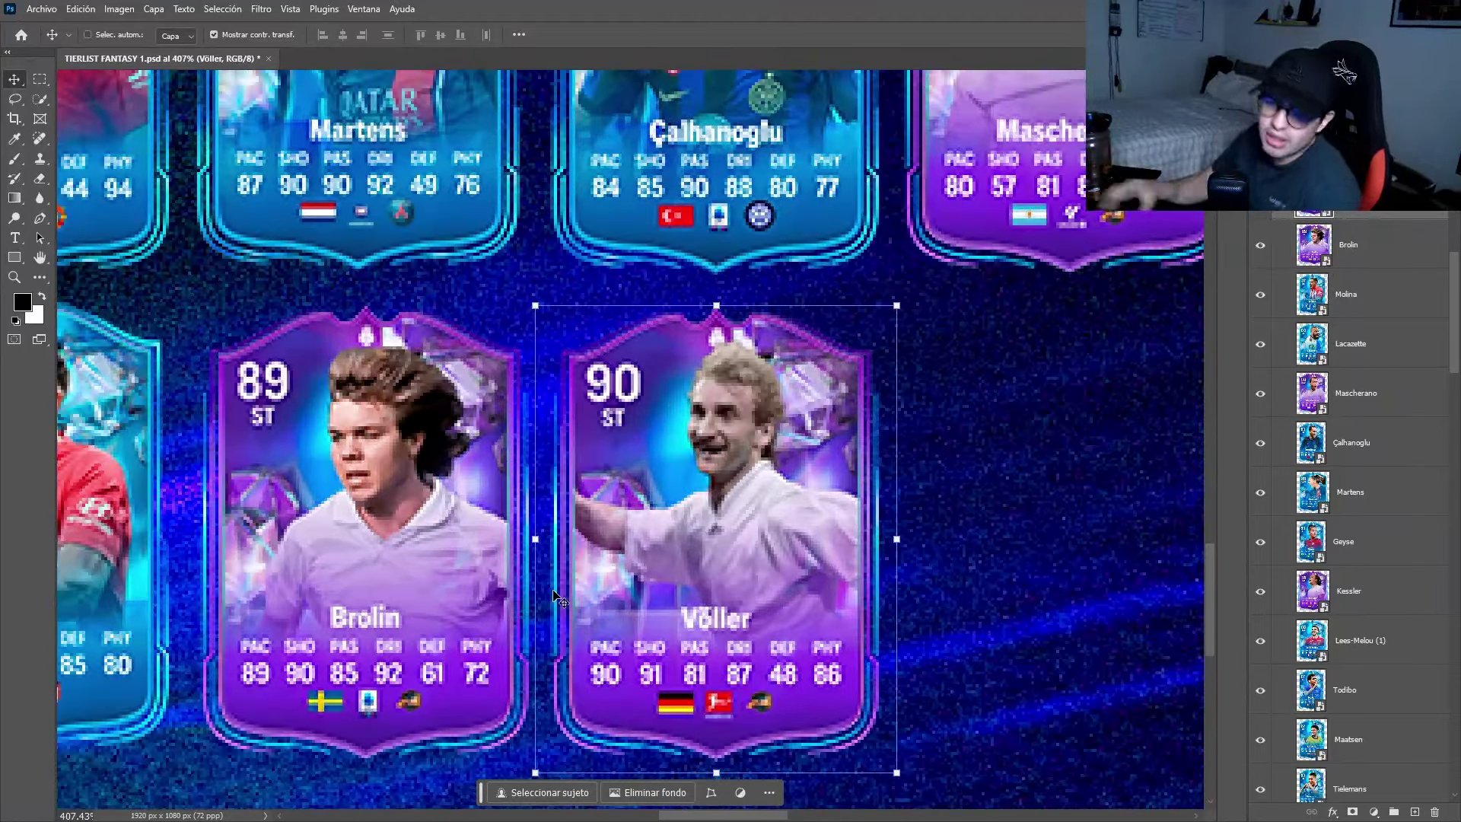
{"action": "scroll", "coordinate": [662, 591], "scroll_direction": "right", "scroll_amount": 3}
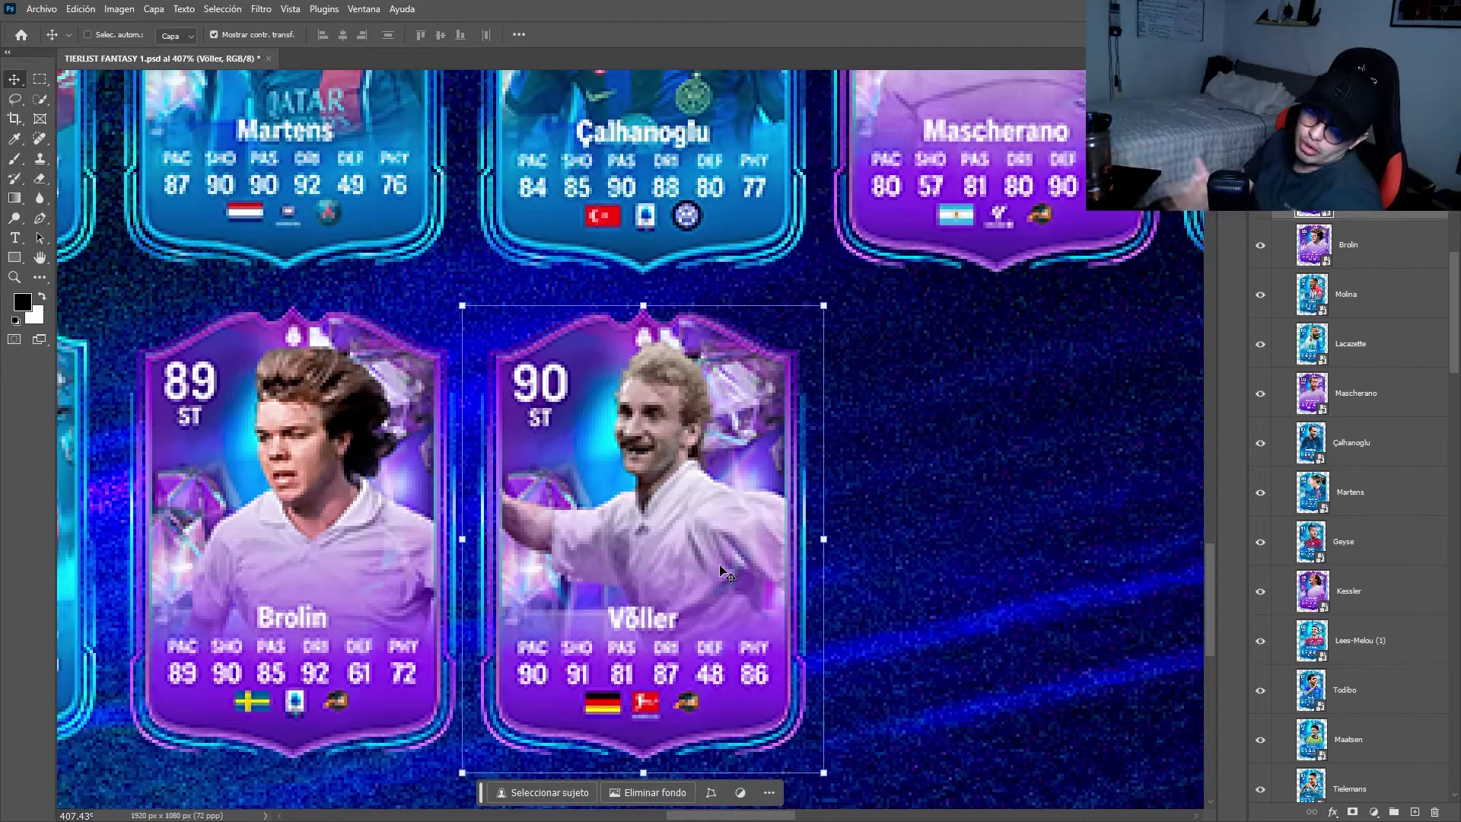
Bring the empty MALO column into view and expand the layer group that holds its cards.
{"action": "scroll", "coordinate": [721, 566], "scroll_direction": "down", "scroll_amount": 2}
{"action": "scroll", "coordinate": [750, 559], "scroll_direction": "down", "scroll_amount": 4}
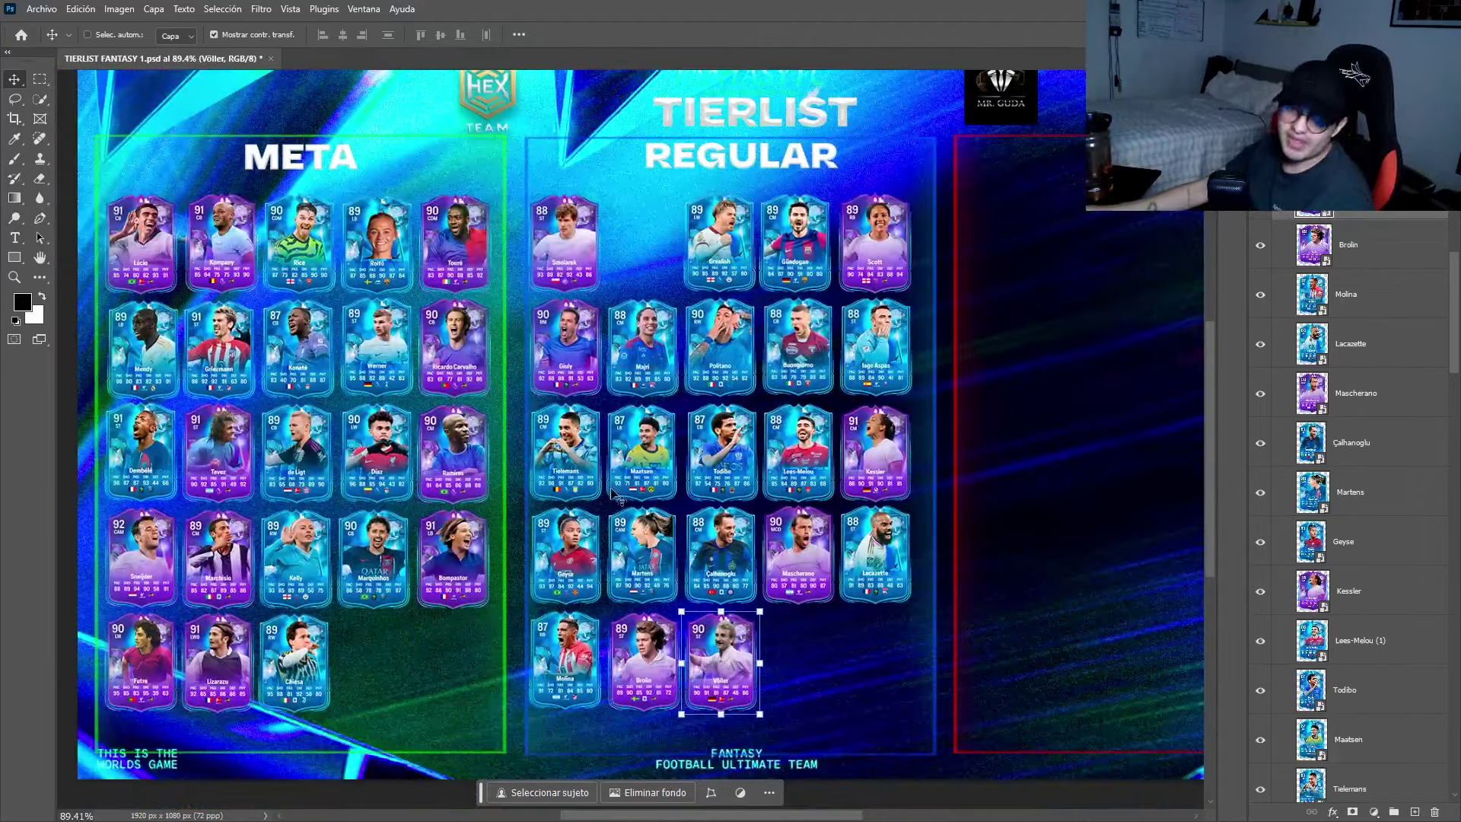
{"action": "scroll", "coordinate": [753, 399], "scroll_direction": "right", "scroll_amount": 1}
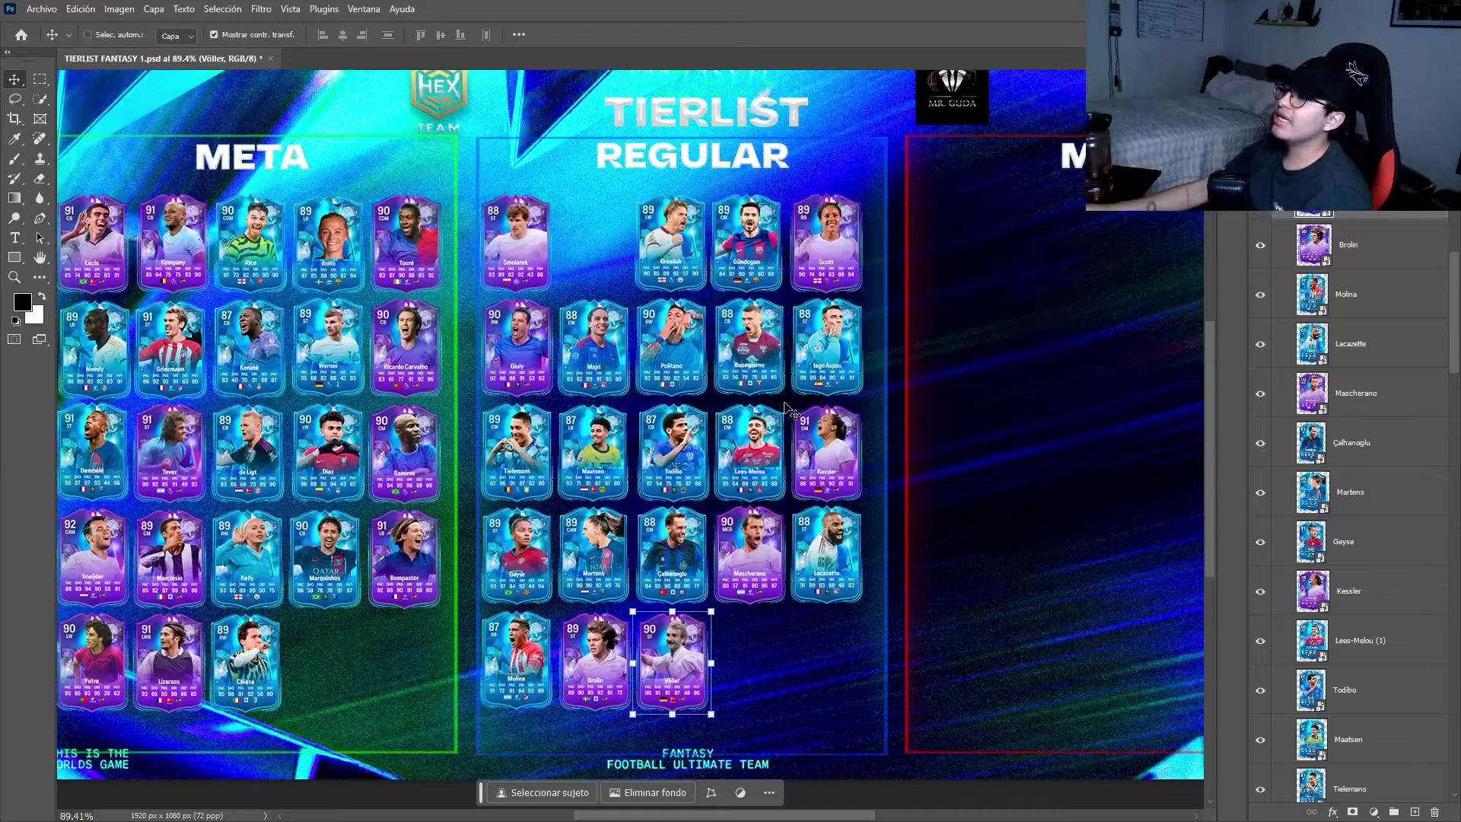
{"action": "scroll", "coordinate": [1065, 480], "scroll_direction": "right", "scroll_amount": 3}
{"action": "scroll", "coordinate": [1355, 422], "scroll_direction": "up", "scroll_amount": 3}
{"action": "scroll", "coordinate": [1355, 422], "scroll_direction": "up", "scroll_amount": 10}
{"action": "scroll", "coordinate": [1366, 687], "scroll_direction": "down", "scroll_amount": 3}
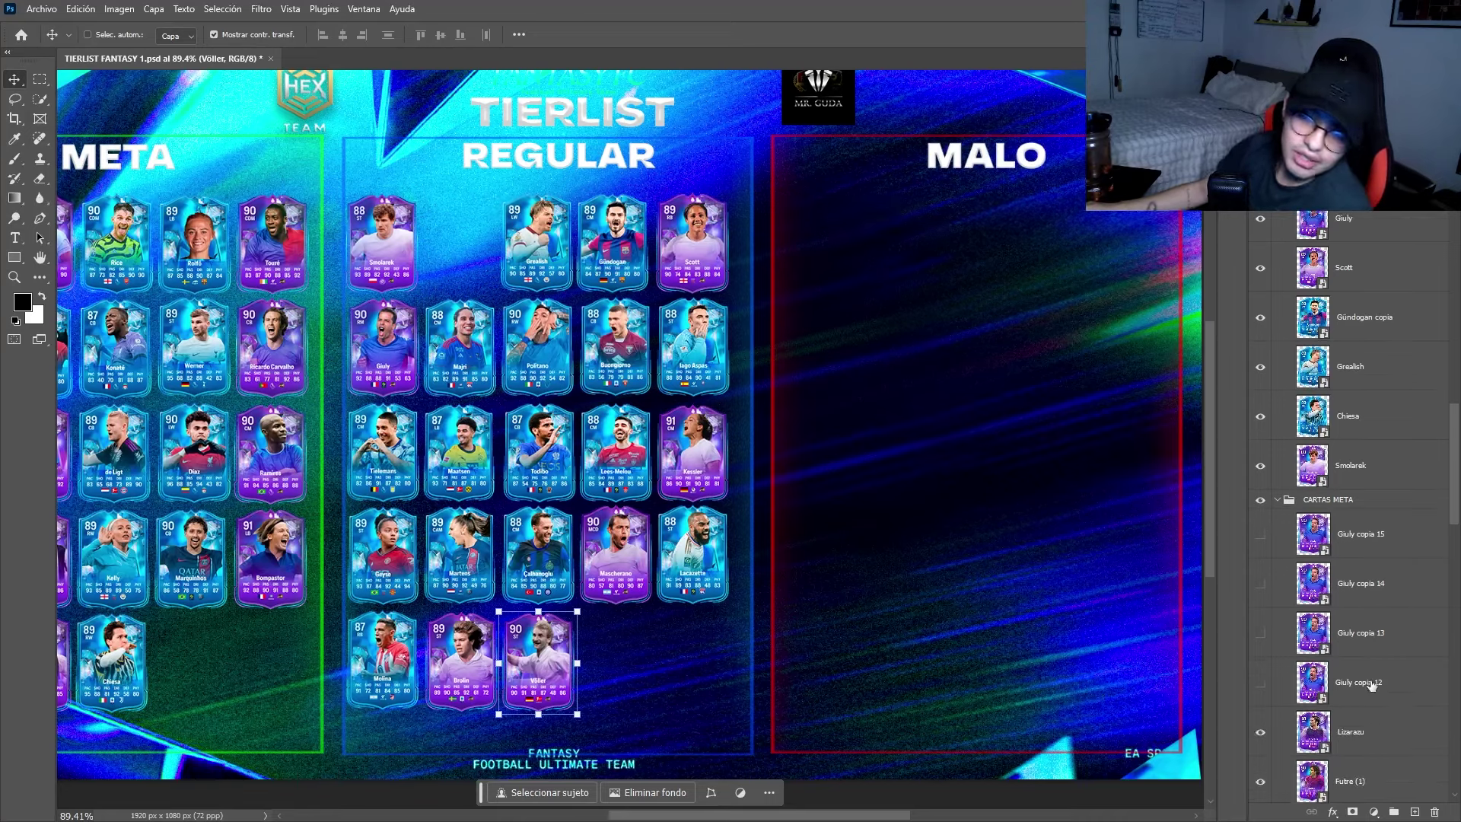
{"action": "left_click_drag", "start_coordinate": [1452, 437], "coordinate": [1436, 224]}
{"action": "scroll", "coordinate": [1354, 365], "scroll_direction": "up", "scroll_amount": 2}
{"action": "left_click", "coordinate": [1272, 344]}
Find the McManaman layer at the end of the MALO group and make its card visible first in the MALO column.
{"action": "scroll", "coordinate": [1333, 561], "scroll_direction": "down", "scroll_amount": 12}
{"action": "scroll", "coordinate": [1333, 561], "scroll_direction": "down", "scroll_amount": 2}
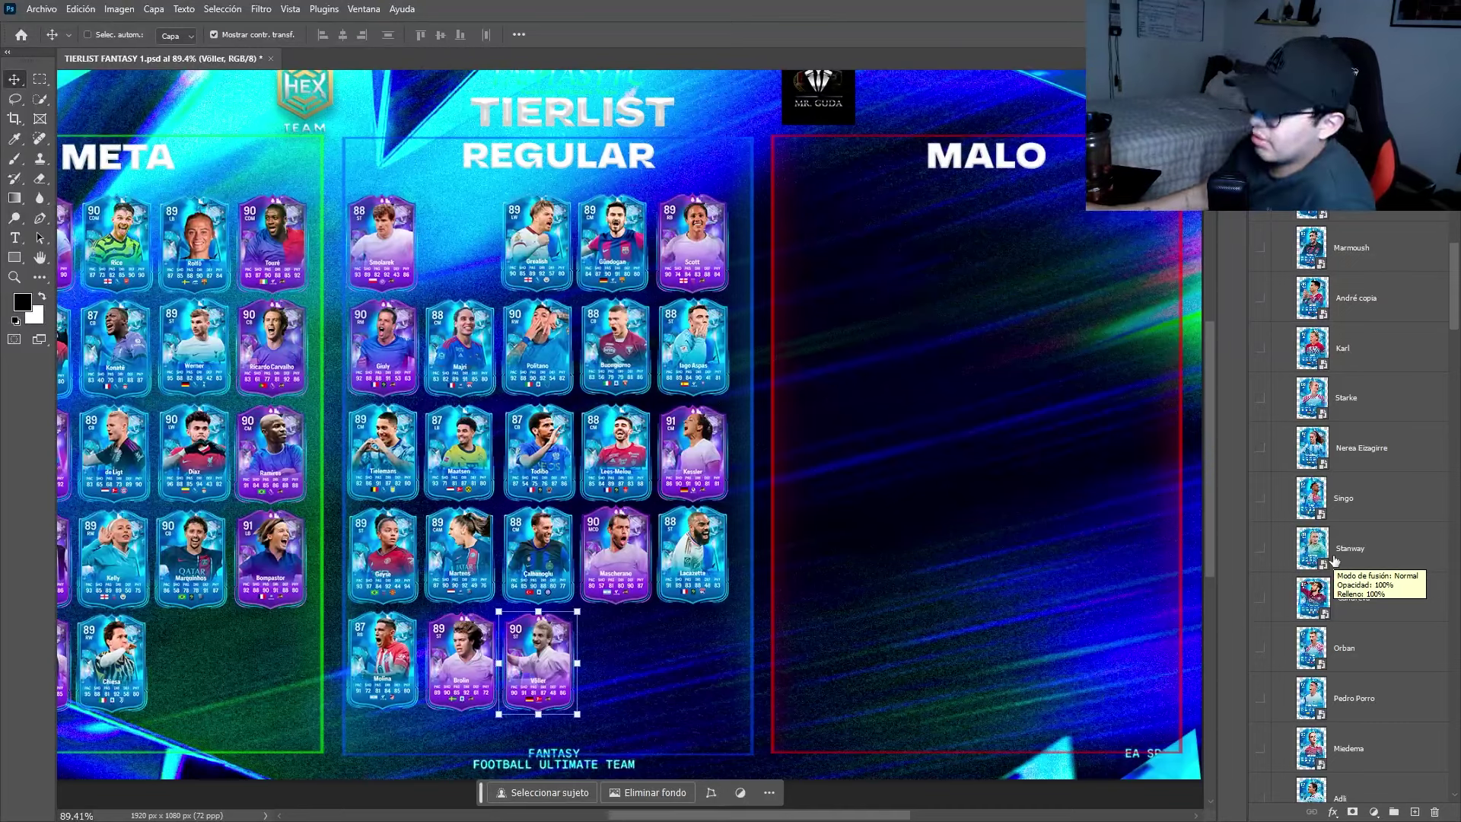
{"action": "scroll", "coordinate": [1333, 561], "scroll_direction": "down", "scroll_amount": 8}
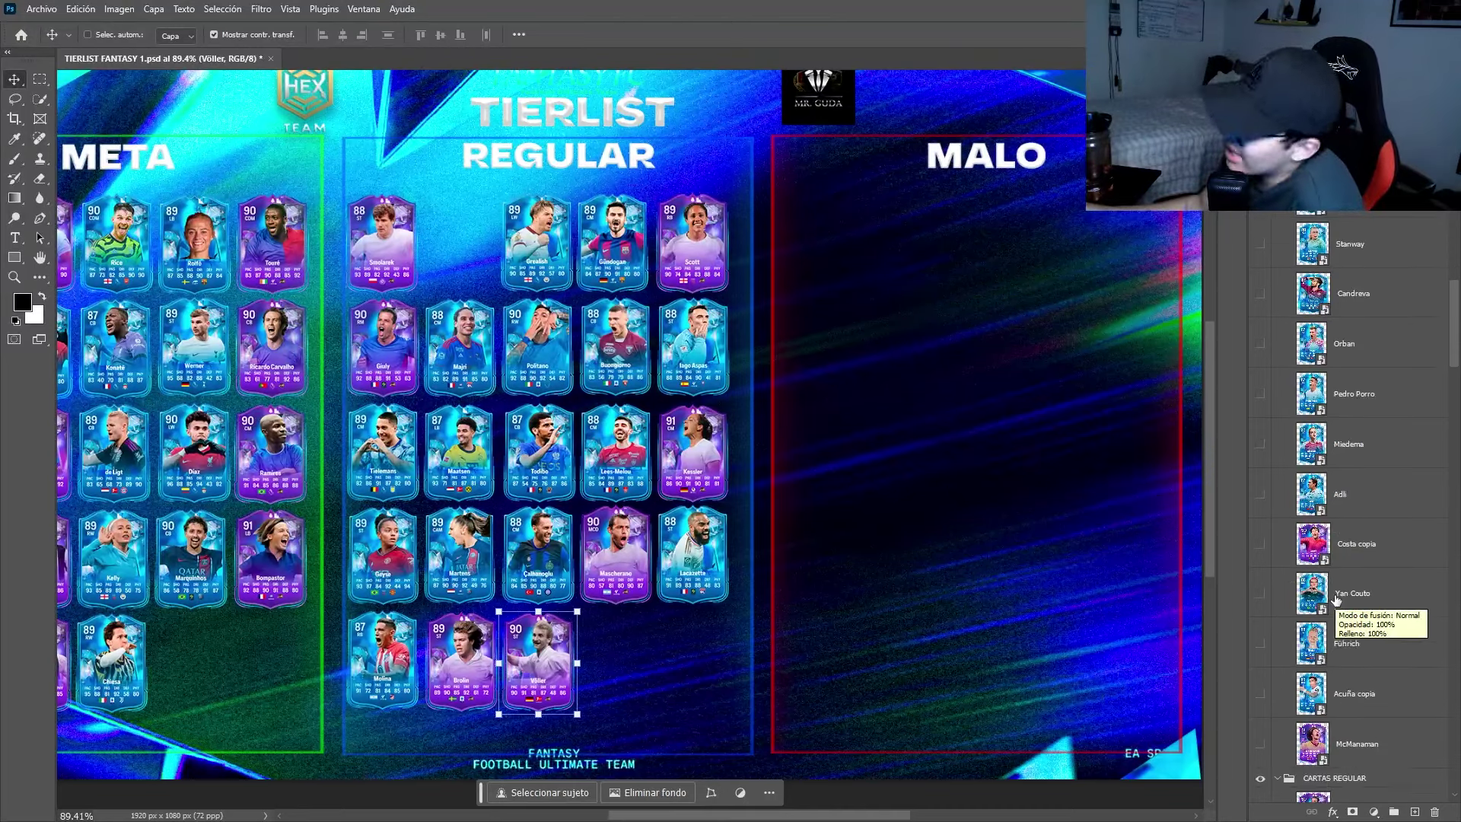
{"action": "scroll", "coordinate": [1335, 599], "scroll_direction": "down", "scroll_amount": 4}
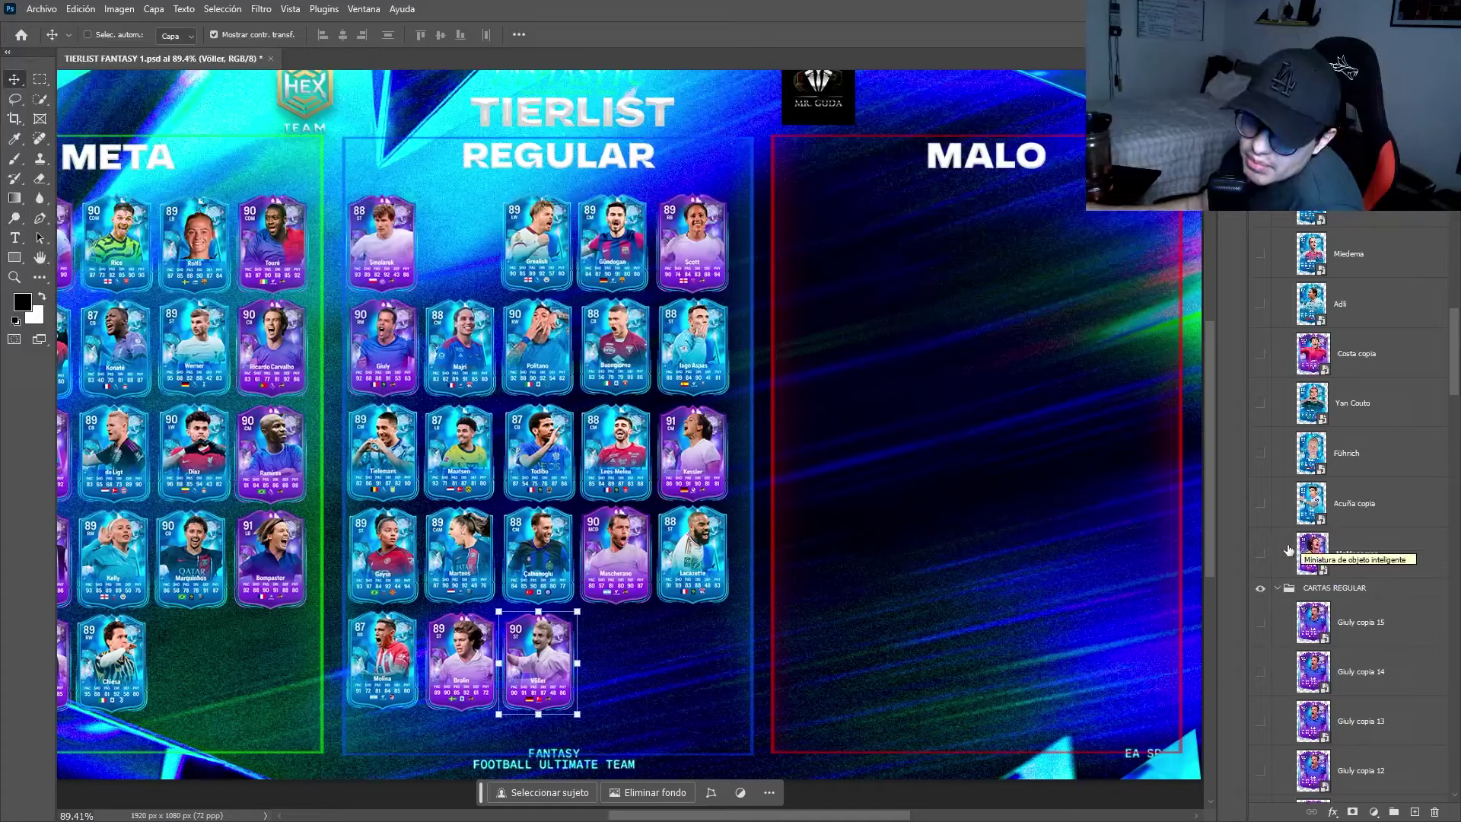
{"action": "left_click", "coordinate": [1260, 554]}
{"action": "scroll", "coordinate": [904, 350], "scroll_direction": "up", "scroll_amount": 1}
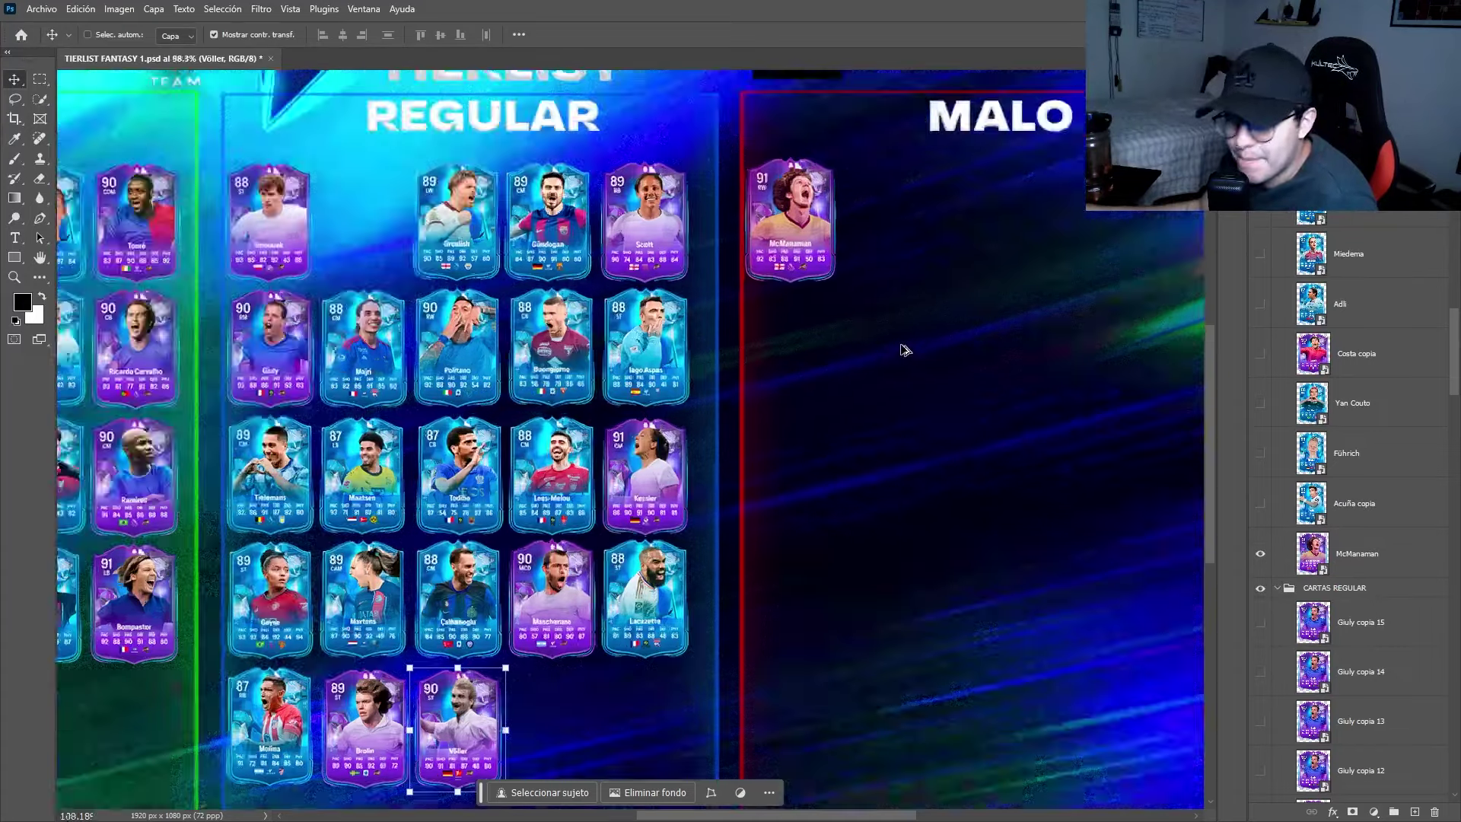
{"action": "scroll", "coordinate": [904, 349], "scroll_direction": "up", "scroll_amount": 4}
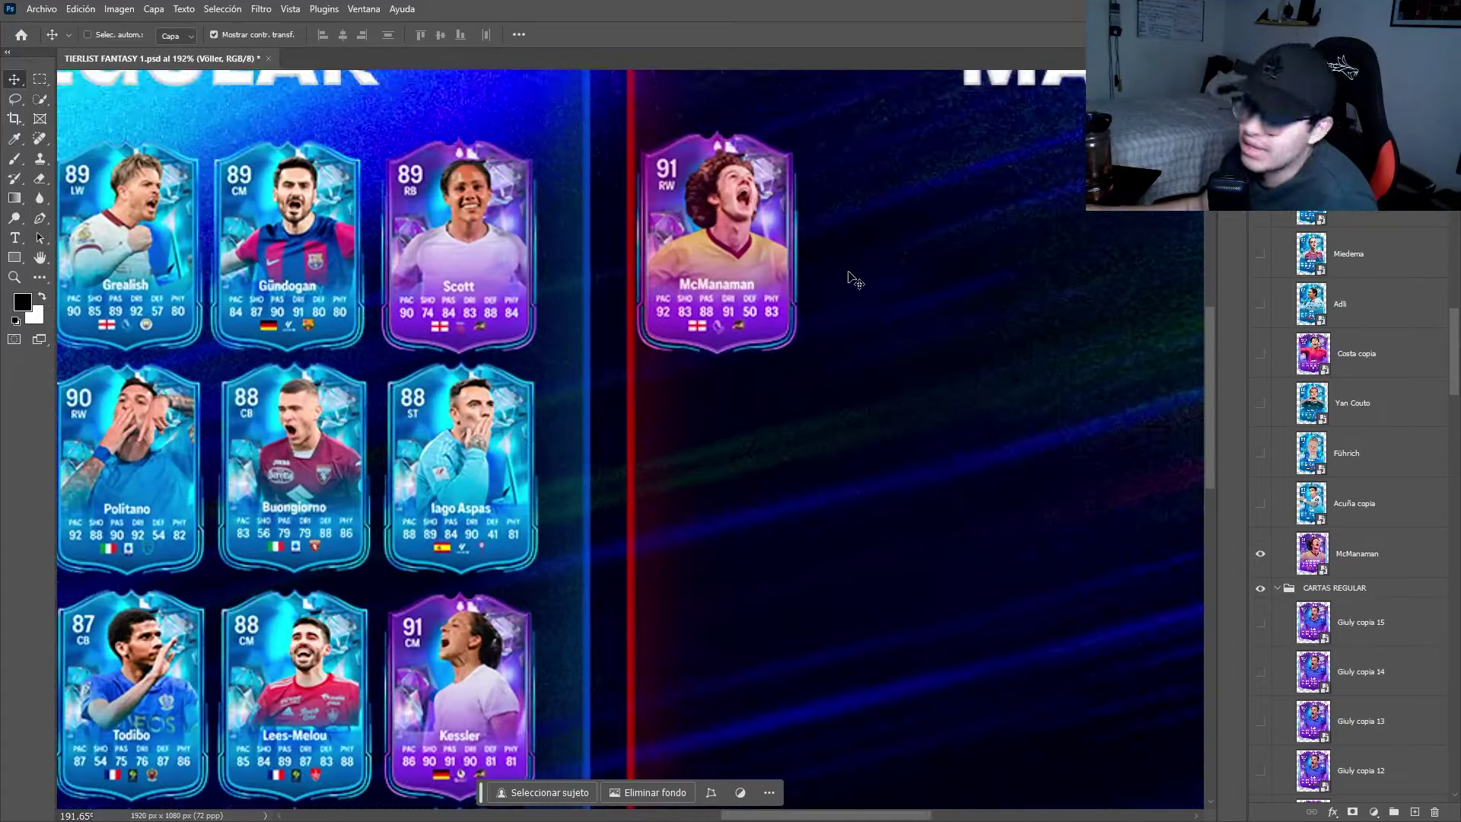
Examine the McManaman card's rating and stats up close and view it beside the REGULAR cards.
{"action": "scroll", "coordinate": [850, 275], "scroll_direction": "up", "scroll_amount": 2}
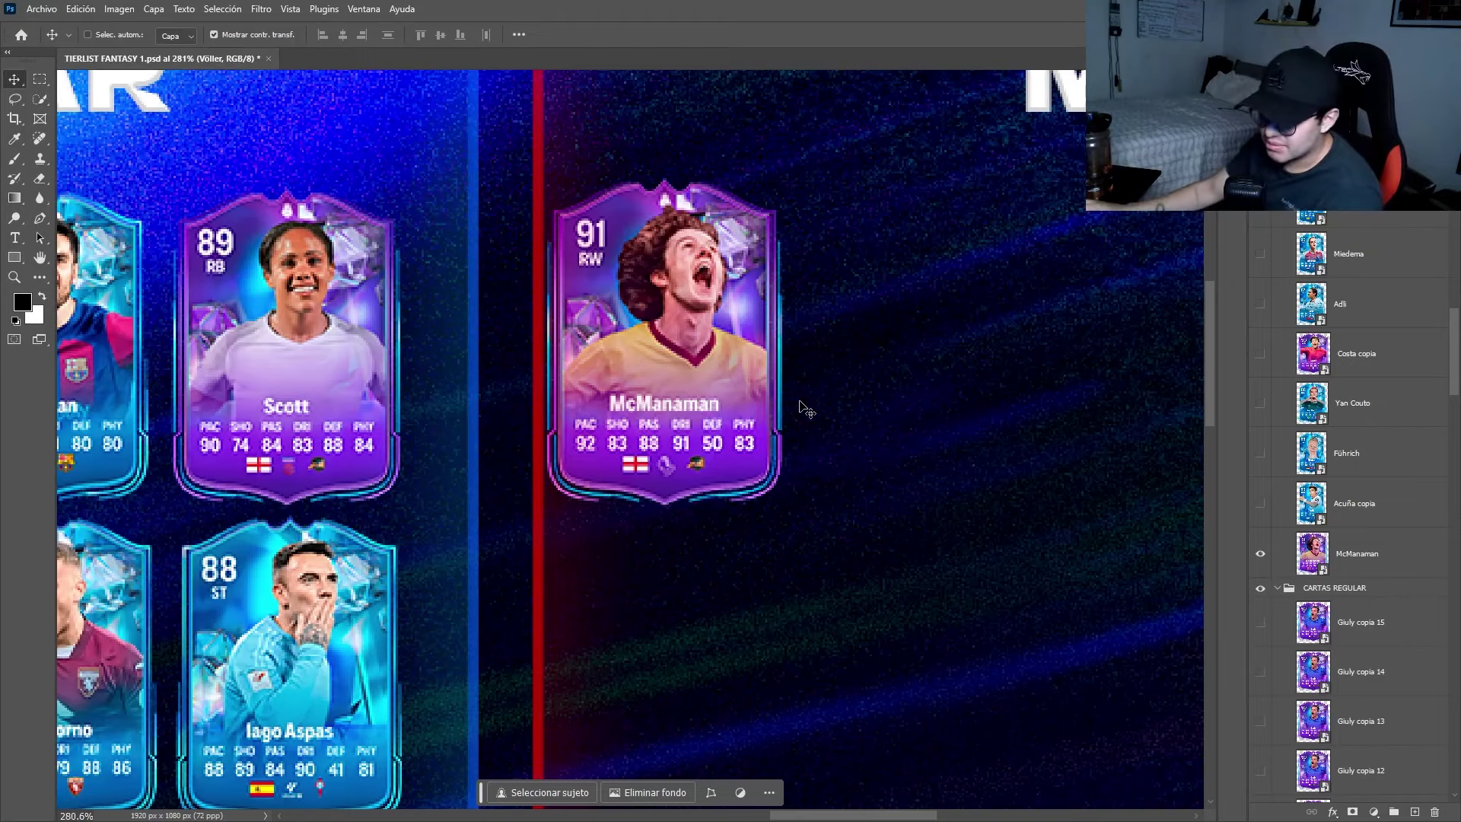
{"action": "scroll", "coordinate": [803, 409], "scroll_direction": "down", "scroll_amount": 3}
{"action": "scroll", "coordinate": [742, 423], "scroll_direction": "up", "scroll_amount": 4}
{"action": "scroll", "coordinate": [744, 357], "scroll_direction": "up", "scroll_amount": 4}
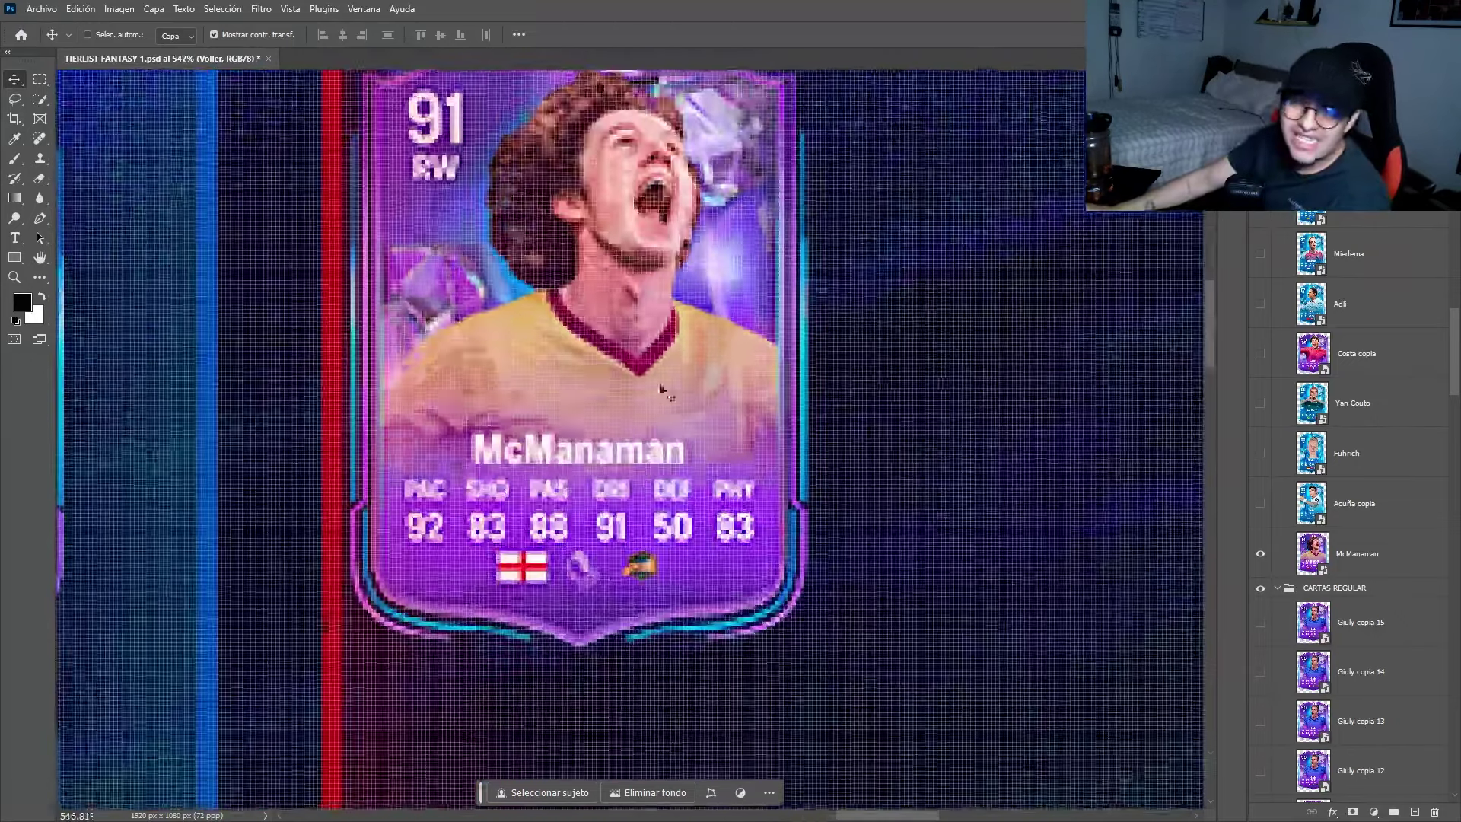
{"action": "scroll", "coordinate": [659, 350], "scroll_direction": "down", "scroll_amount": 8}
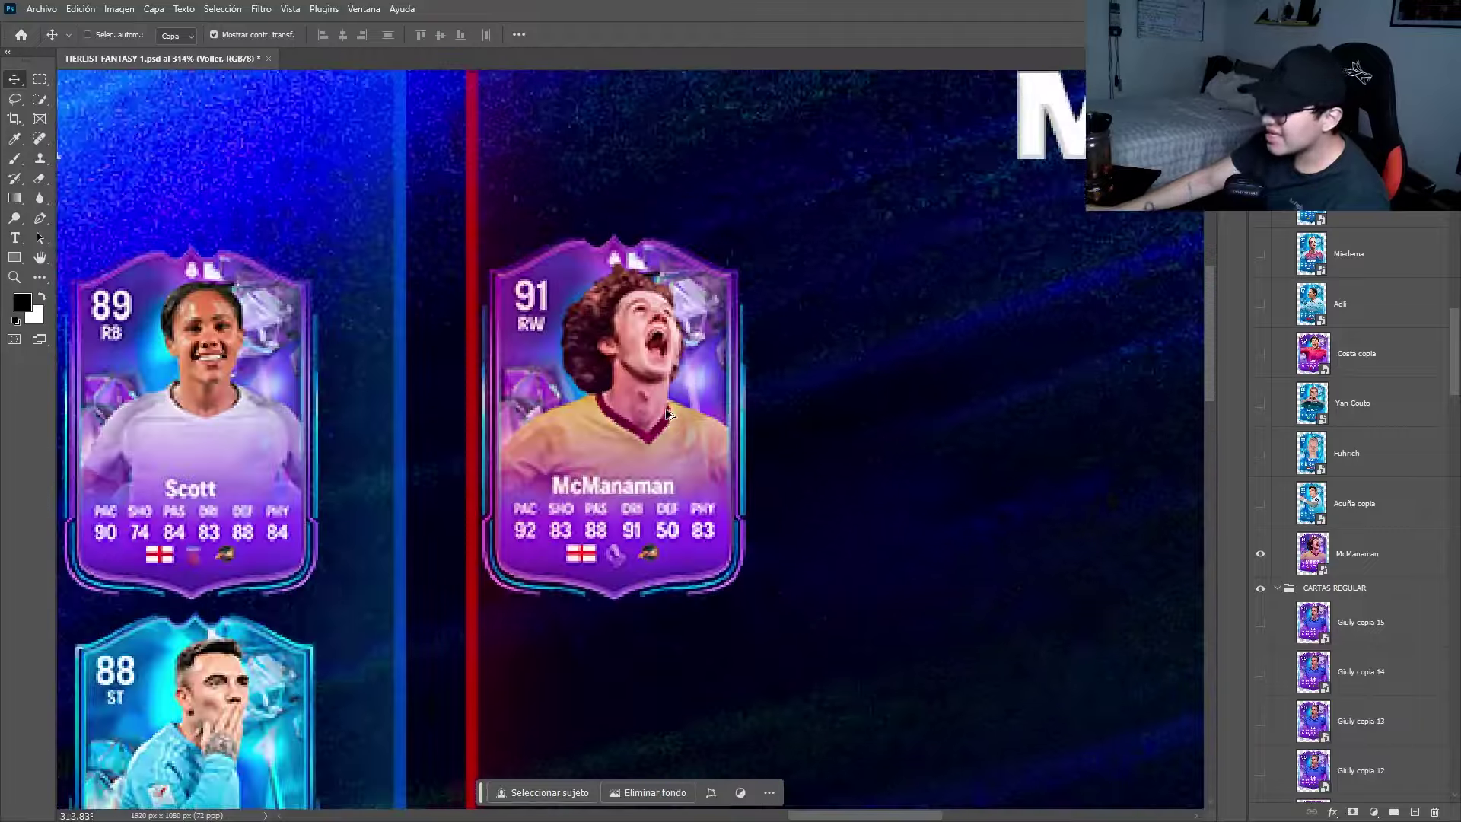
{"action": "scroll", "coordinate": [616, 461], "scroll_direction": "up", "scroll_amount": 1}
{"action": "scroll", "coordinate": [616, 472], "scroll_direction": "down", "scroll_amount": 3}
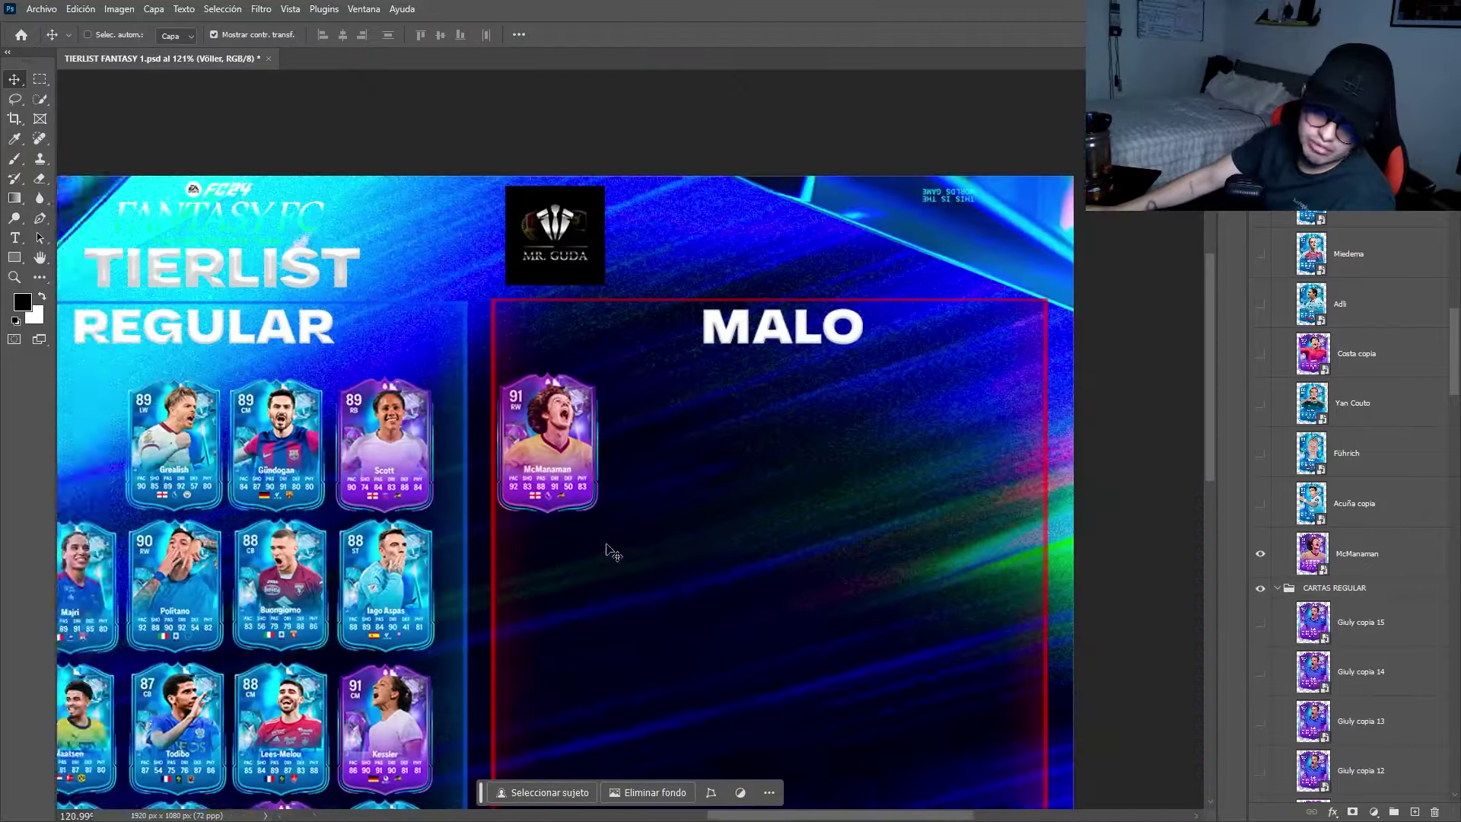
Make the Acuña card visible beside McManaman in the first MALO row, select its layer and look at it up close.
{"action": "left_click", "coordinate": [1267, 502]}
{"action": "left_click", "coordinate": [1278, 503]}
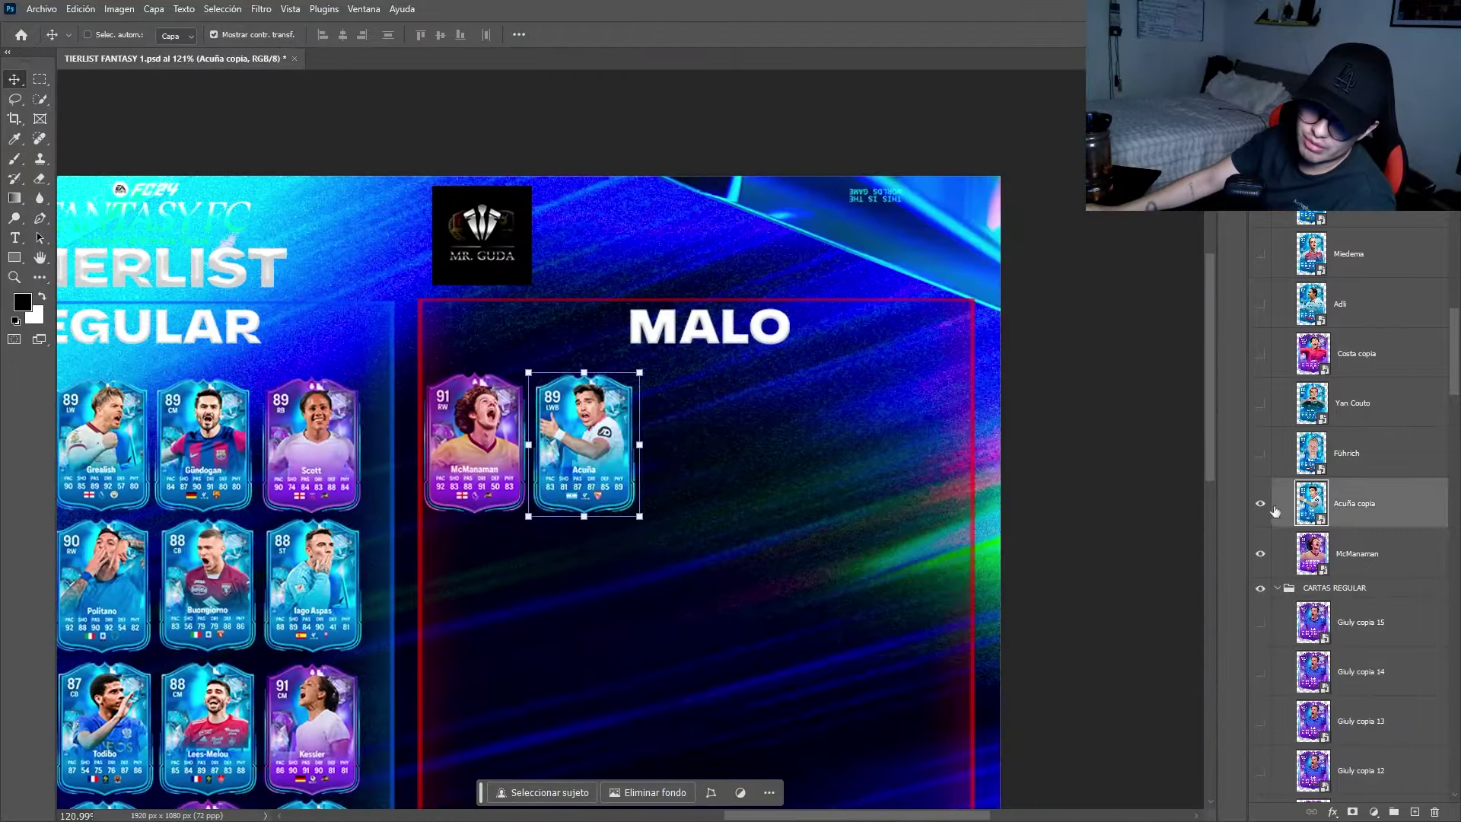
{"action": "scroll", "coordinate": [607, 370], "scroll_direction": "up", "scroll_amount": 5}
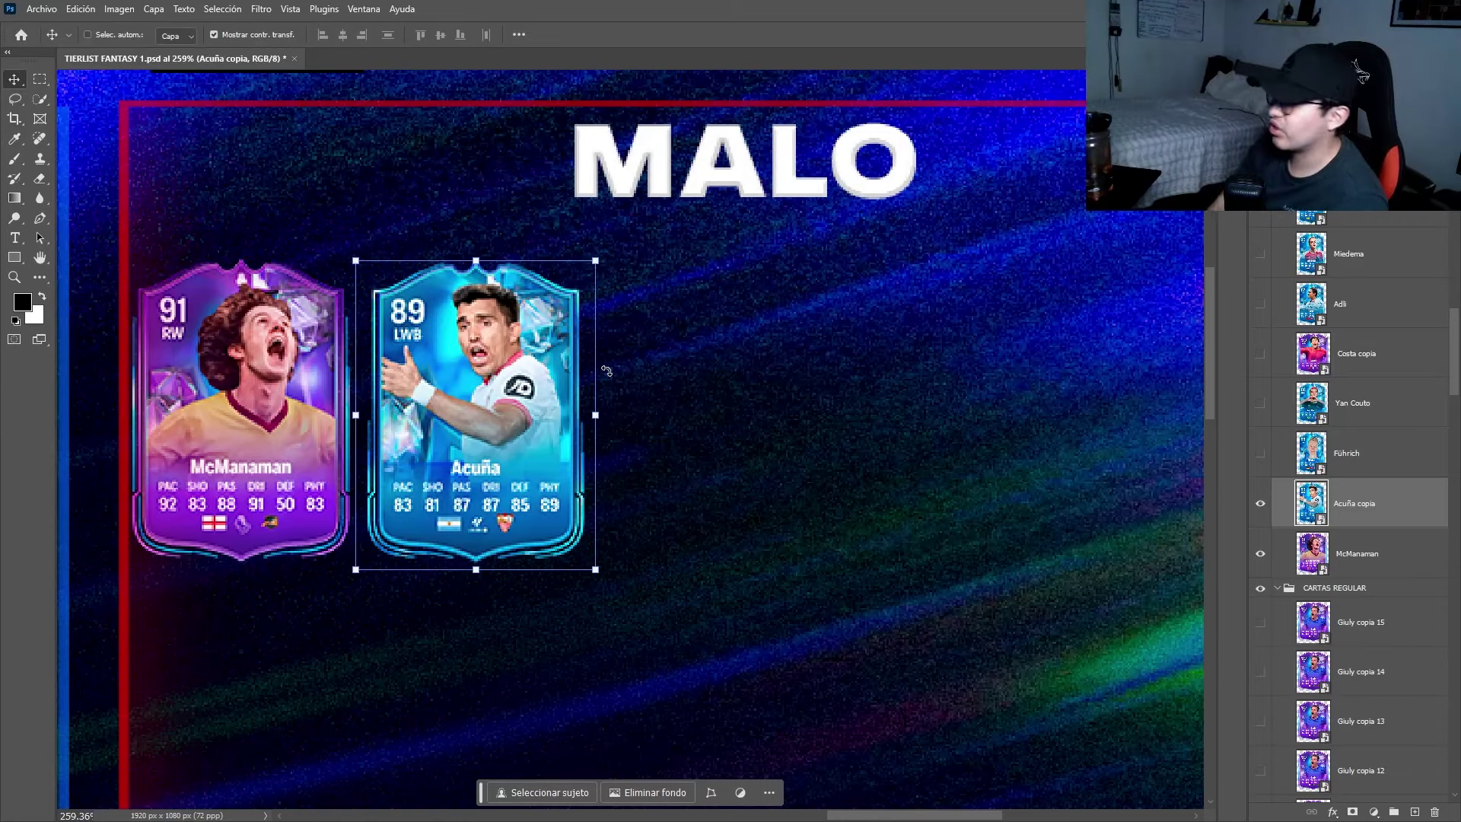
Make the Führich card visible beside Acuña in the first MALO row, select its layer and look it over.
{"action": "left_click", "coordinate": [1260, 453]}
{"action": "left_click", "coordinate": [1298, 453]}
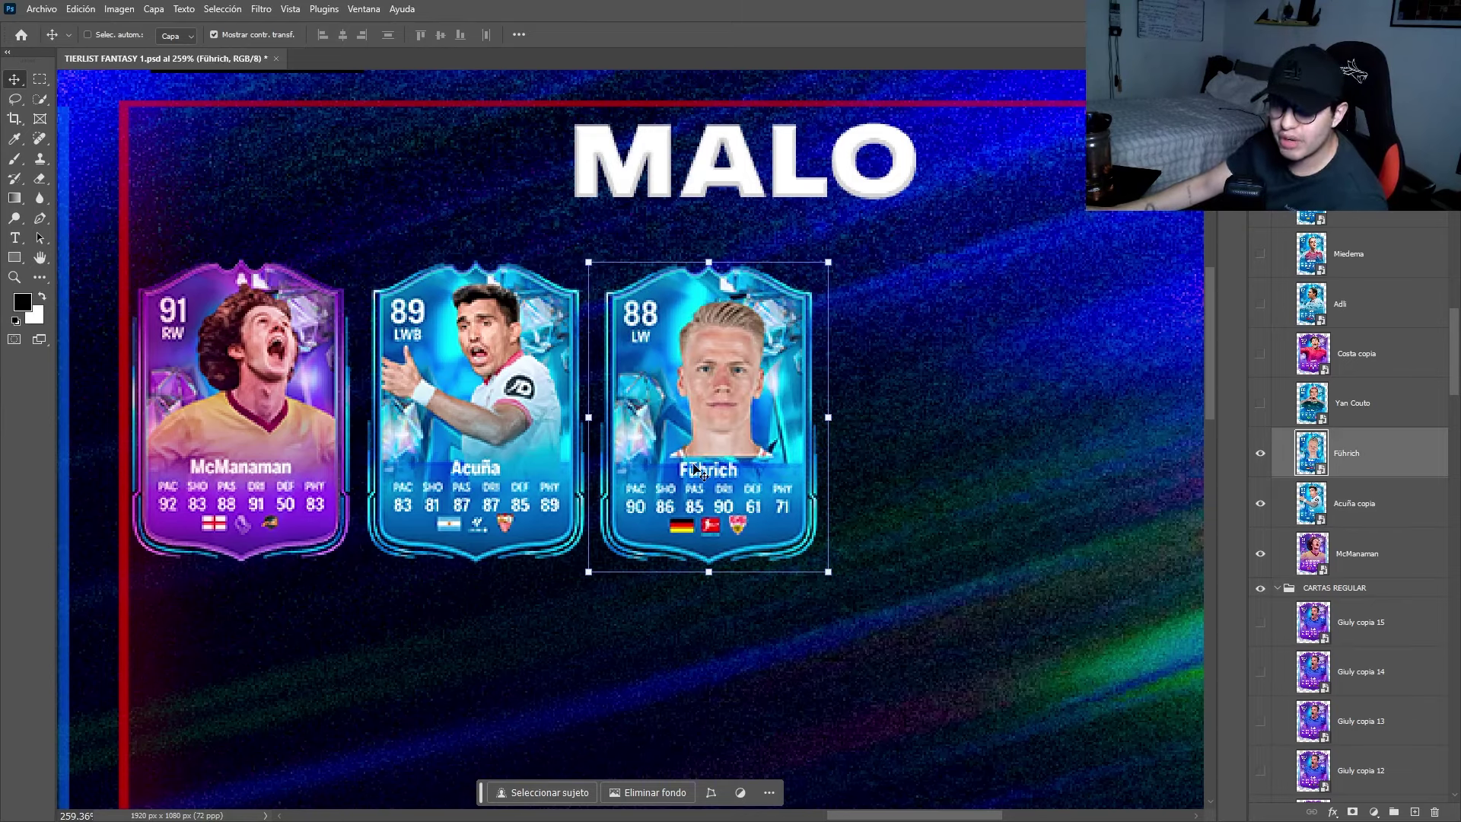
{"action": "scroll", "coordinate": [696, 470], "scroll_direction": "down", "scroll_amount": 2}
{"action": "scroll", "coordinate": [708, 461], "scroll_direction": "right", "scroll_amount": 3}
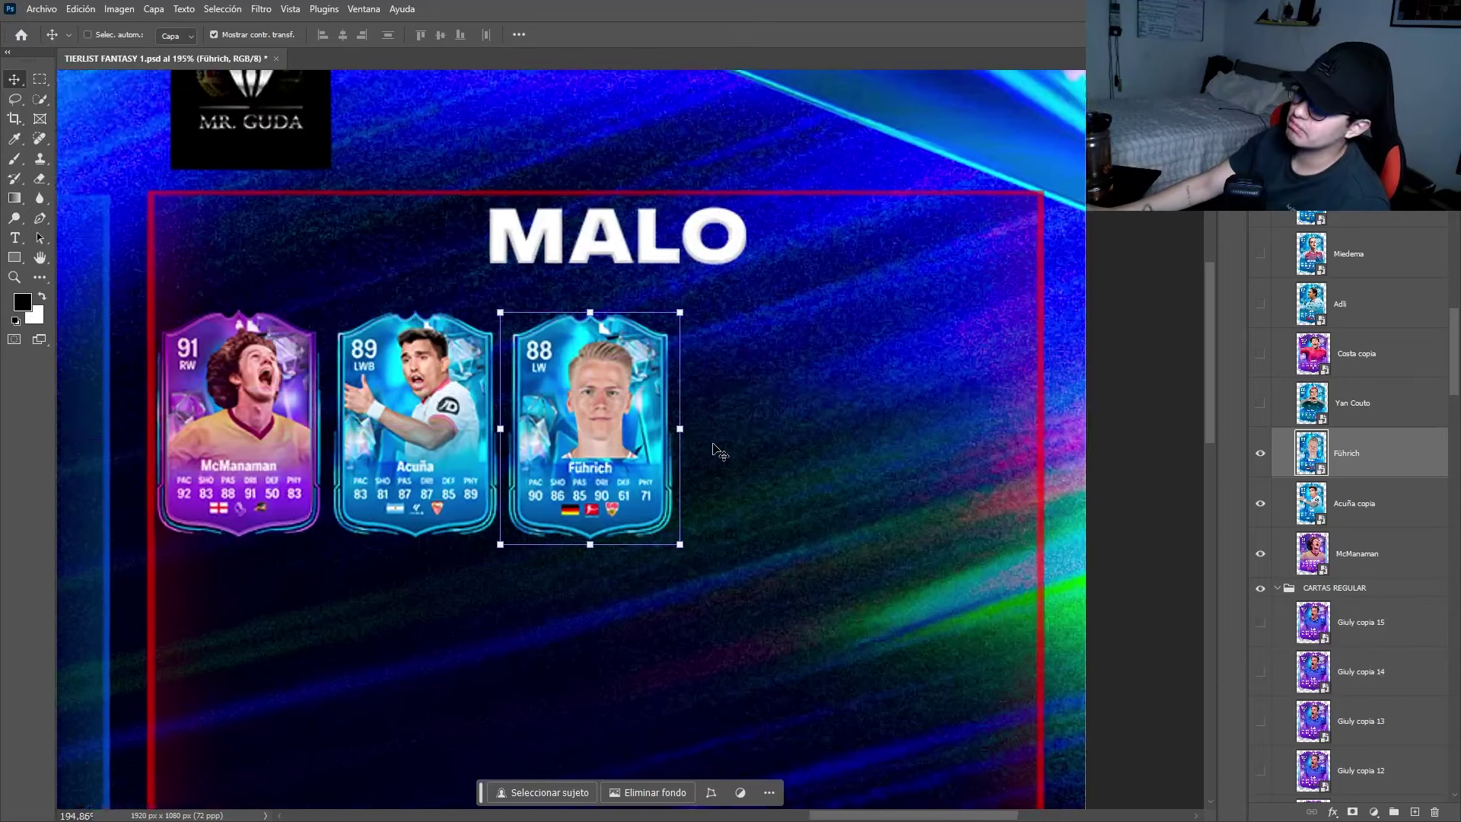
{"action": "scroll", "coordinate": [719, 452], "scroll_direction": "up", "scroll_amount": 1}
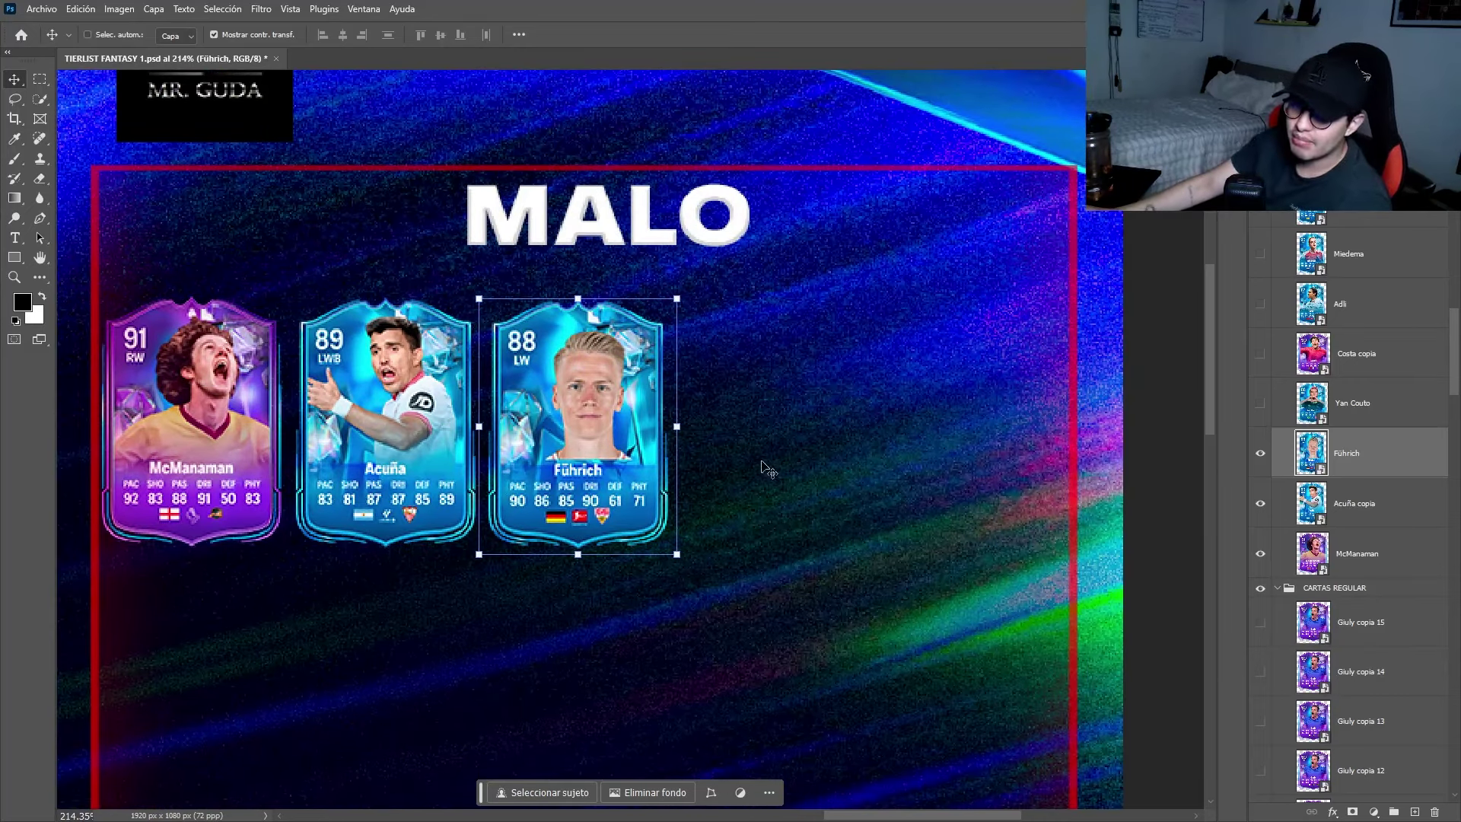
{"action": "key", "text": "ctrl"}
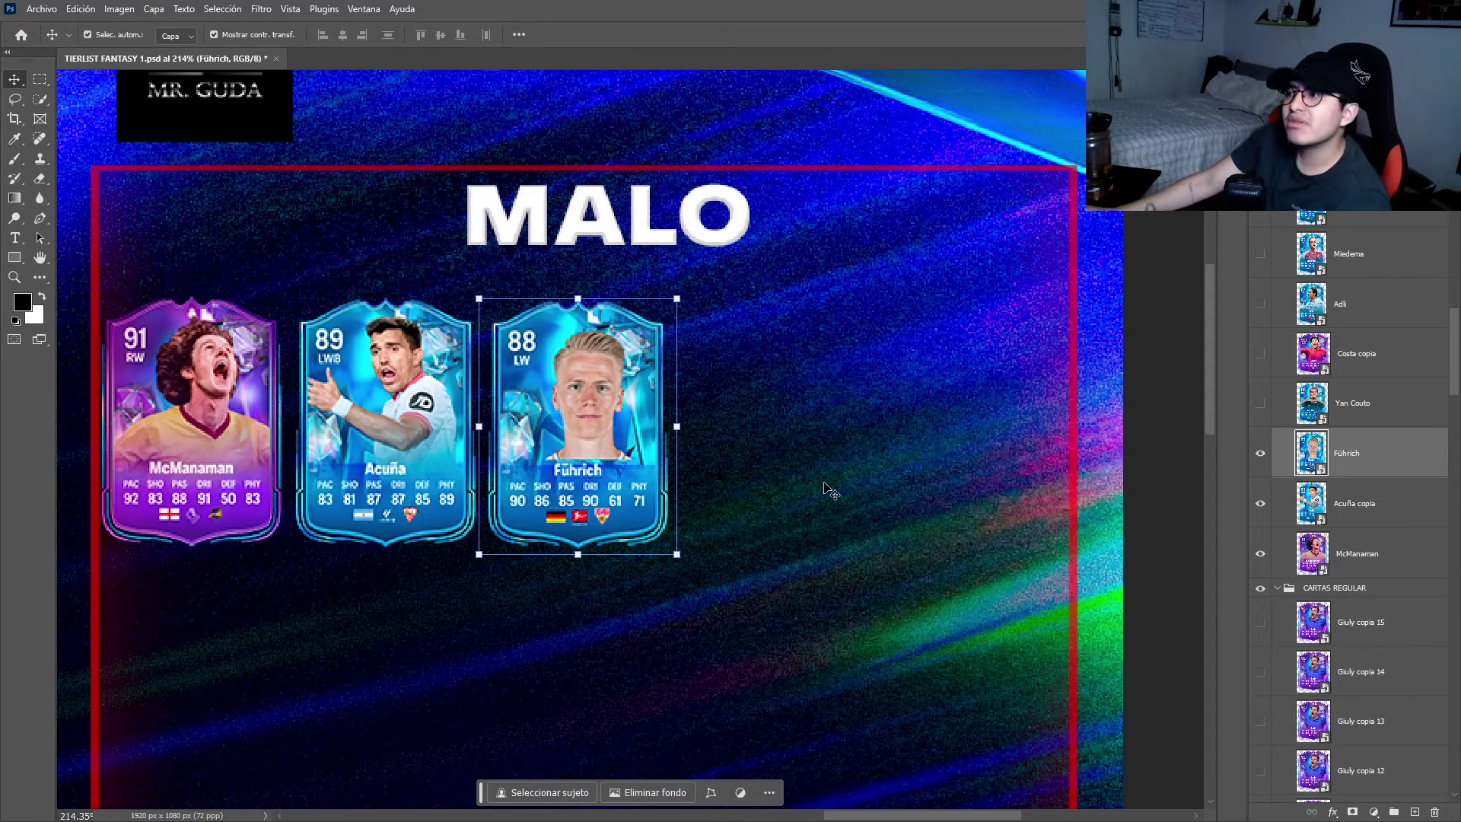
{"action": "scroll", "coordinate": [829, 490], "scroll_direction": "right", "scroll_amount": 1}
Select the Yan Couto layer and make its card visible beside Führich in the first MALO row.
{"action": "left_click", "coordinate": [1303, 409]}
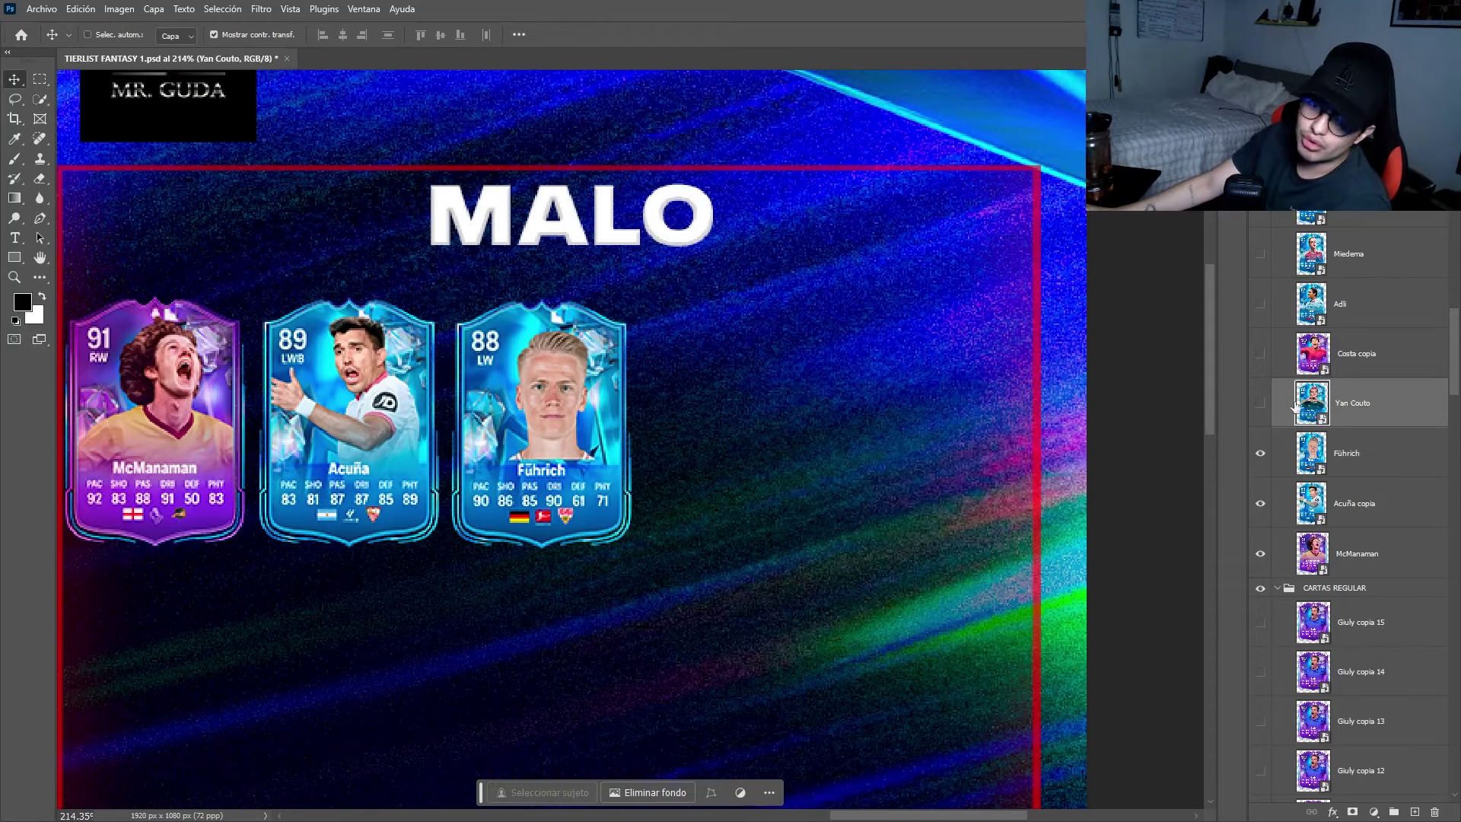
{"action": "left_click", "coordinate": [1261, 403]}
{"action": "scroll", "coordinate": [898, 419], "scroll_direction": "up", "scroll_amount": 3}
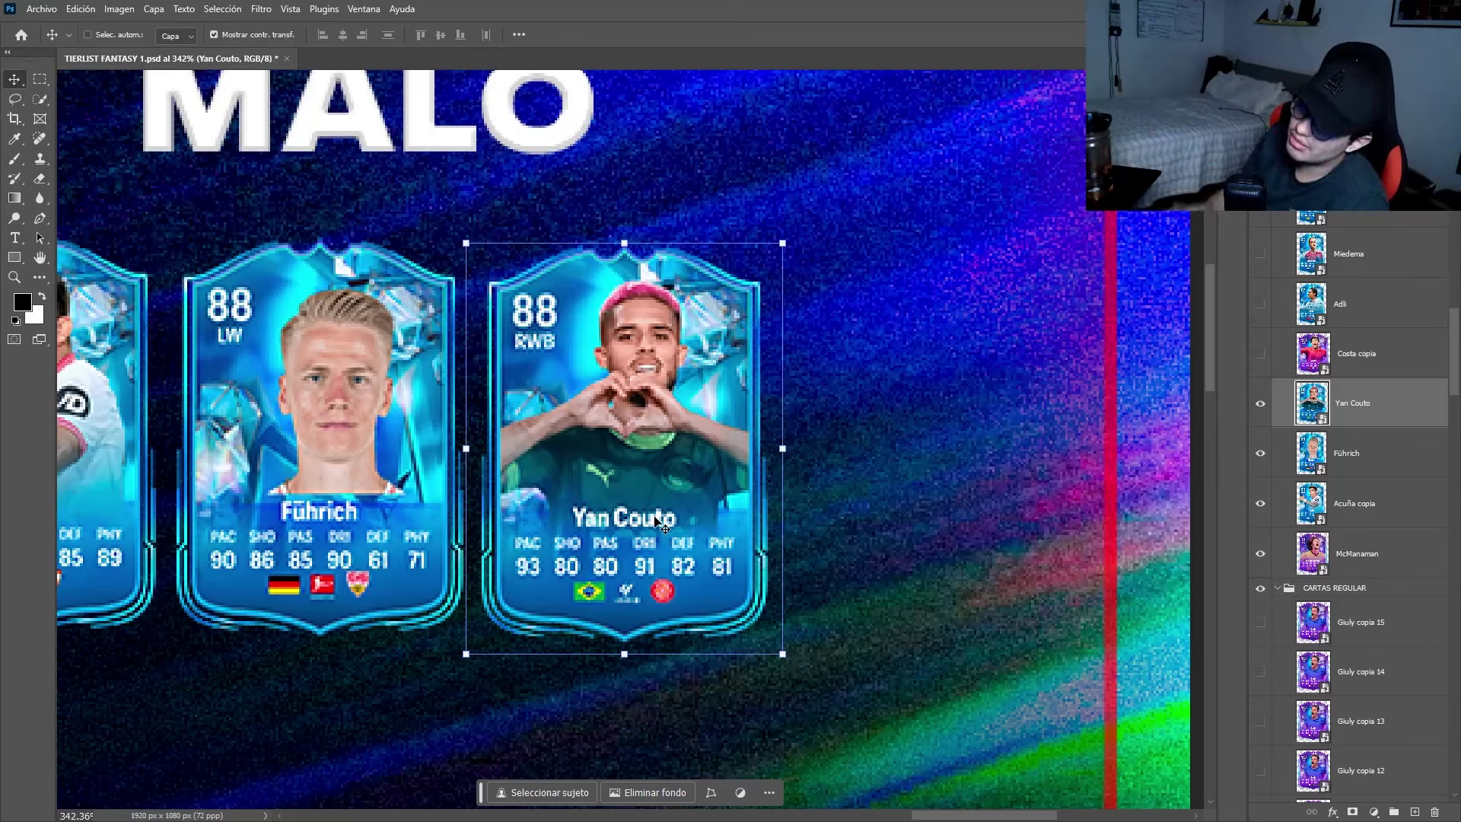
Compare the Yan Couto card with the REGULAR cards and examine its rating and stats up close.
{"action": "scroll", "coordinate": [656, 521], "scroll_direction": "down", "scroll_amount": 6}
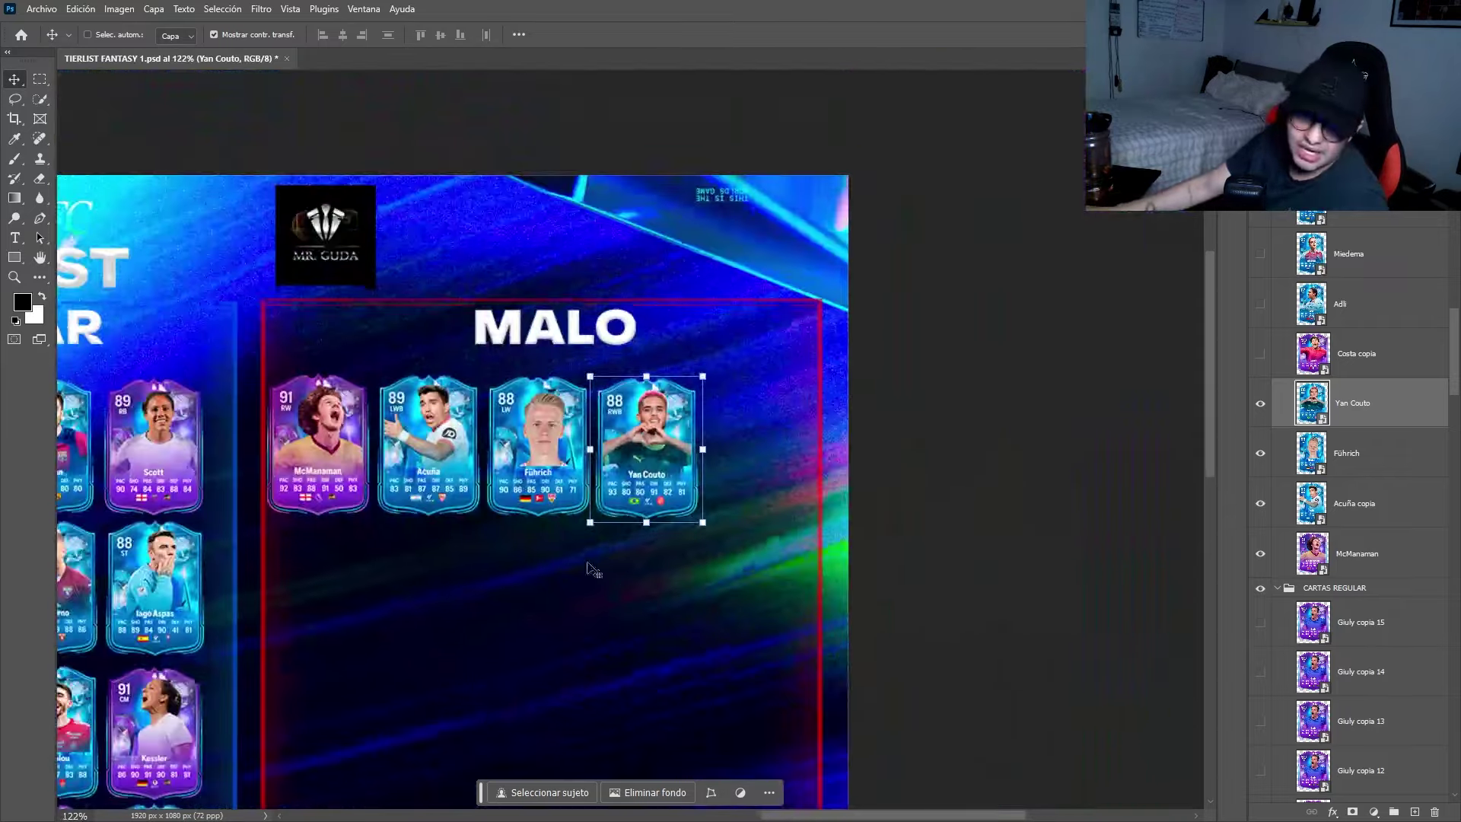
{"action": "scroll", "coordinate": [594, 569], "scroll_direction": "down", "scroll_amount": 3}
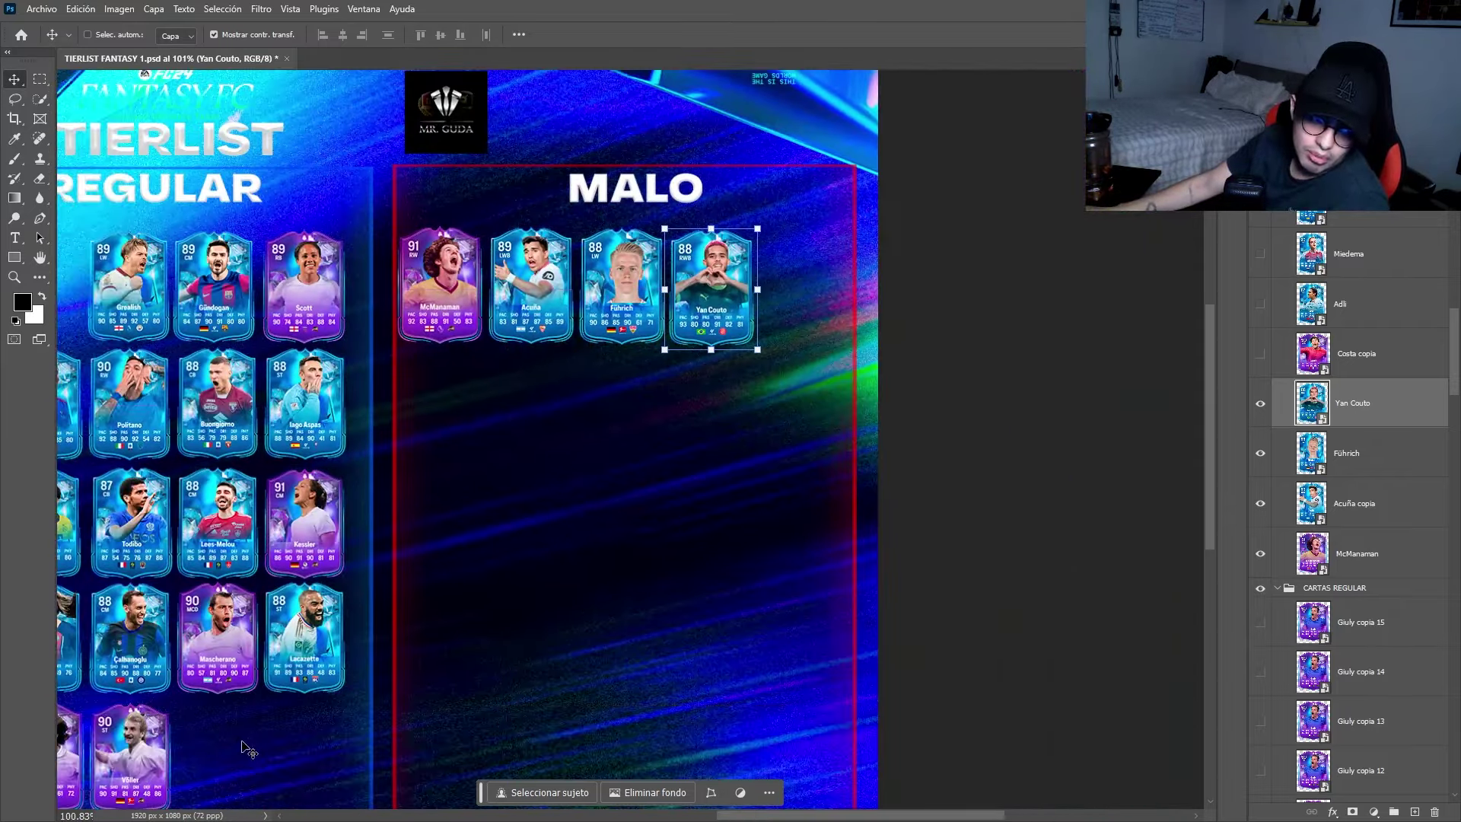
{"action": "scroll", "coordinate": [242, 750], "scroll_direction": "left", "scroll_amount": 3}
{"action": "scroll", "coordinate": [850, 287], "scroll_direction": "up", "scroll_amount": 3}
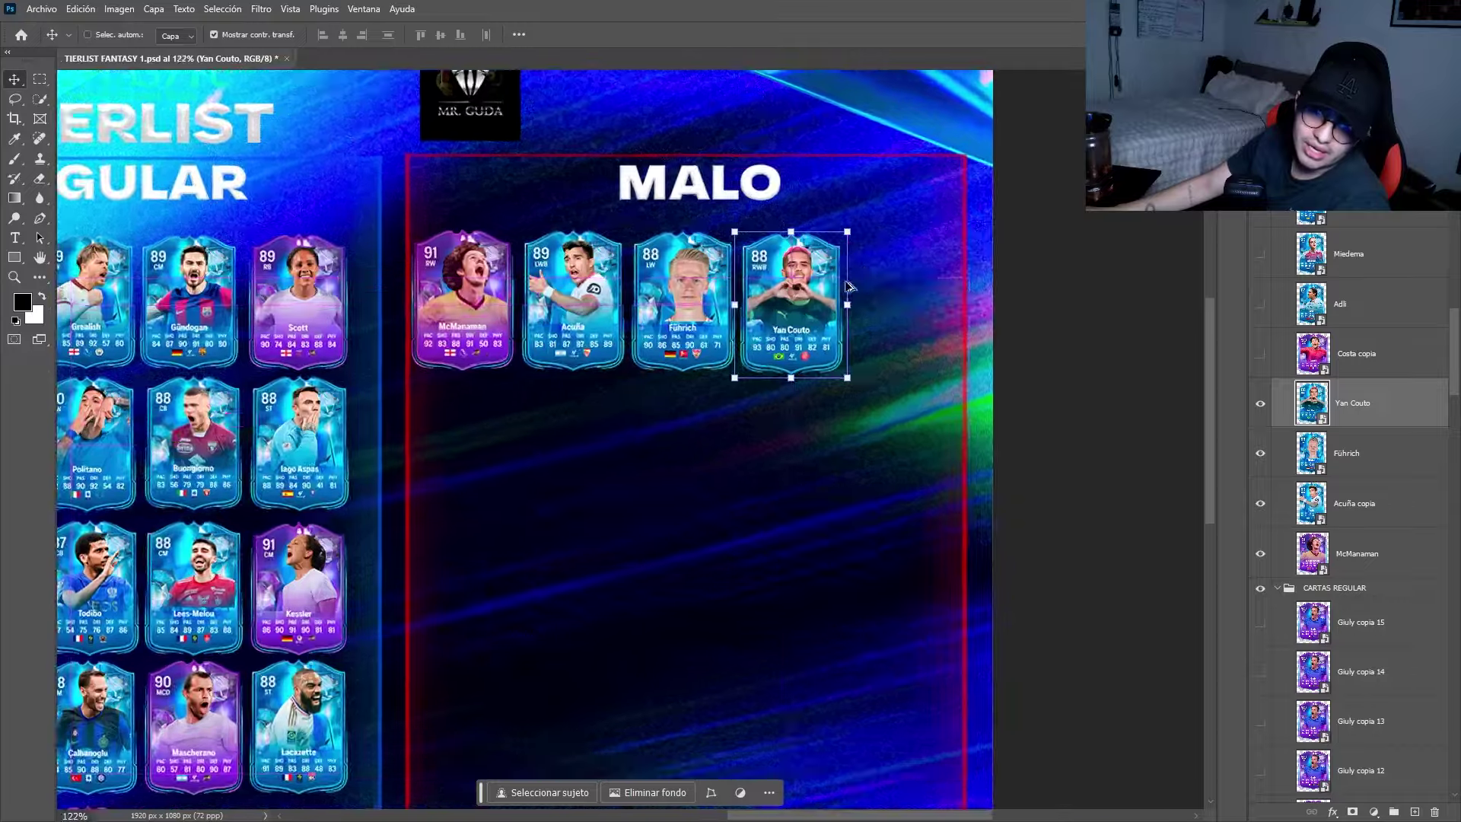
{"action": "scroll", "coordinate": [850, 287], "scroll_direction": "up", "scroll_amount": 5}
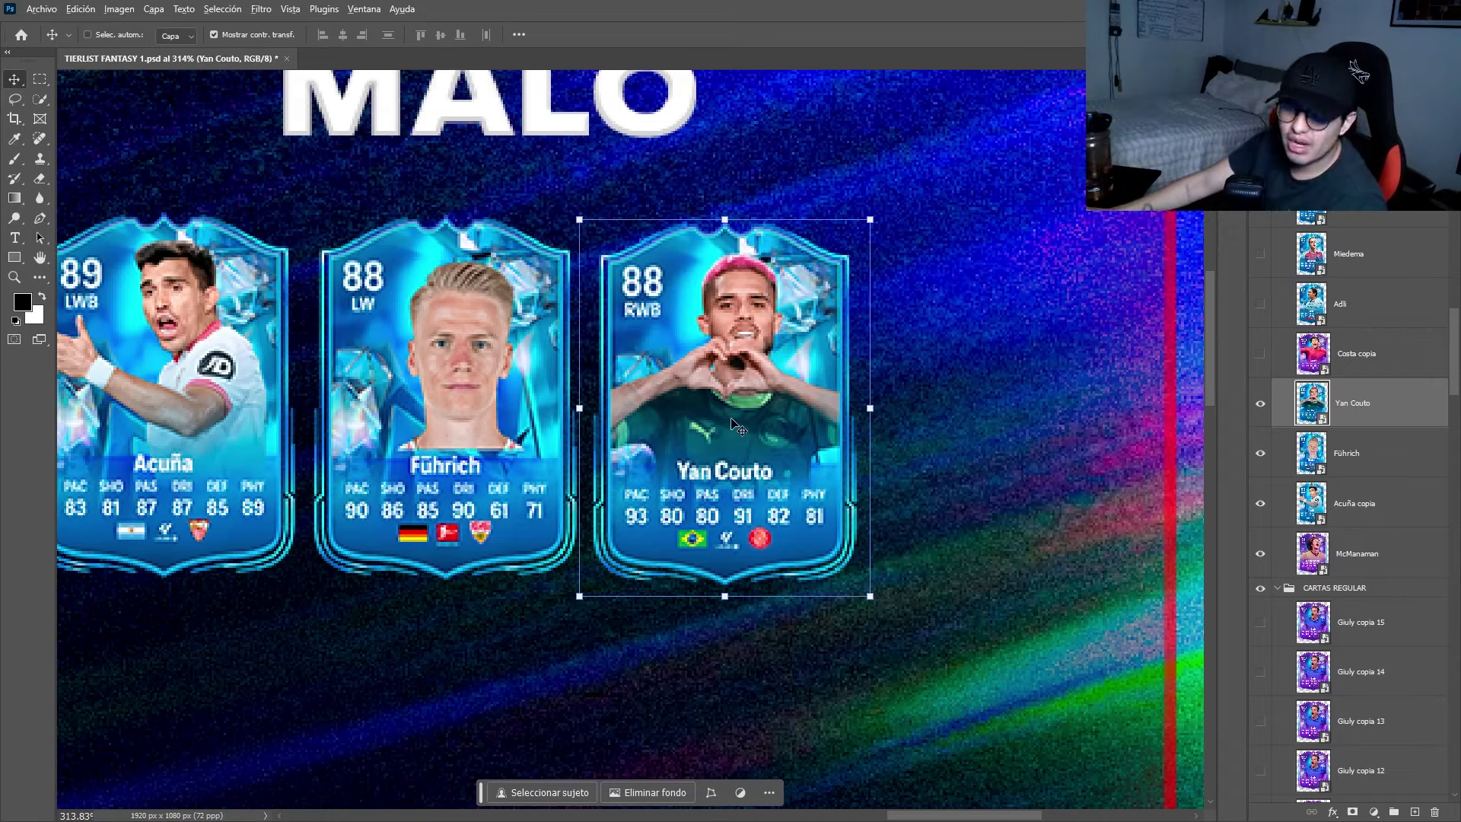
{"action": "scroll", "coordinate": [741, 370], "scroll_direction": "down", "scroll_amount": 3, "text": "alt"}
{"action": "scroll", "coordinate": [742, 371], "scroll_direction": "up", "scroll_amount": 4, "text": "alt"}
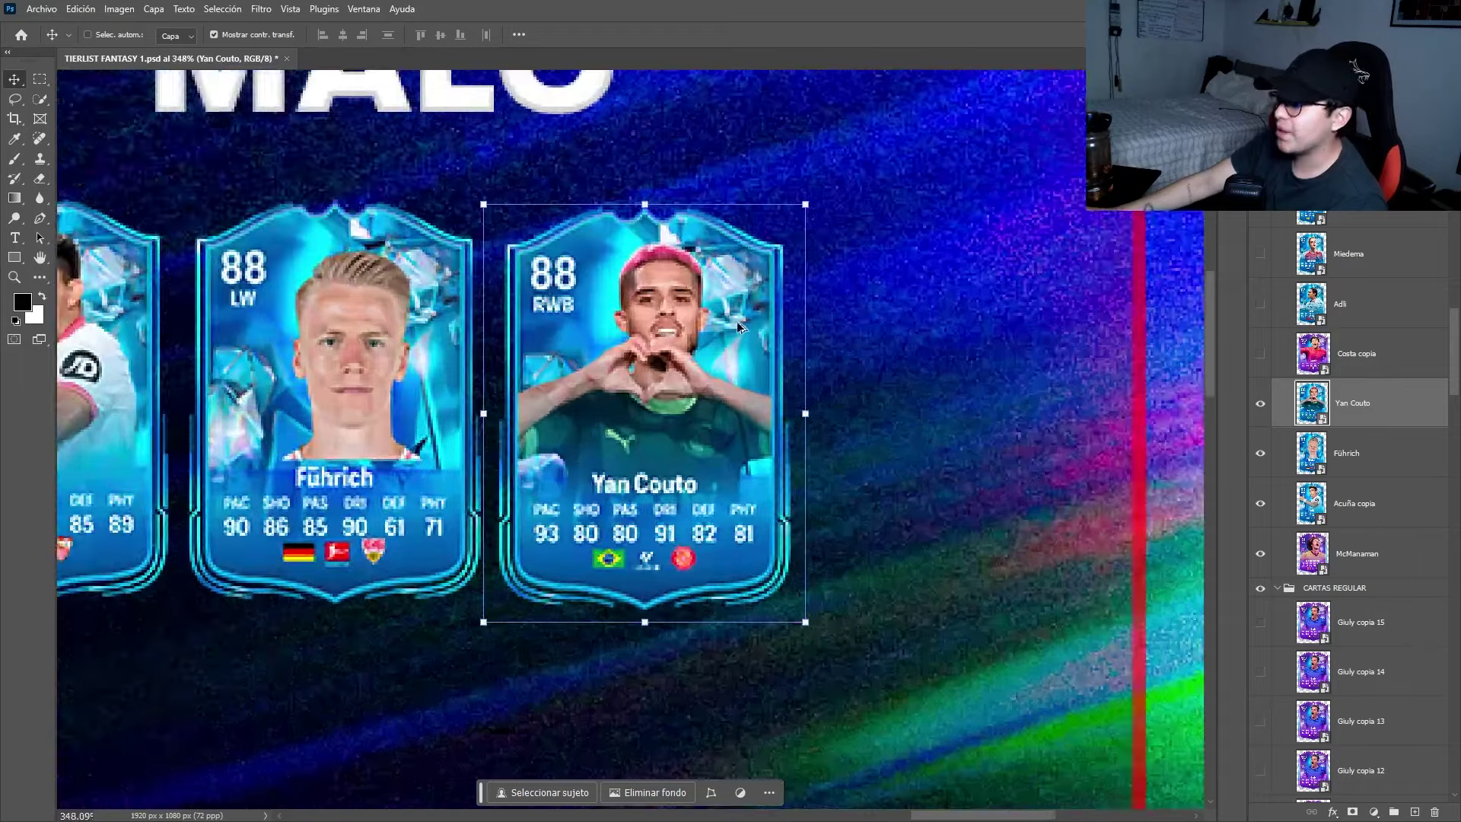
Select the Costa layer and make its card visible beside Yan Couto at the end of the first MALO row.
{"action": "scroll", "coordinate": [738, 327], "scroll_direction": "down", "scroll_amount": 2, "text": "alt"}
{"action": "scroll", "coordinate": [852, 447], "scroll_direction": "right", "scroll_amount": 1}
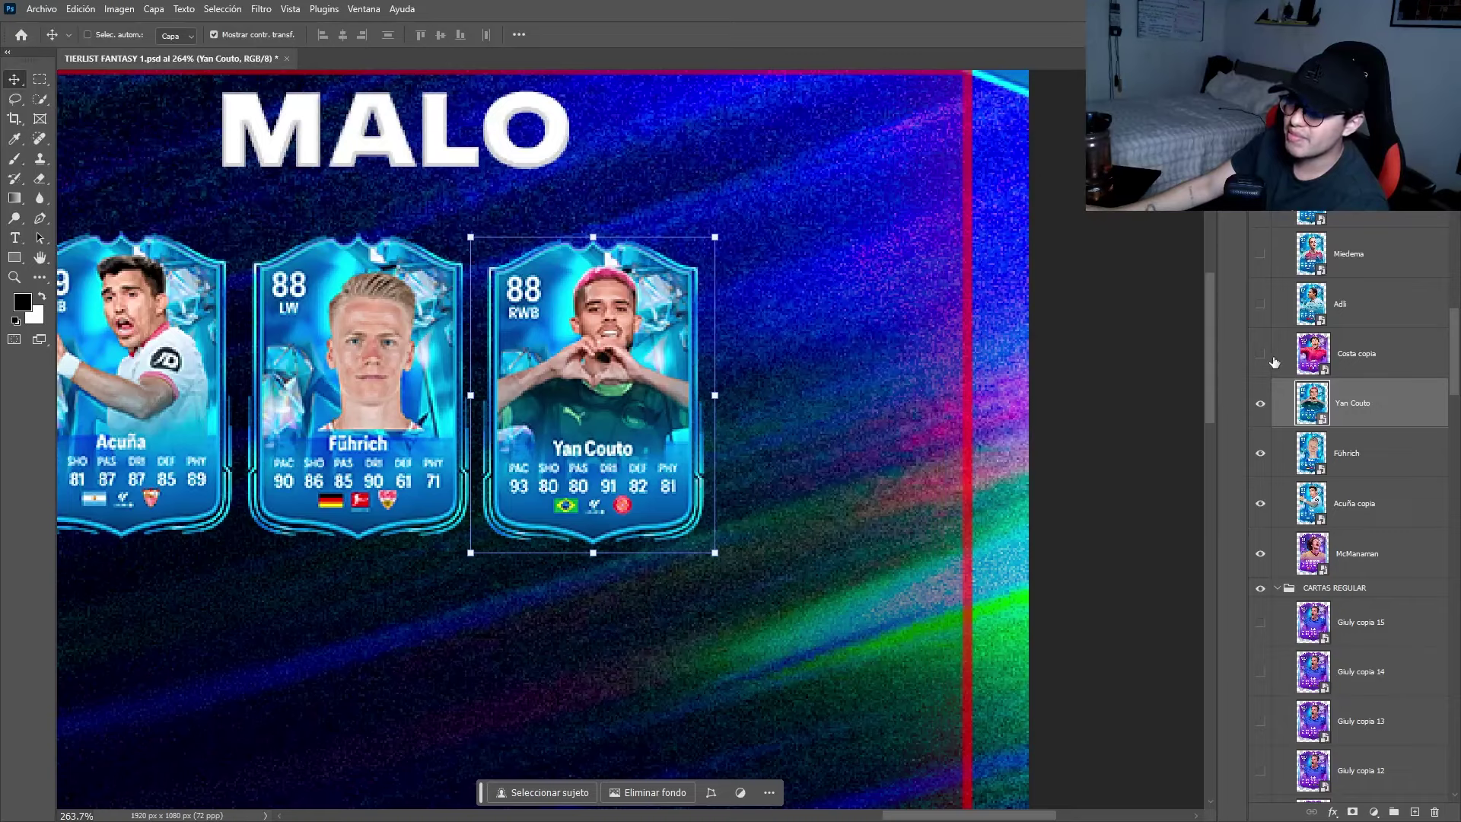
{"action": "left_click", "coordinate": [1274, 357]}
{"action": "left_click", "coordinate": [1260, 354]}
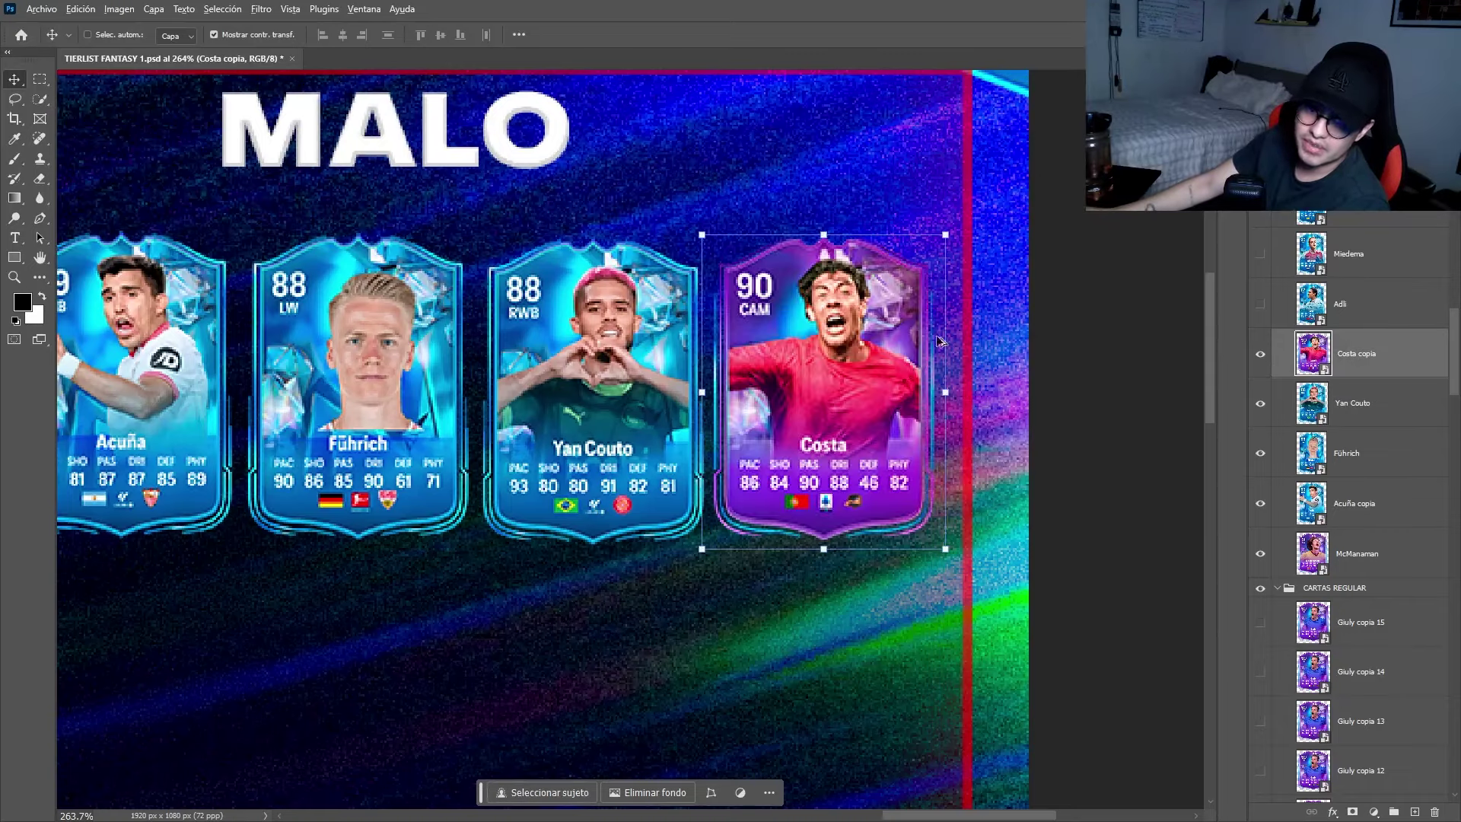
Examine the Costa card's rating and stats up close and compare it with the other cards in the first MALO row.
{"action": "scroll", "coordinate": [879, 463], "scroll_direction": "down", "scroll_amount": 5}
{"action": "scroll", "coordinate": [878, 463], "scroll_direction": "up", "scroll_amount": 3}
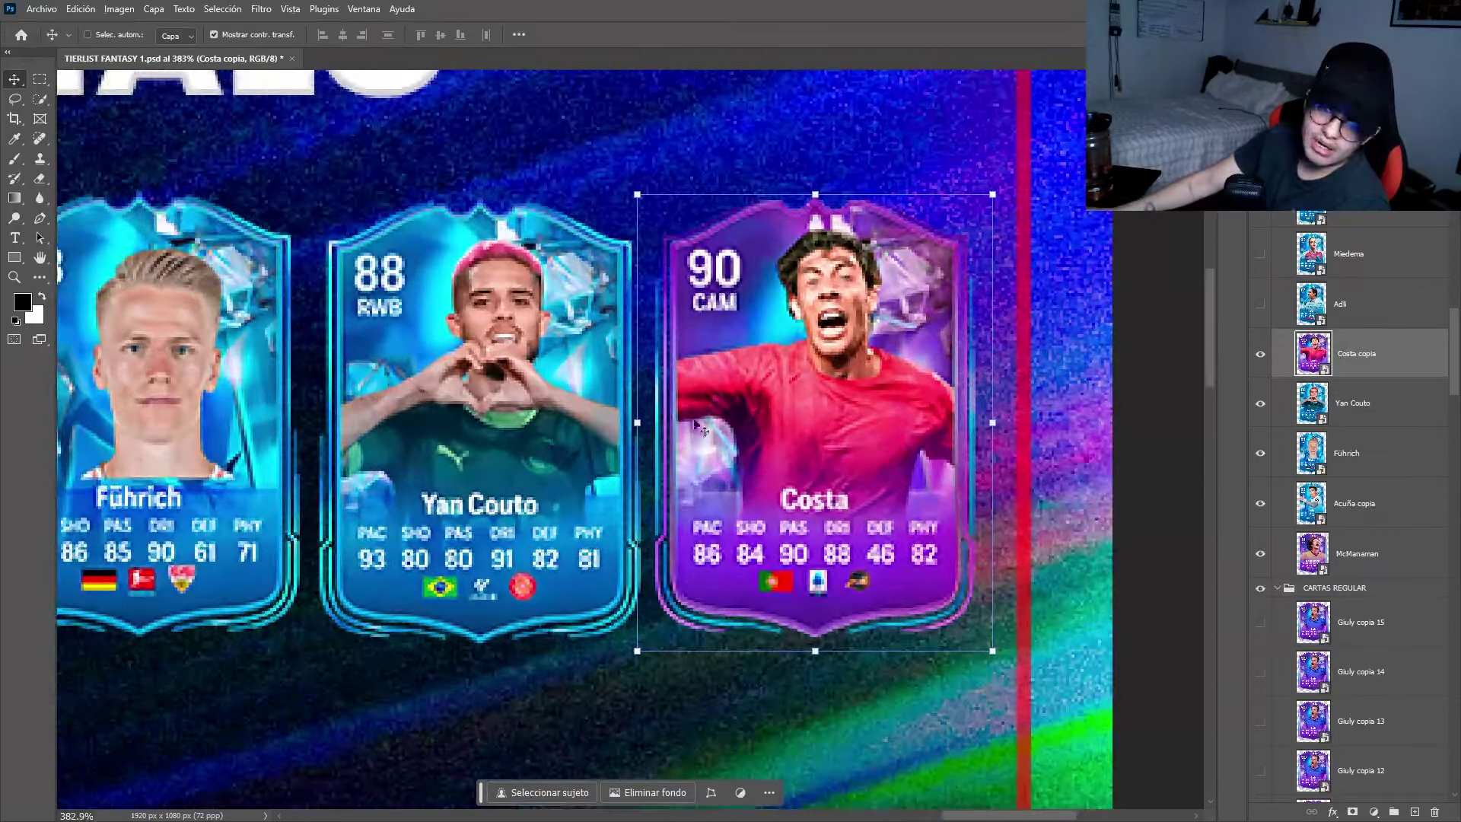
{"action": "scroll", "coordinate": [860, 361], "scroll_direction": "up", "scroll_amount": 4}
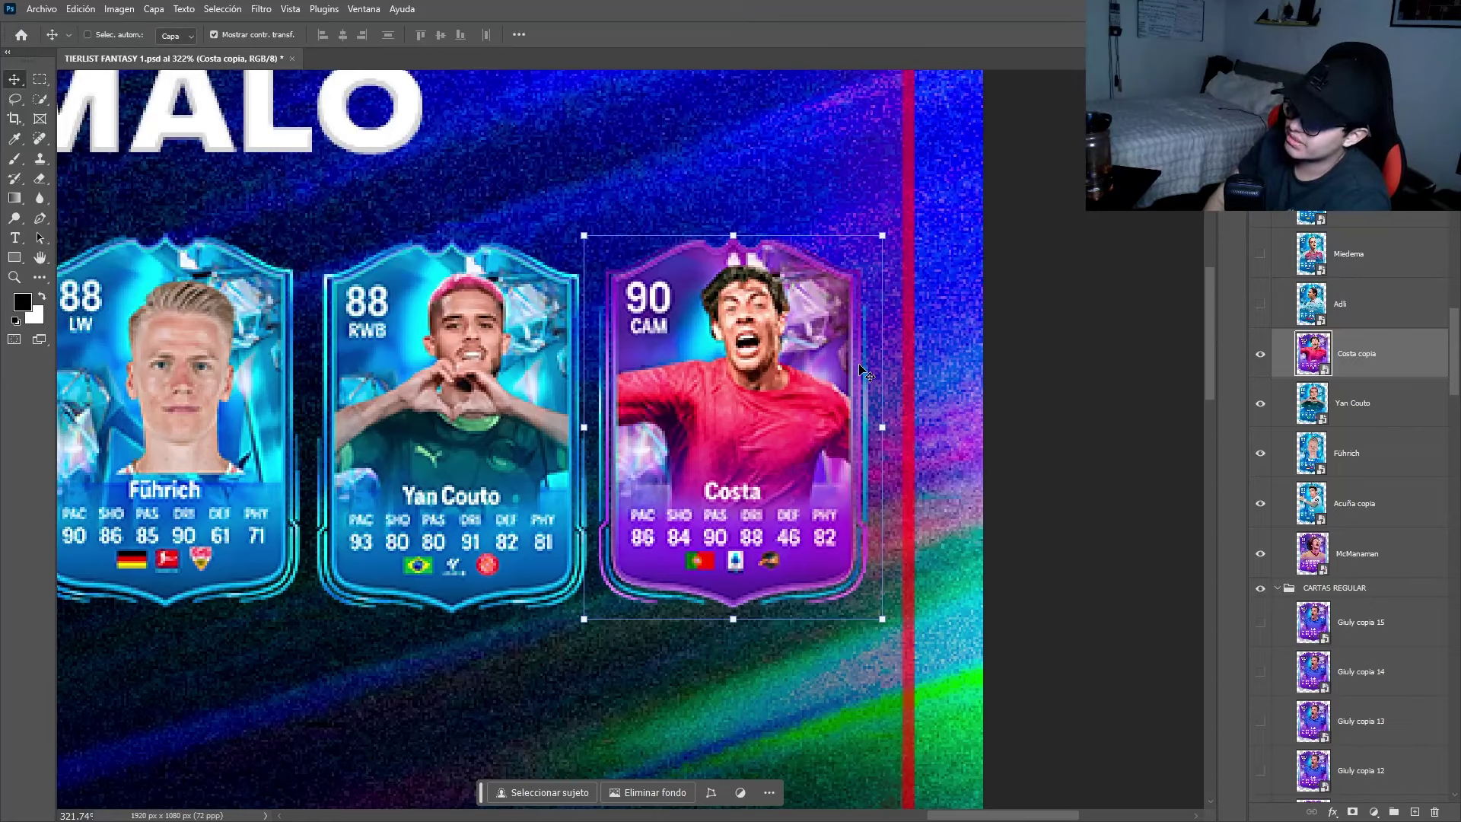
{"action": "scroll", "coordinate": [799, 361], "scroll_direction": "down", "scroll_amount": 3}
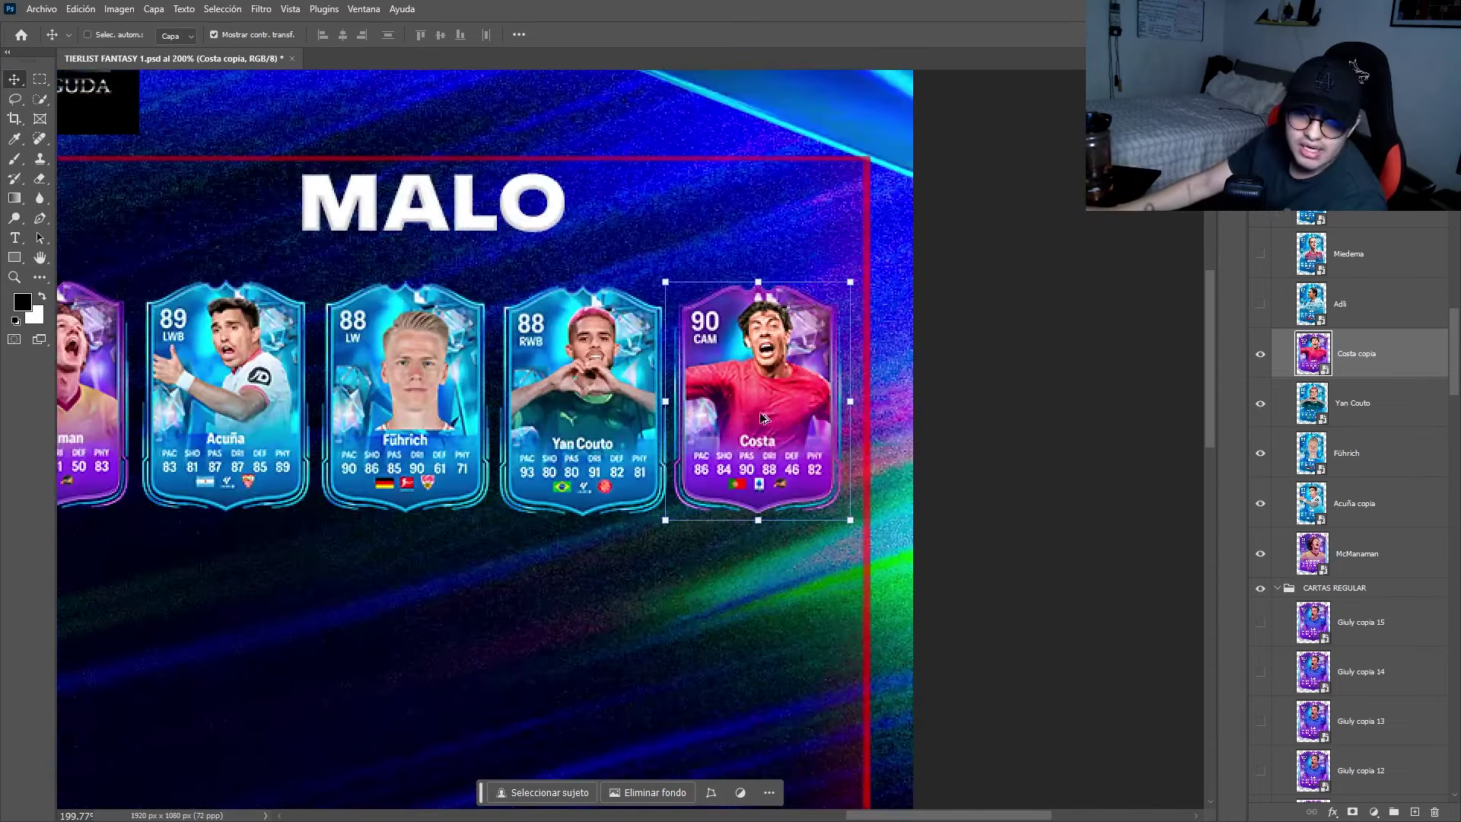
{"action": "scroll", "coordinate": [765, 417], "scroll_direction": "down", "scroll_amount": 1}
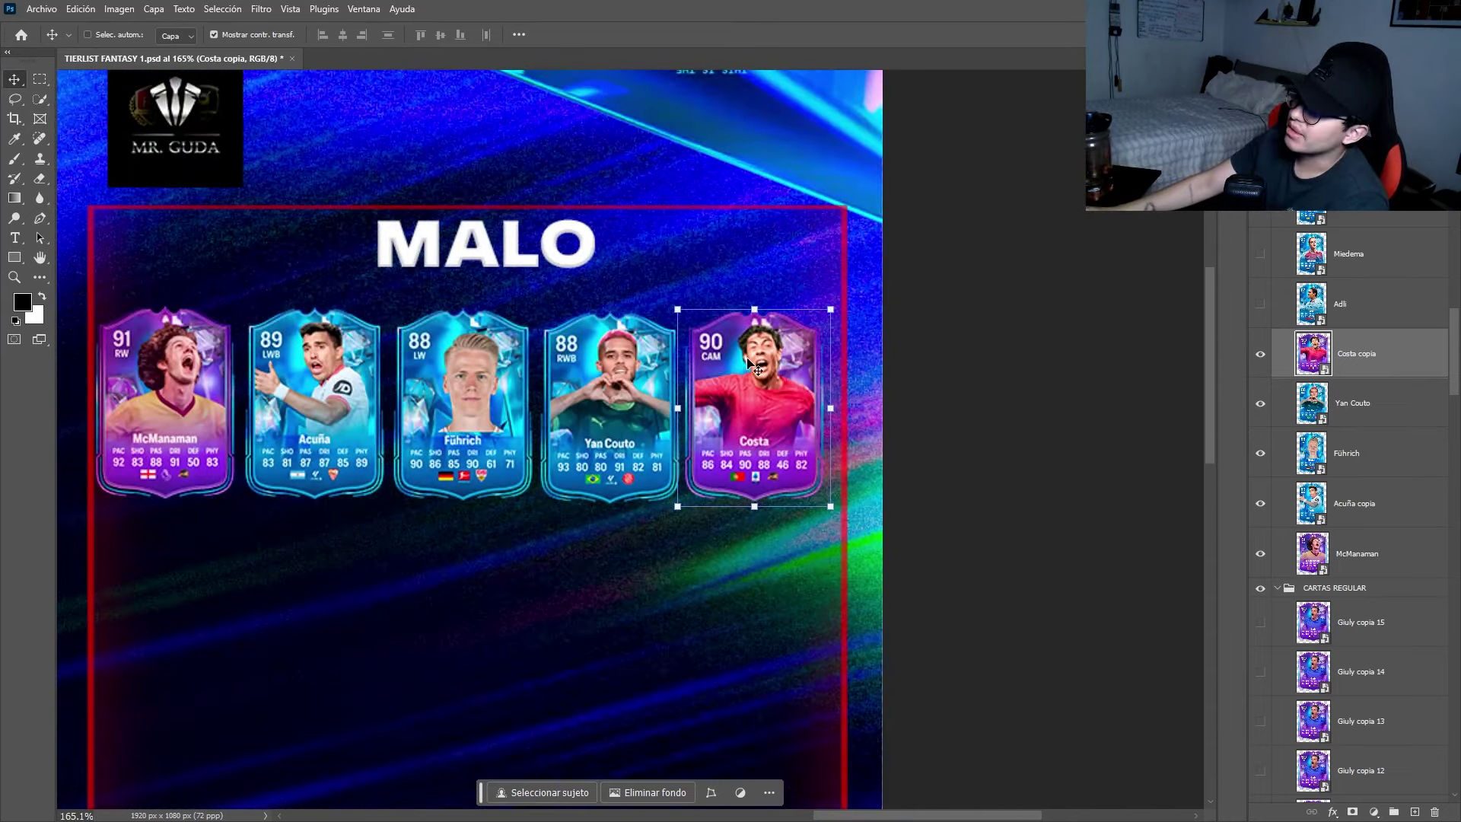
{"action": "scroll", "coordinate": [769, 378], "scroll_direction": "up", "scroll_amount": 1}
Make the Adli, Miedema, Pedro Porro, Orban and Candreva cards visible across the second MALO row.
{"action": "scroll", "coordinate": [768, 376], "scroll_direction": "down", "scroll_amount": 2}
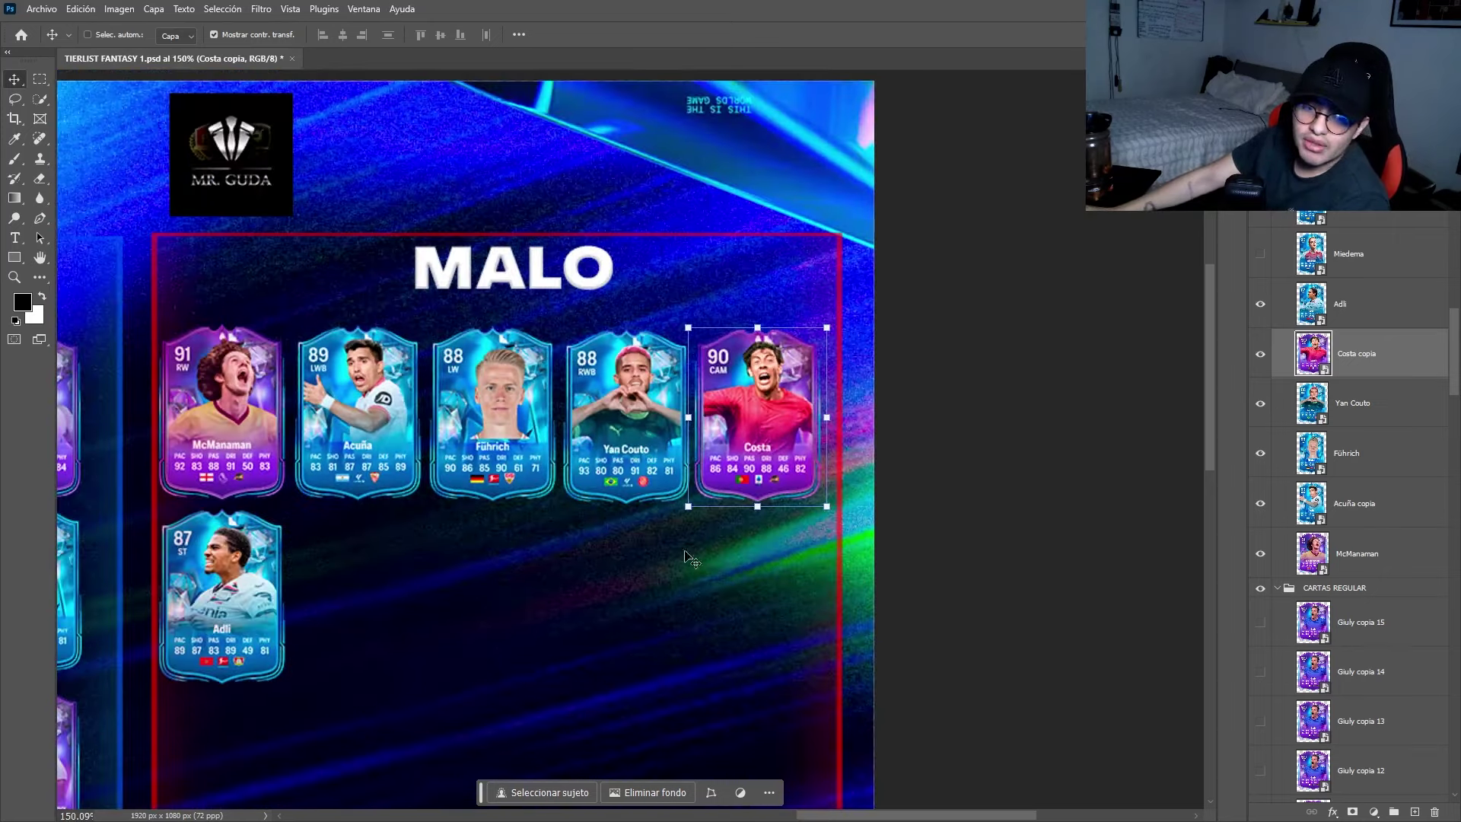
{"action": "scroll", "coordinate": [427, 688], "scroll_direction": "down", "scroll_amount": 2}
{"action": "scroll", "coordinate": [427, 609], "scroll_direction": "left", "scroll_amount": 1}
{"action": "scroll", "coordinate": [445, 625], "scroll_direction": "right", "scroll_amount": 1}
{"action": "left_click", "coordinate": [1260, 256]}
{"action": "left_click", "coordinate": [1263, 215]}
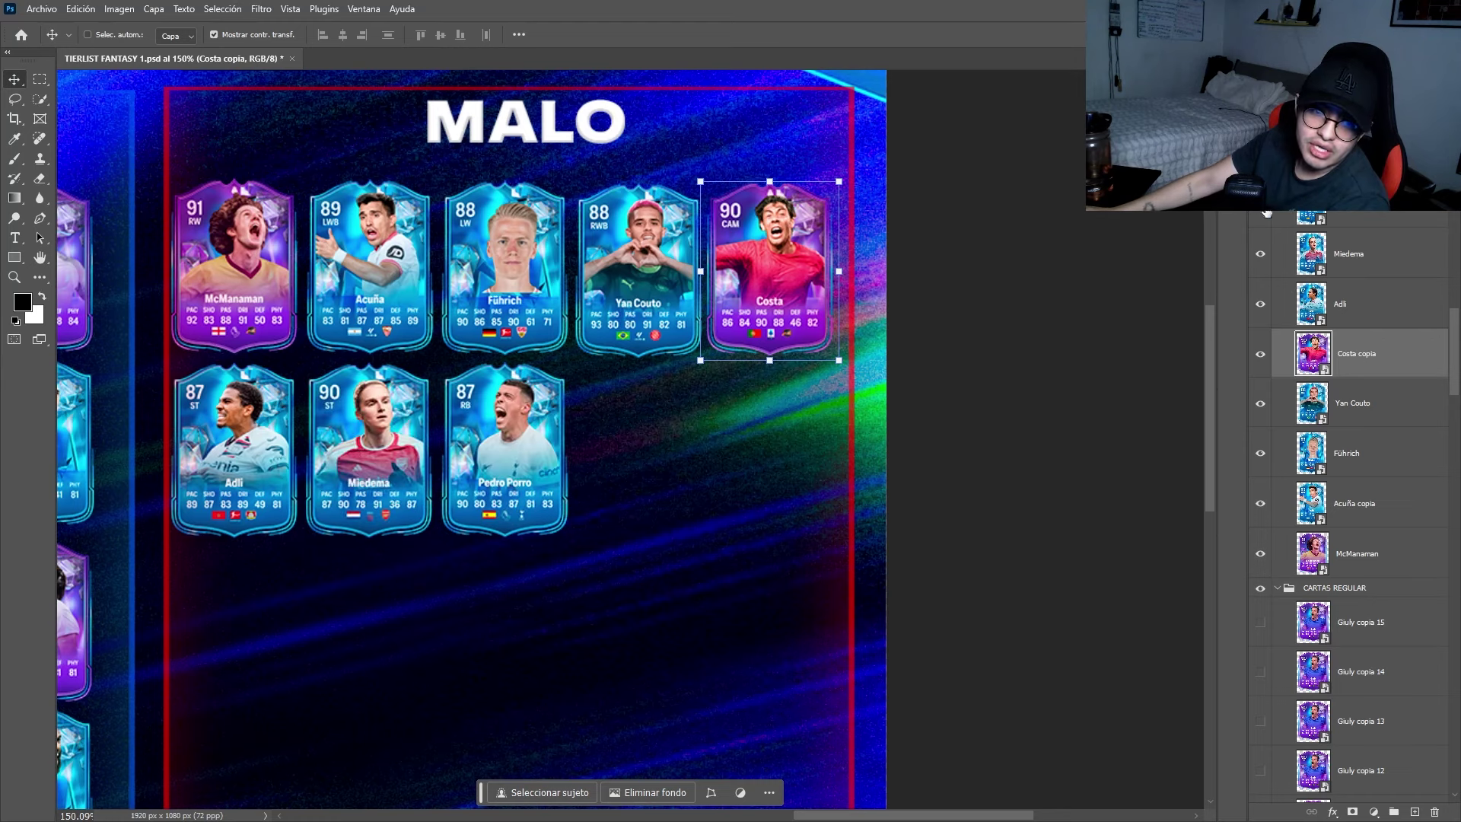
{"action": "scroll", "coordinate": [1266, 213], "scroll_direction": "up", "scroll_amount": 1}
{"action": "left_click", "coordinate": [1260, 215]}
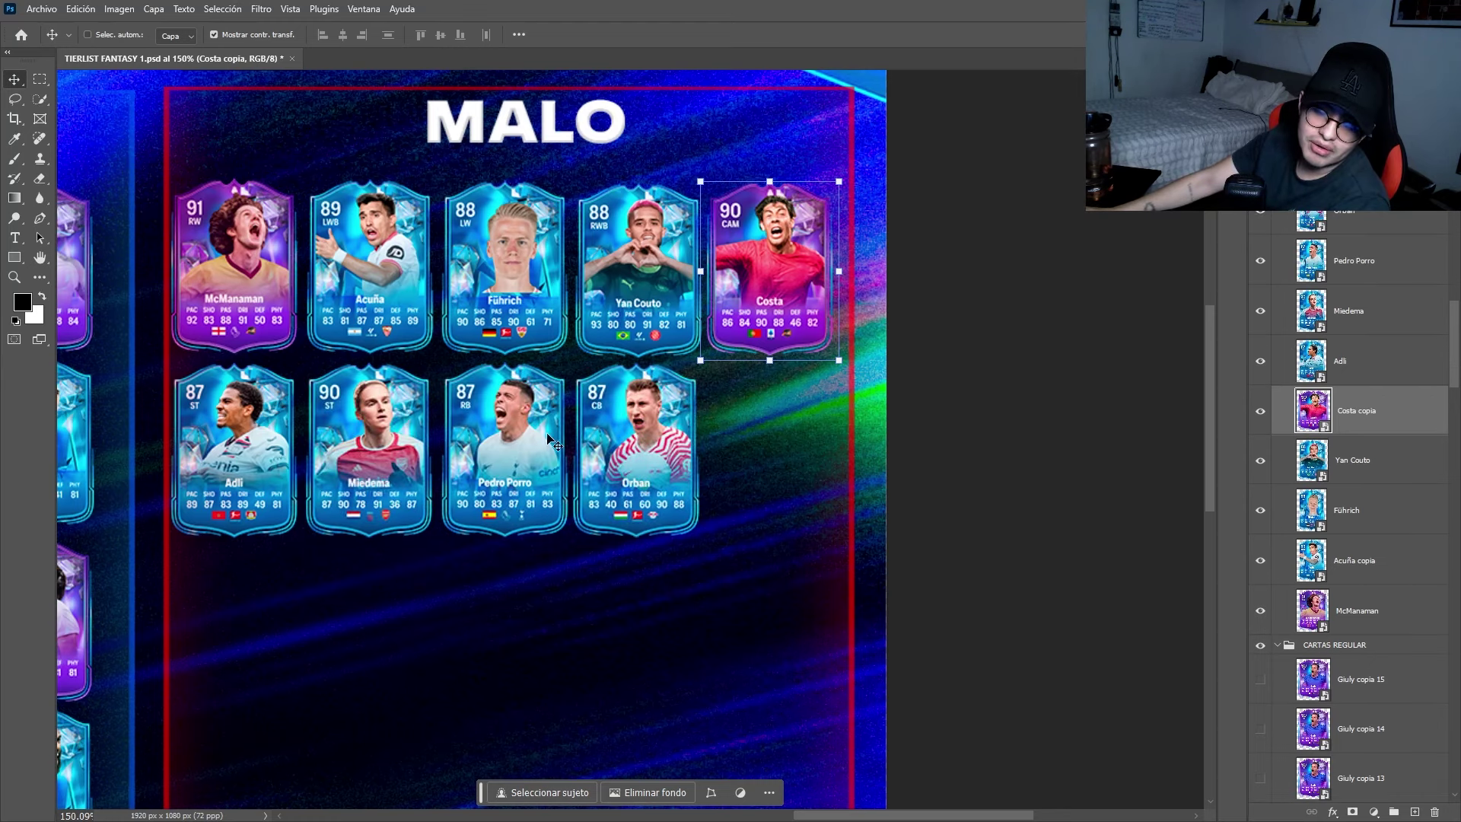
{"action": "scroll", "coordinate": [1266, 221], "scroll_direction": "up", "scroll_amount": 1}
{"action": "left_click", "coordinate": [1260, 255]}
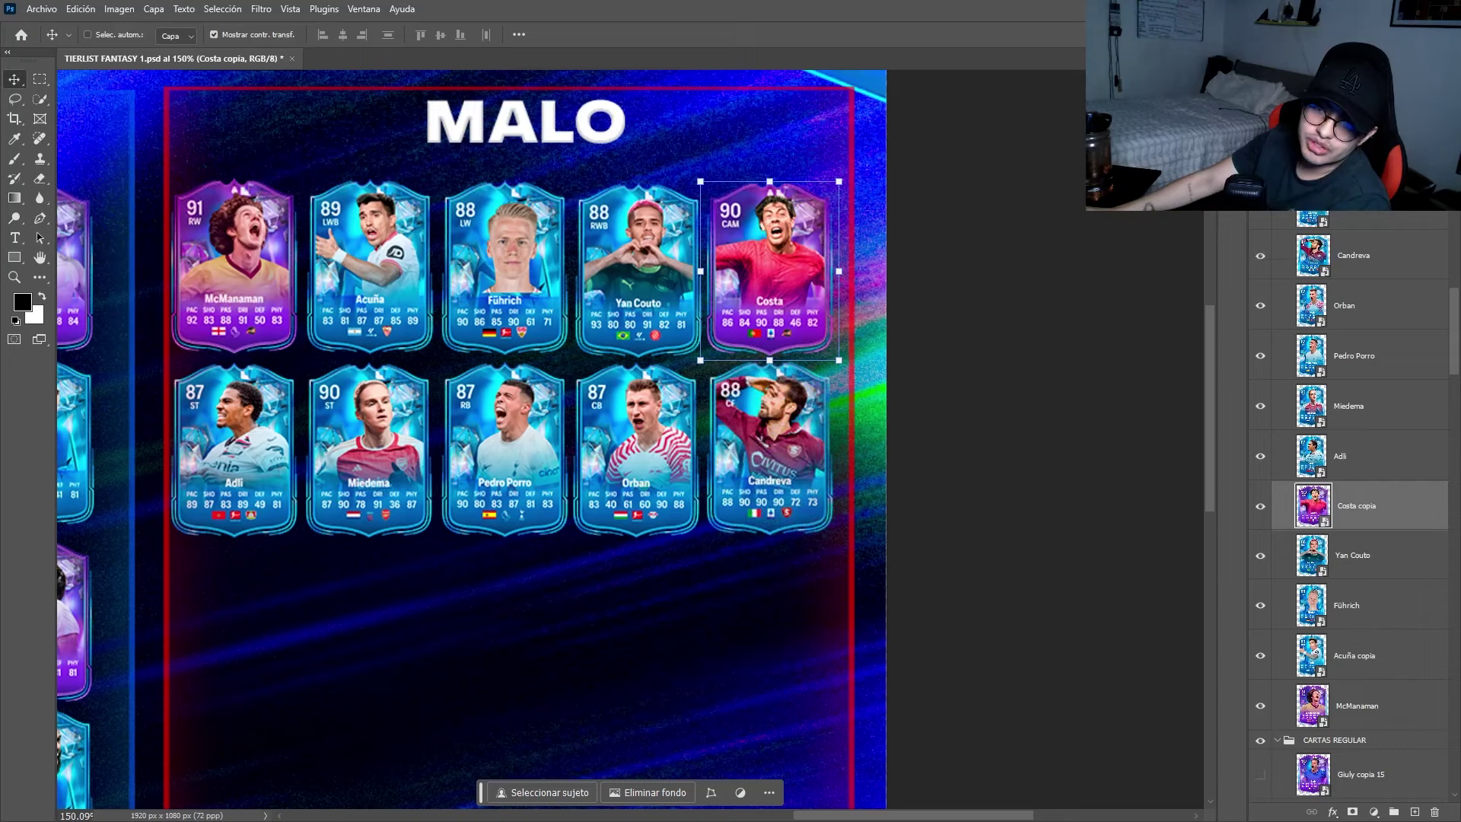
Make the Stanway card visible at the start of the third MALO row, and select the Candreva layer to examine its card.
{"action": "left_click", "coordinate": [1260, 216]}
{"action": "scroll", "coordinate": [1297, 236], "scroll_direction": "up", "scroll_amount": 2}
{"action": "scroll", "coordinate": [1021, 498], "scroll_direction": "up", "scroll_amount": 4}
{"action": "left_click", "coordinate": [1377, 357]}
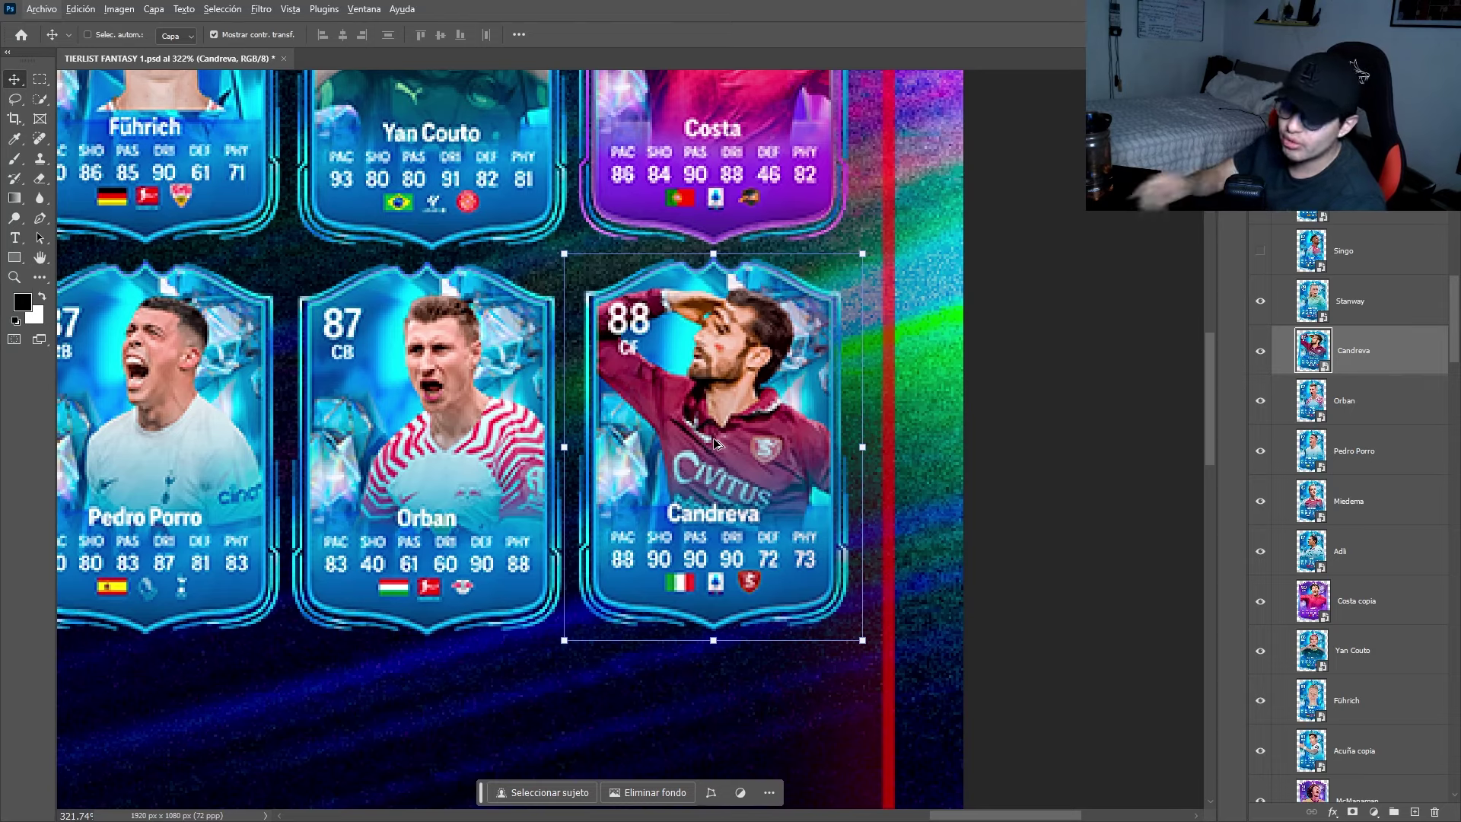
{"action": "scroll", "coordinate": [700, 442], "scroll_direction": "down", "scroll_amount": 2}
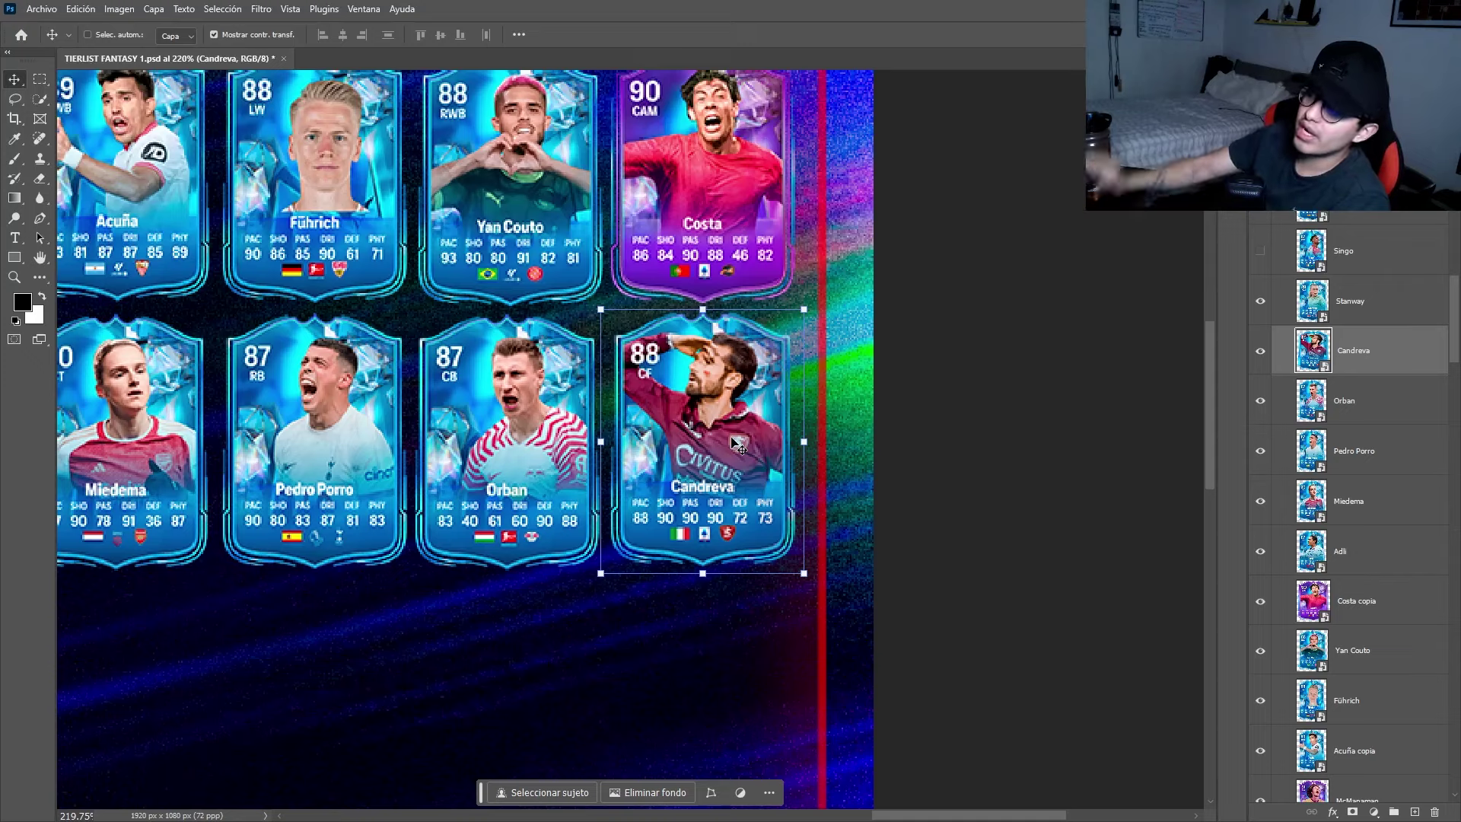
{"action": "scroll", "coordinate": [736, 445], "scroll_direction": "down", "scroll_amount": 4}
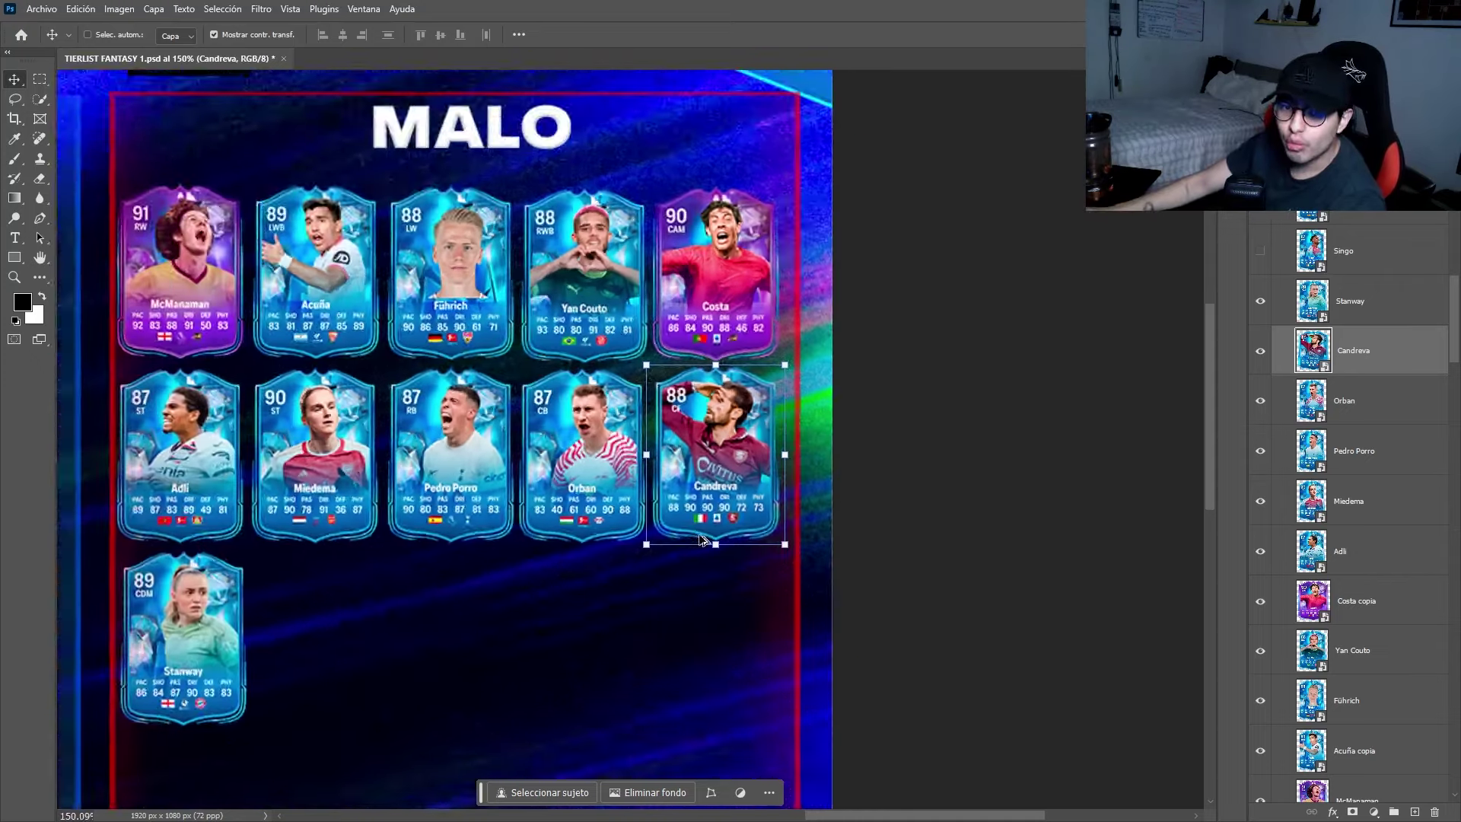
Make the Singo, Nerea Eizagirre, Starke and Karl cards visible beside Stanway to fill the third MALO row.
{"action": "scroll", "coordinate": [561, 561], "scroll_direction": "up", "scroll_amount": 2}
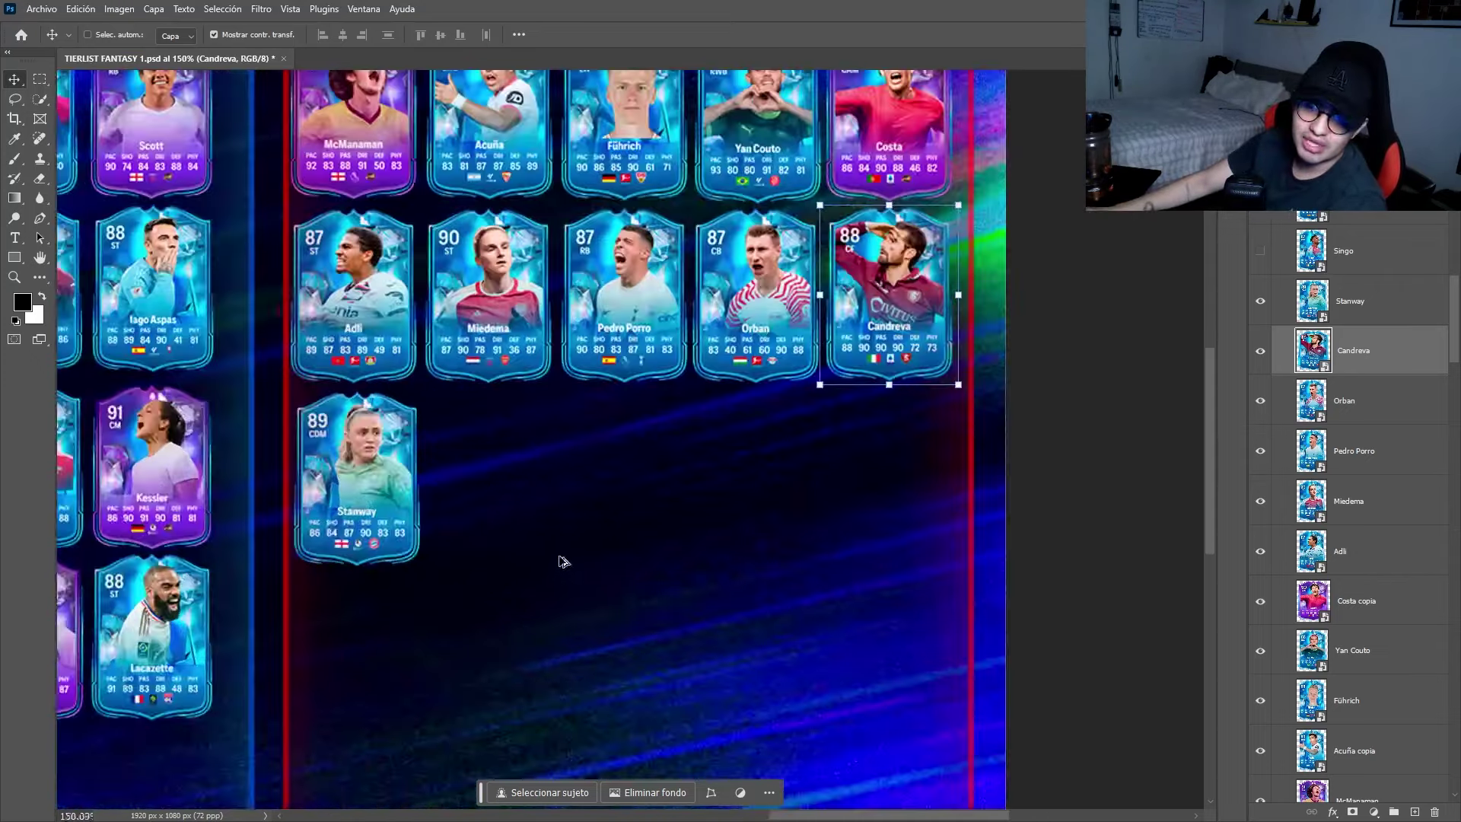
{"action": "left_click", "coordinate": [1260, 250]}
{"action": "left_click", "coordinate": [1278, 219]}
{"action": "left_click", "coordinate": [1276, 236]}
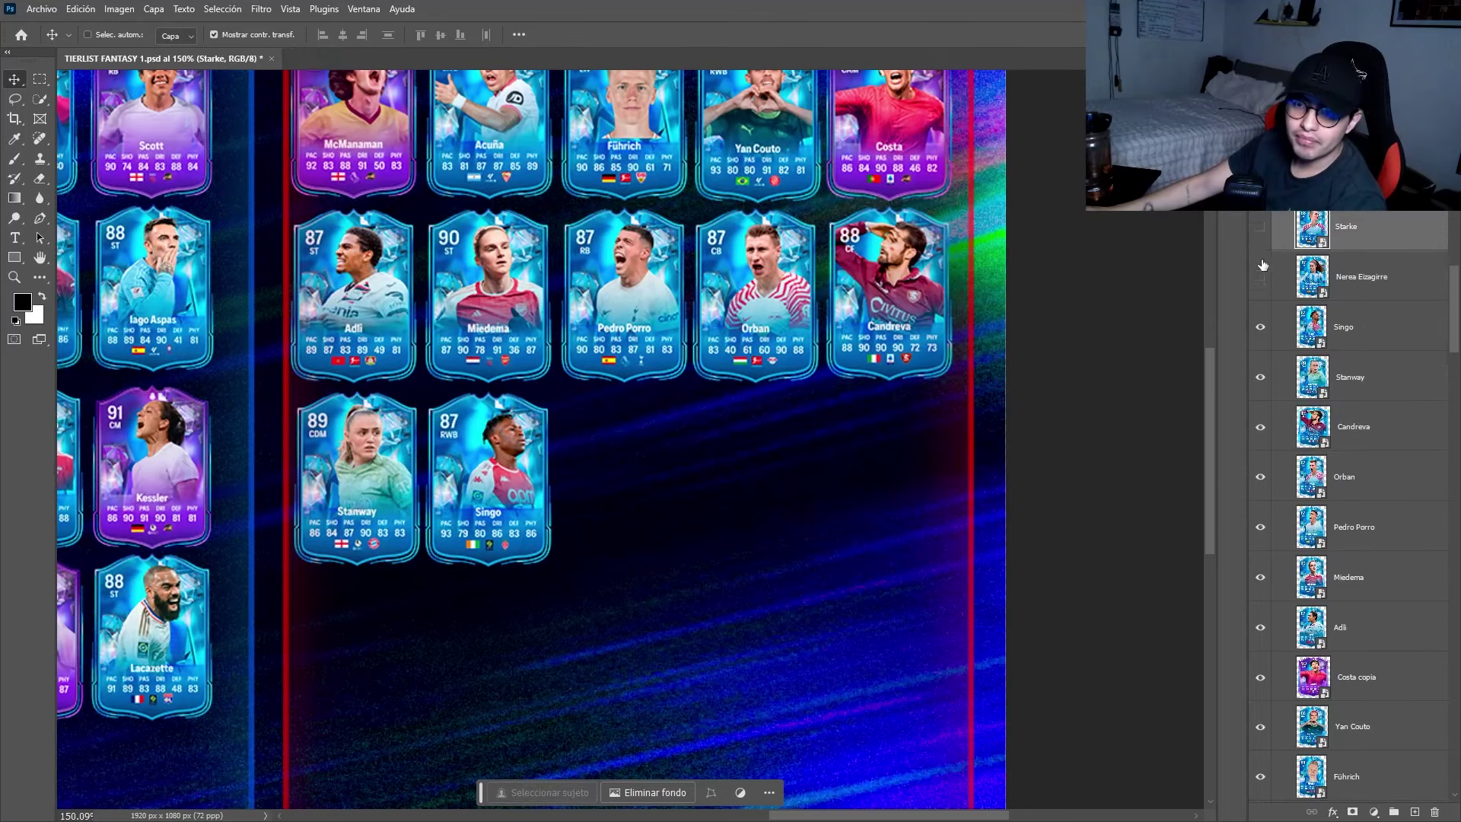
{"action": "left_click", "coordinate": [1260, 277]}
{"action": "left_click", "coordinate": [1260, 226]}
{"action": "left_click", "coordinate": [1280, 248]}
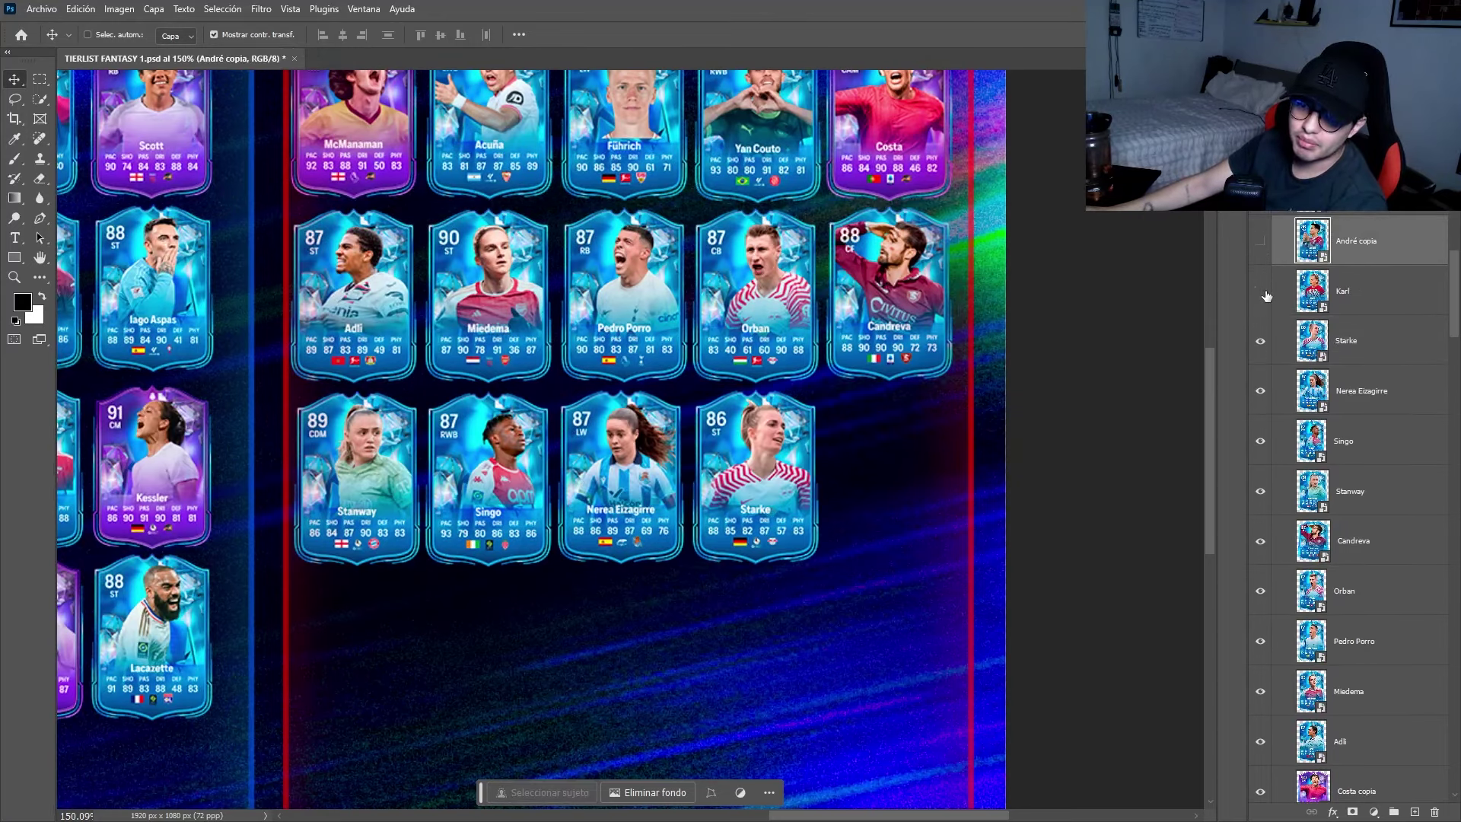
{"action": "left_click", "coordinate": [1260, 290]}
Make the André, Marmoush and Pasquereau cards visible in the fourth MALO row and review the whole tier list.
{"action": "left_click", "coordinate": [1260, 241]}
{"action": "left_click", "coordinate": [1260, 190]}
{"action": "scroll", "coordinate": [1283, 240], "scroll_direction": "up", "scroll_amount": 1}
{"action": "scroll", "coordinate": [1284, 240], "scroll_direction": "up", "scroll_amount": 1}
{"action": "left_click", "coordinate": [1260, 254]}
{"action": "scroll", "coordinate": [753, 525], "scroll_direction": "down", "scroll_amount": 5}
{"action": "scroll", "coordinate": [753, 525], "scroll_direction": "up", "scroll_amount": 4}
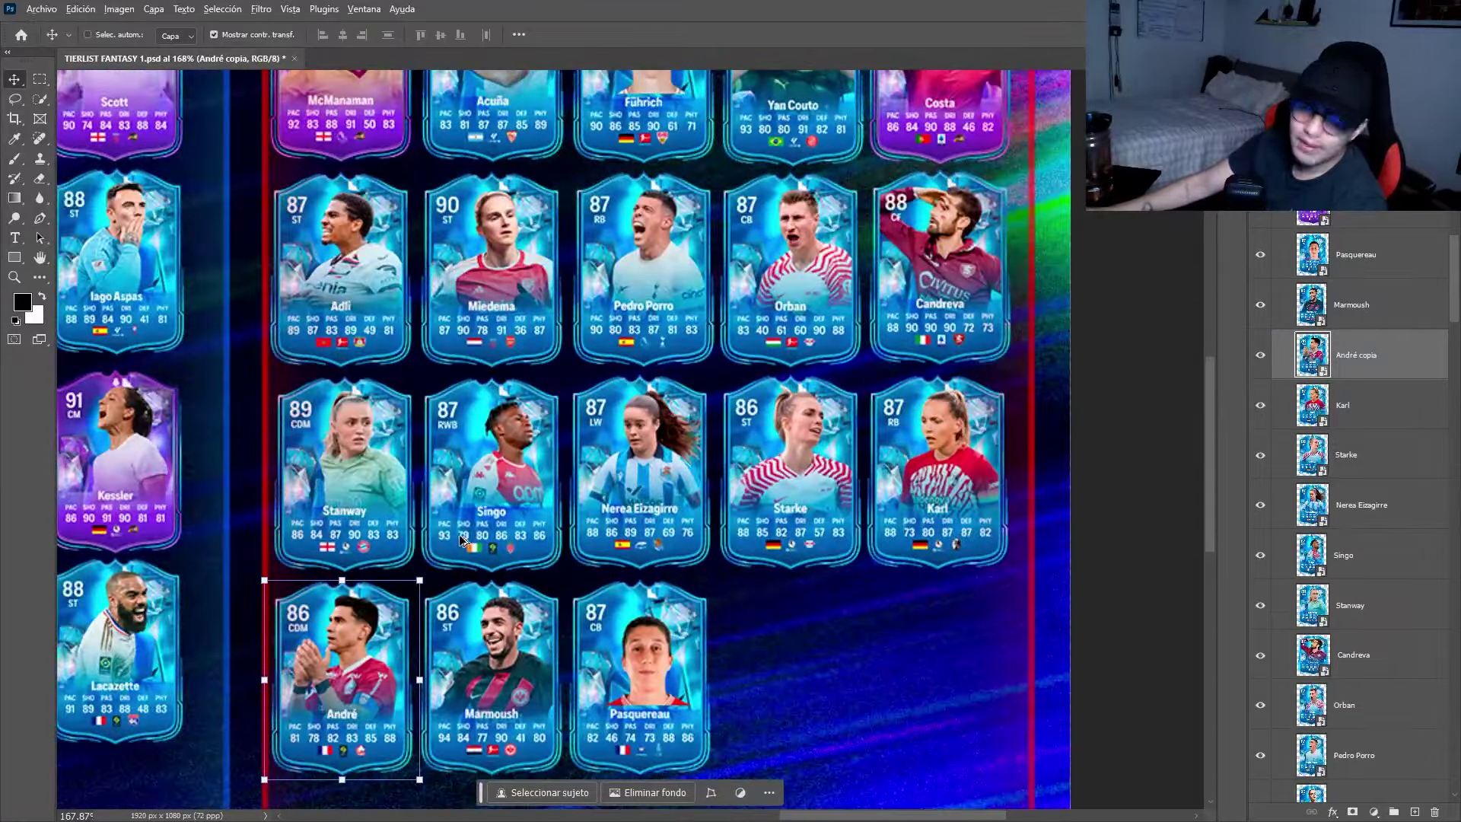
{"action": "scroll", "coordinate": [617, 624], "scroll_direction": "down", "scroll_amount": 3}
{"action": "scroll", "coordinate": [618, 624], "scroll_direction": "down", "scroll_amount": 2}
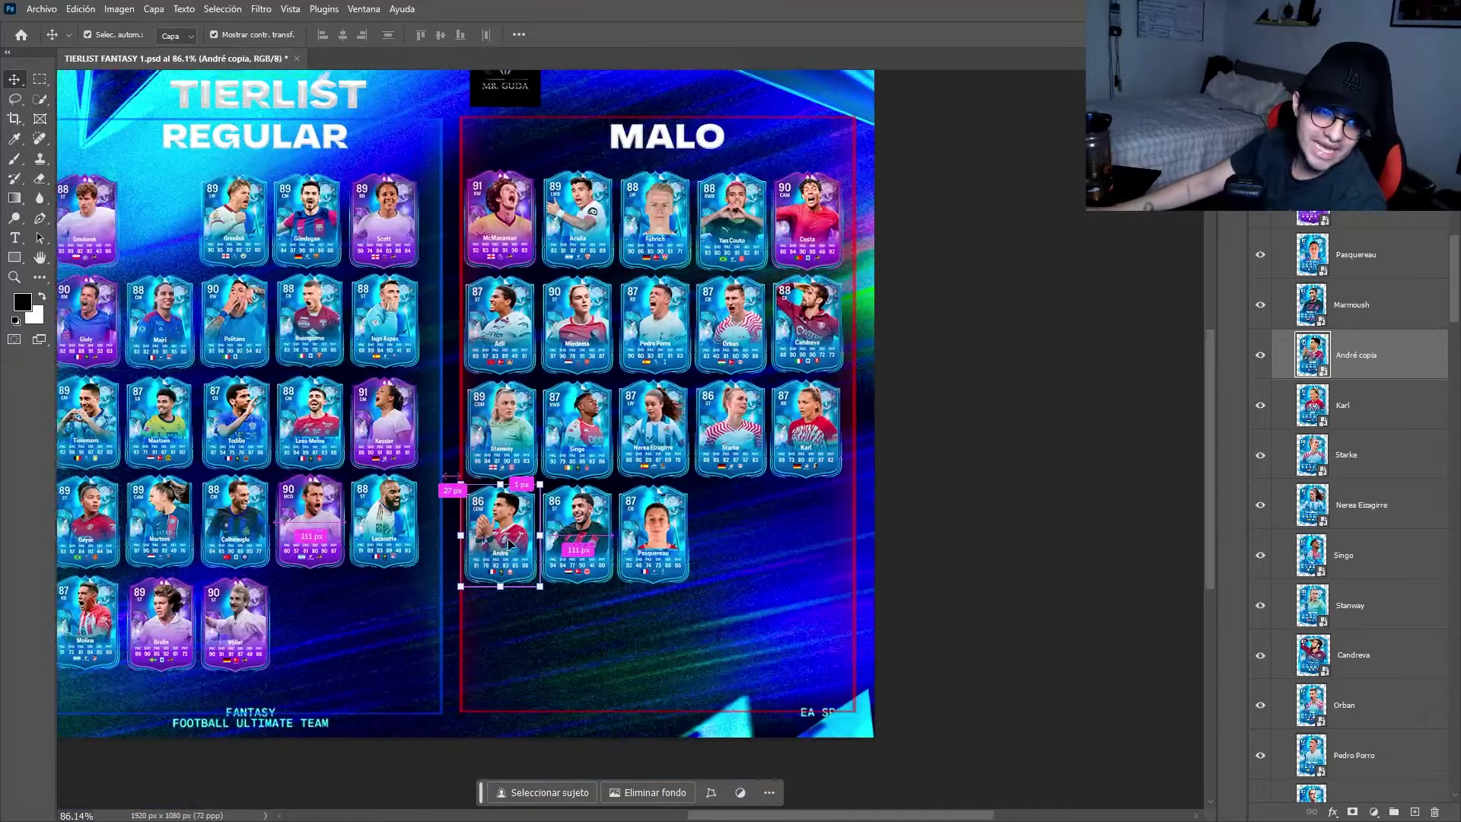
{"action": "scroll", "coordinate": [493, 588], "scroll_direction": "left", "scroll_amount": 2}
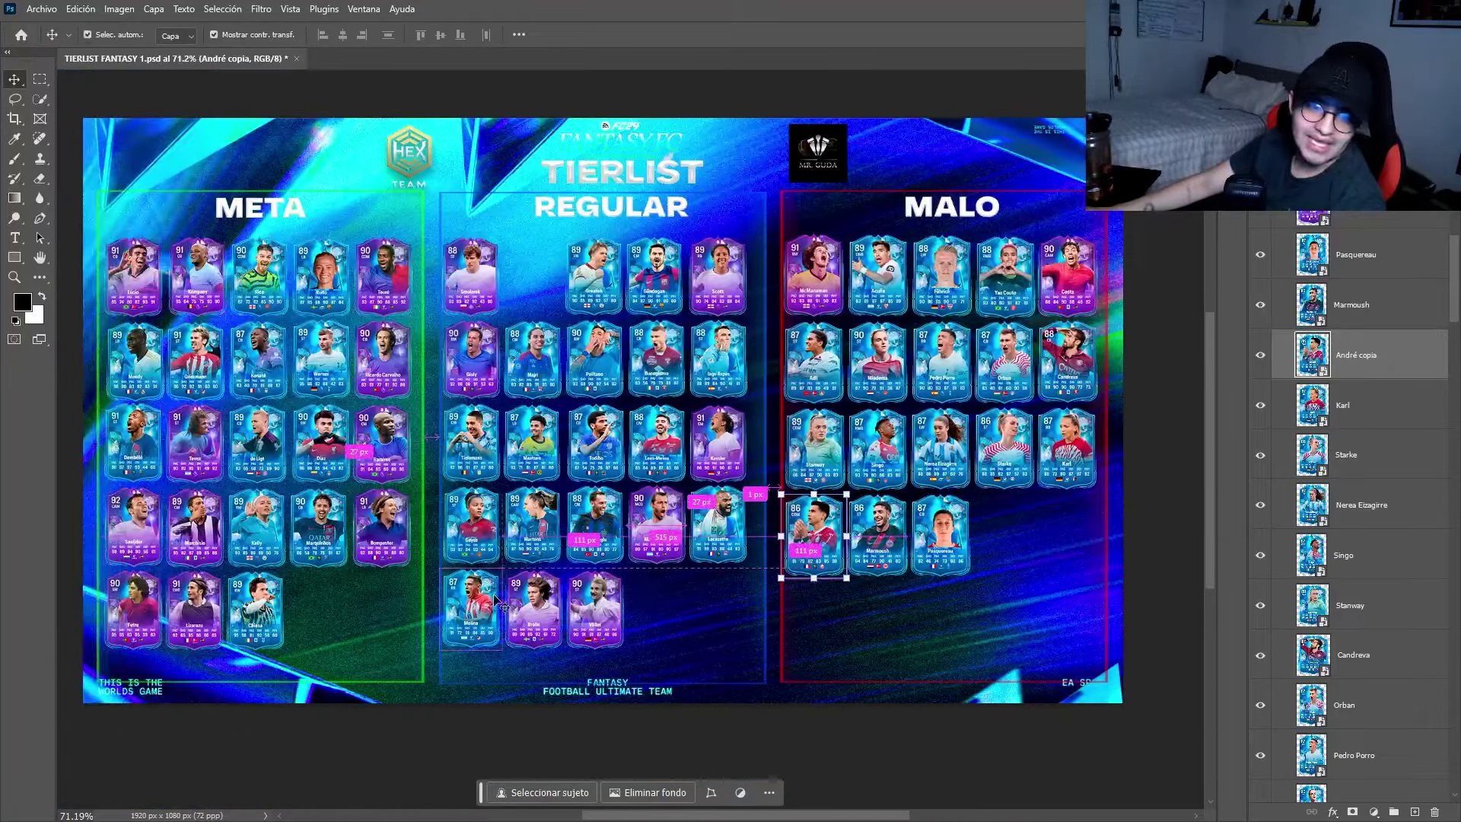